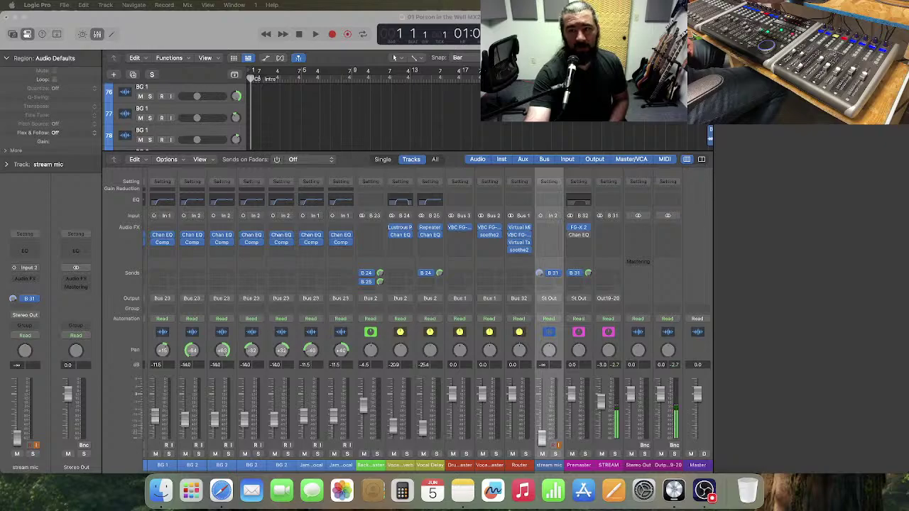
- Remove the Compressor and both Channel EQ plug-ins from the Snare channel strip
{"action": "left_click", "coordinate": [867, 34]}
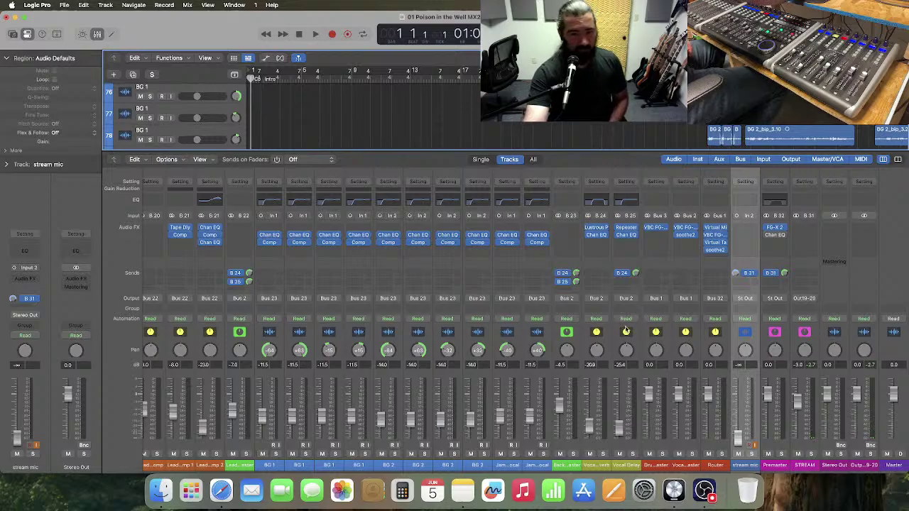
{"action": "scroll", "coordinate": [605, 341], "scroll_direction": "left", "scroll_amount": 10}
{"action": "scroll", "coordinate": [605, 341], "scroll_direction": "left", "scroll_amount": 10}
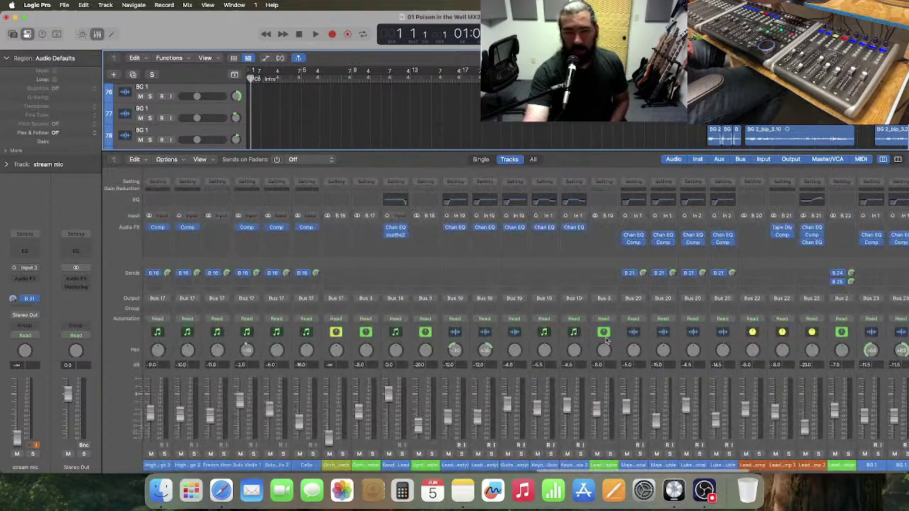
{"action": "scroll", "coordinate": [605, 341], "scroll_direction": "left", "scroll_amount": 10}
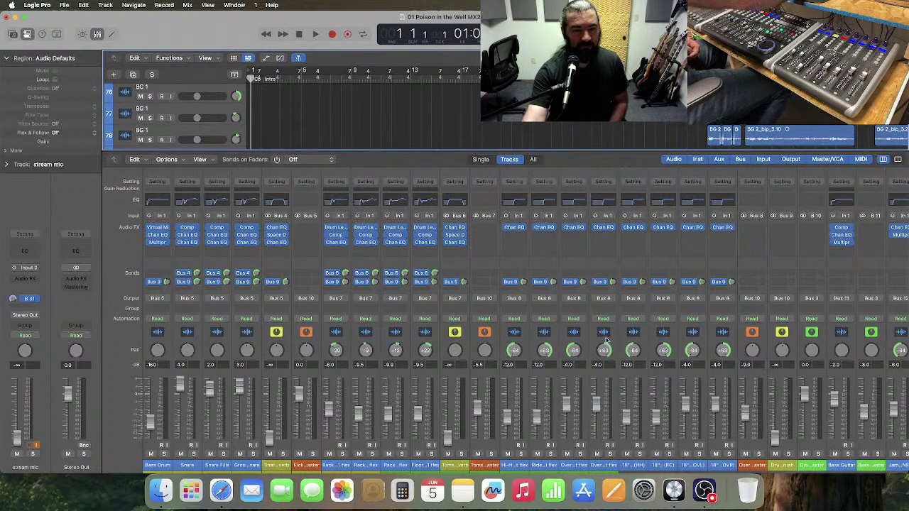
{"action": "left_click", "coordinate": [170, 344]}
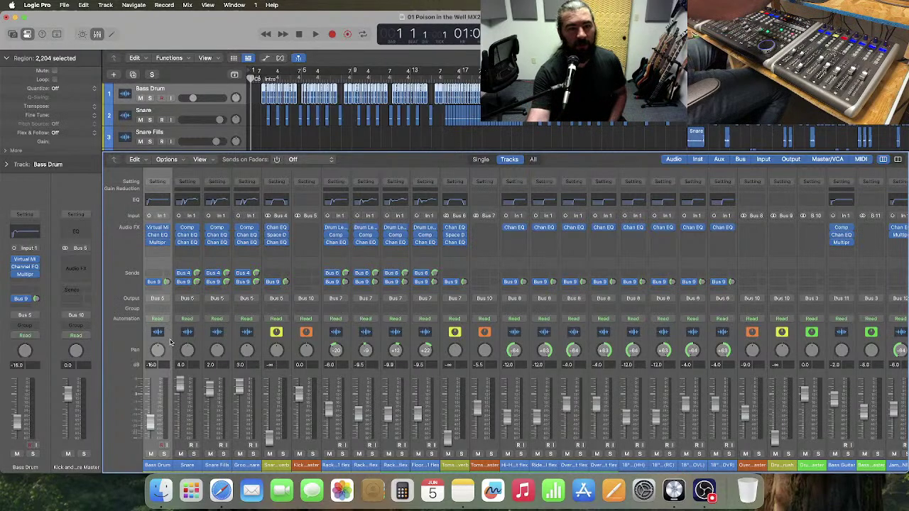
{"action": "left_click", "coordinate": [198, 345]}
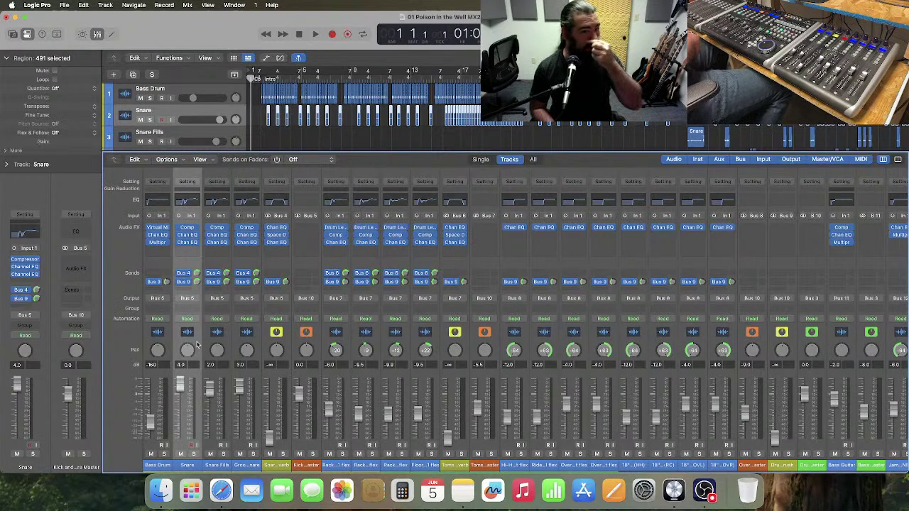
{"action": "left_click", "coordinate": [198, 231]}
{"action": "left_click", "coordinate": [222, 256]}
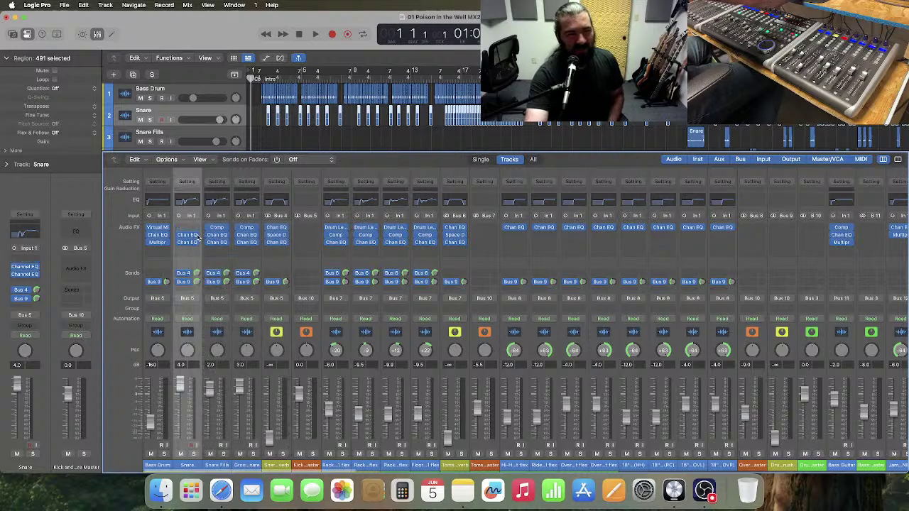
{"action": "left_click", "coordinate": [197, 238]}
{"action": "left_click", "coordinate": [218, 267]}
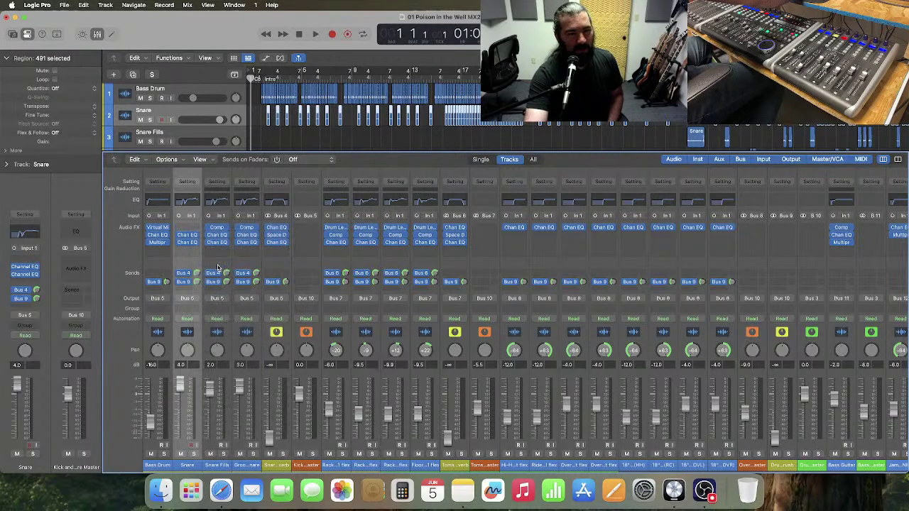
{"action": "left_click", "coordinate": [199, 243]}
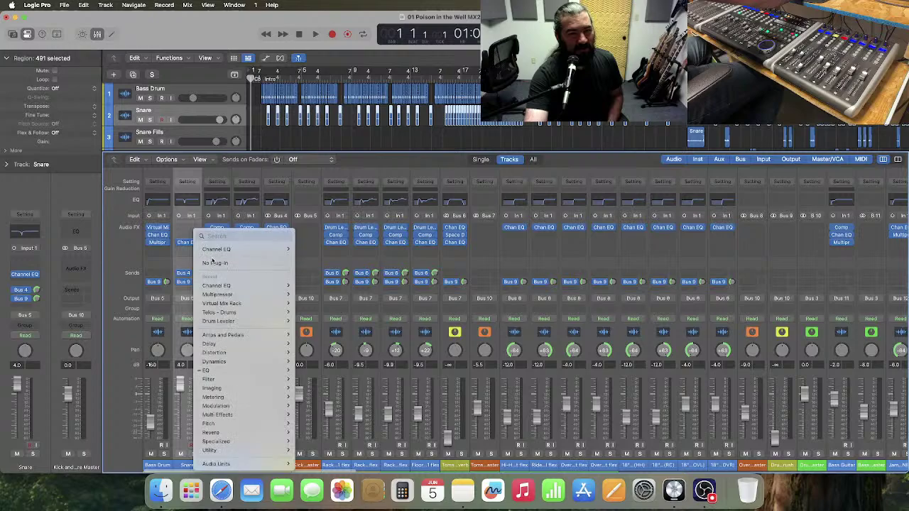
{"action": "left_click", "coordinate": [214, 264]}
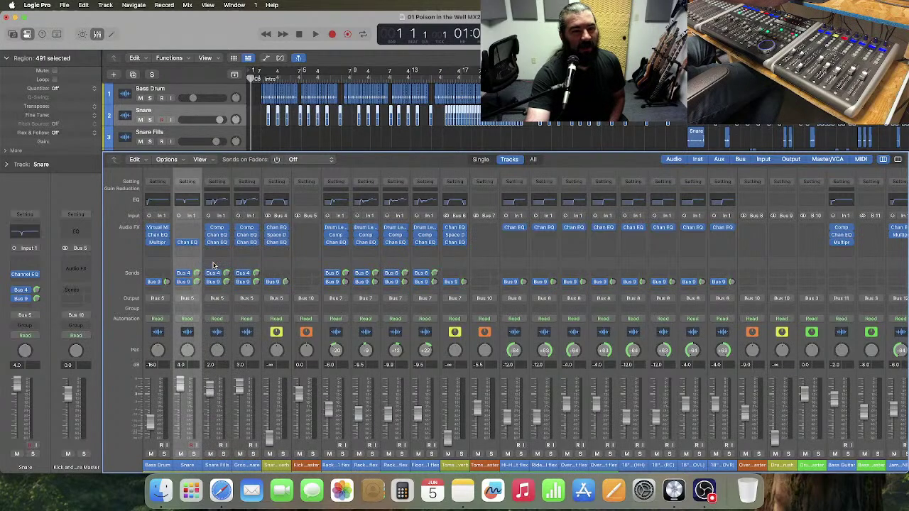
- Insert Telos - Drums on the Snare channel and add a default Channel EQ after it
{"action": "left_click", "coordinate": [191, 228]}
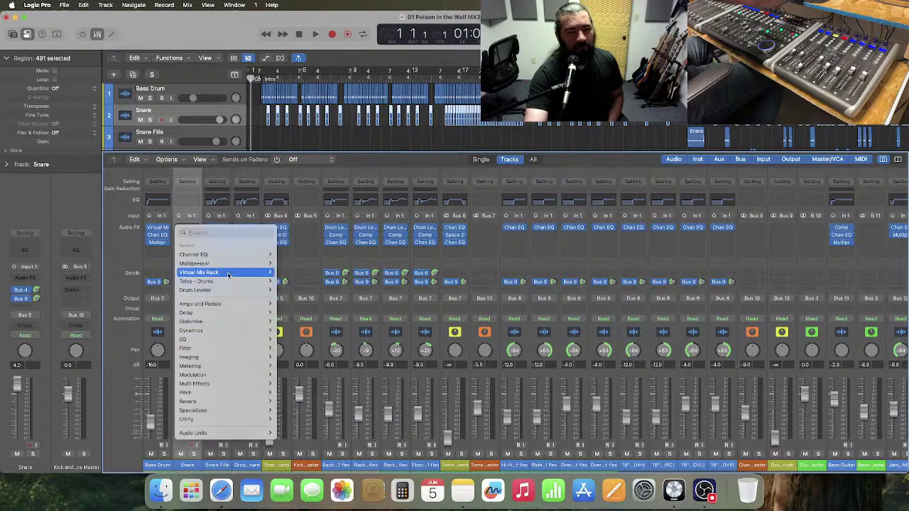
{"action": "mouse_move", "coordinate": [227, 285]}
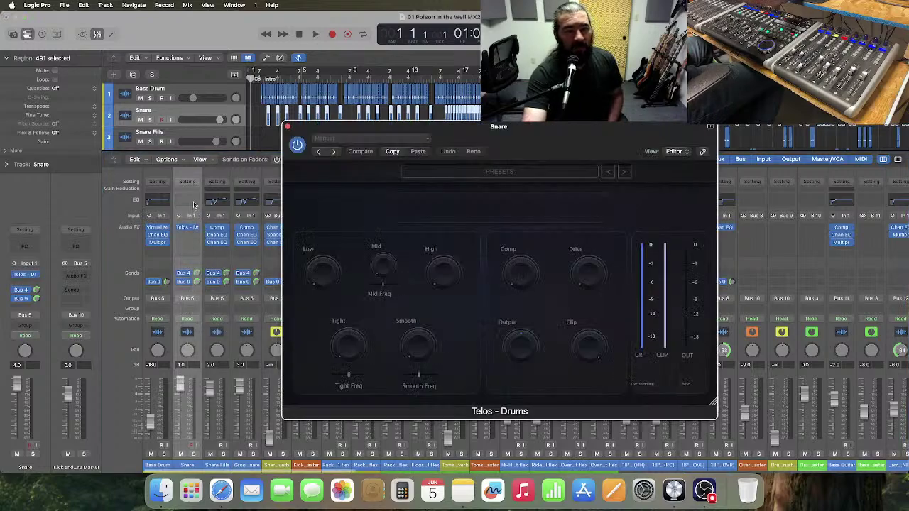
{"action": "left_click", "coordinate": [193, 204]}
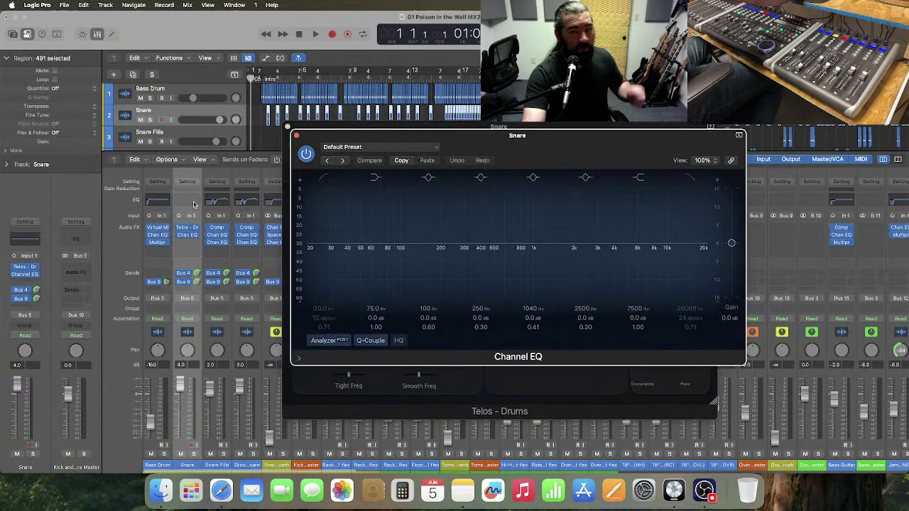
- Set the Snare Channel EQ's low-cut filter to 48 dB/Oct at about 150 Hz while listening to the song, and close the EQ
{"action": "left_click", "coordinate": [320, 314]}
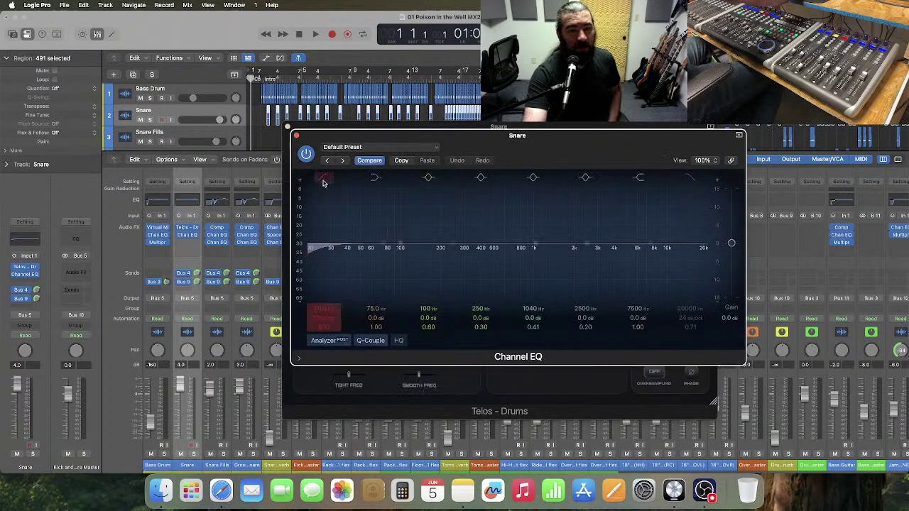
{"action": "left_click_drag", "start_coordinate": [320, 314], "coordinate": [320, 334]}
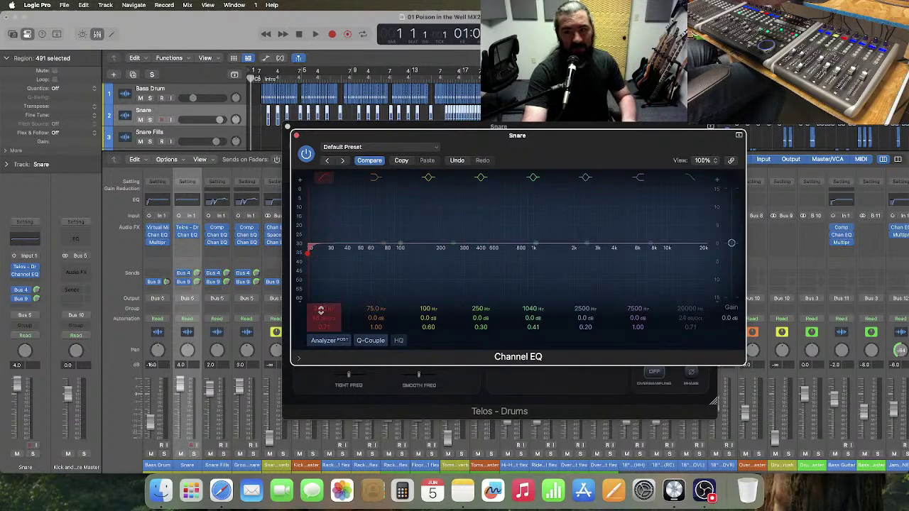
{"action": "left_click", "coordinate": [264, 80]}
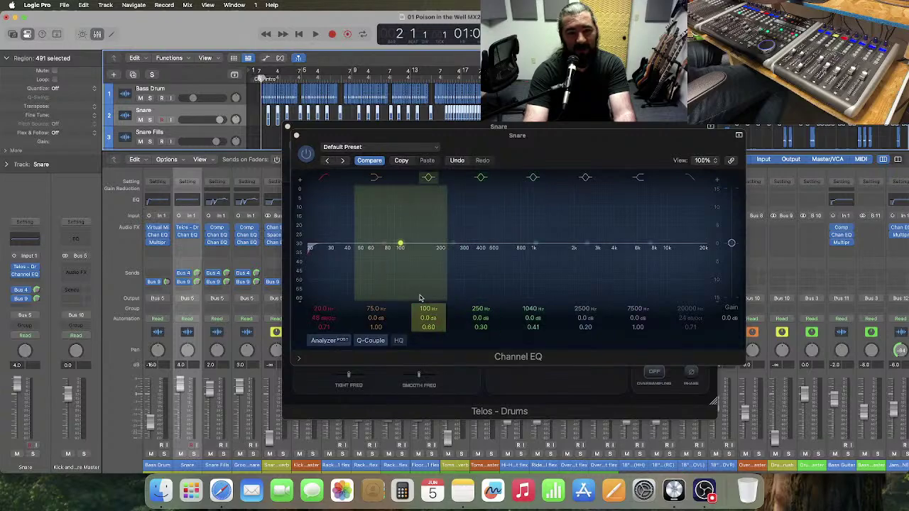
{"action": "key", "text": "space"}
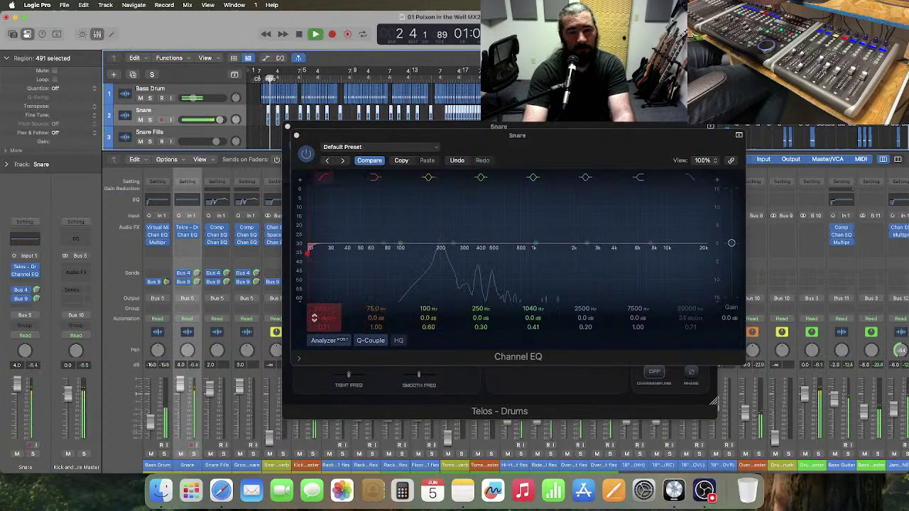
{"action": "left_click_drag", "start_coordinate": [316, 319], "coordinate": [320, 248]}
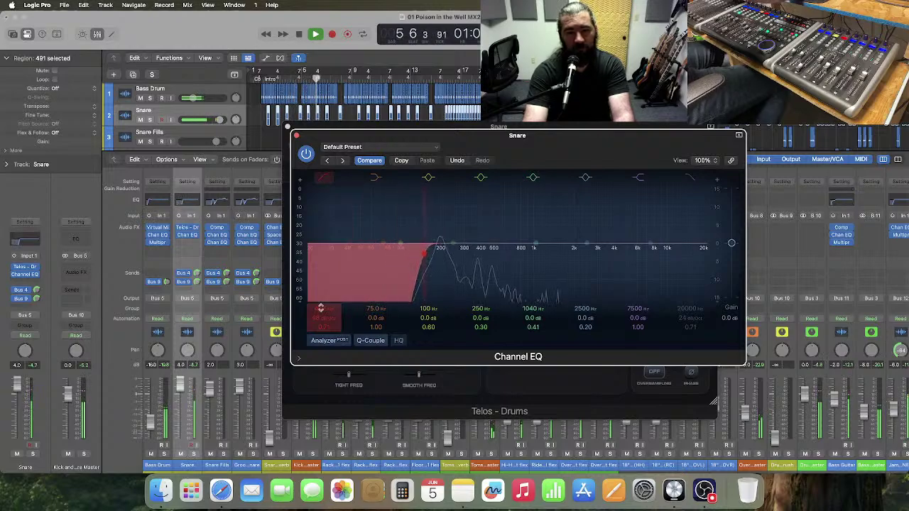
{"action": "key", "text": "space"}
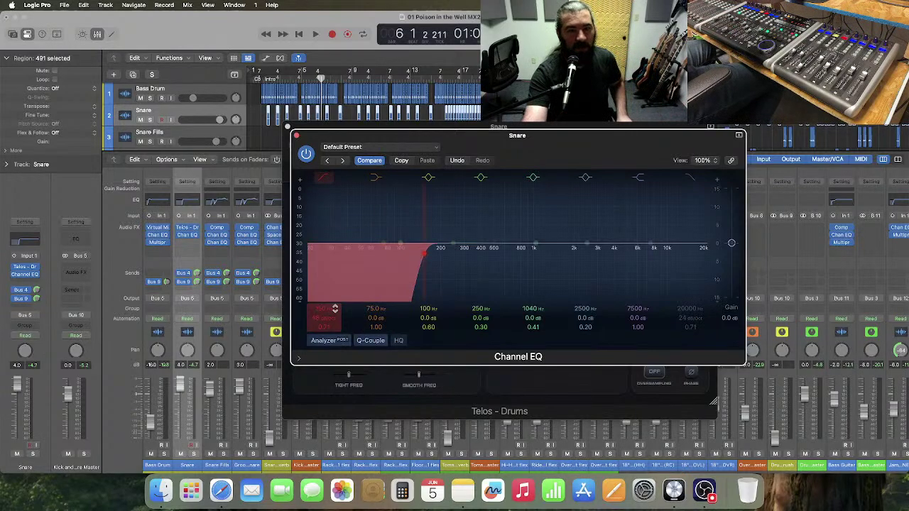
{"action": "left_click", "coordinate": [296, 135]}
- Switch Telos - Drums to its snare top mode and load the Snare Top factory preset
{"action": "left_click_drag", "start_coordinate": [519, 143], "coordinate": [479, 97]}
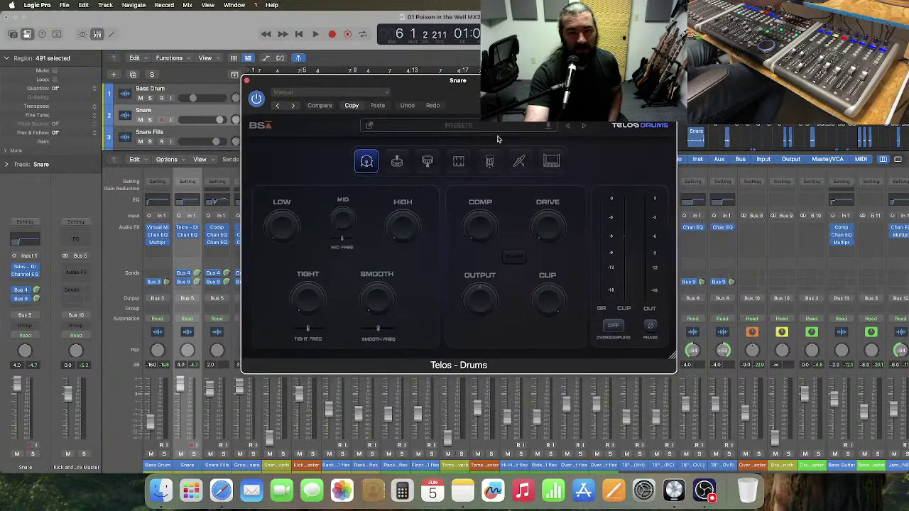
{"action": "left_click", "coordinate": [405, 169]}
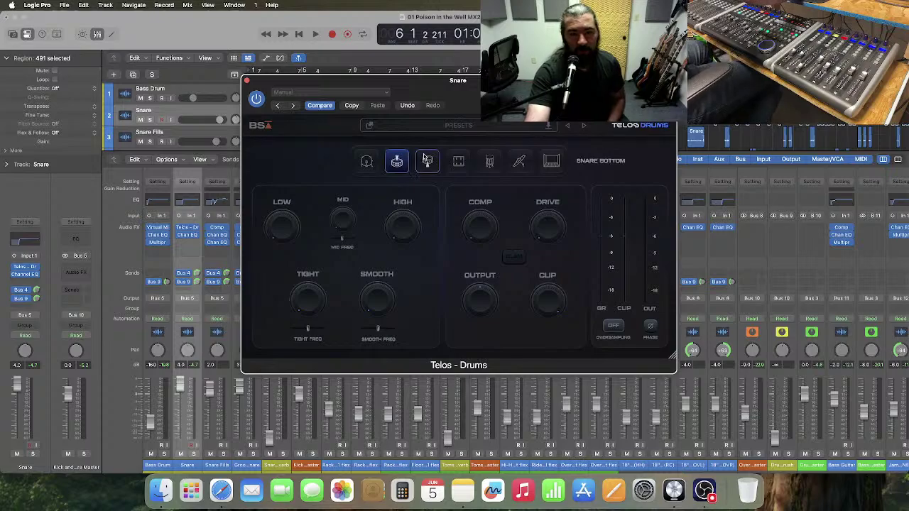
{"action": "left_click", "coordinate": [458, 126]}
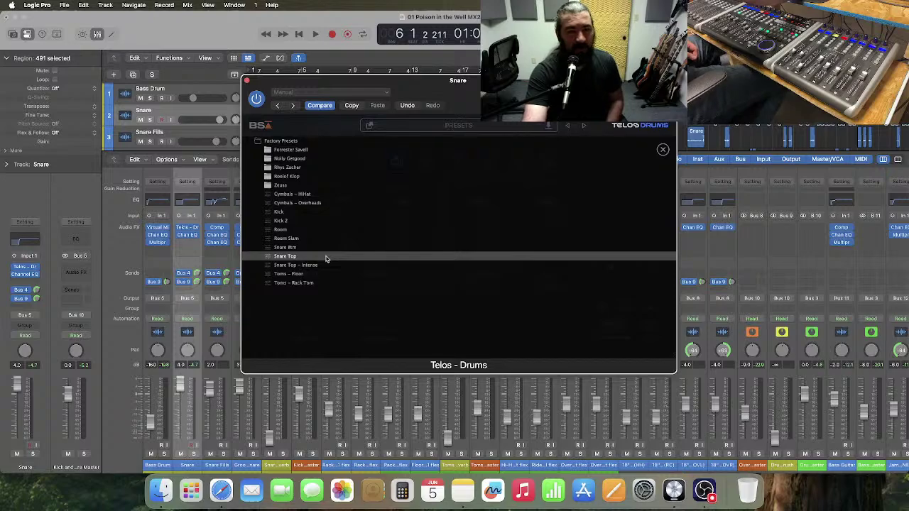
{"action": "left_click", "coordinate": [326, 260]}
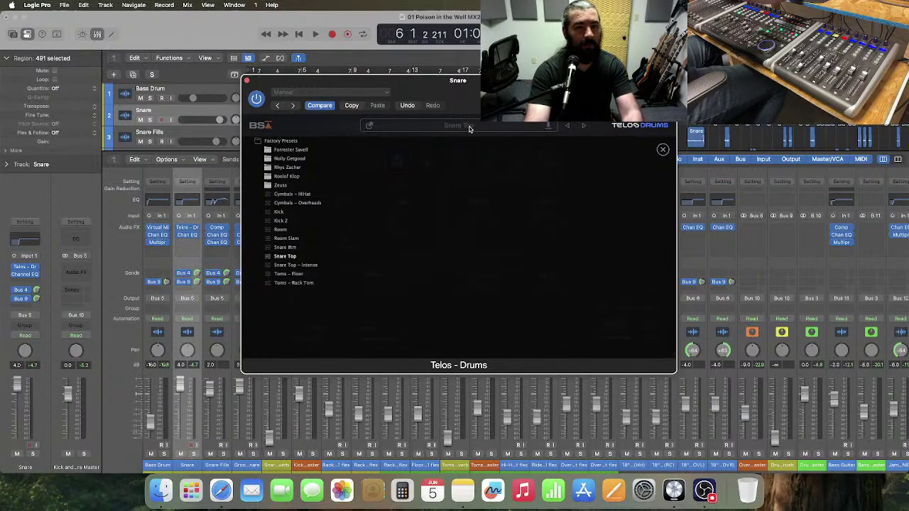
- Create a cycle region over the song section that starts at the Verse 1 marker
{"action": "left_click_drag", "start_coordinate": [472, 104], "coordinate": [465, 183]}
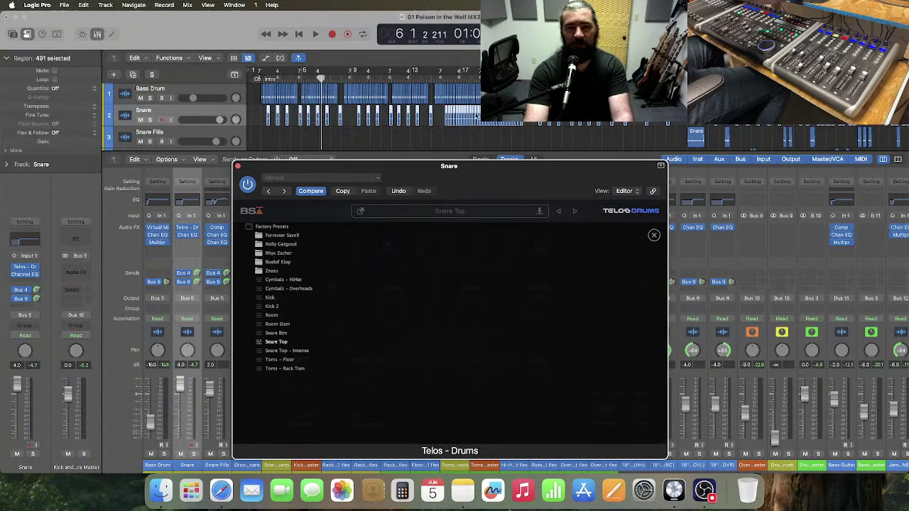
{"action": "scroll", "coordinate": [477, 116], "scroll_direction": "right", "scroll_amount": 15}
{"action": "scroll", "coordinate": [408, 78], "scroll_direction": "right", "scroll_amount": 15}
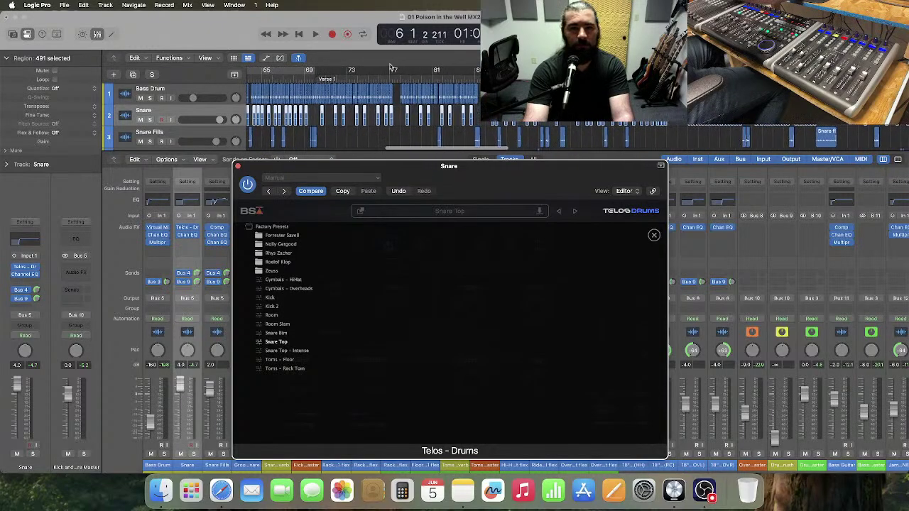
{"action": "left_click_drag", "start_coordinate": [317, 74], "coordinate": [480, 71]}
{"action": "left_click_drag", "start_coordinate": [836, 71], "coordinate": [858, 71]}
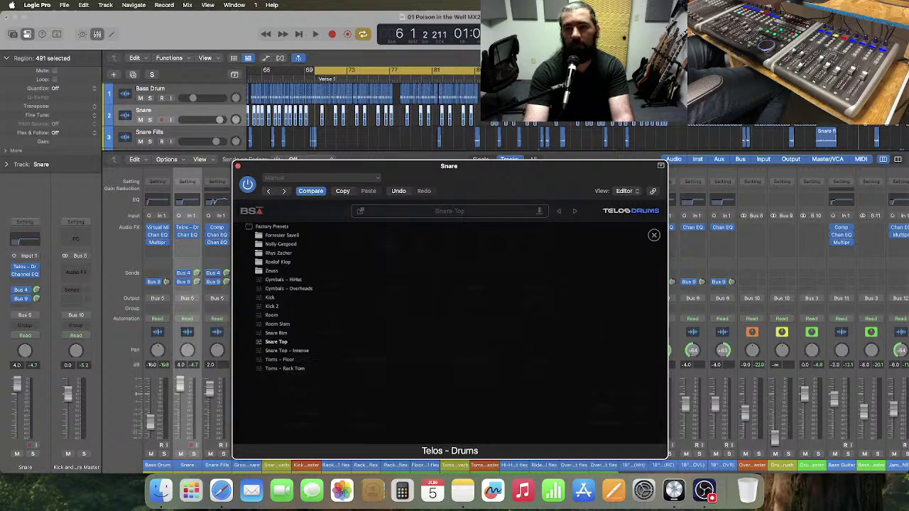
{"action": "left_click_drag", "start_coordinate": [496, 169], "coordinate": [503, 81]}
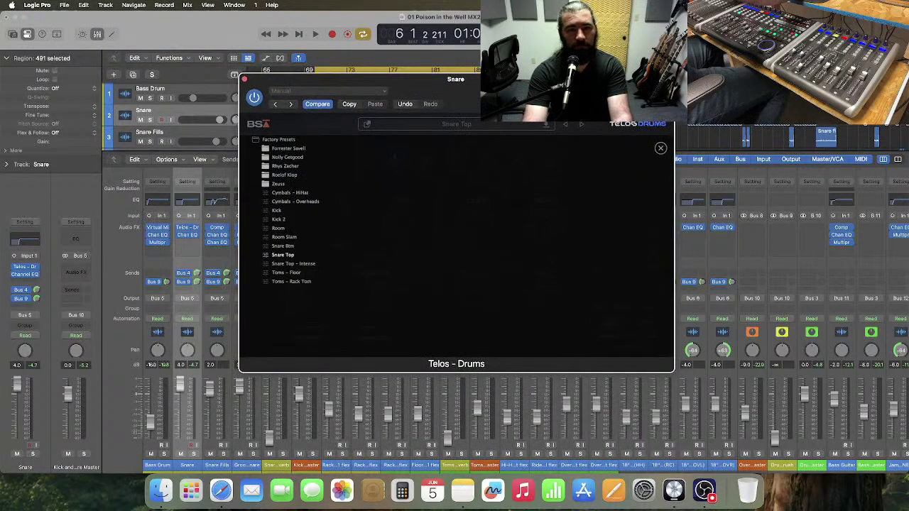
- Play the Verse 1 loop and load the Snare Top - Intense factory preset in Telos - Drums
{"action": "key", "text": "space"}
{"action": "left_click", "coordinate": [467, 125]}
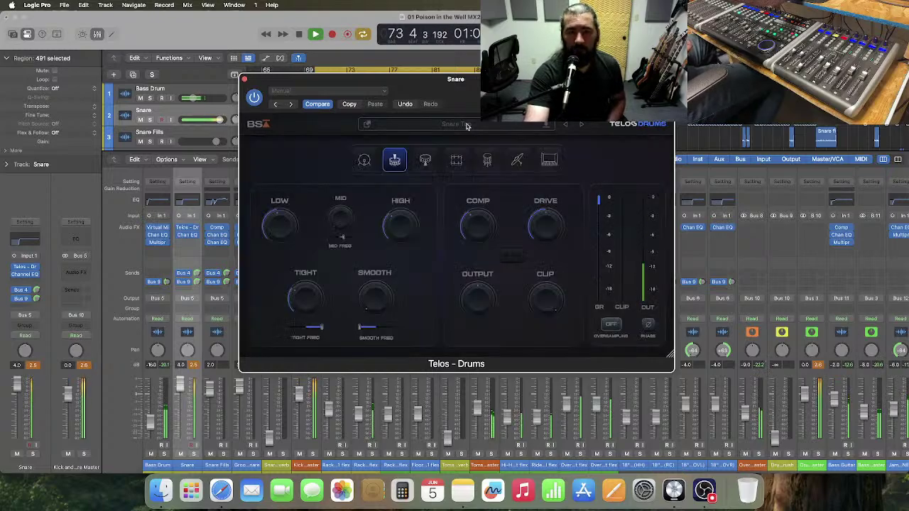
{"action": "left_click", "coordinate": [466, 126]}
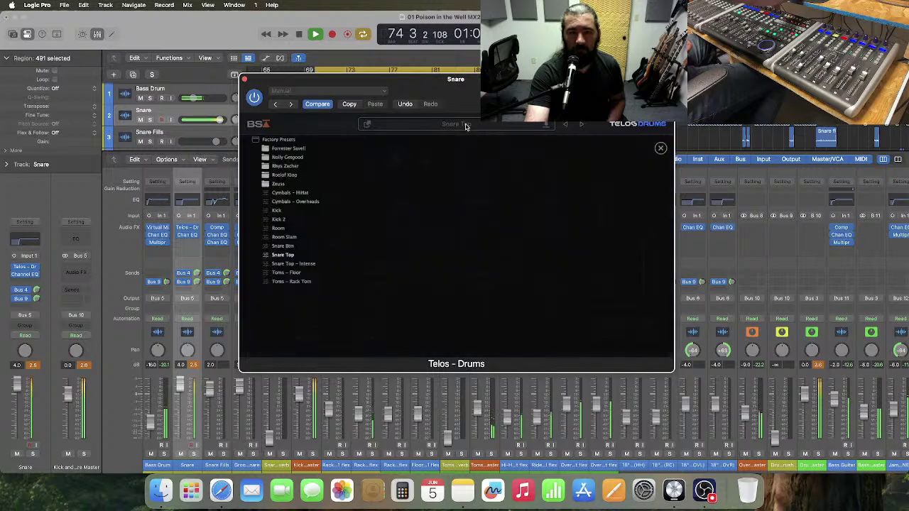
{"action": "left_click", "coordinate": [325, 264]}
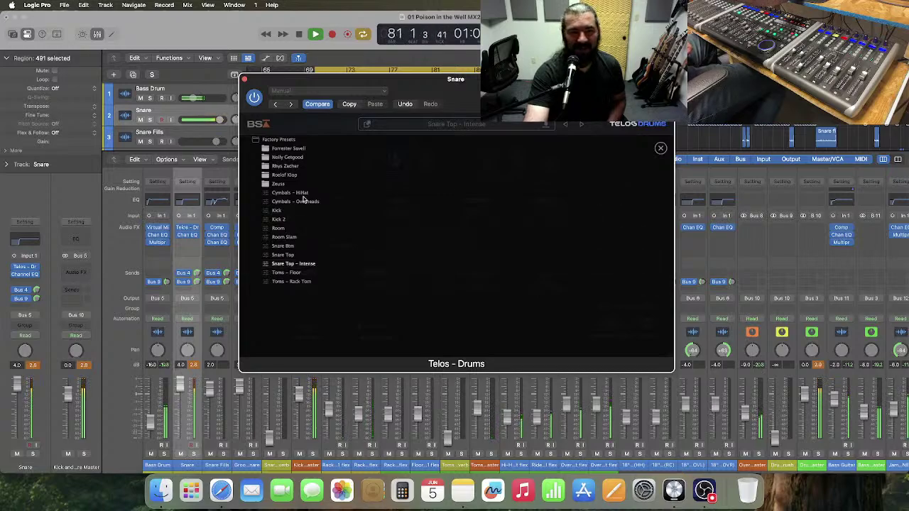
- Audition the Forrester Savell presets Snare - Basic, Ghost Note Reviver, Punch and Snare Cutting in turn, ending on Snare Cutting
{"action": "left_click", "coordinate": [312, 151]}
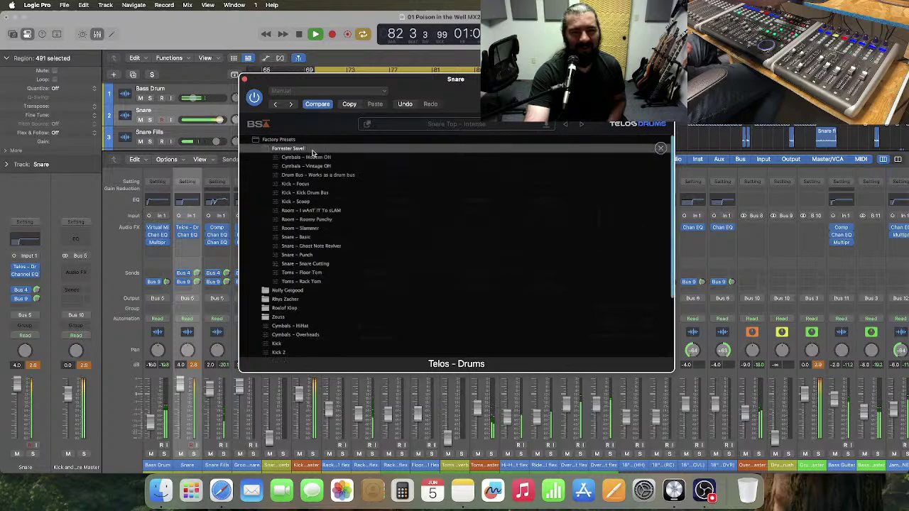
{"action": "left_click", "coordinate": [361, 240]}
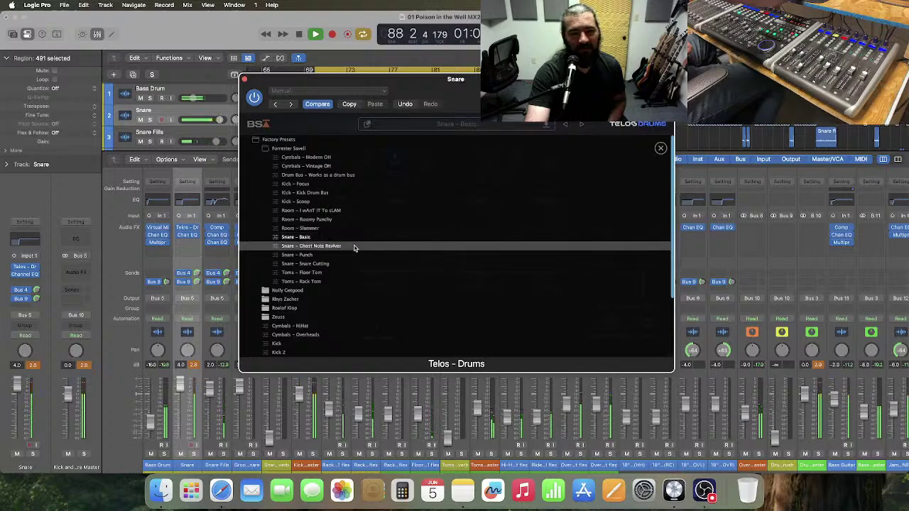
{"action": "left_click", "coordinate": [355, 248]}
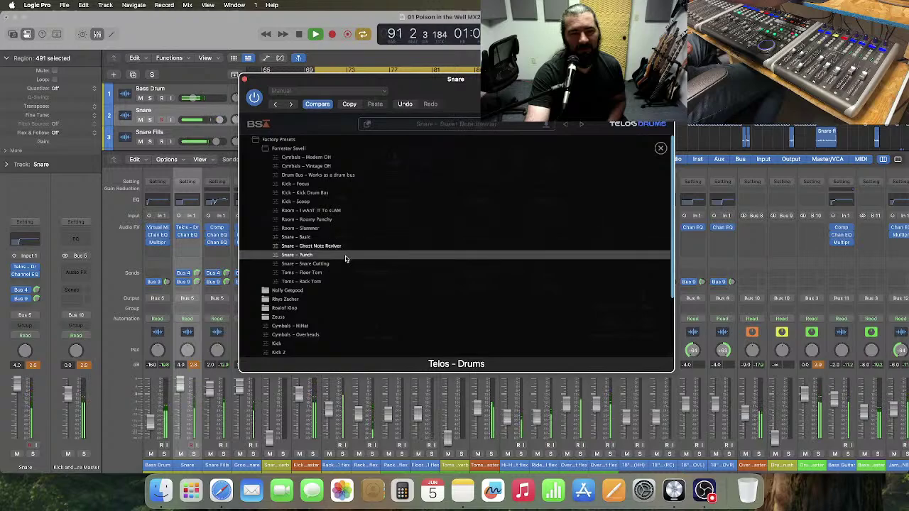
{"action": "left_click", "coordinate": [346, 257]}
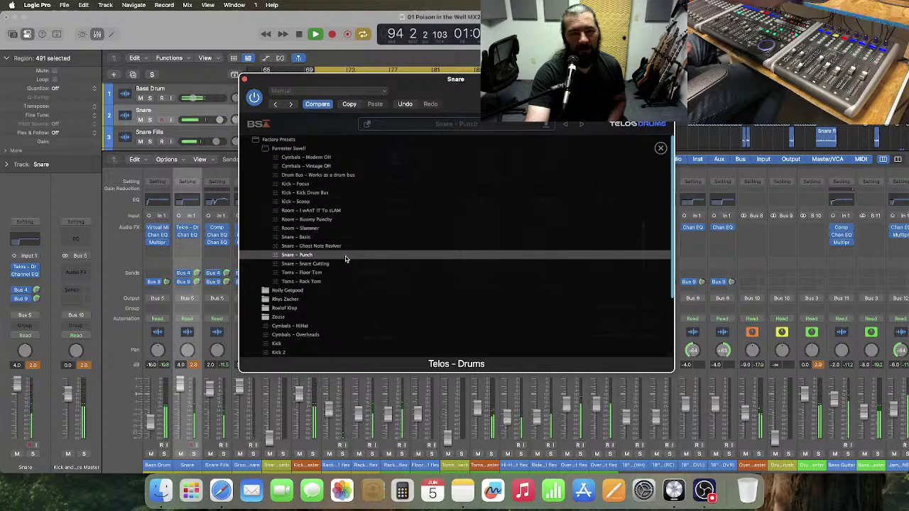
{"action": "left_click", "coordinate": [343, 265]}
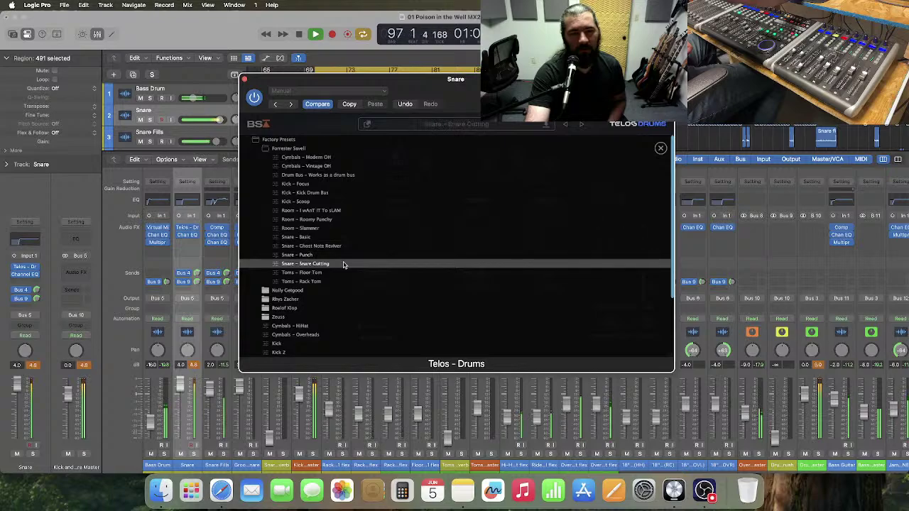
{"action": "left_click", "coordinate": [310, 149]}
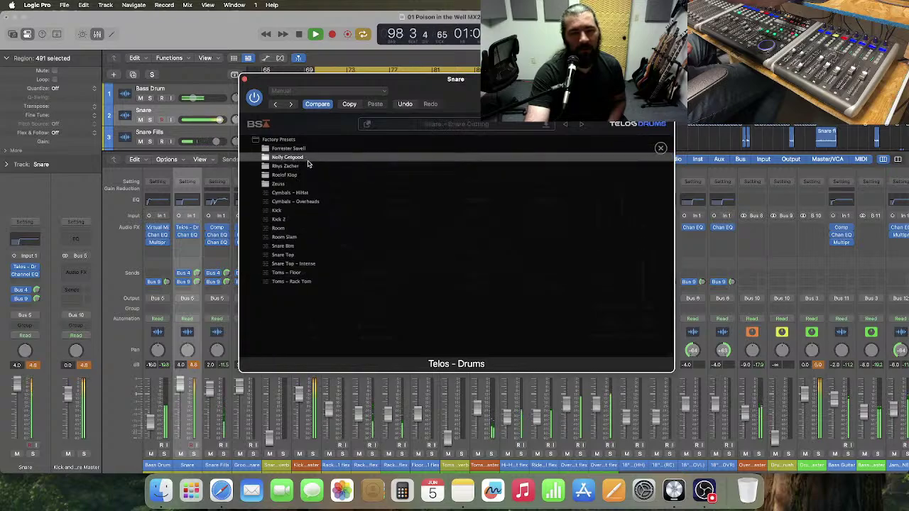
- Audition the Nolly Getgood presets Nolly Snare Top 1, Nolly Snare Top 2 and Nolly Snare Top 3 in turn
{"action": "left_click", "coordinate": [307, 161]}
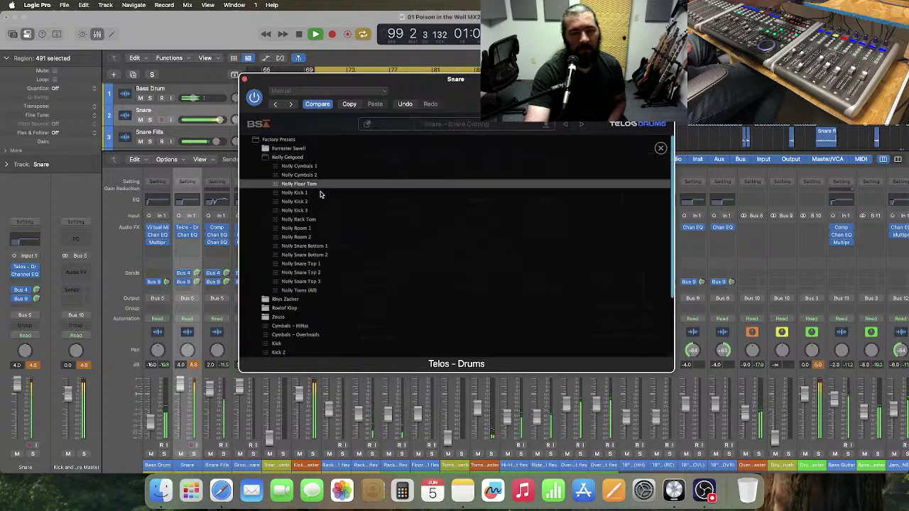
{"action": "left_click", "coordinate": [329, 265]}
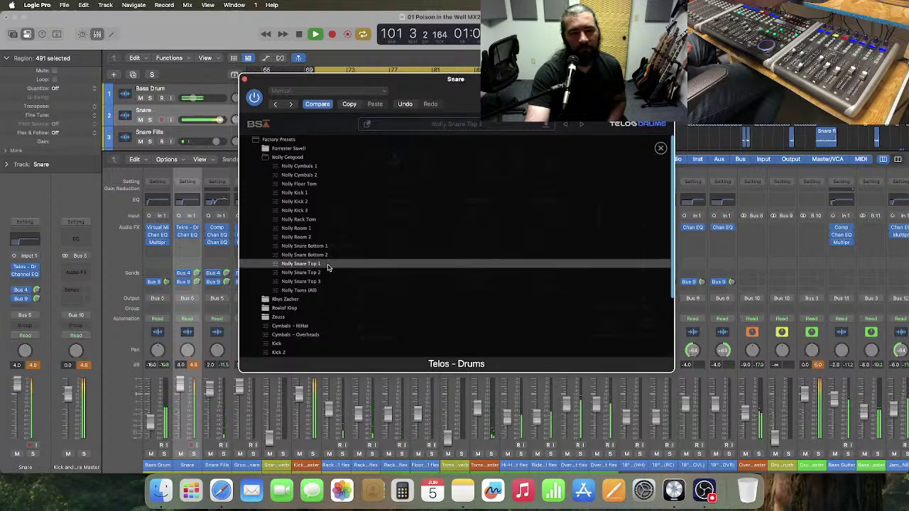
{"action": "left_click", "coordinate": [329, 272]}
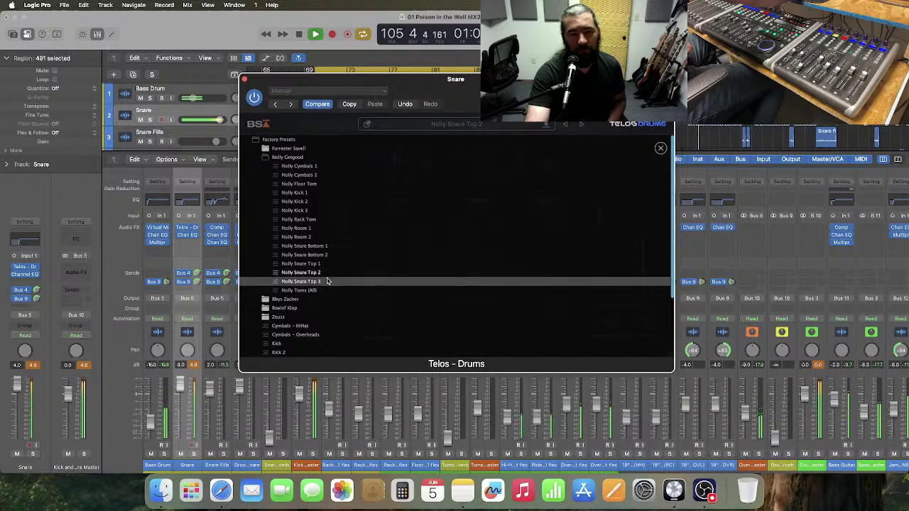
{"action": "left_click", "coordinate": [328, 281]}
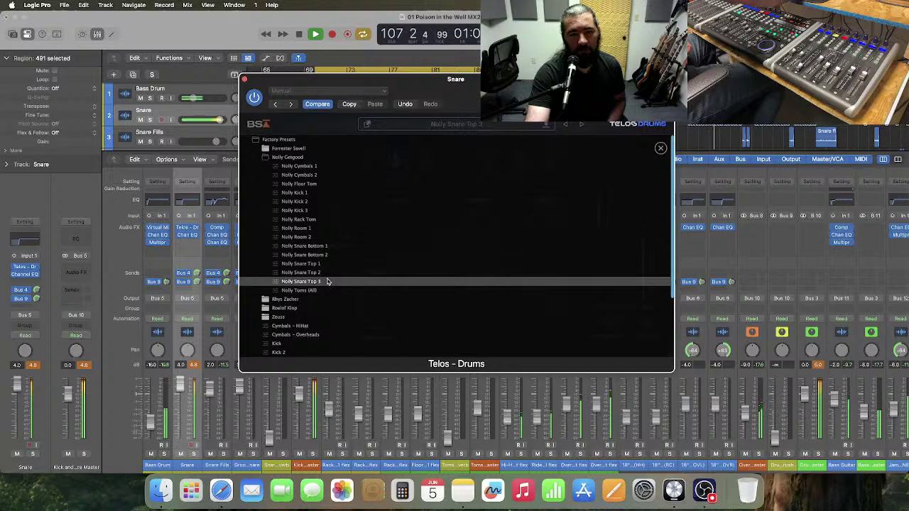
- Audition the Snare Slammer preset from the Rhys Zacher folder
{"action": "left_click", "coordinate": [313, 157]}
{"action": "left_click", "coordinate": [313, 166]}
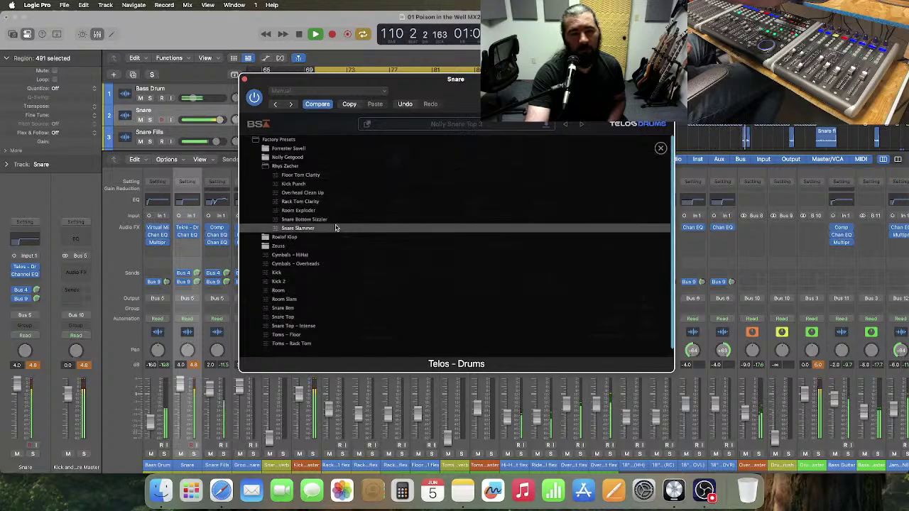
{"action": "left_click", "coordinate": [340, 228]}
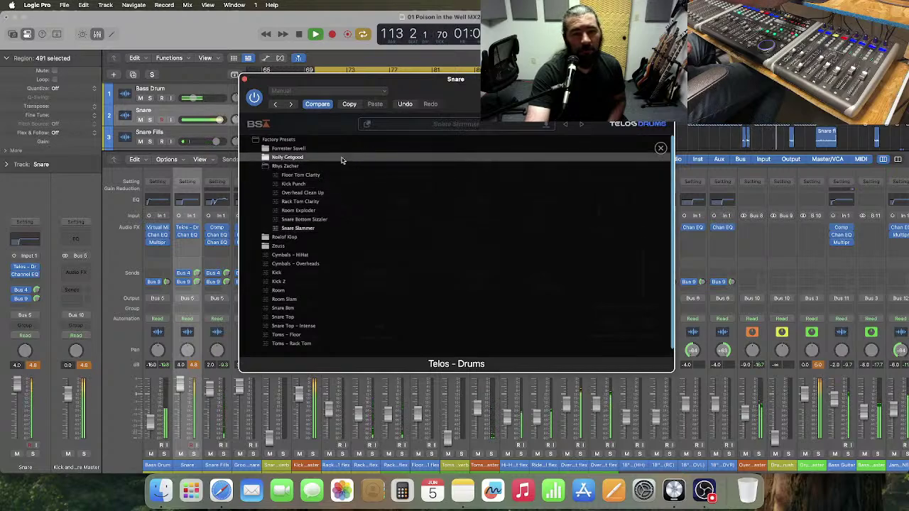
- Audition the Roelof Klop presets Snare - High Tuned Snare TOP, Snare - Low Tuned Snare TOP and Snare Bus Final Push in turn
{"action": "left_click", "coordinate": [341, 167]}
{"action": "left_click", "coordinate": [335, 175]}
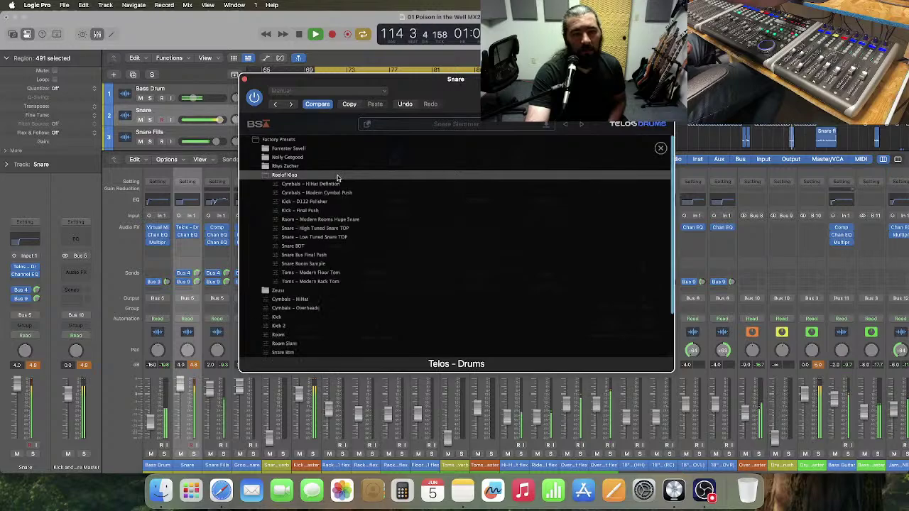
{"action": "left_click", "coordinate": [361, 229]}
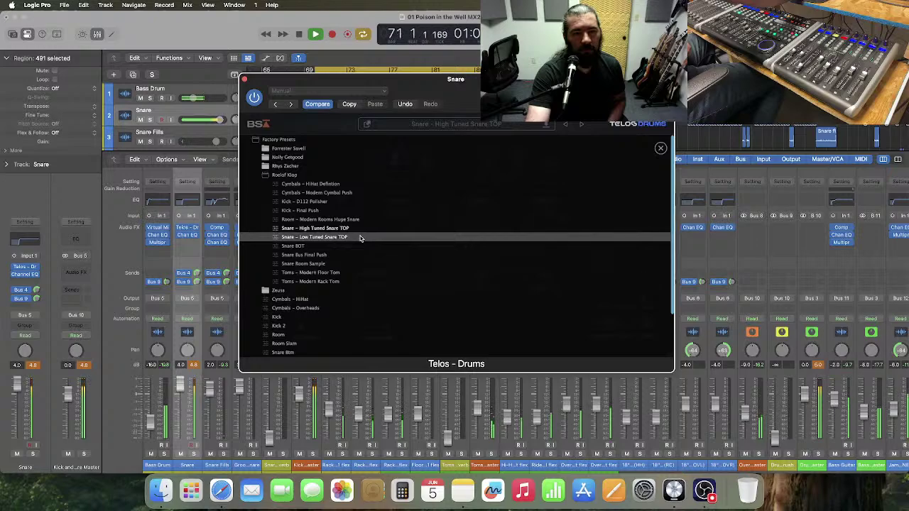
{"action": "left_click", "coordinate": [360, 238]}
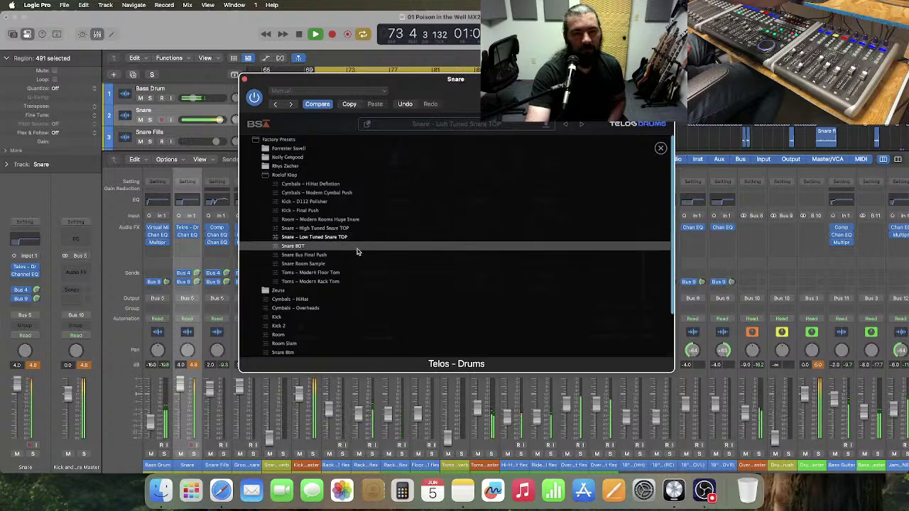
{"action": "left_click", "coordinate": [357, 255]}
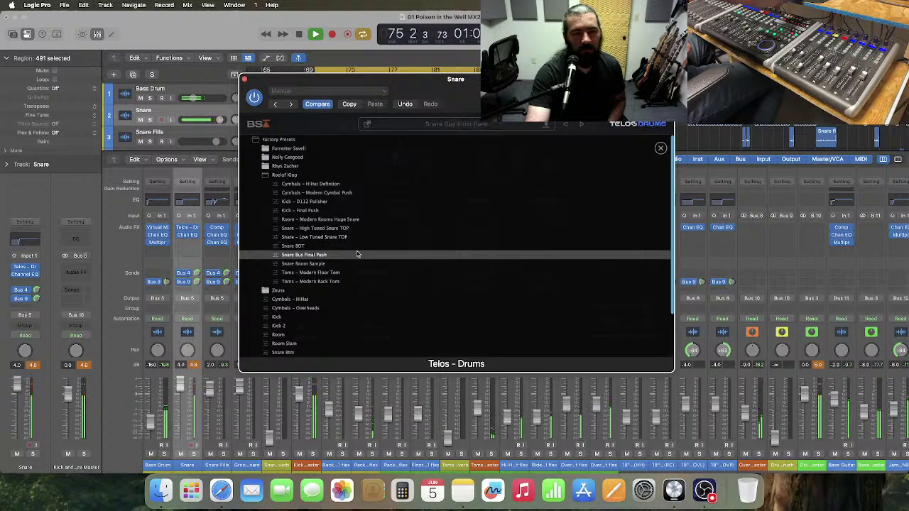
- Audition the Zeuss presets Snare 1, Snare 2 and SnareBot 1 in turn
{"action": "left_click", "coordinate": [315, 176]}
{"action": "left_click", "coordinate": [314, 188]}
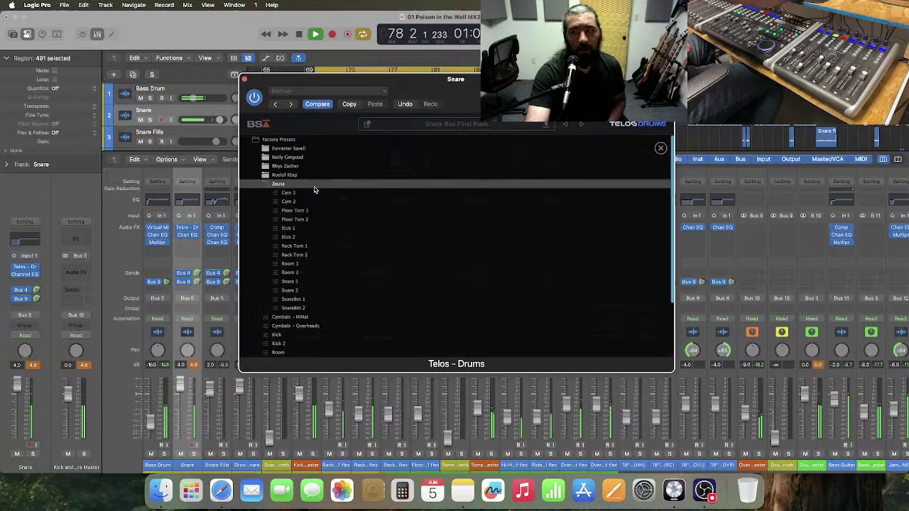
{"action": "left_click", "coordinate": [325, 281]}
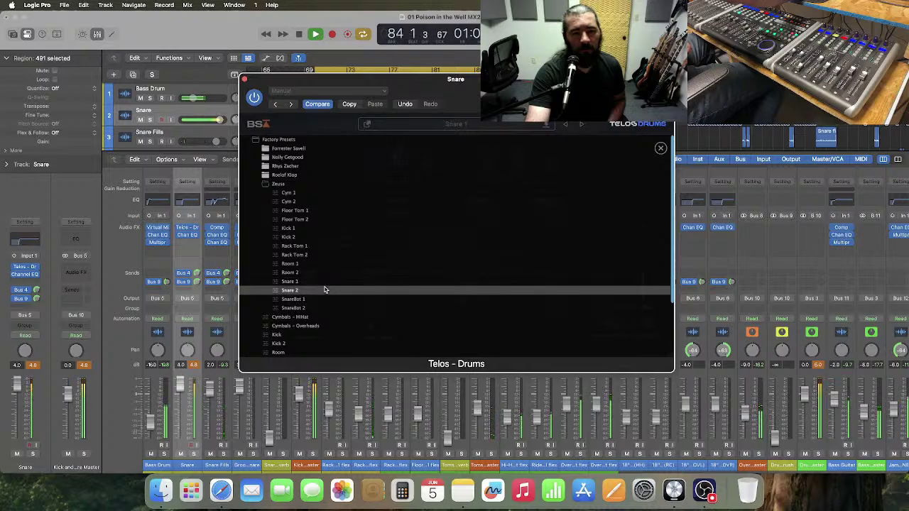
{"action": "left_click", "coordinate": [324, 290]}
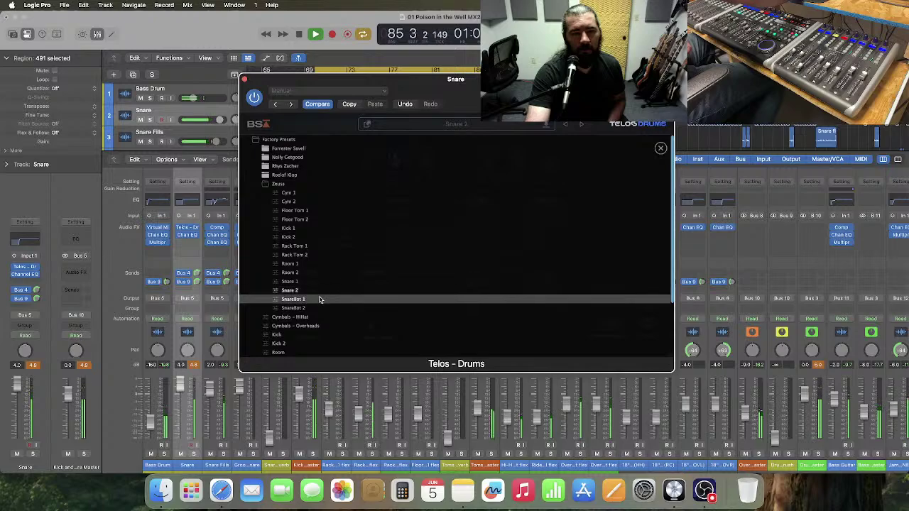
{"action": "left_click", "coordinate": [320, 299]}
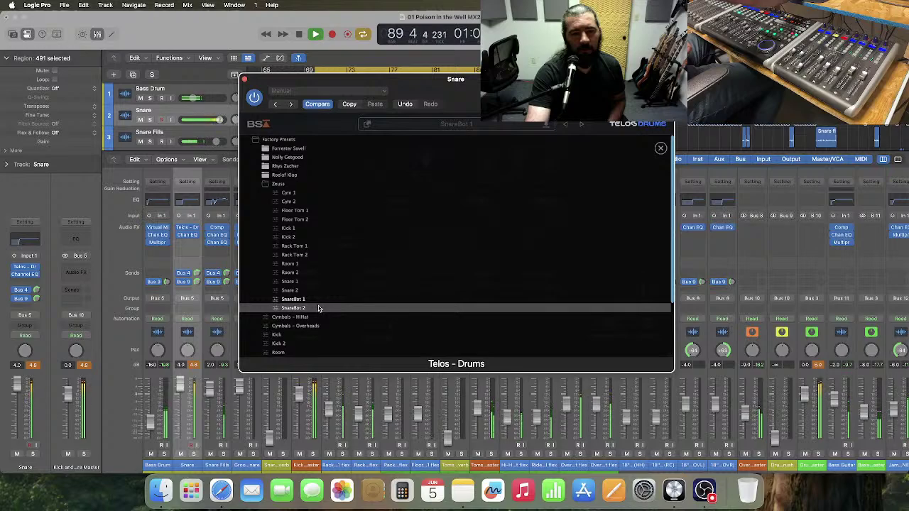
- Compare the factory presets Snare Top and Snare Top - Intense, settle on Snare Top, close the preset browser and stop playback
{"action": "left_click", "coordinate": [312, 184]}
{"action": "left_click", "coordinate": [312, 257]}
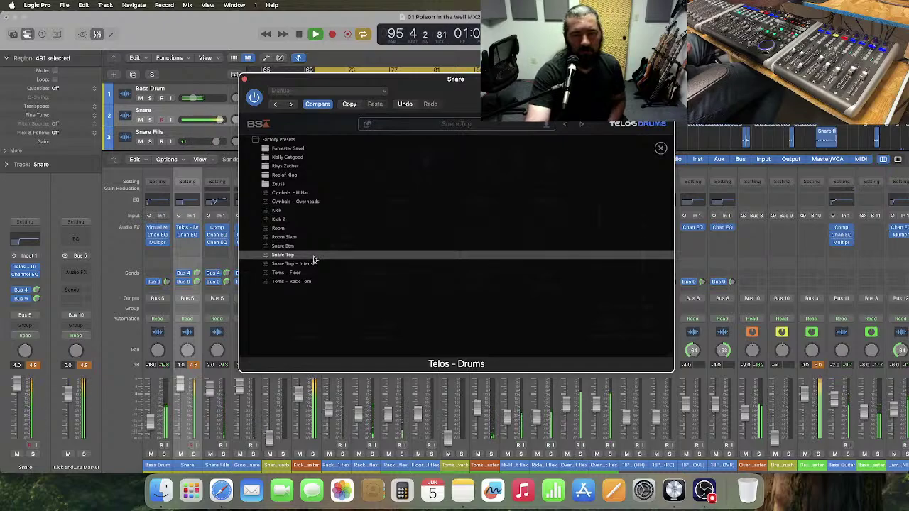
{"action": "left_click", "coordinate": [328, 264]}
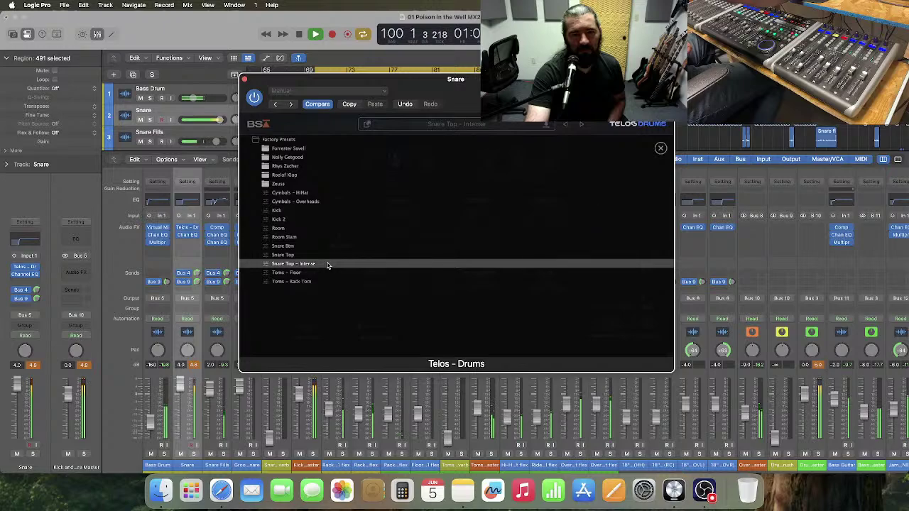
{"action": "left_click", "coordinate": [330, 257]}
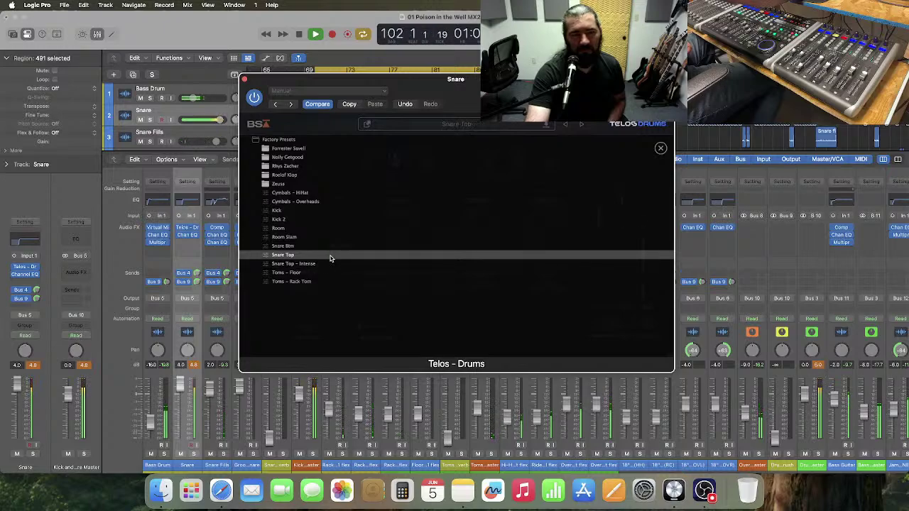
{"action": "left_click", "coordinate": [456, 126]}
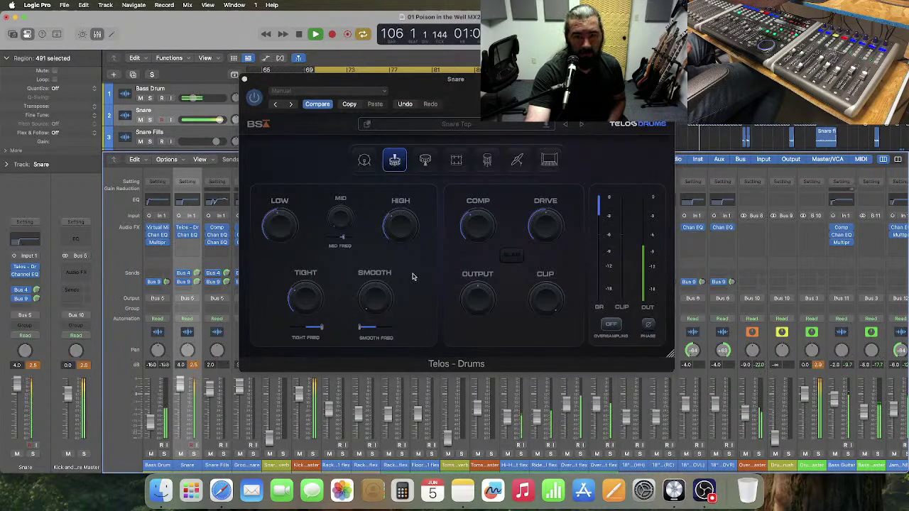
{"action": "key", "text": "space"}
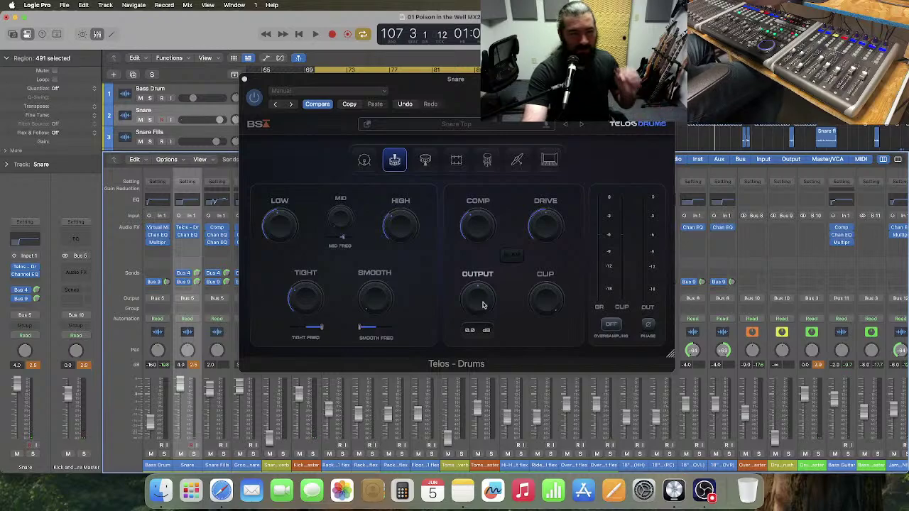
- Lower the Telos - Drums output to about -5.4 dB and play the Snare track soloed
{"action": "left_click_drag", "start_coordinate": [482, 305], "coordinate": [482, 315]}
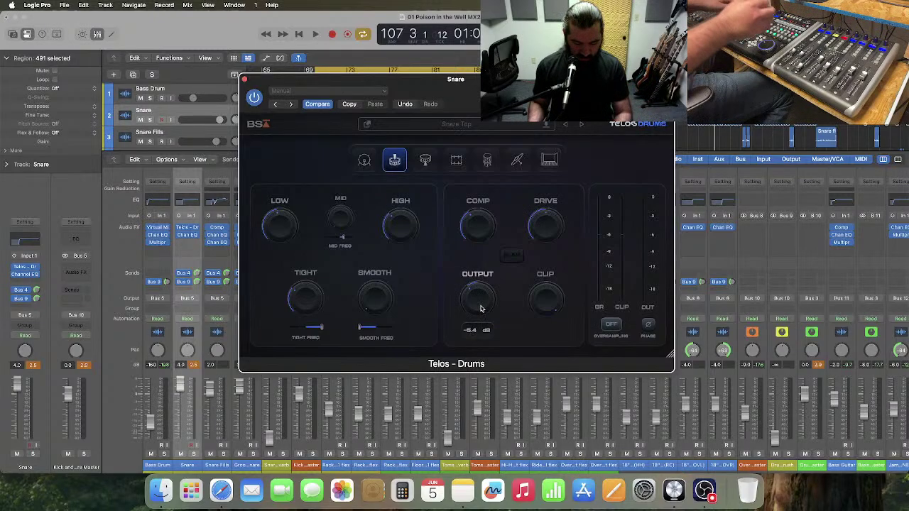
{"action": "key", "text": "s"}
{"action": "key", "text": "space"}
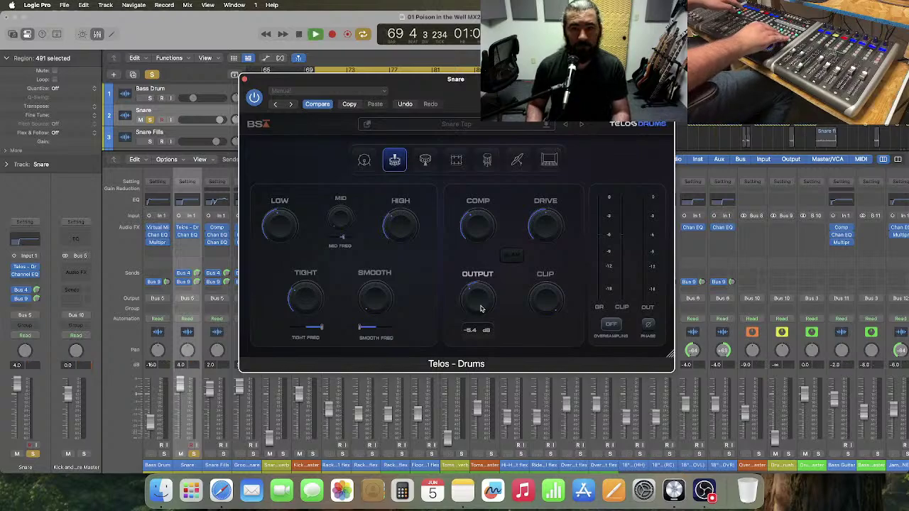
- Bypass Telos - Drums and reset the Snare peak display to check the unprocessed level, then stop playback
{"action": "left_click", "coordinate": [255, 98]}
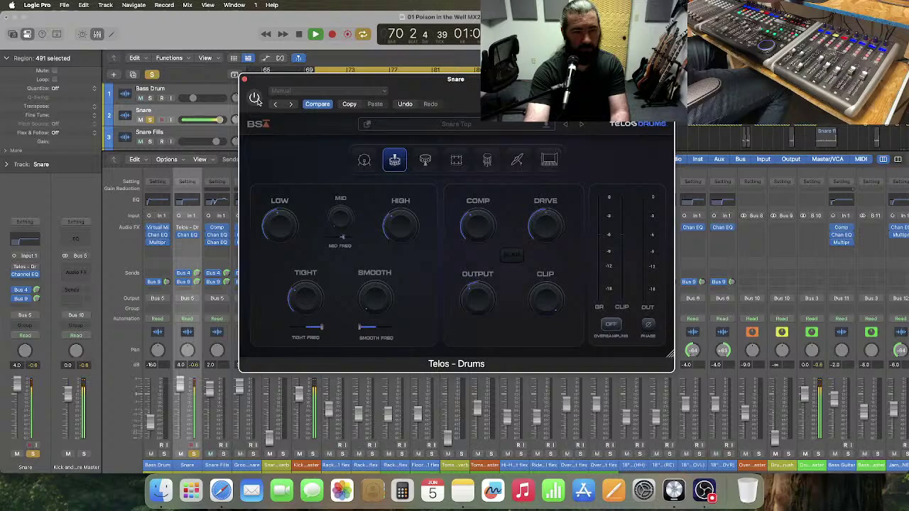
{"action": "left_click", "coordinate": [193, 365]}
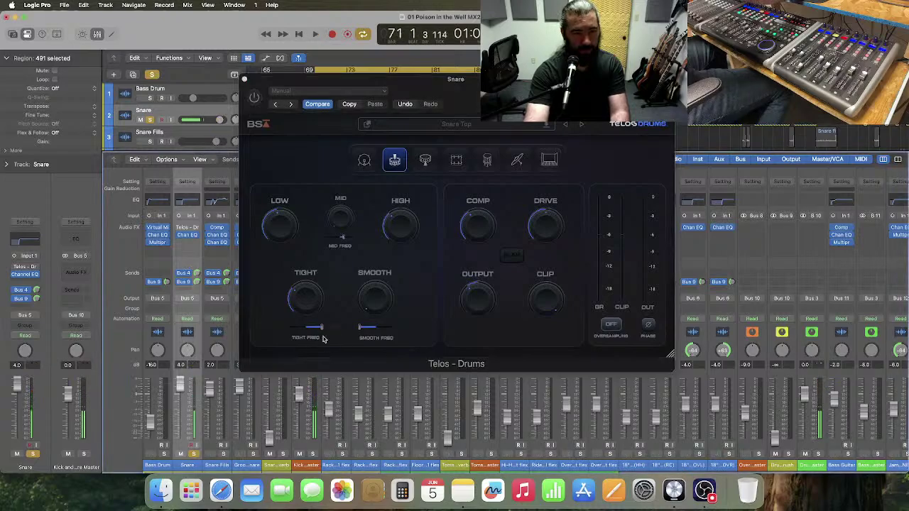
{"action": "key", "text": "space"}
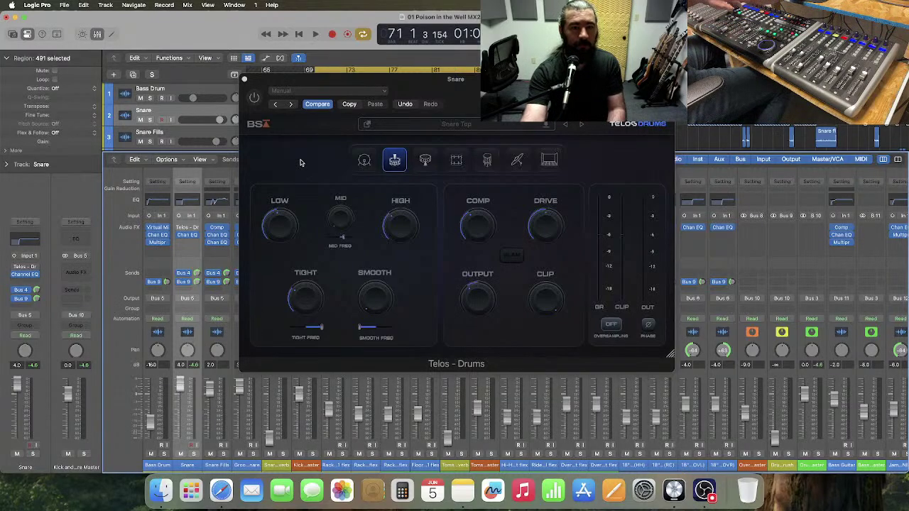
- Set the Telos - Drums output to -7.8 dB and compare the soloed Snare's level with the plug-in bypassed and enabled
{"action": "key", "text": "s"}
{"action": "key", "text": "space"}
{"action": "key", "text": "space"}
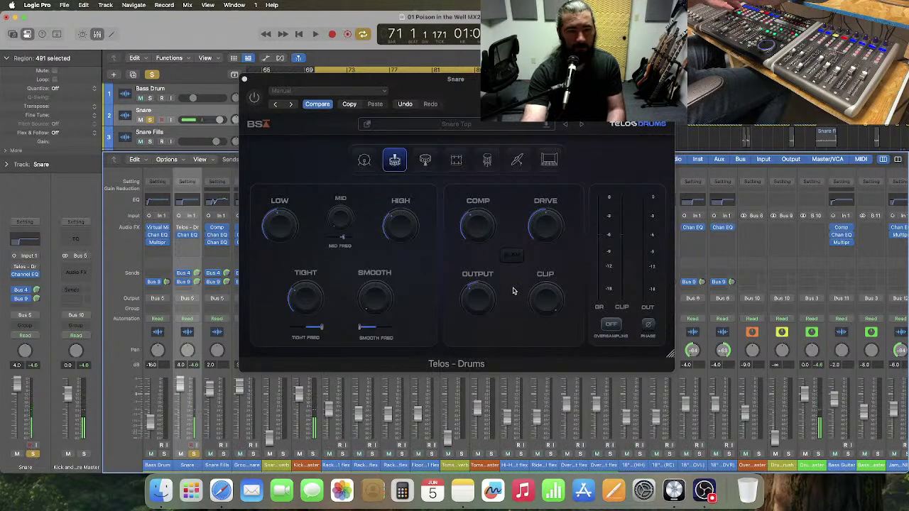
{"action": "mouse_move", "coordinate": [479, 301]}
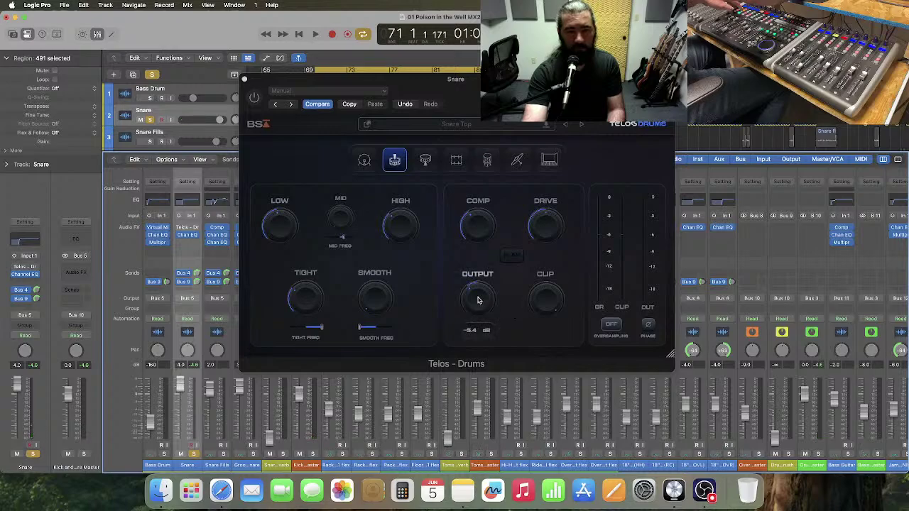
{"action": "left_click", "coordinate": [476, 330]}
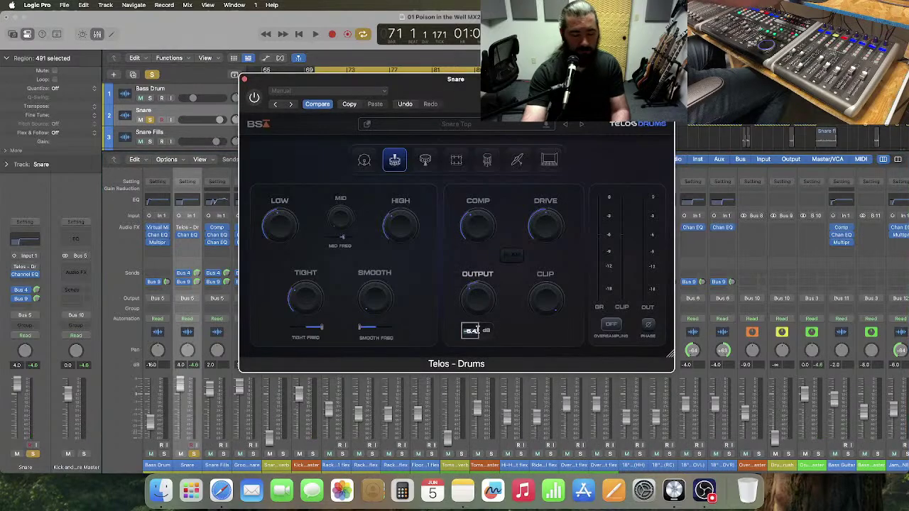
{"action": "type", "text": "-7.8"}
{"action": "key", "text": "Return"}
{"action": "key", "text": "space"}
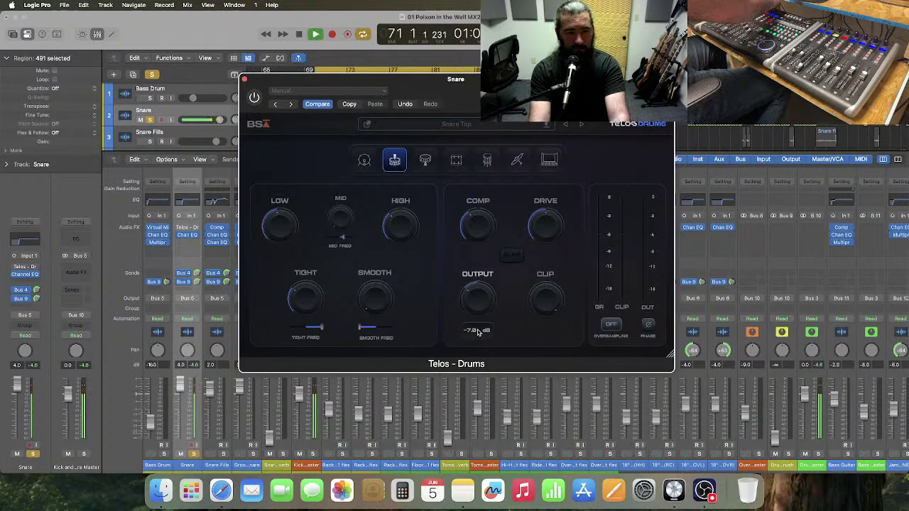
{"action": "key", "text": "space"}
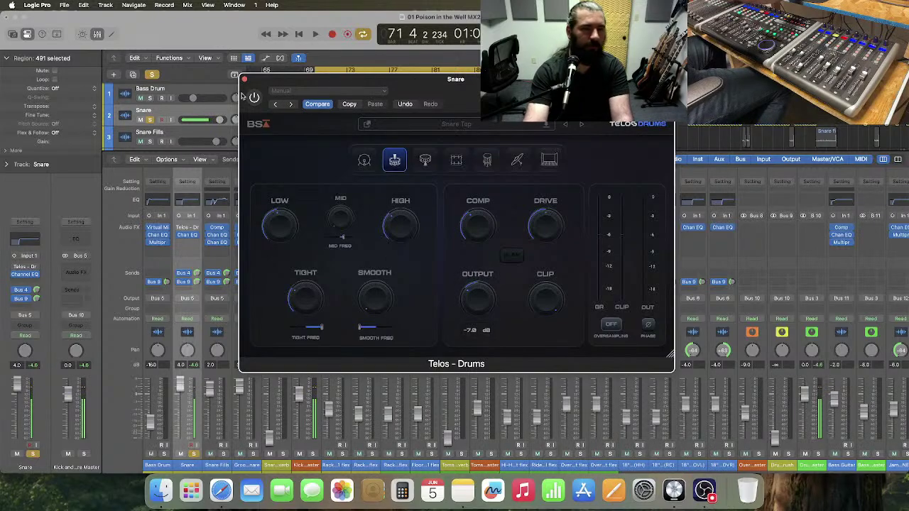
{"action": "key", "text": "space"}
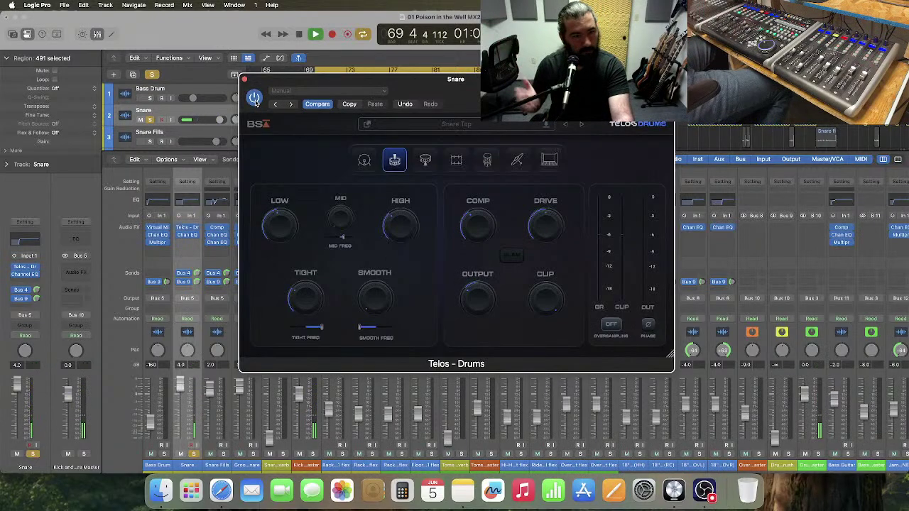
{"action": "key", "text": "space"}
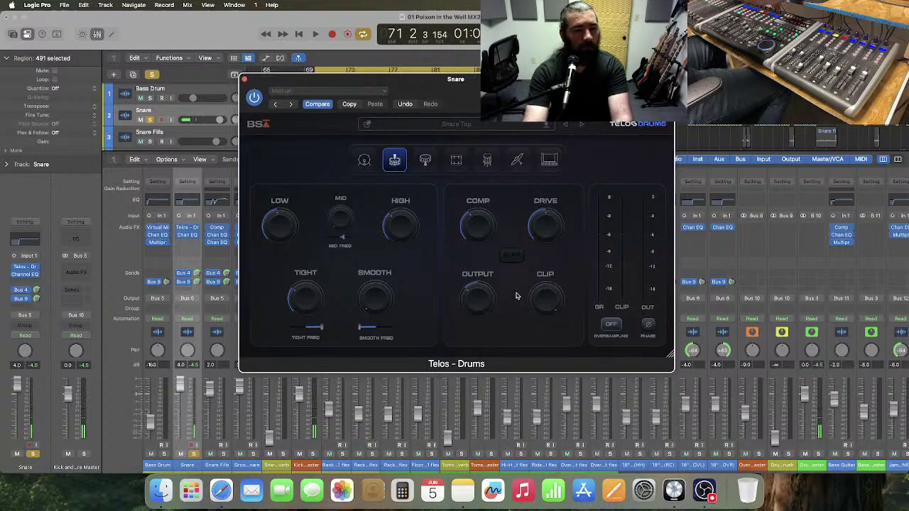
- Set the Telos - Drums output to -9.8 dB, play the soloed Snare to check its level, and unsolo the track
{"action": "double_click", "coordinate": [472, 330]}
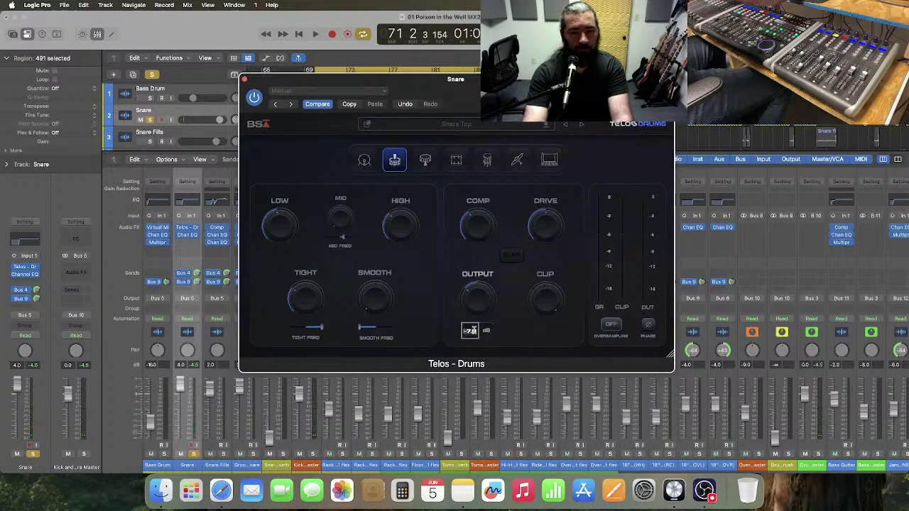
{"action": "type", "text": "-9.8"}
{"action": "key", "text": "Return"}
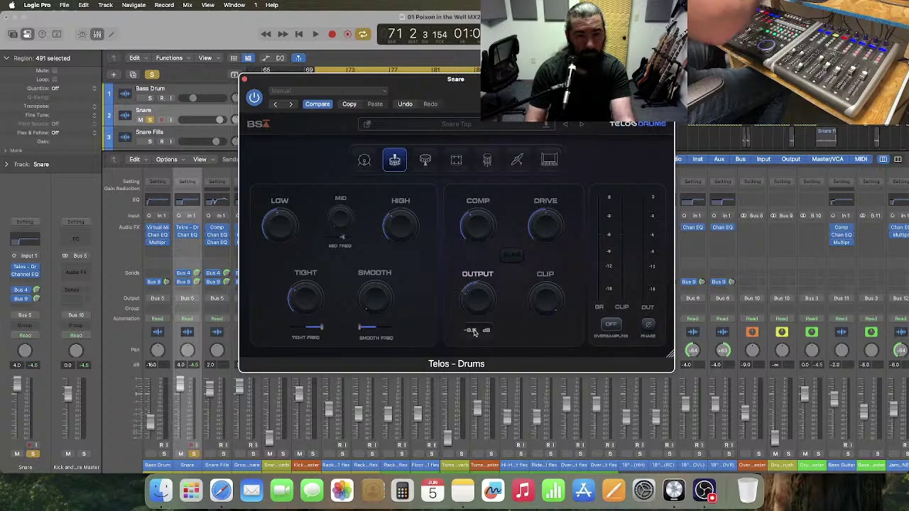
{"action": "key", "text": "space"}
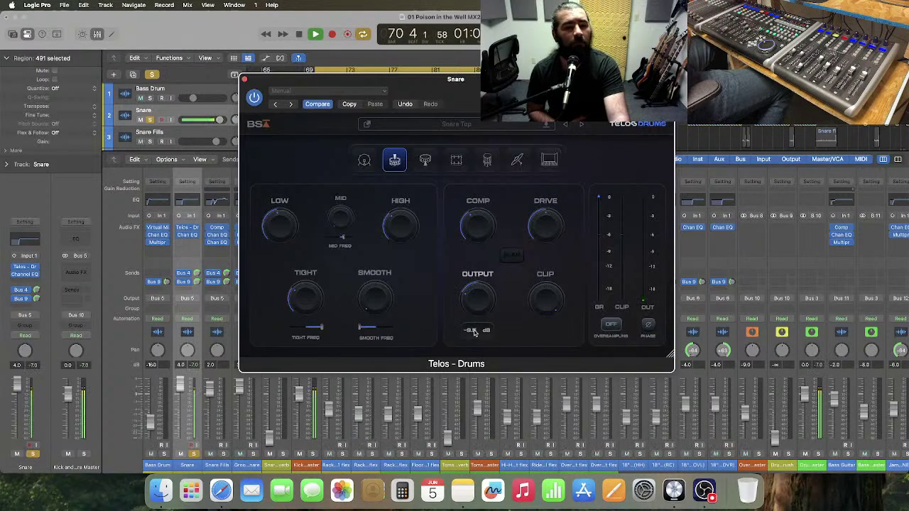
{"action": "key", "text": "space"}
{"action": "key", "text": "s"}
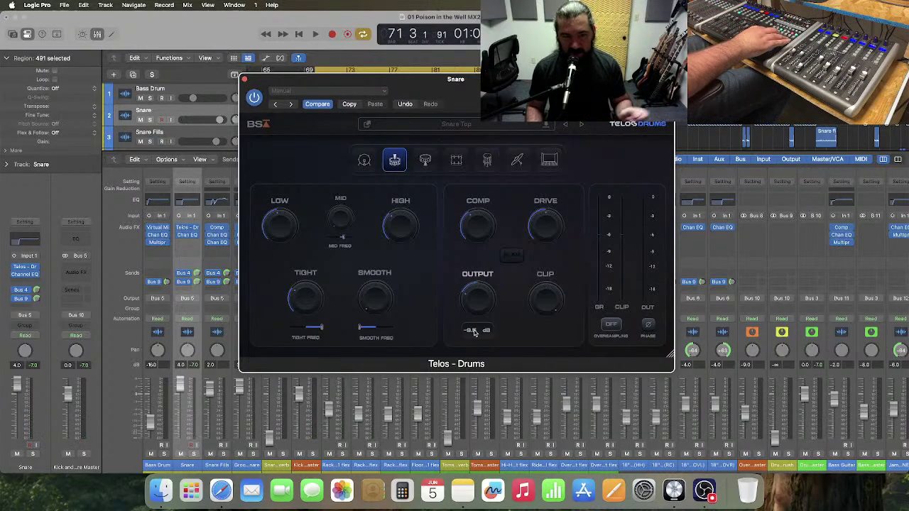
- Play the full mix and adjust the Snare's Telos - Drums, setting Tight to 48 and Smooth to 28 and raising High
{"action": "key", "text": "space"}
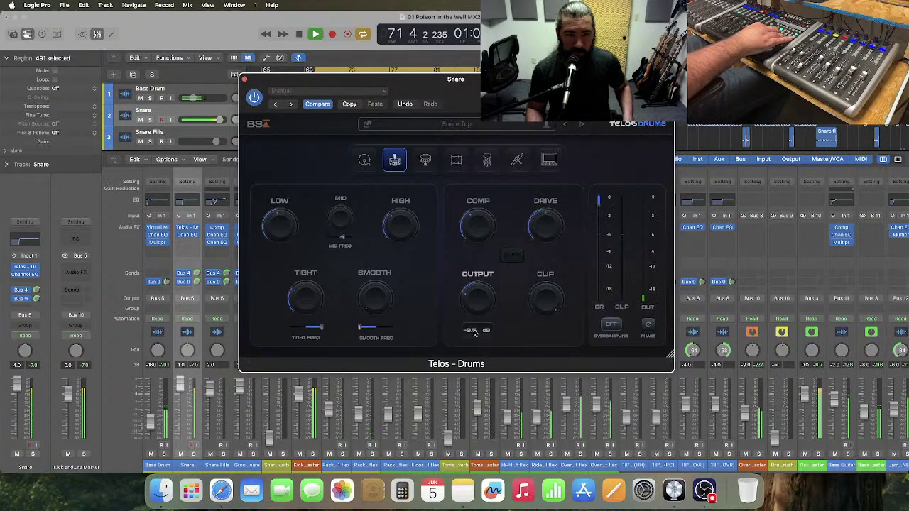
{"action": "mouse_move", "coordinate": [286, 233]}
{"action": "left_click_drag", "start_coordinate": [284, 233], "coordinate": [284, 238]}
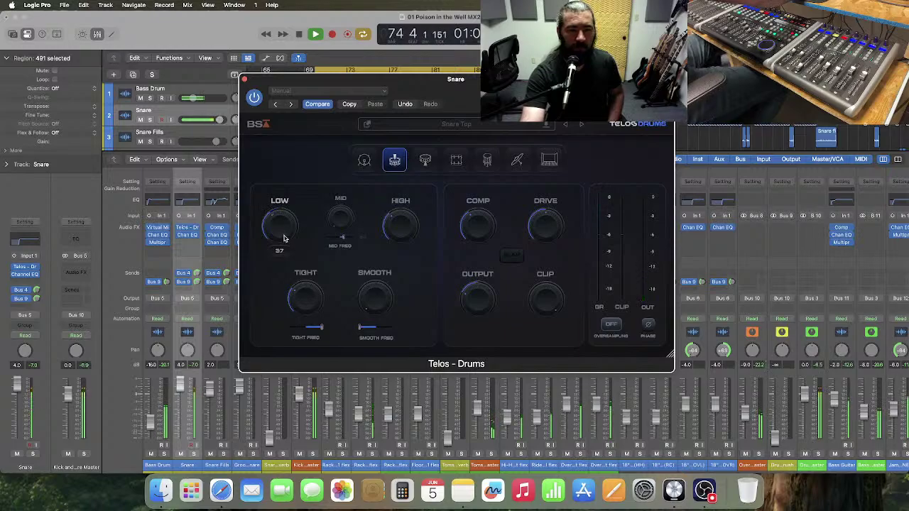
{"action": "mouse_move", "coordinate": [320, 314]}
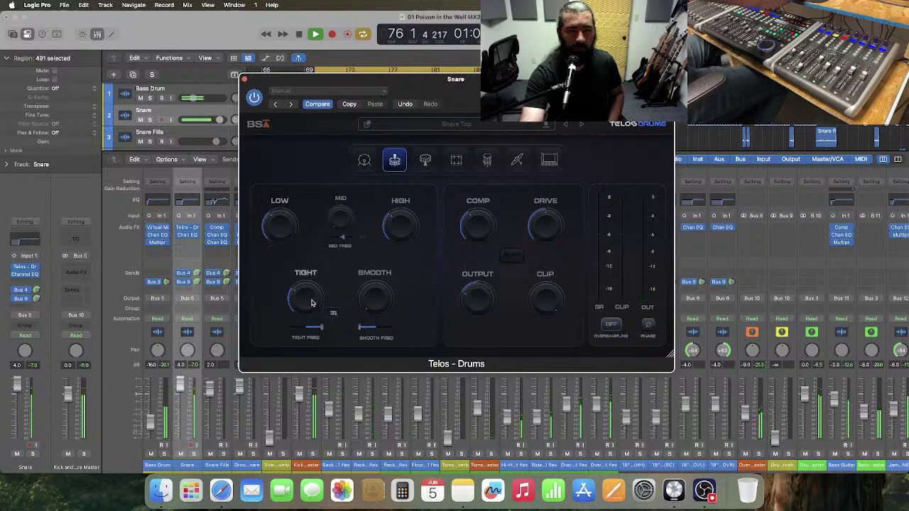
{"action": "left_click_drag", "start_coordinate": [313, 295], "coordinate": [313, 291]}
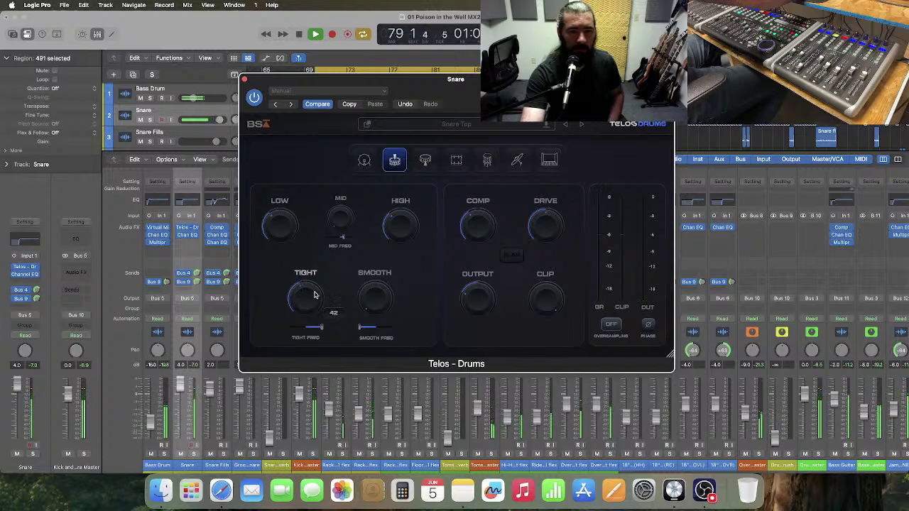
{"action": "mouse_move", "coordinate": [404, 210]}
{"action": "left_click_drag", "start_coordinate": [404, 211], "coordinate": [404, 209]}
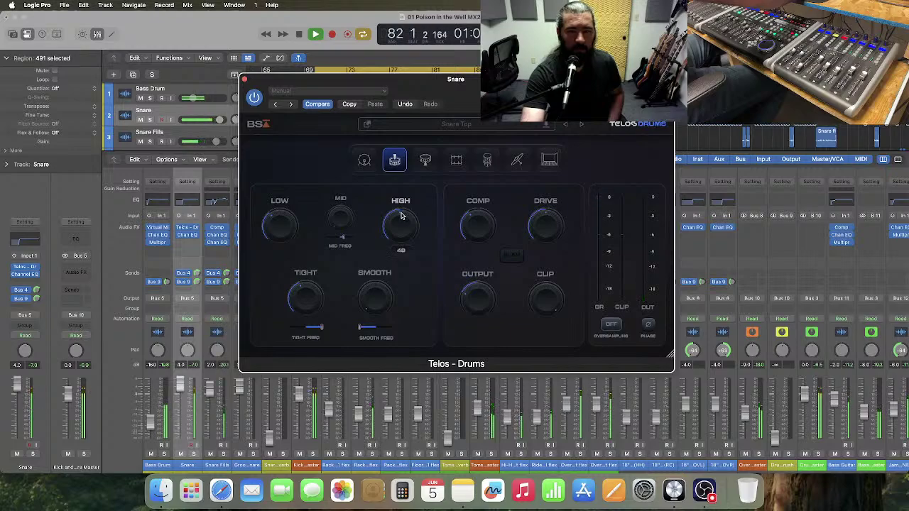
{"action": "mouse_move", "coordinate": [319, 287]}
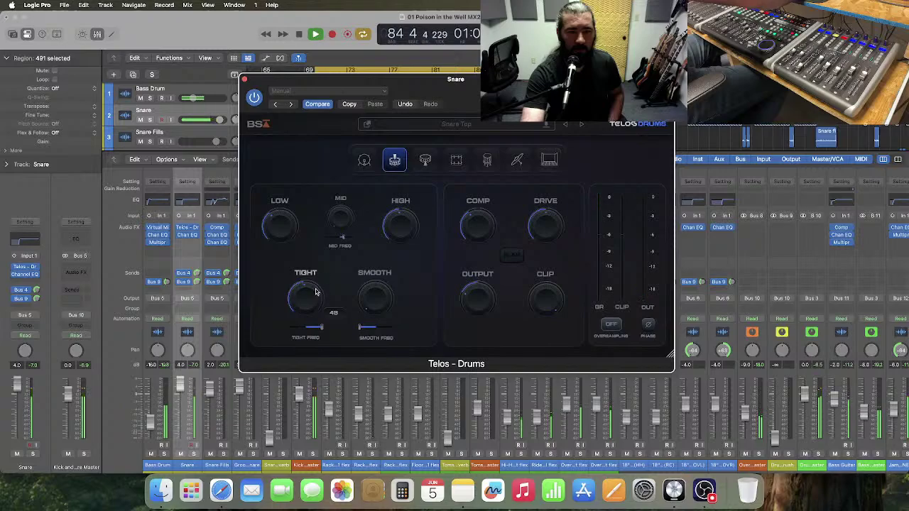
{"action": "mouse_move", "coordinate": [373, 277]}
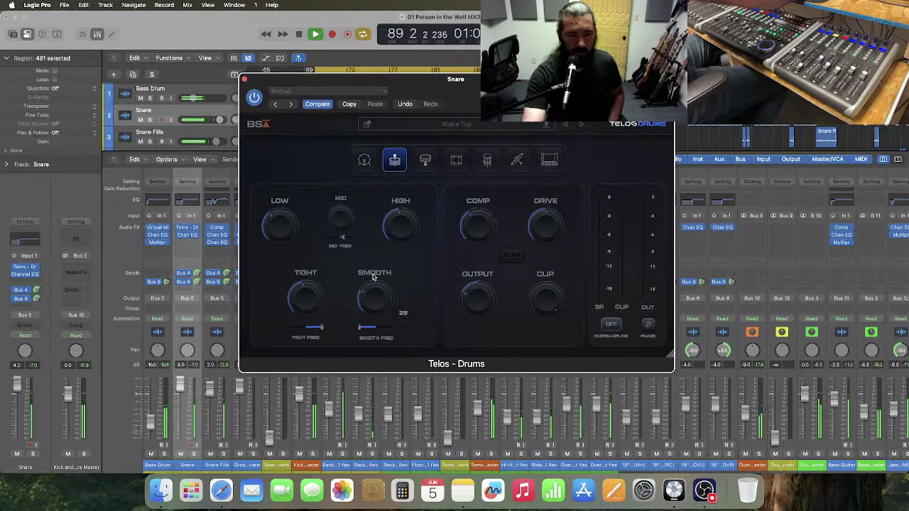
- Lower the Low amount to 23 in Telos - Drums and recheck the Snare channel's peak level during playback
{"action": "left_click_drag", "start_coordinate": [282, 226], "coordinate": [278, 228]}
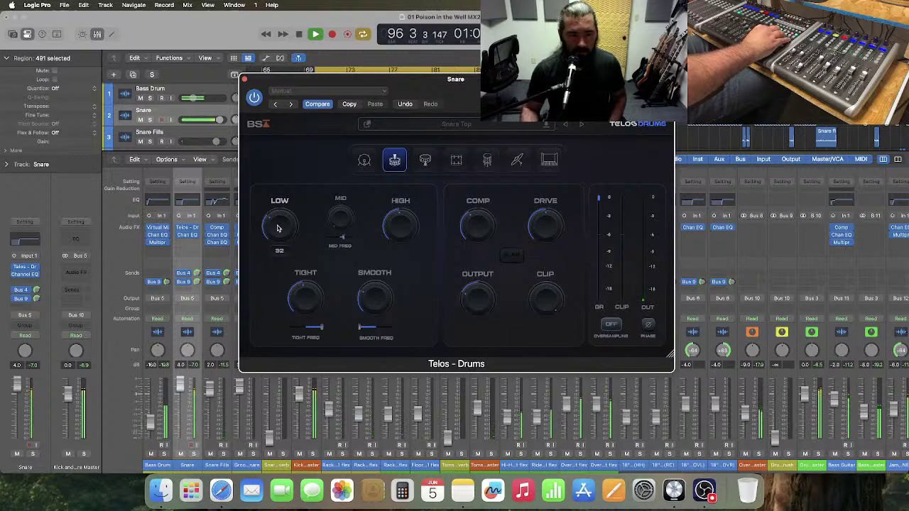
{"action": "left_click", "coordinate": [201, 389]}
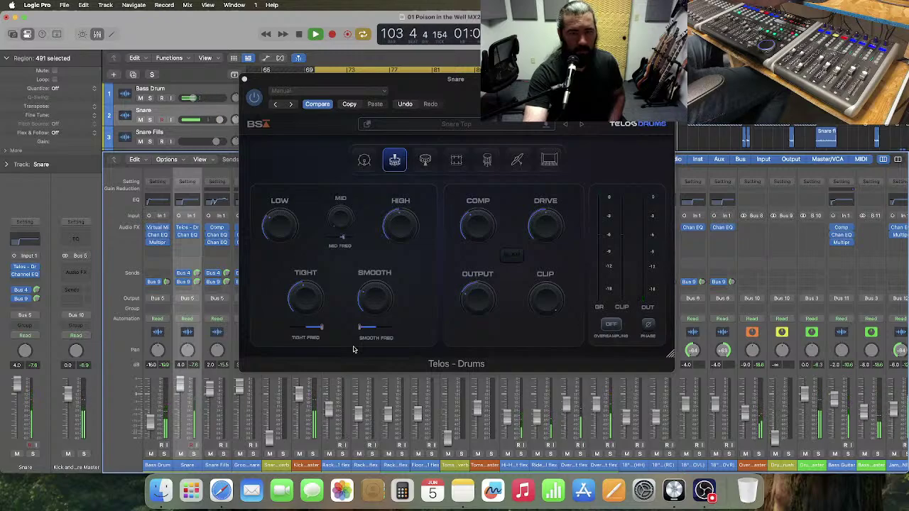
{"action": "left_click", "coordinate": [277, 239]}
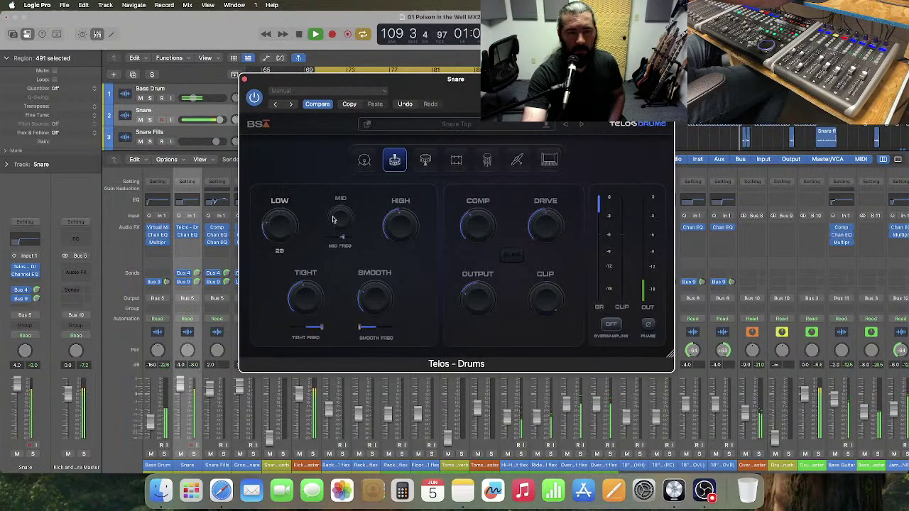
{"action": "mouse_move", "coordinate": [344, 205]}
{"action": "left_click_drag", "start_coordinate": [344, 204], "coordinate": [345, 231]}
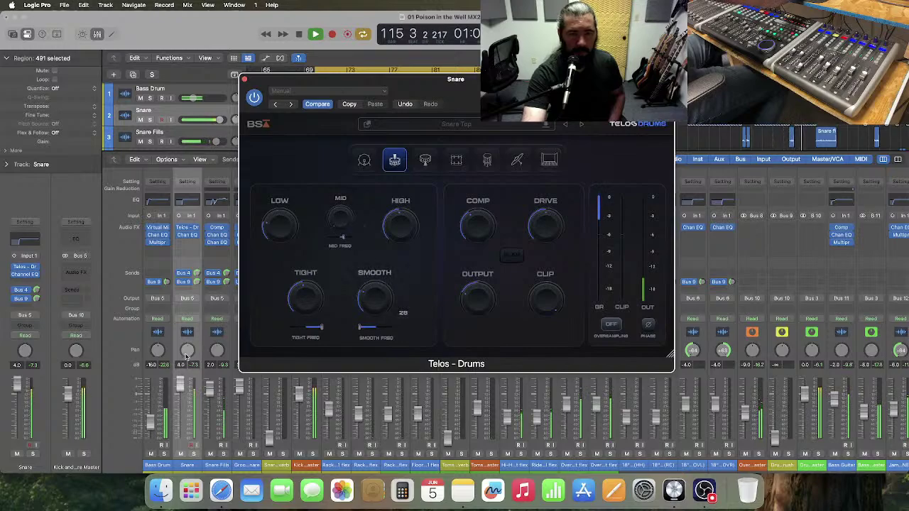
- Reset the Snare peak display, raise the Telos - Drums output to about -9 dB, and stop playback
{"action": "left_click", "coordinate": [193, 364]}
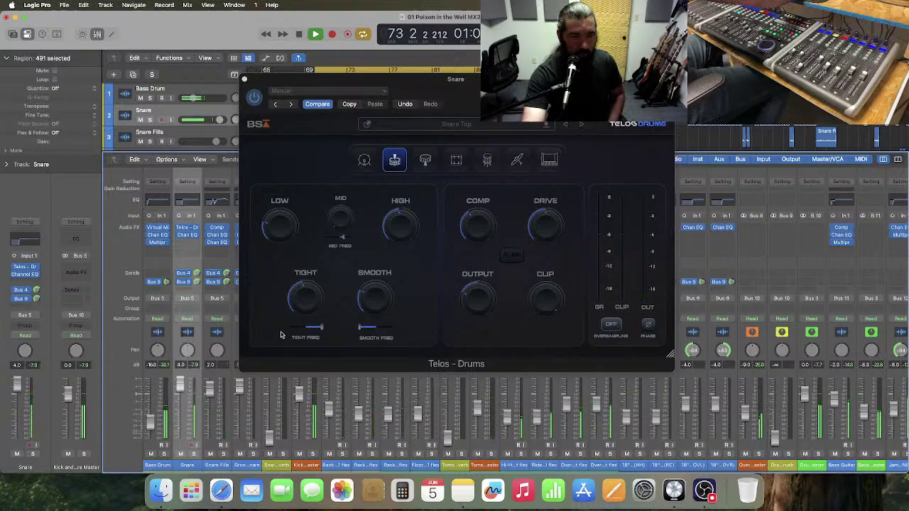
{"action": "mouse_move", "coordinate": [477, 303]}
{"action": "left_click", "coordinate": [471, 328]}
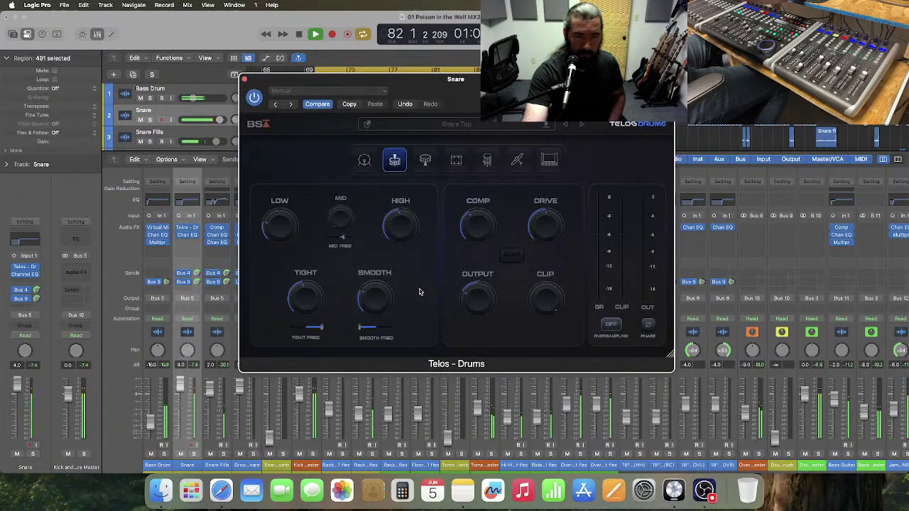
{"action": "key", "text": "space"}
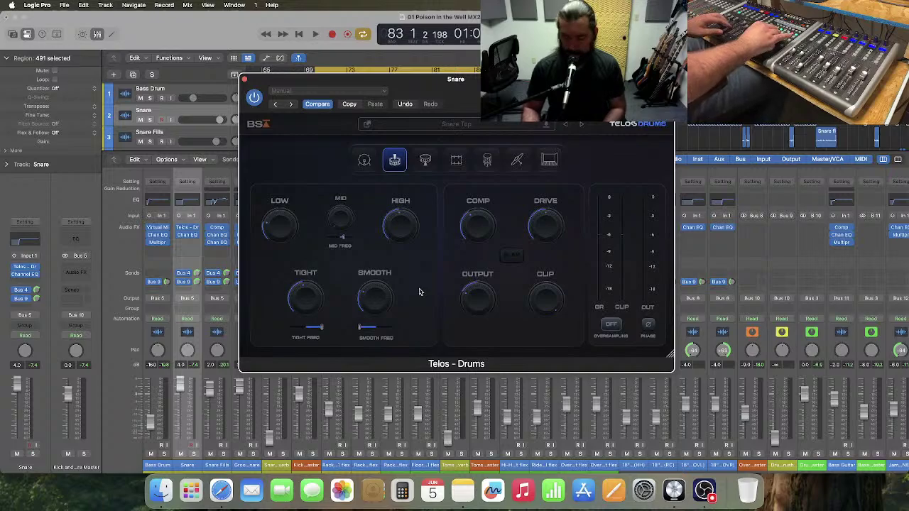
- Play a short stretch of the mix to hear the processed Snare, stop playback, and close the Telos - Drums window
{"action": "key", "text": "space"}
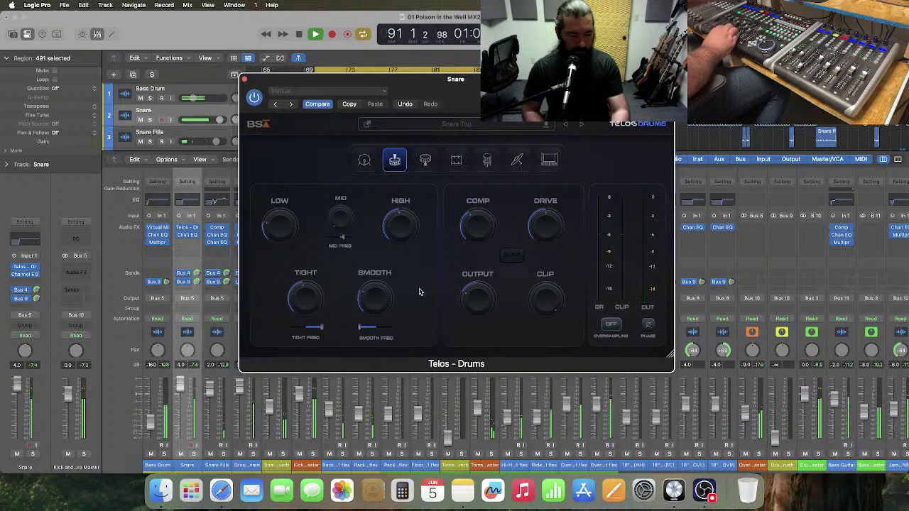
{"action": "key", "text": "space"}
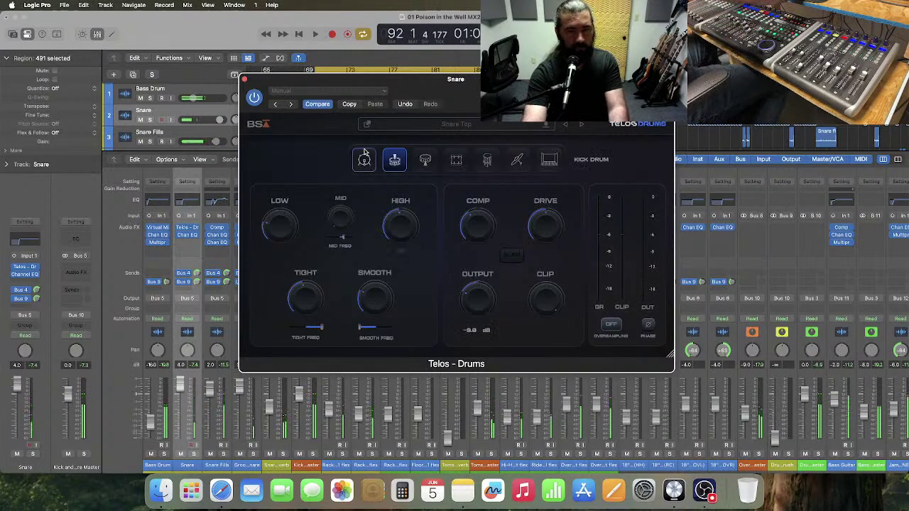
{"action": "left_click", "coordinate": [245, 80]}
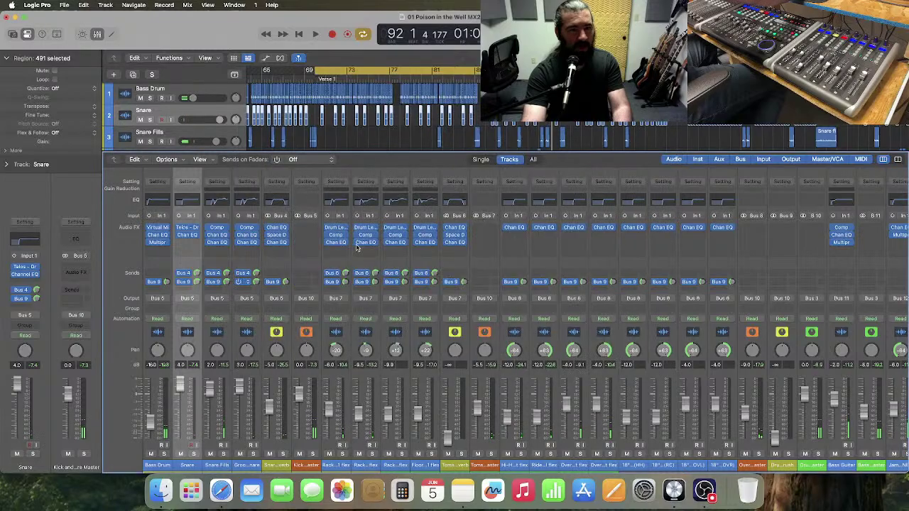
- Remove the Compressor and both Channel EQs from the Snare Fills and Groove Snare channels together
{"action": "left_click", "coordinate": [228, 347]}
{"action": "left_click", "coordinate": [237, 345], "text": "shift"}
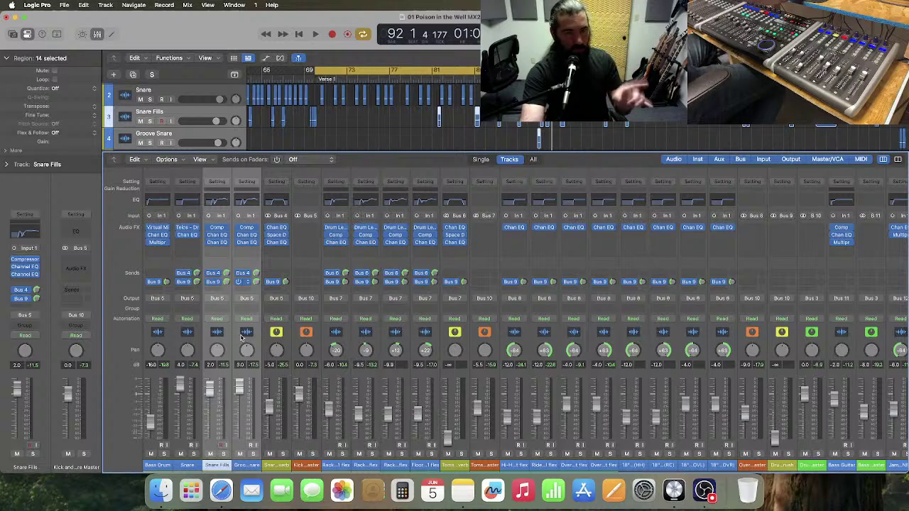
{"action": "left_click", "coordinate": [226, 228]}
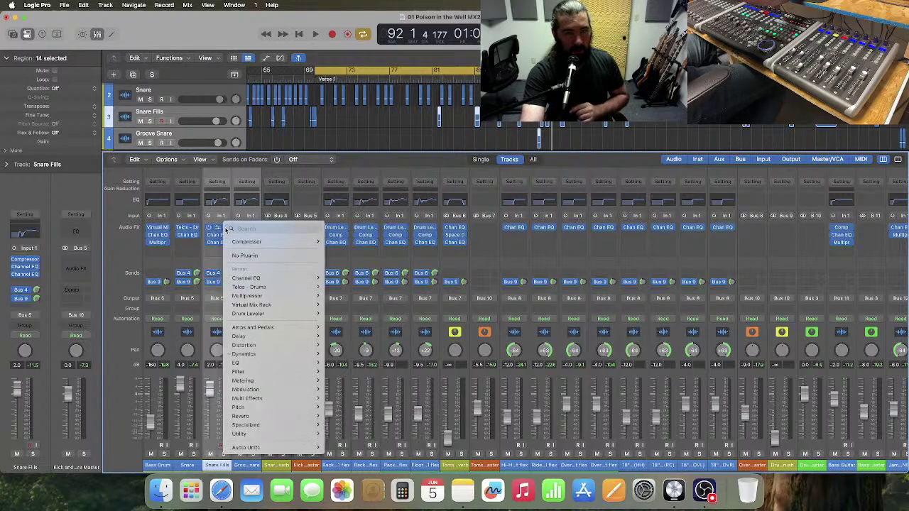
{"action": "left_click", "coordinate": [245, 256]}
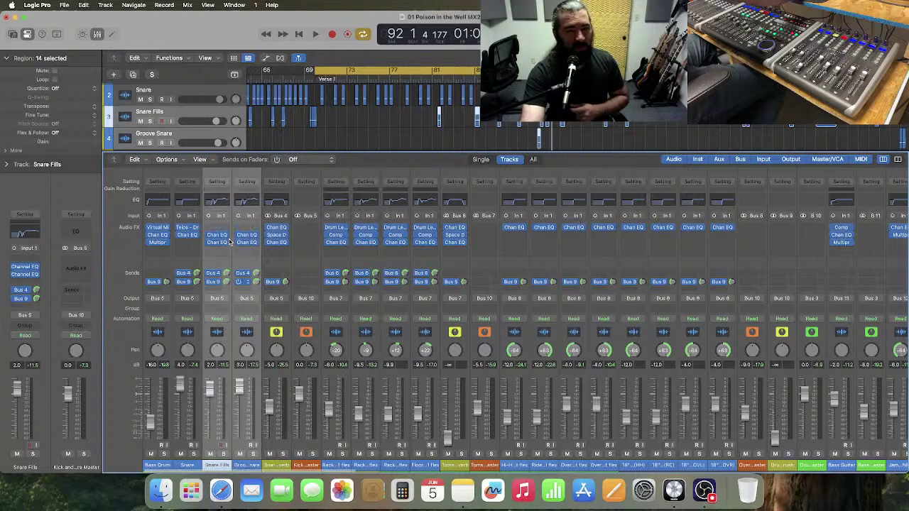
{"action": "left_click", "coordinate": [226, 240]}
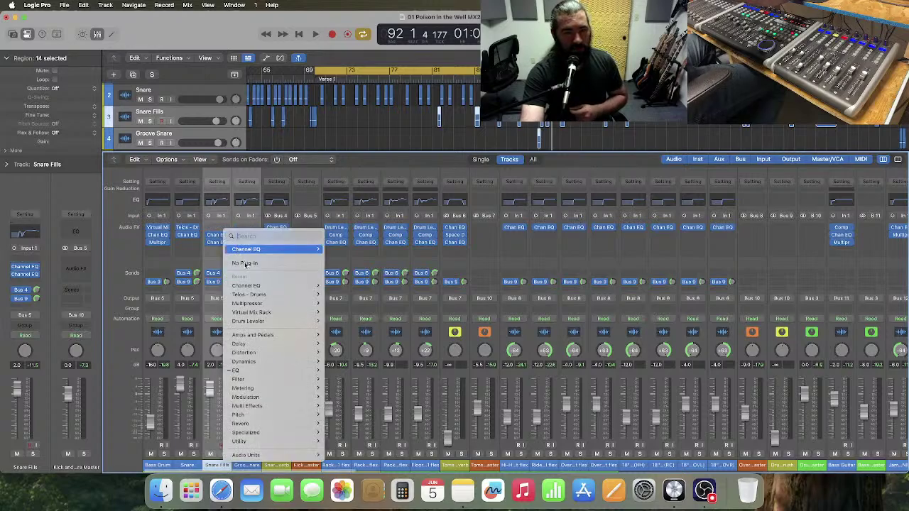
{"action": "left_click", "coordinate": [245, 264]}
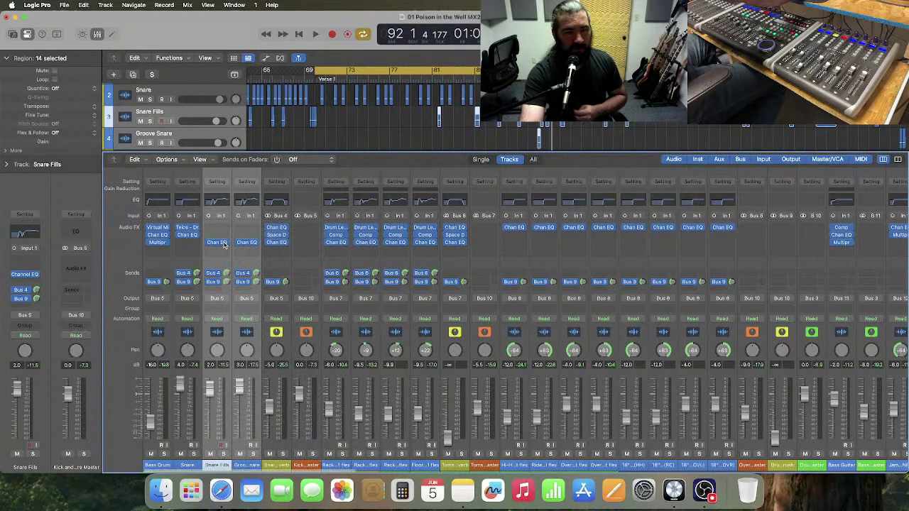
{"action": "left_click", "coordinate": [226, 245]}
{"action": "left_click", "coordinate": [243, 264]}
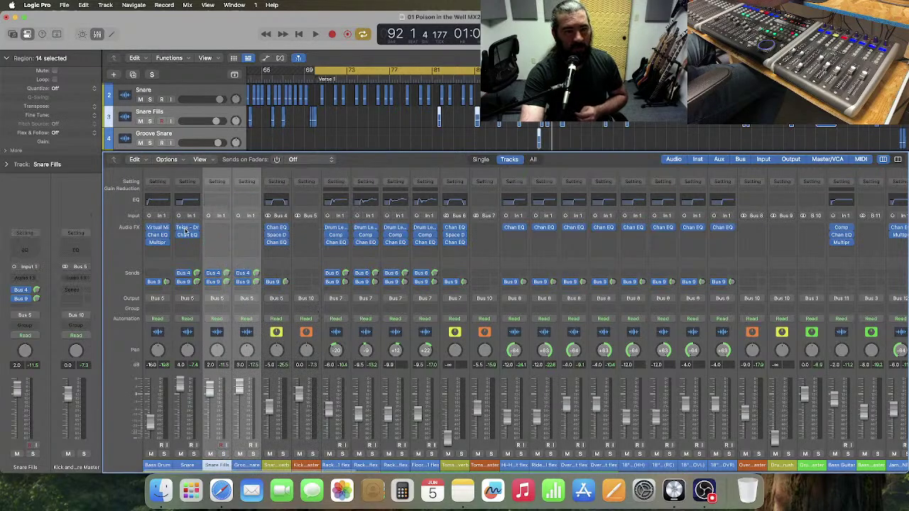
- Copy Telos - Drums and the Channel EQ from the Snare channel to the Snare Fills and Groove Snare channels
{"action": "left_click_drag", "start_coordinate": [187, 232], "coordinate": [218, 237]}
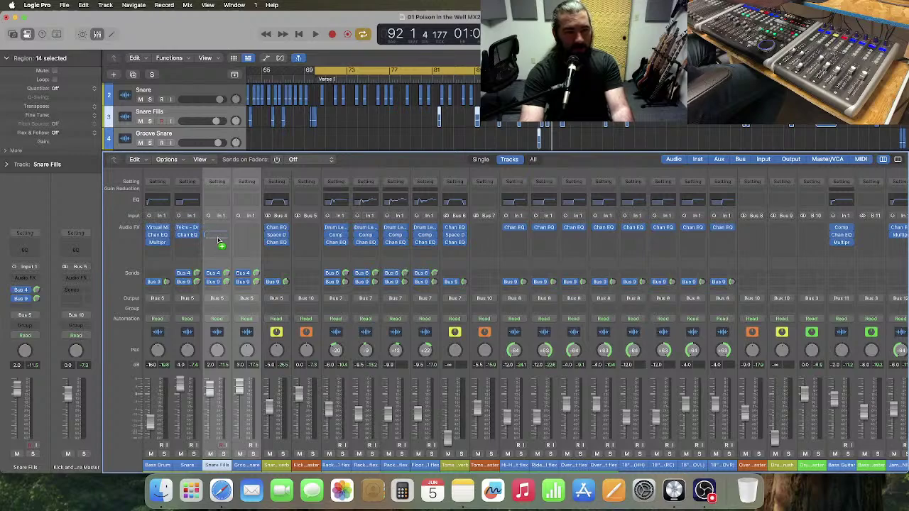
{"action": "left_click_drag", "start_coordinate": [217, 240], "coordinate": [217, 239]}
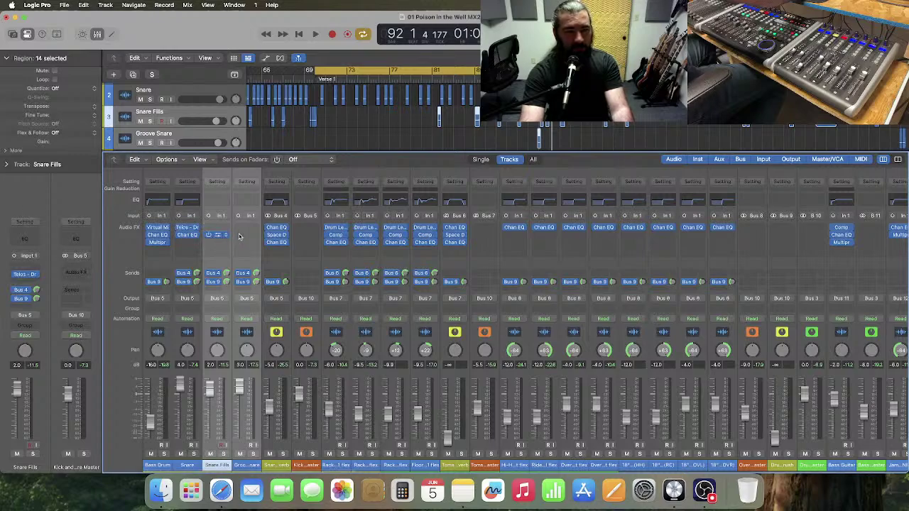
{"action": "left_click_drag", "start_coordinate": [217, 237], "coordinate": [247, 237]}
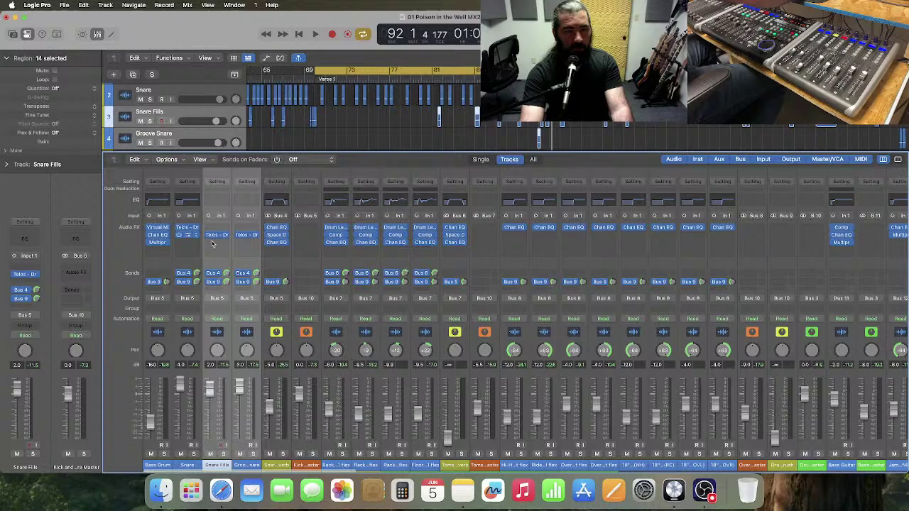
{"action": "left_click_drag", "start_coordinate": [188, 236], "coordinate": [216, 245]}
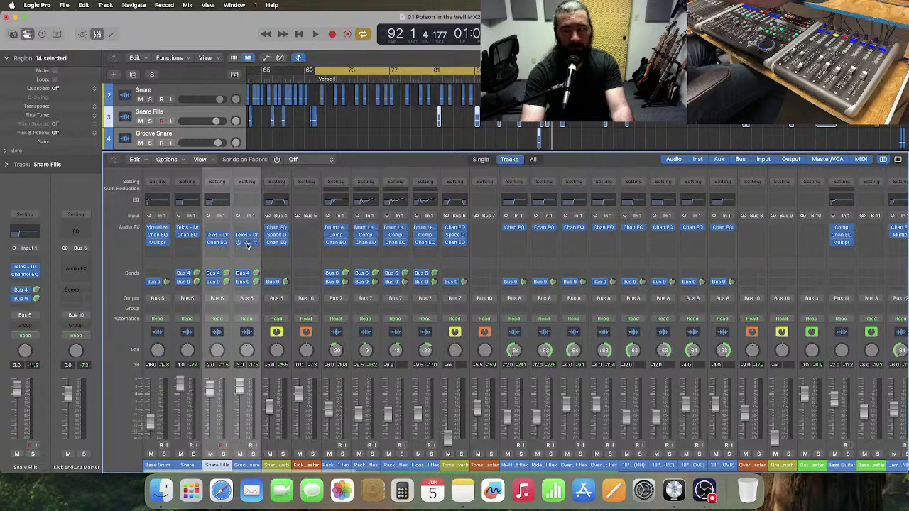
{"action": "left_click_drag", "start_coordinate": [247, 245], "coordinate": [247, 246]}
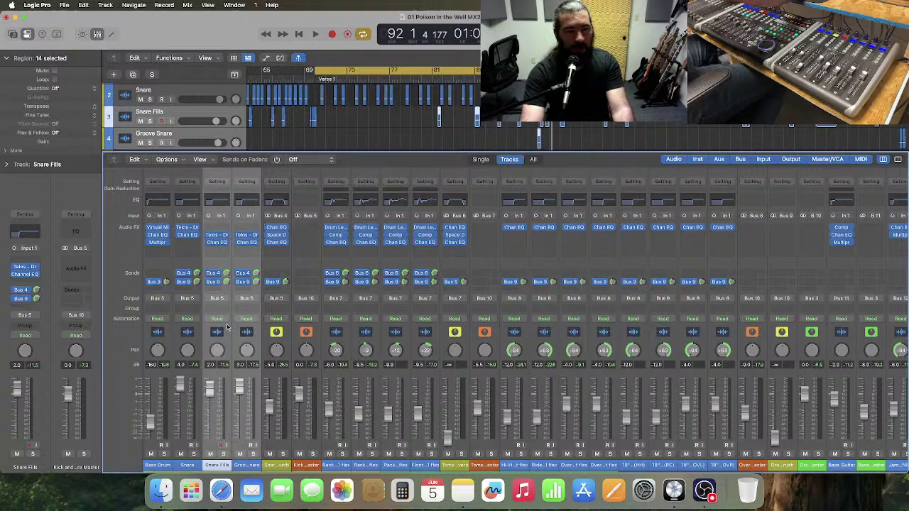
- Insert the mono Black Salt Audio Silencer above Telos - Drums on the Snare Fills channel
{"action": "left_click", "coordinate": [216, 232]}
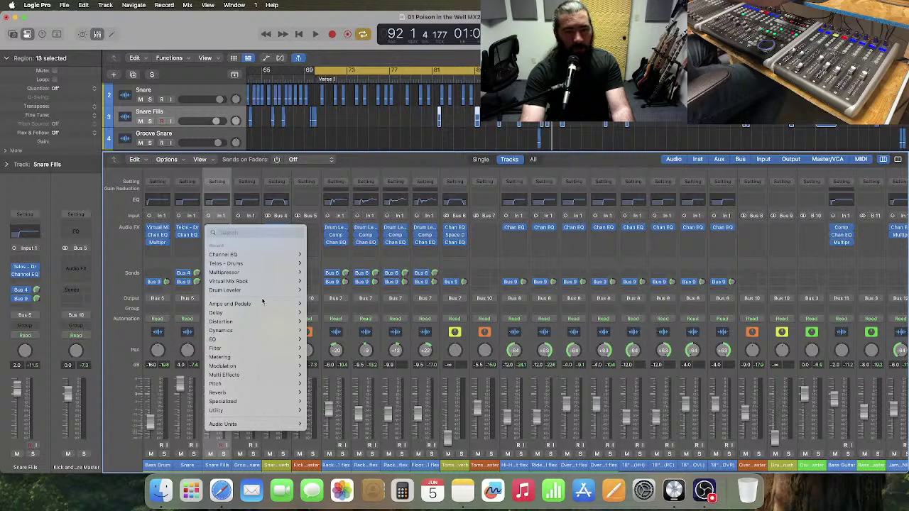
{"action": "mouse_move", "coordinate": [241, 424]}
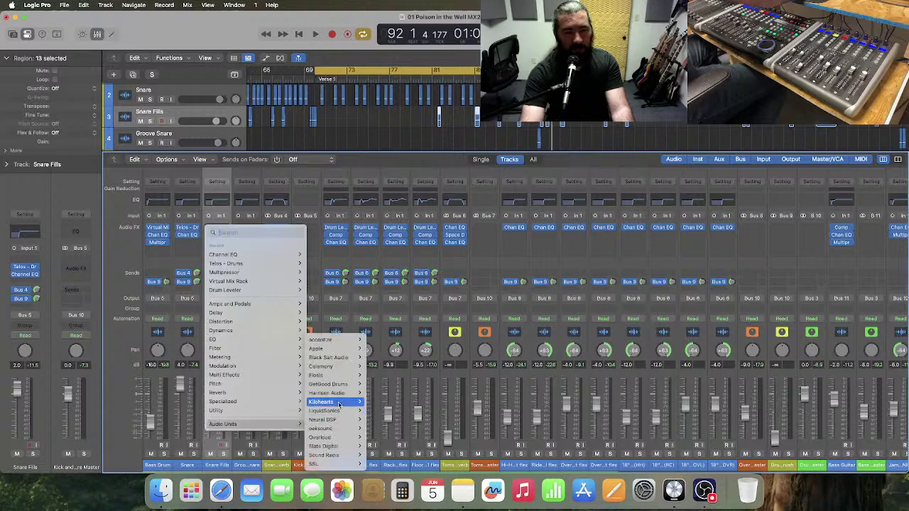
{"action": "mouse_move", "coordinate": [339, 402]}
{"action": "mouse_move", "coordinate": [347, 357]}
{"action": "mouse_move", "coordinate": [387, 375]}
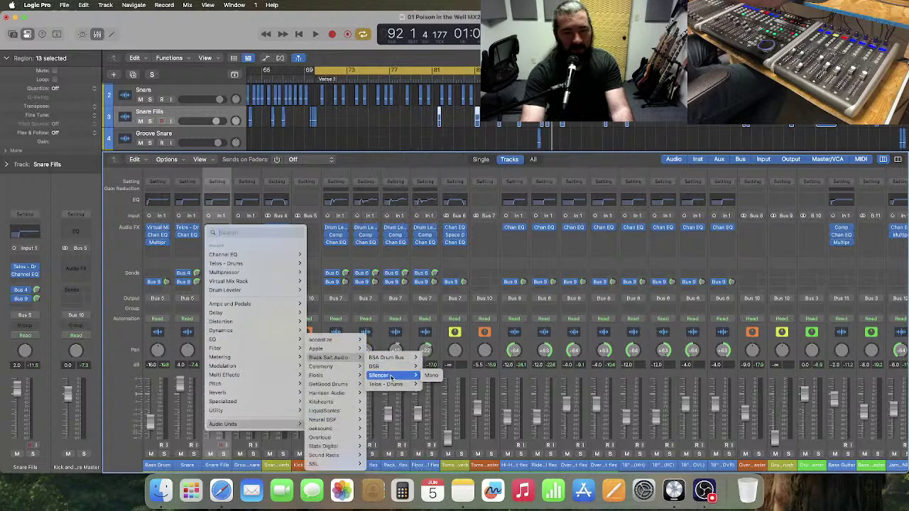
{"action": "left_click", "coordinate": [431, 375]}
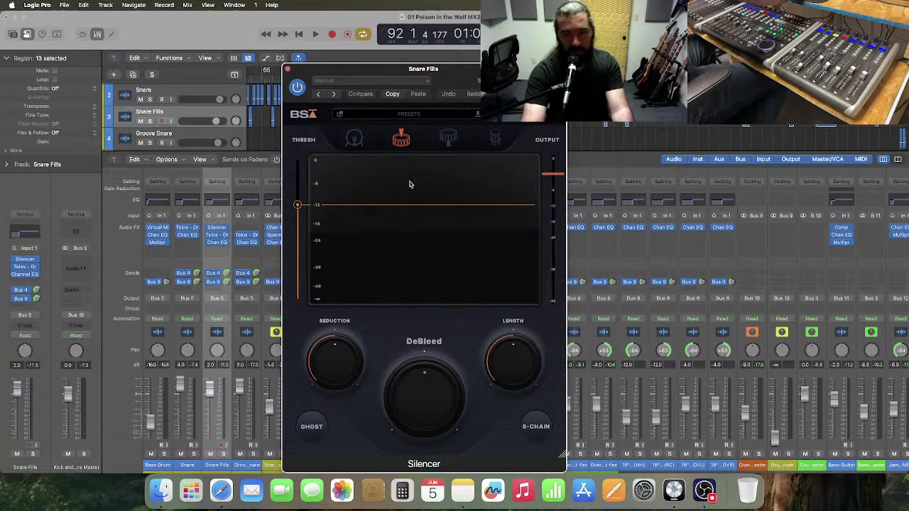
- Load the Snare Top - Cleaner factory preset in Silencer and close the preset list
{"action": "left_click", "coordinate": [427, 119]}
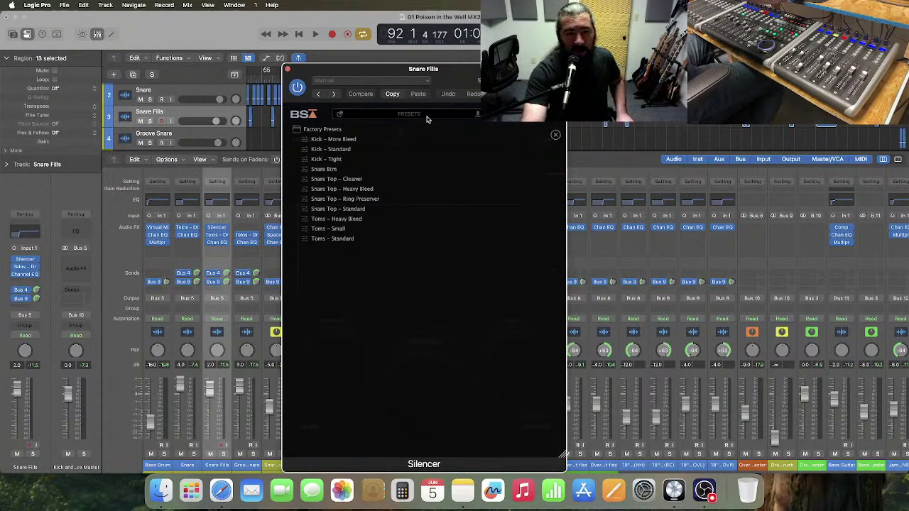
{"action": "left_click", "coordinate": [387, 180]}
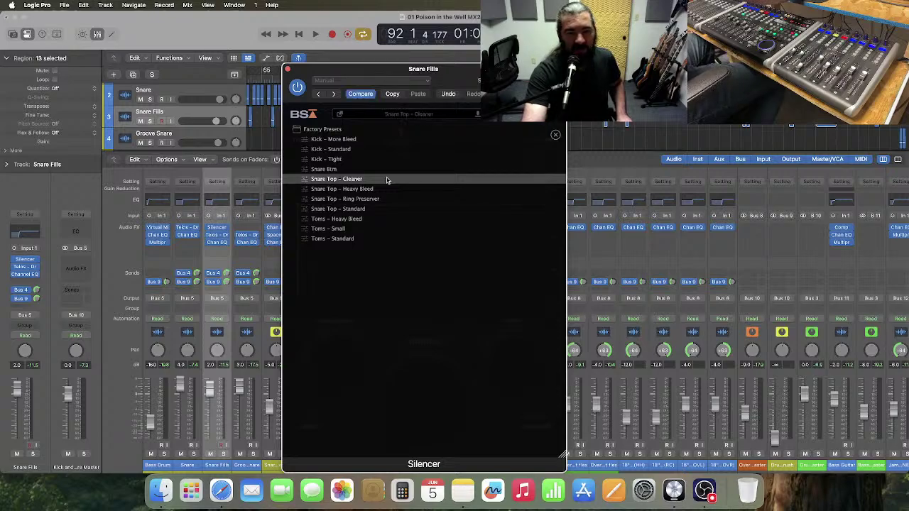
{"action": "left_click", "coordinate": [424, 115]}
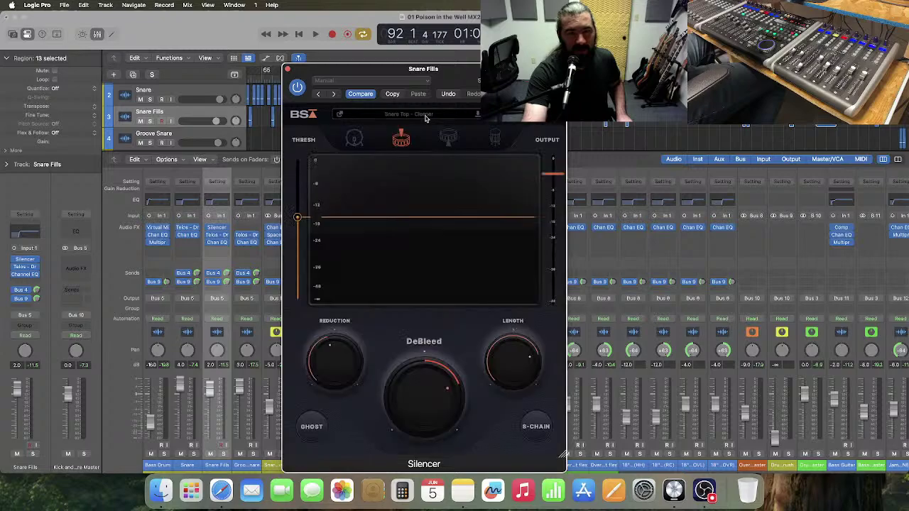
- Move the Silencer window aside, play from bar 81 and lower its threshold to about -24 dB
{"action": "left_click_drag", "start_coordinate": [458, 76], "coordinate": [698, 56]}
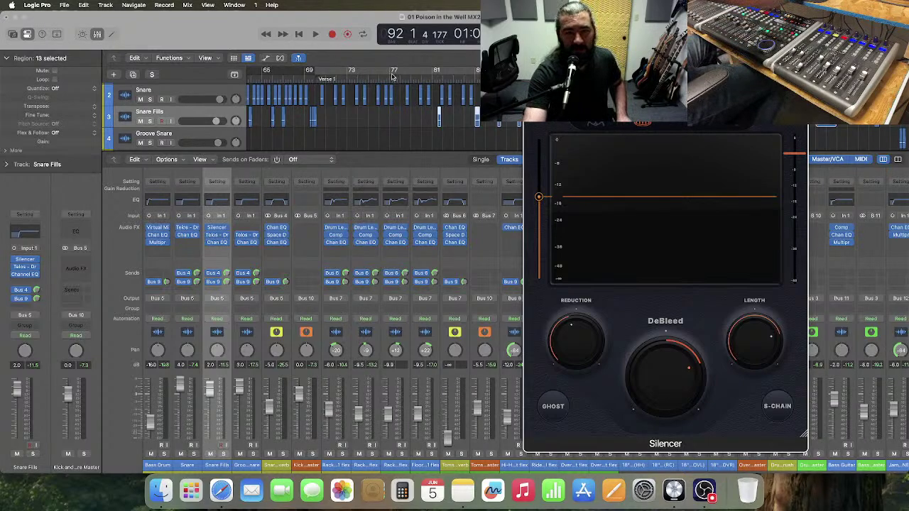
{"action": "left_click", "coordinate": [436, 81]}
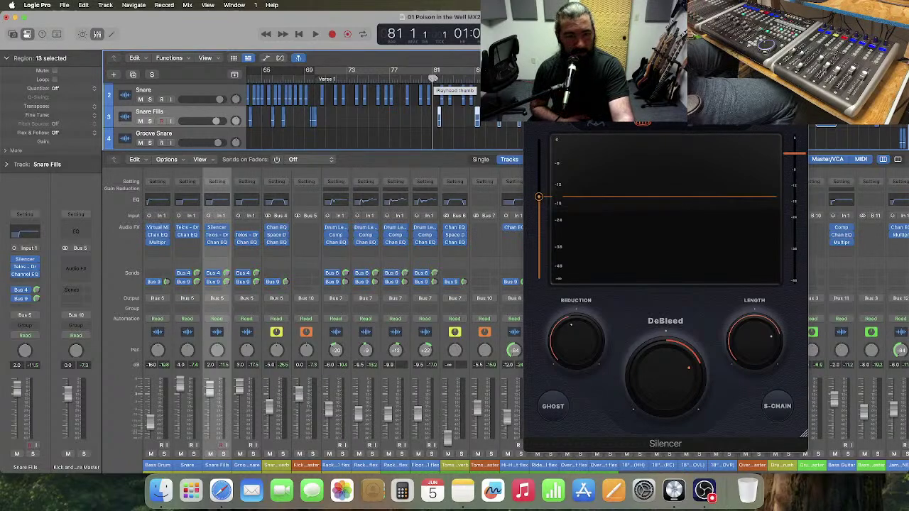
{"action": "key", "text": "space"}
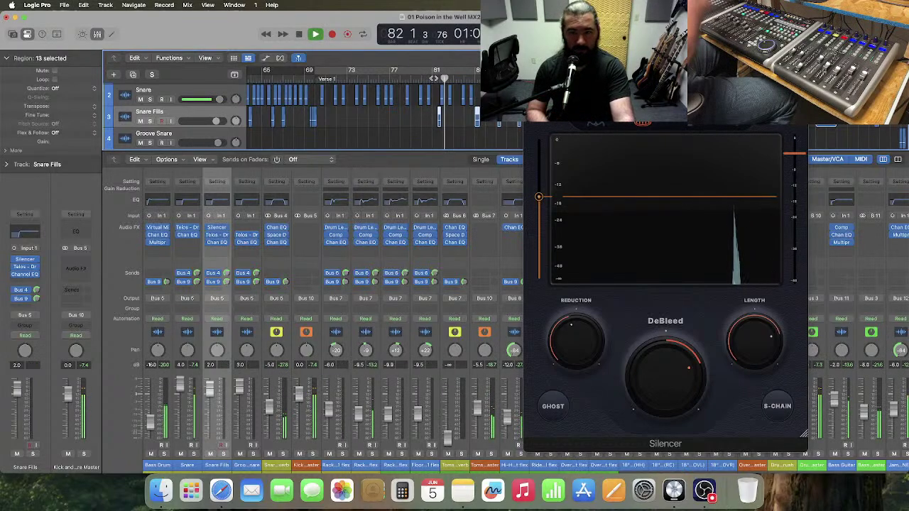
{"action": "left_click_drag", "start_coordinate": [539, 197], "coordinate": [541, 220]}
{"action": "key", "text": "space"}
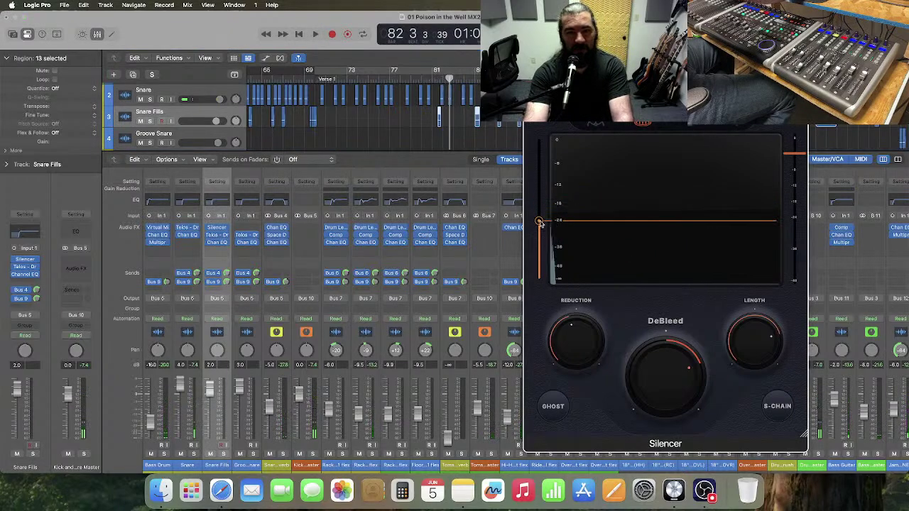
- Replay the fills from bar 81 and lower Silencer's threshold further to about -33 dB
{"action": "left_click", "coordinate": [432, 79]}
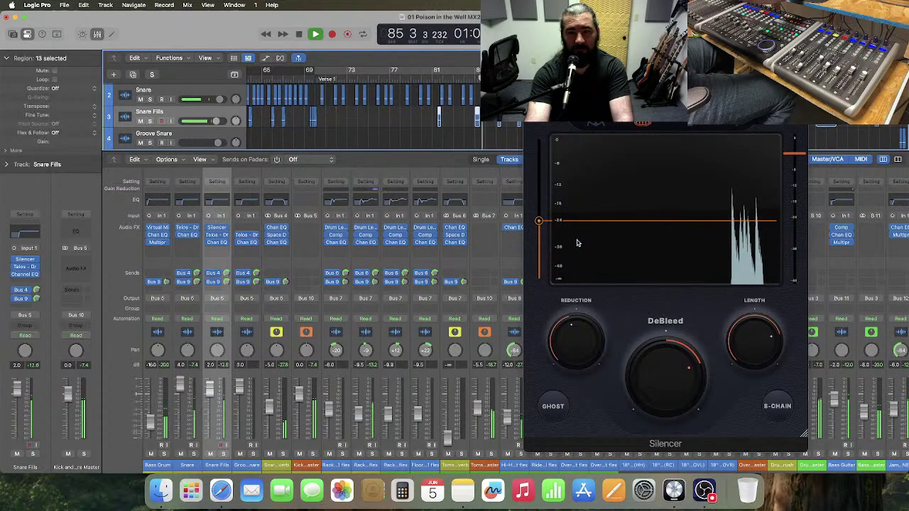
{"action": "left_click_drag", "start_coordinate": [538, 222], "coordinate": [541, 243]}
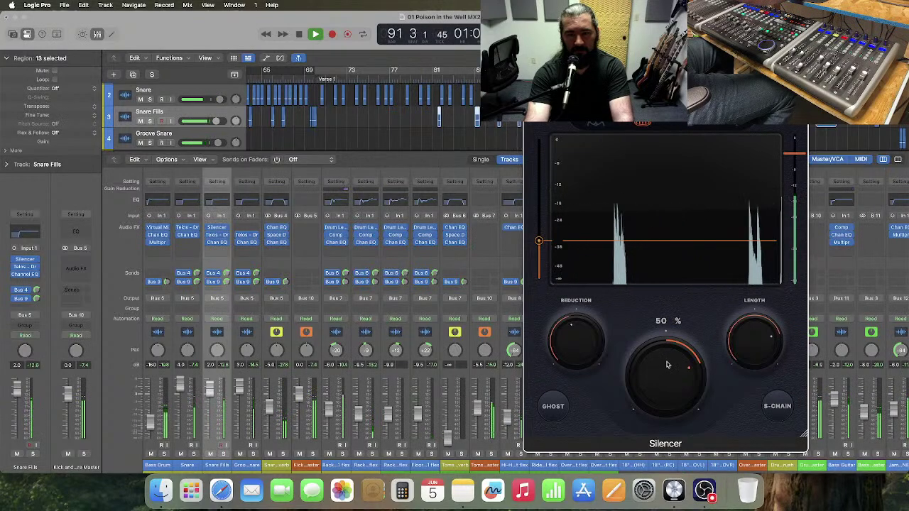
{"action": "mouse_move", "coordinate": [586, 359]}
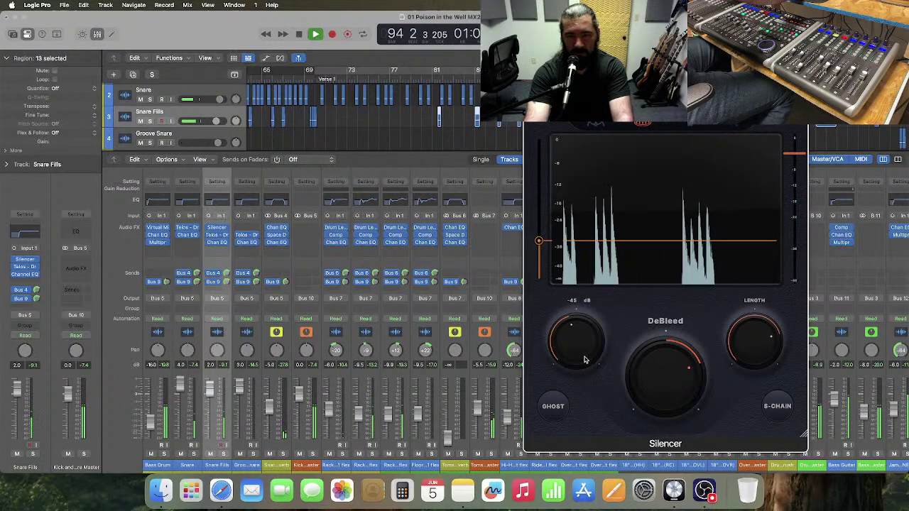
{"action": "mouse_move", "coordinate": [661, 378]}
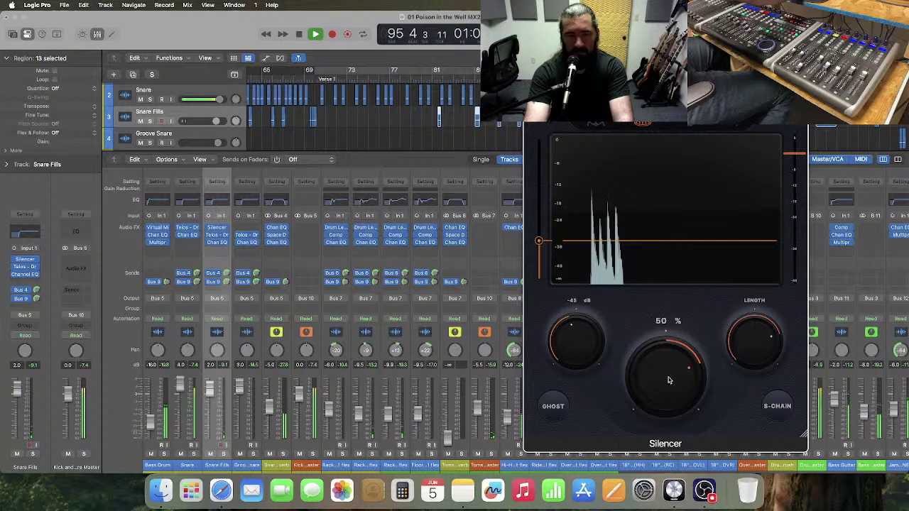
{"action": "key", "text": "space"}
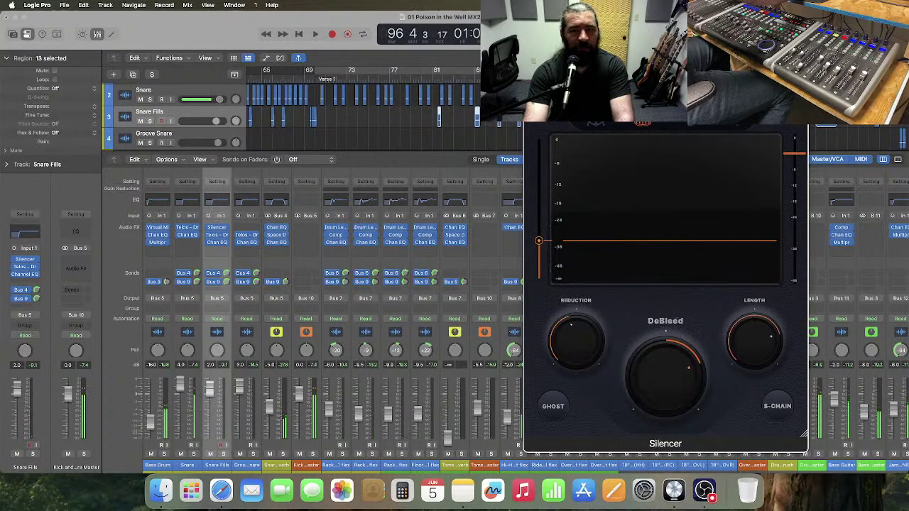
- Load Silencer's Snare Top - Heavy Bleed preset and lower the threshold to about -33 dB while playing from bar 81
{"action": "left_click", "coordinate": [673, 99]}
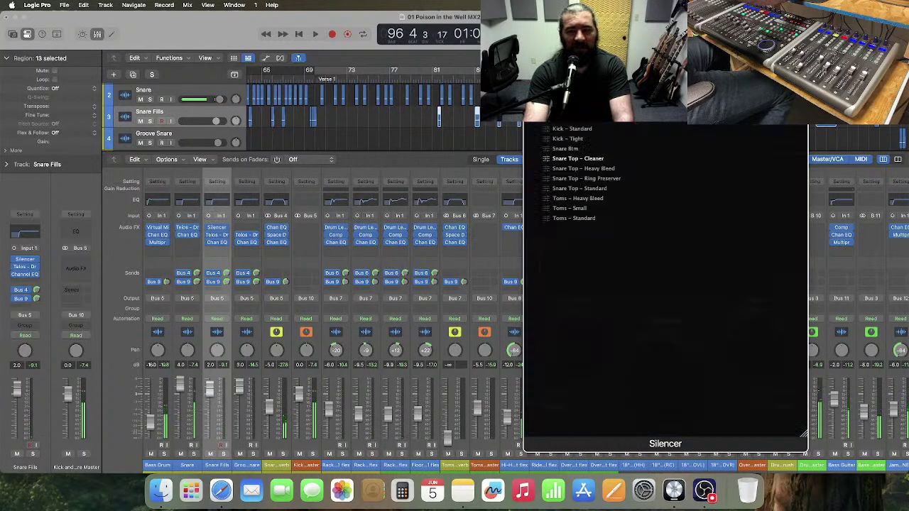
{"action": "left_click", "coordinate": [629, 168]}
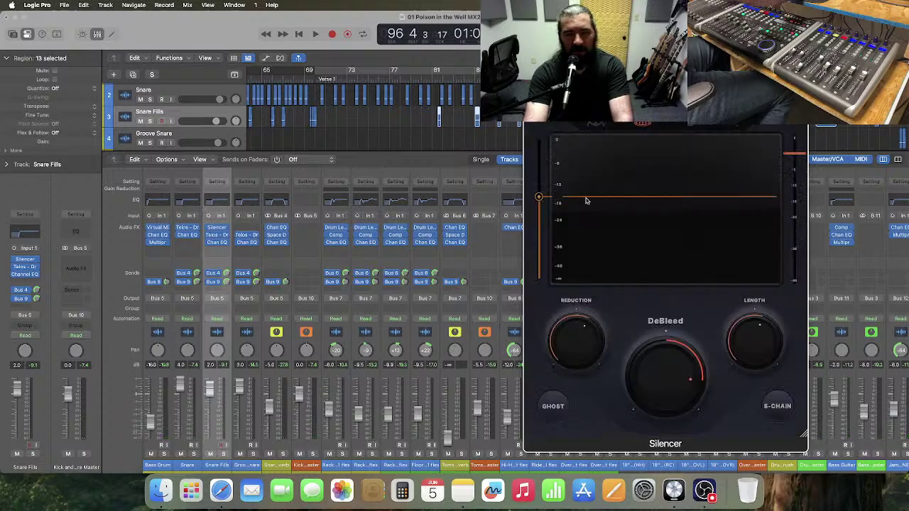
{"action": "left_click", "coordinate": [435, 79]}
{"action": "key", "text": "space"}
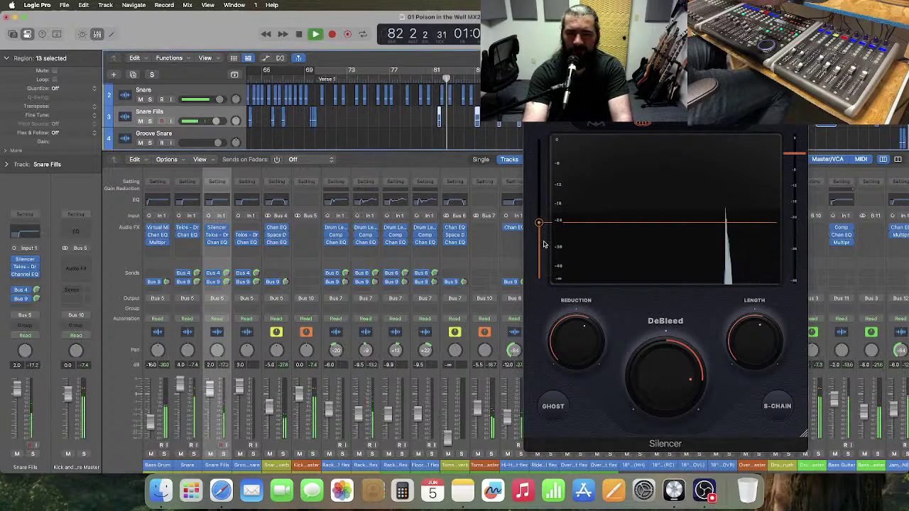
{"action": "left_click_drag", "start_coordinate": [539, 222], "coordinate": [539, 242]}
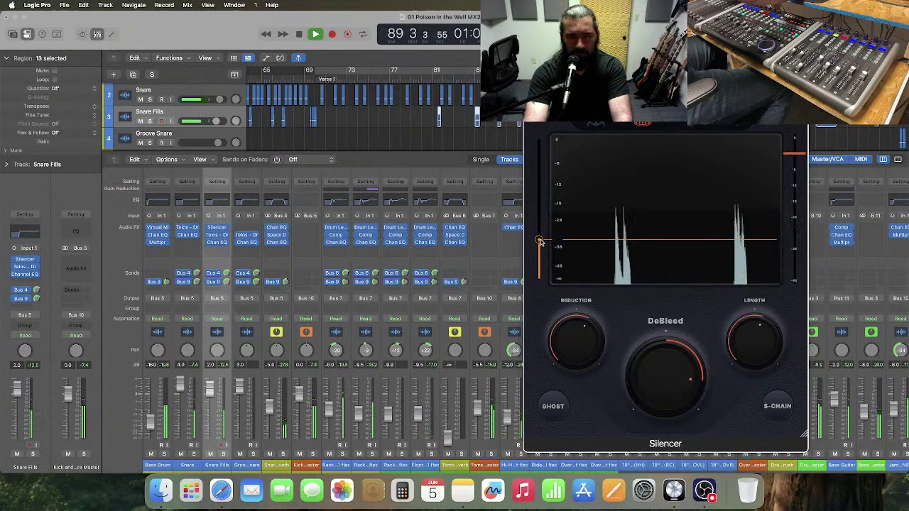
{"action": "key", "text": "space"}
- Load Silencer's Snare Top - Ring Preserver preset and lower the threshold to about -36 dB while playing from bar 81
{"action": "left_click", "coordinate": [637, 103]}
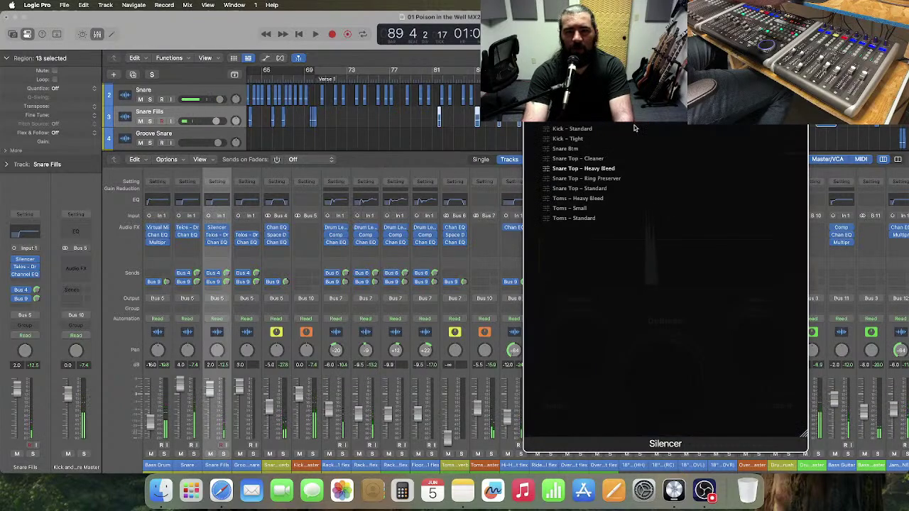
{"action": "left_click", "coordinate": [627, 178]}
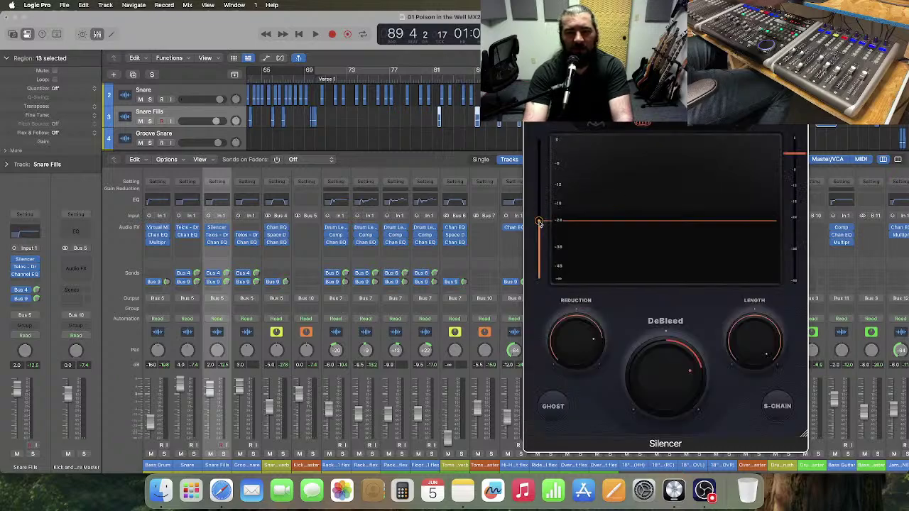
{"action": "left_click", "coordinate": [433, 81]}
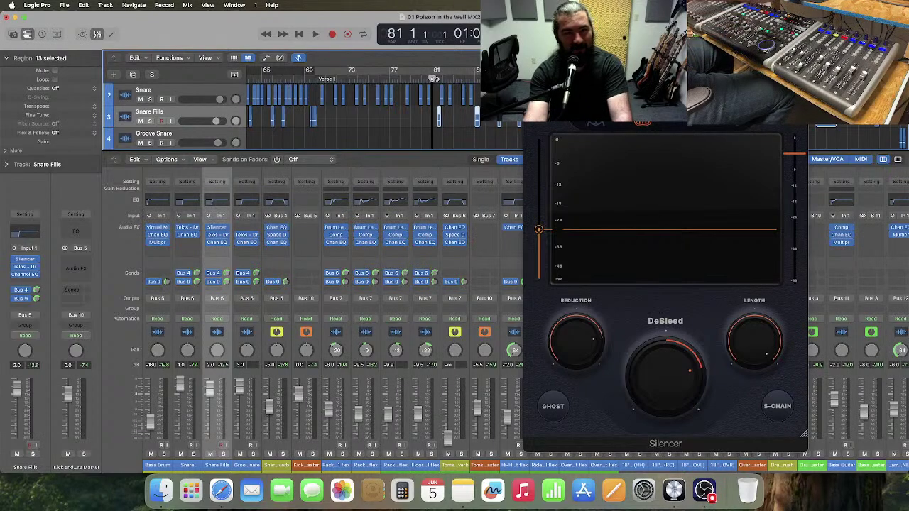
{"action": "key", "text": "space"}
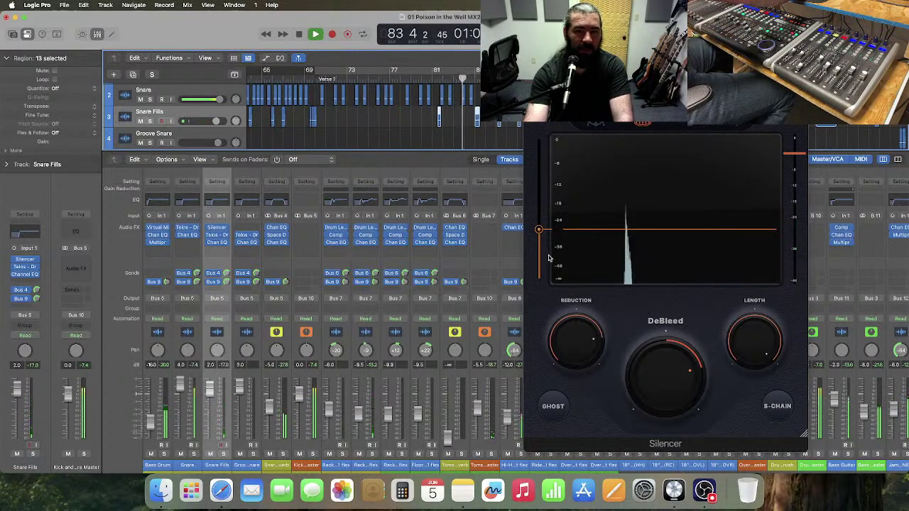
{"action": "left_click_drag", "start_coordinate": [539, 229], "coordinate": [540, 247]}
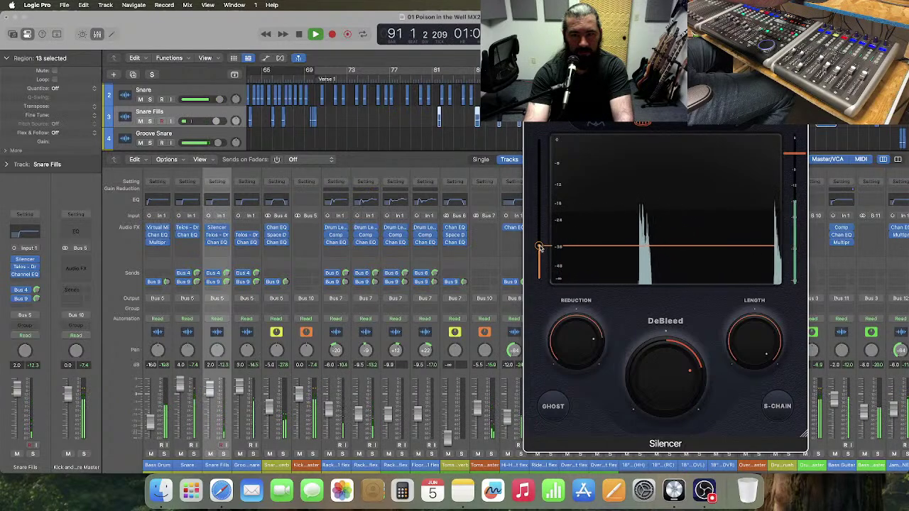
{"action": "key", "text": "space"}
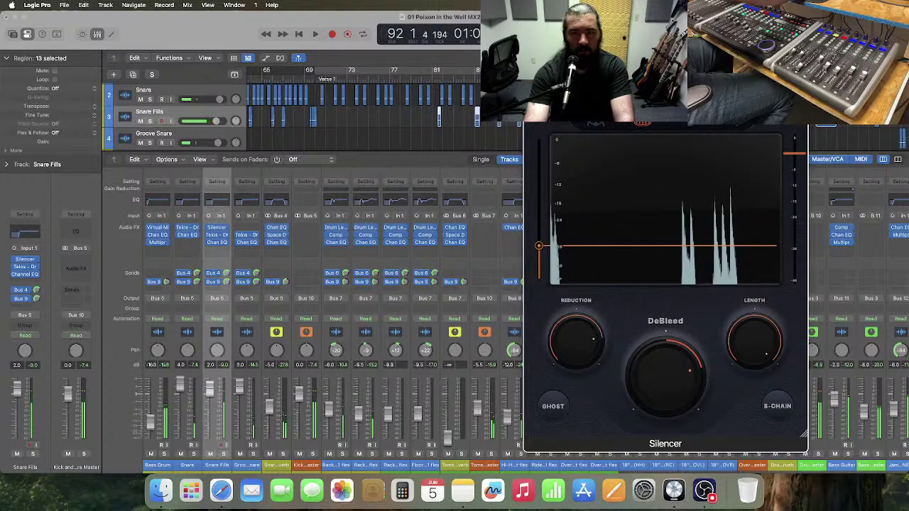
- Try Silencer's Snare Top - Standard preset with the threshold at about -30 dB while playing the fills from bar 81
{"action": "left_click", "coordinate": [660, 100]}
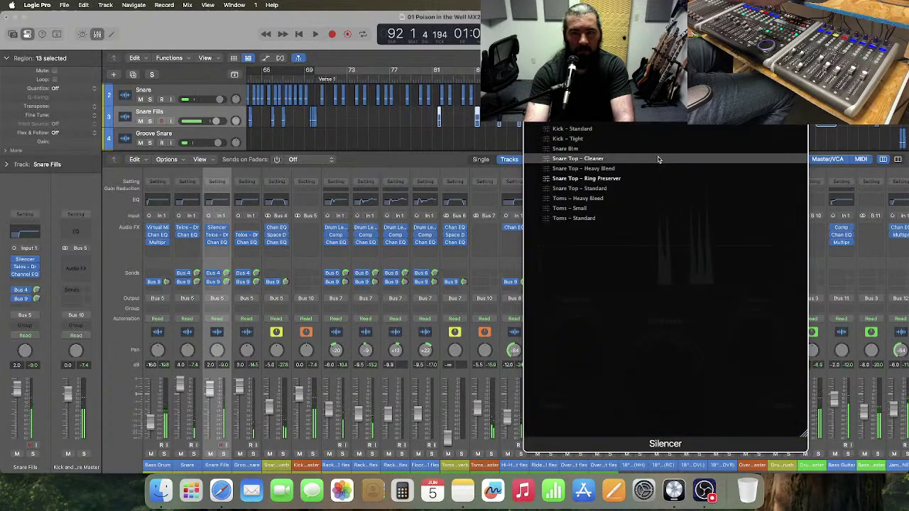
{"action": "left_click", "coordinate": [621, 195]}
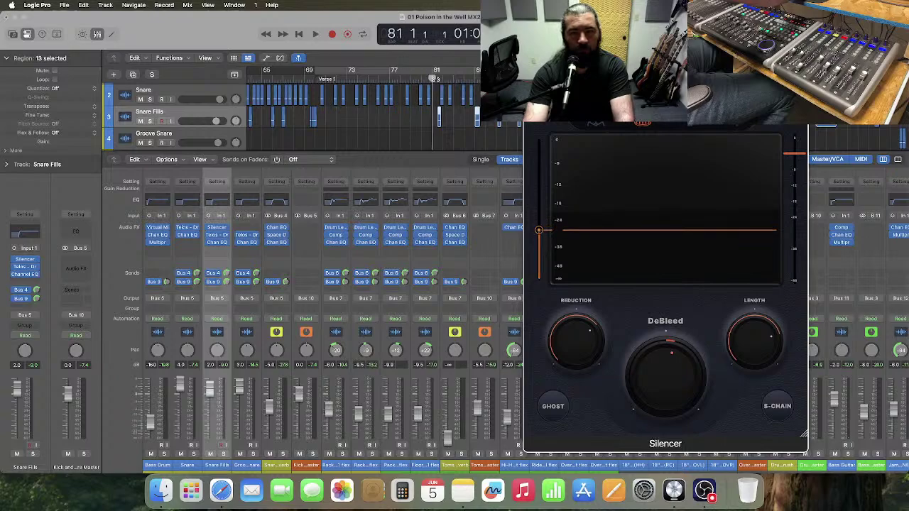
{"action": "key", "text": "space"}
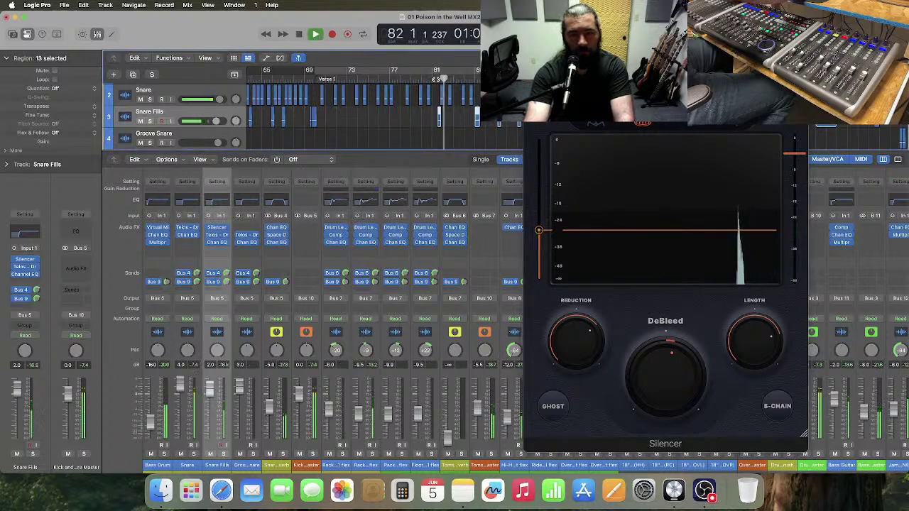
{"action": "left_click_drag", "start_coordinate": [539, 230], "coordinate": [540, 236]}
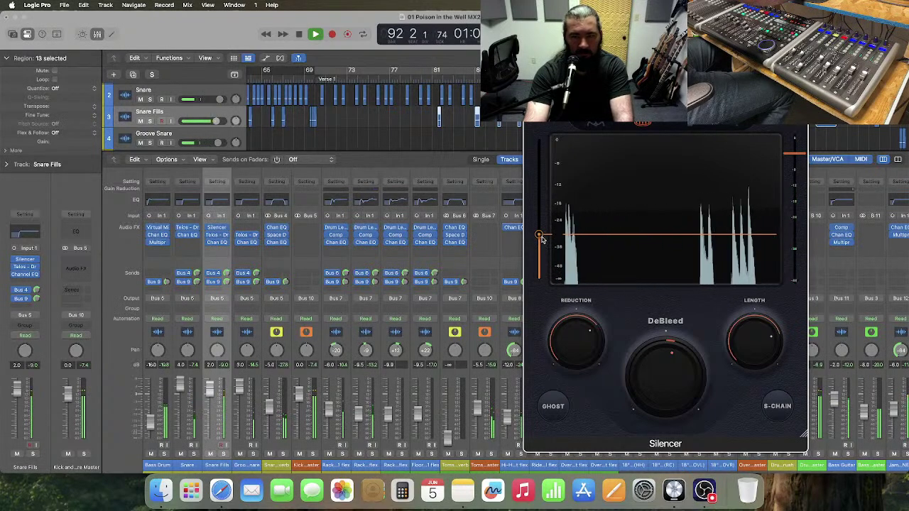
- Close Silencer and remove it from the Snare Fills channel
{"action": "left_click", "coordinate": [531, 47]}
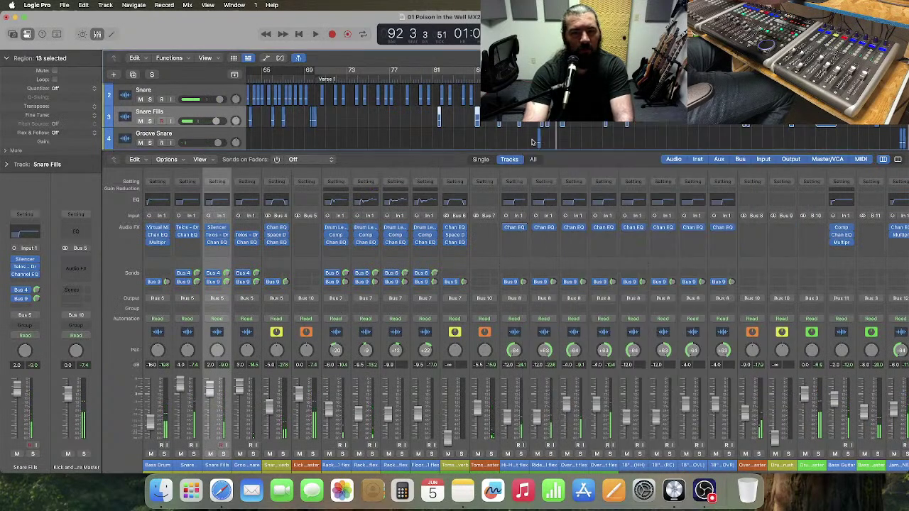
{"action": "left_click", "coordinate": [227, 231]}
{"action": "left_click", "coordinate": [250, 257]}
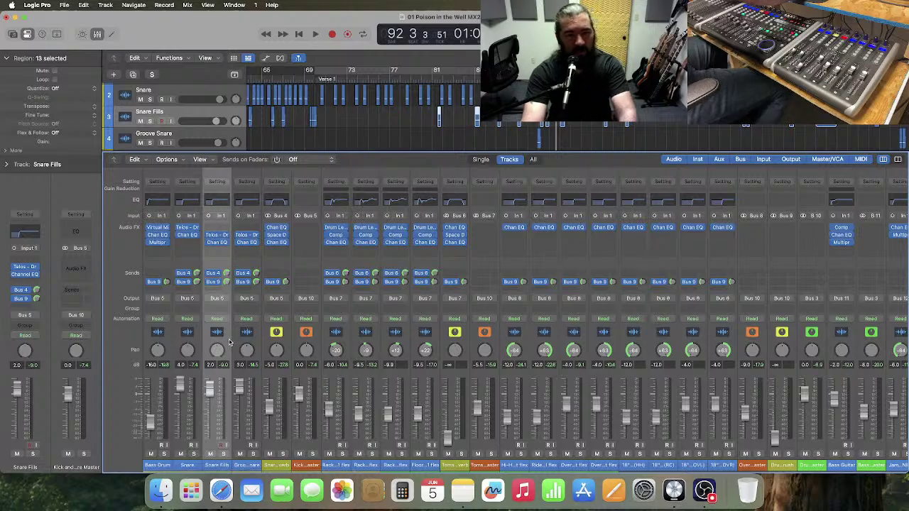
- Insert the mono Slate Digital Virtual Mix Rack above Telos - Drums on the Snare Fills channel
{"action": "left_click", "coordinate": [221, 231]}
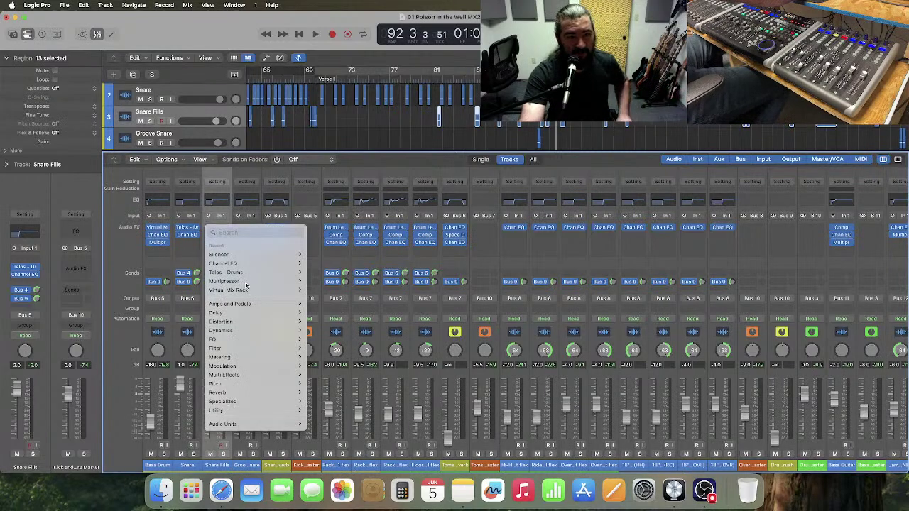
{"action": "mouse_move", "coordinate": [277, 426]}
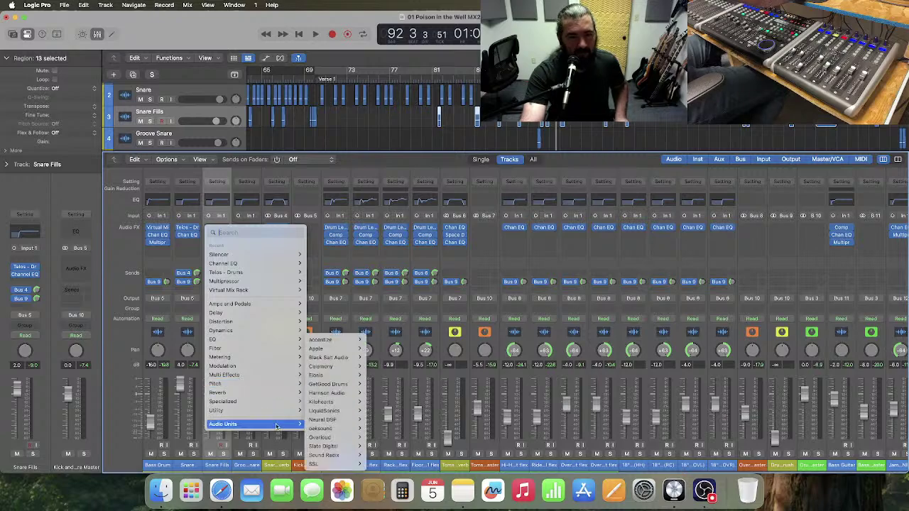
{"action": "mouse_move", "coordinate": [334, 457]}
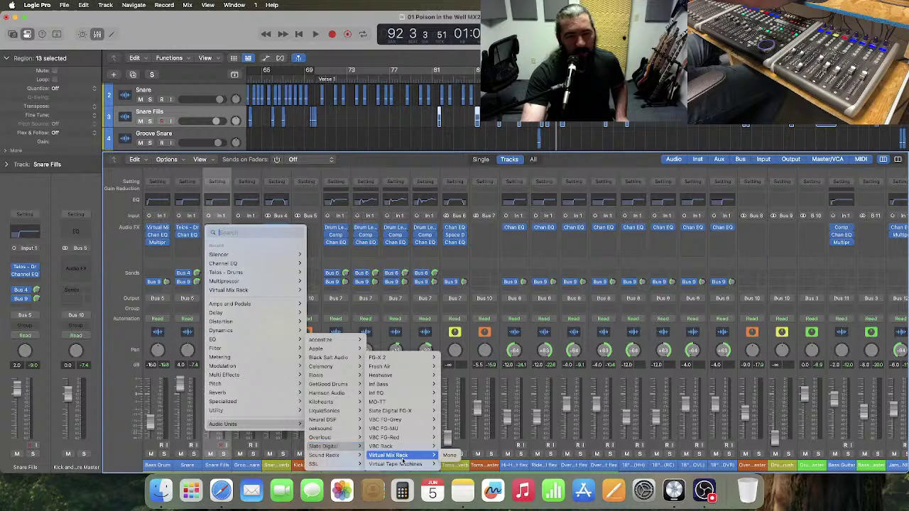
{"action": "left_click", "coordinate": [449, 457]}
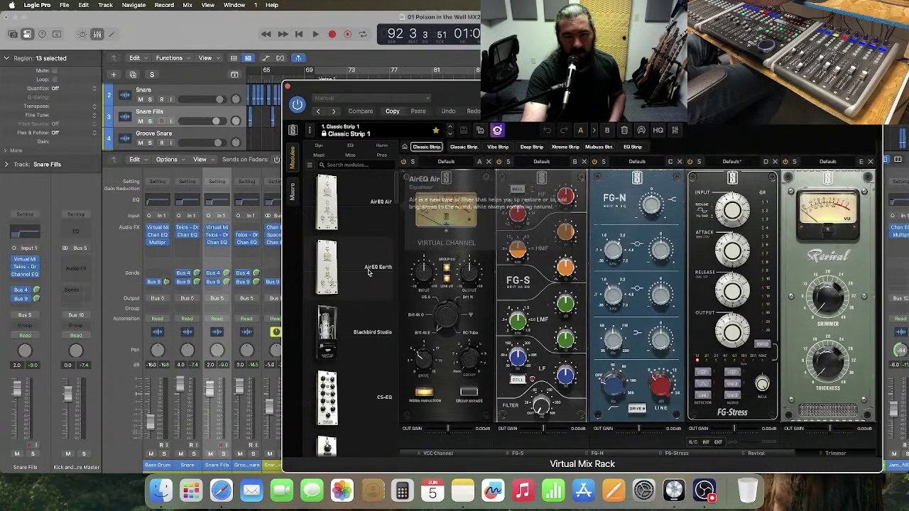
- Remove the five modules ahead of Trimmer in Virtual Mix Rack and add the Gate:Drums module before Trimmer
{"action": "scroll", "coordinate": [364, 306], "scroll_direction": "down", "scroll_amount": 10}
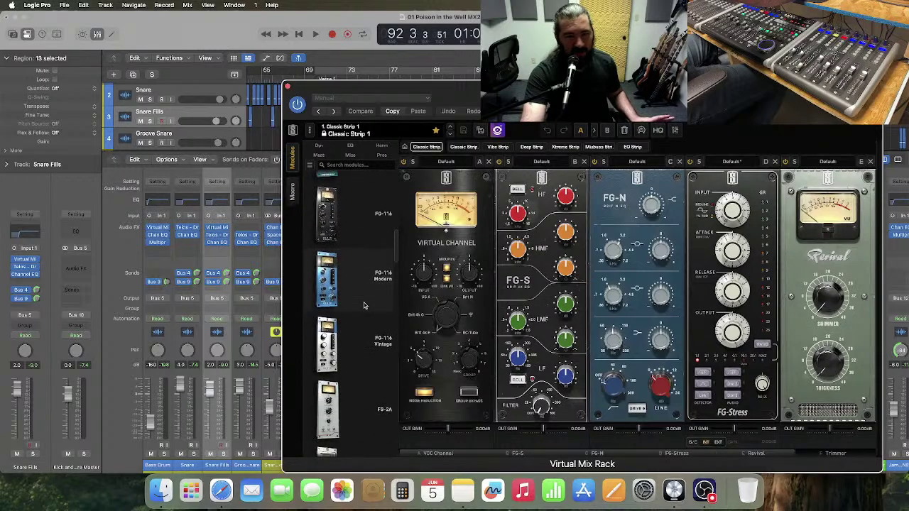
{"action": "scroll", "coordinate": [364, 306], "scroll_direction": "up", "scroll_amount": 5}
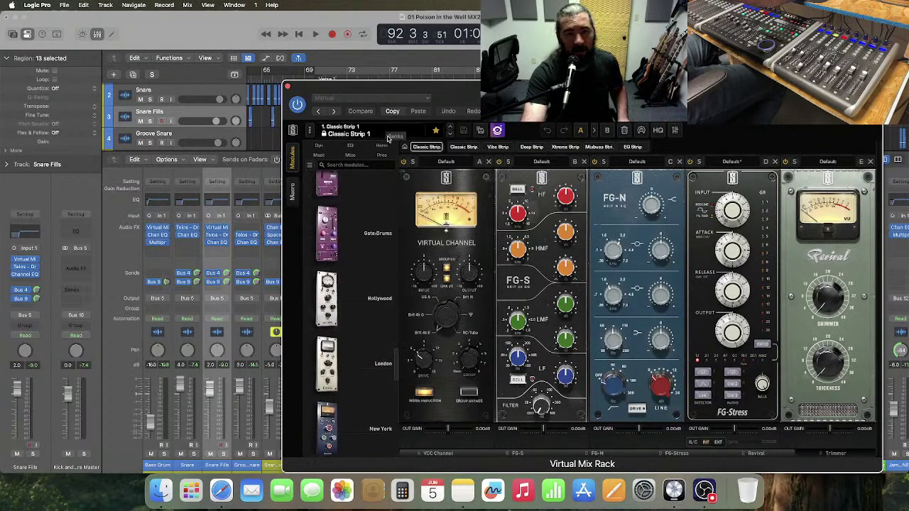
{"action": "left_click", "coordinate": [488, 162]}
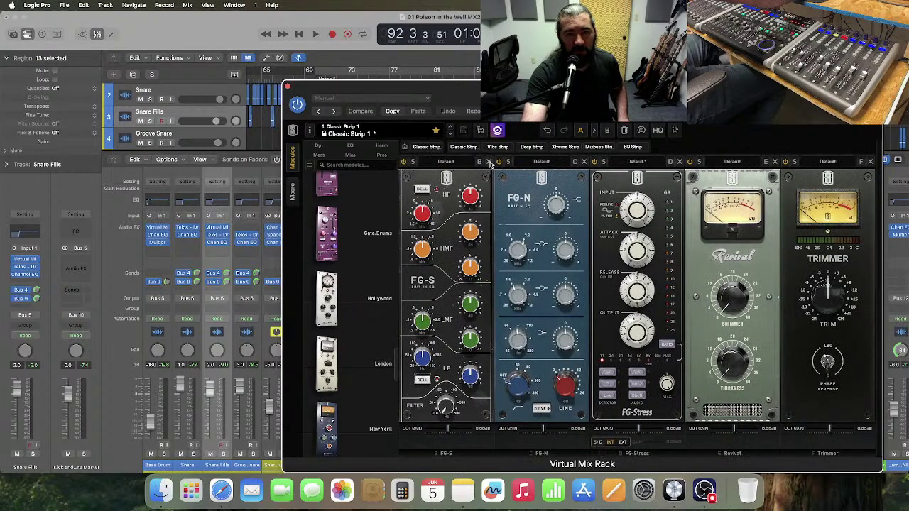
{"action": "left_click", "coordinate": [488, 161]}
{"action": "left_click", "coordinate": [488, 162]}
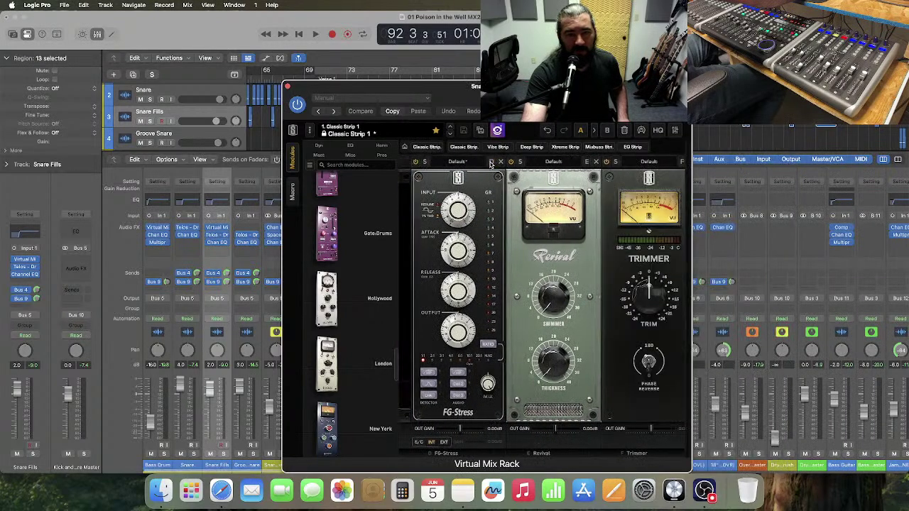
{"action": "left_click", "coordinate": [489, 162]}
{"action": "left_click", "coordinate": [488, 162]}
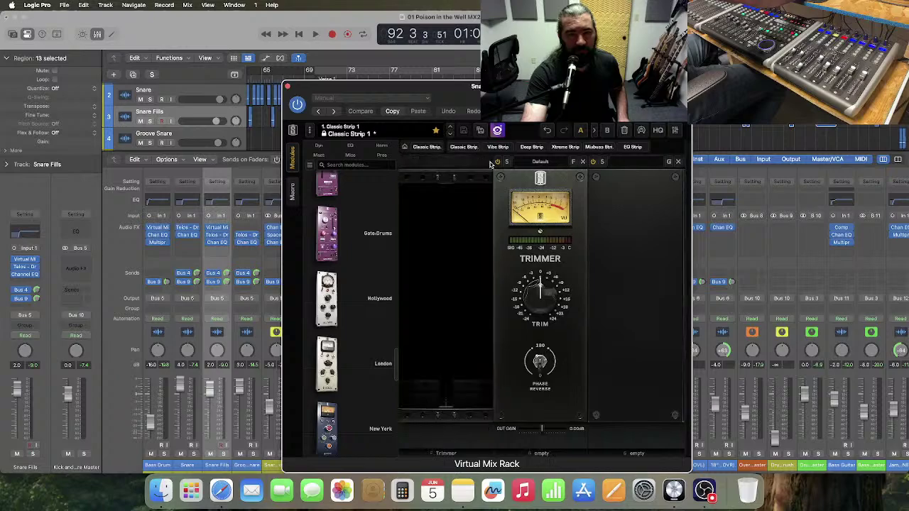
{"action": "left_click_drag", "start_coordinate": [321, 241], "coordinate": [419, 242]}
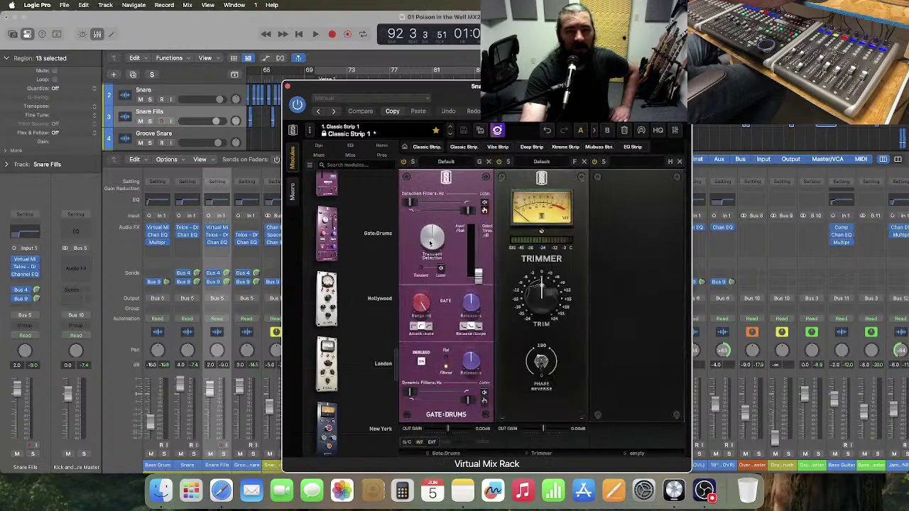
- Try Gate:Drums' Snare Debleed Smooth preset while playing the snare fills from bar 81
{"action": "left_click", "coordinate": [446, 162]}
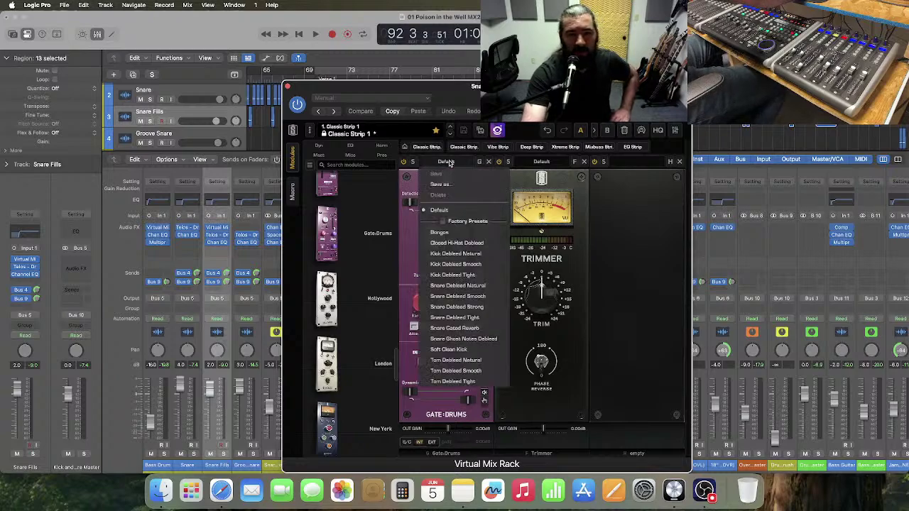
{"action": "left_click", "coordinate": [487, 296]}
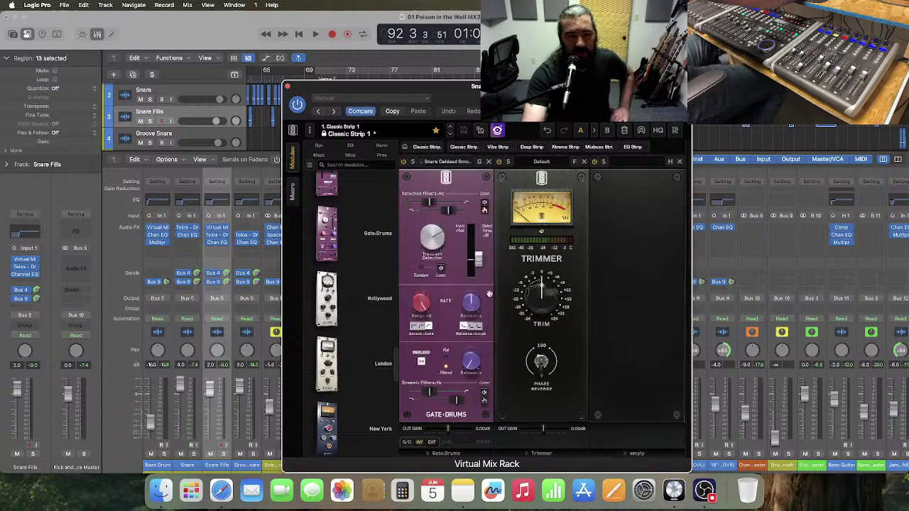
{"action": "left_click_drag", "start_coordinate": [465, 103], "coordinate": [617, 81]}
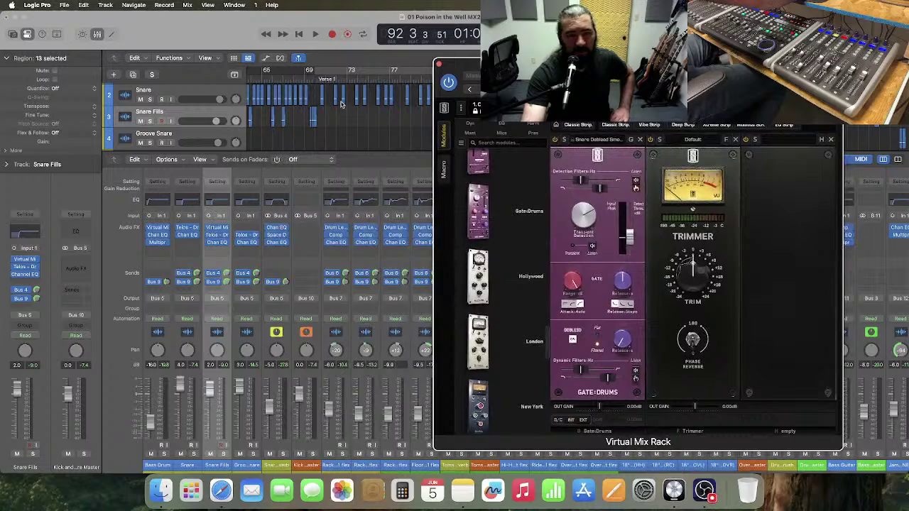
{"action": "scroll", "coordinate": [345, 105], "scroll_direction": "right", "scroll_amount": 2}
{"action": "scroll", "coordinate": [350, 108], "scroll_direction": "right", "scroll_amount": 5}
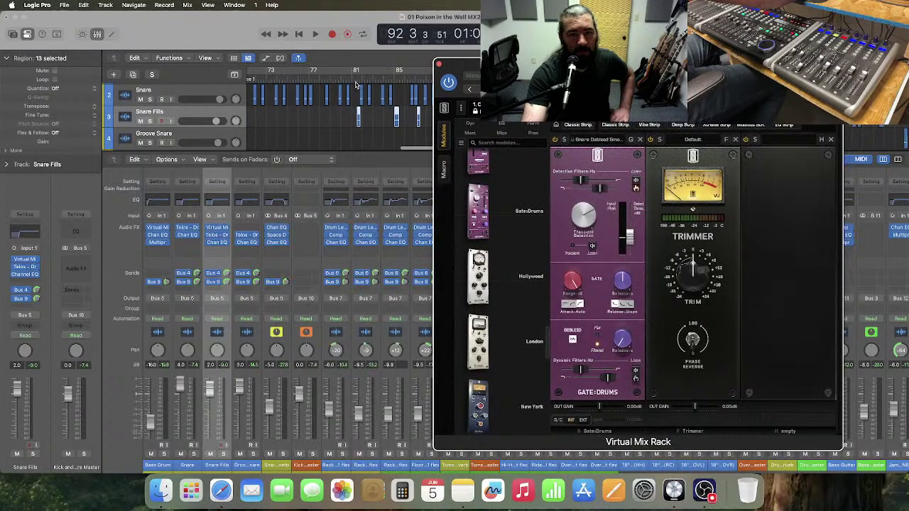
{"action": "left_click", "coordinate": [354, 78]}
{"action": "key", "text": "space"}
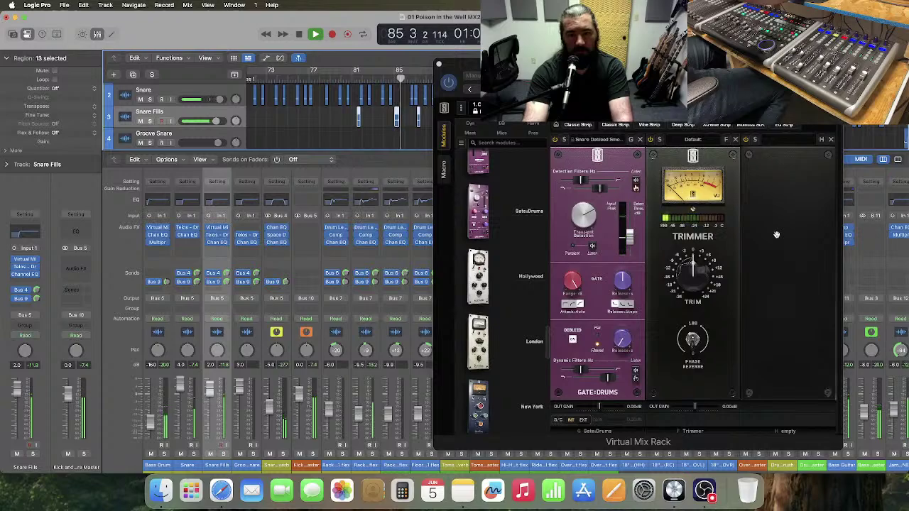
{"action": "left_click", "coordinate": [518, 108]}
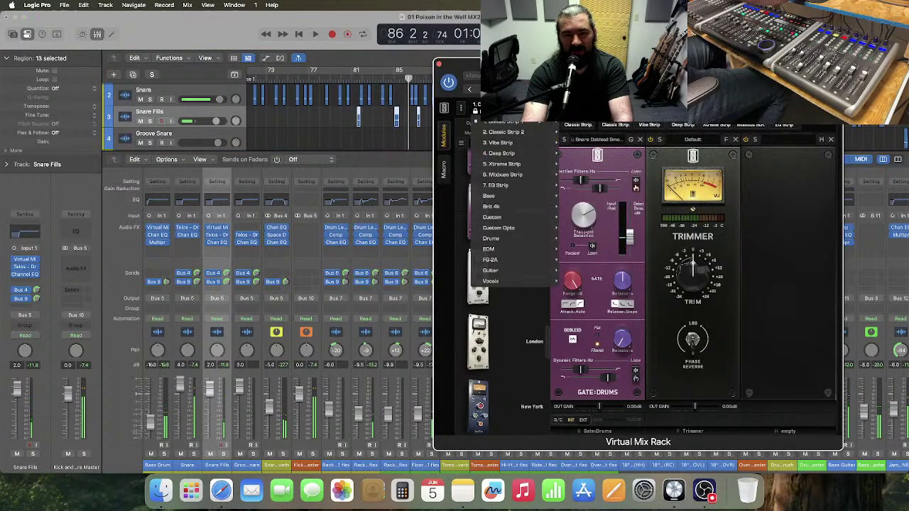
{"action": "left_click", "coordinate": [798, 226]}
- Try the Snare Debleed Tight preset in Gate:Drums while playing from bar 84
{"action": "left_click", "coordinate": [594, 143]}
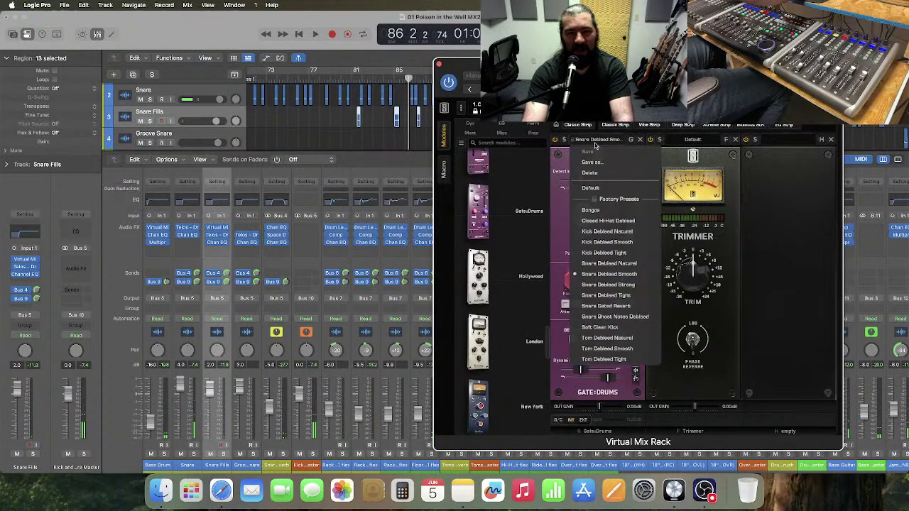
{"action": "left_click", "coordinate": [623, 295]}
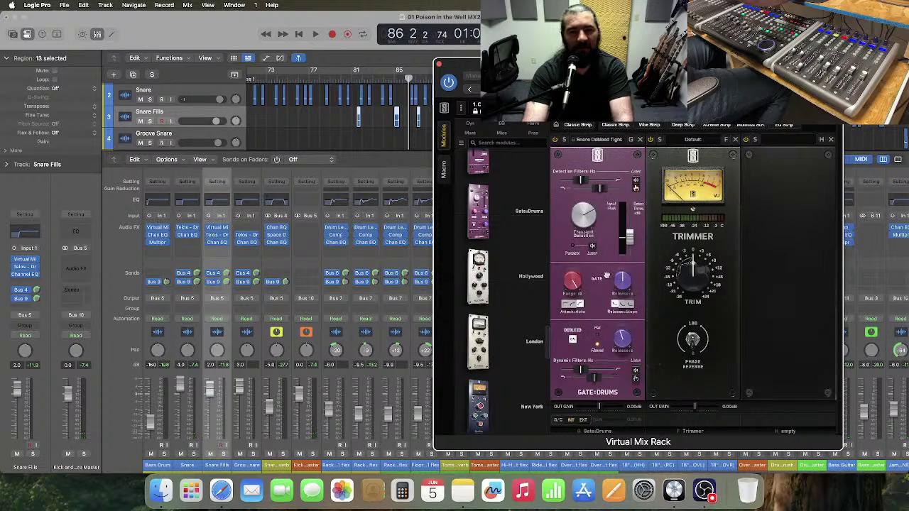
{"action": "left_click", "coordinate": [389, 78]}
{"action": "key", "text": "space"}
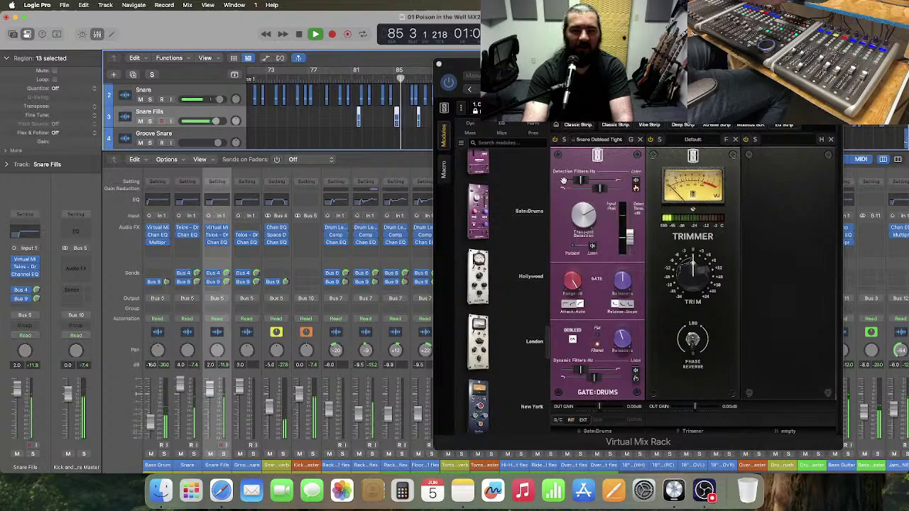
- Try the Snare Gated Reverb preset in Gate:Drums while playing from bar 81
{"action": "left_click", "coordinate": [600, 140]}
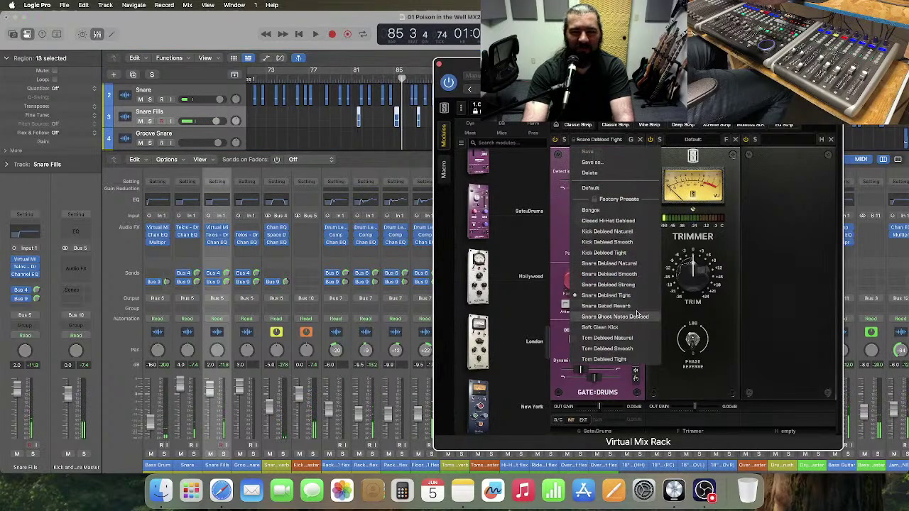
{"action": "left_click", "coordinate": [634, 305]}
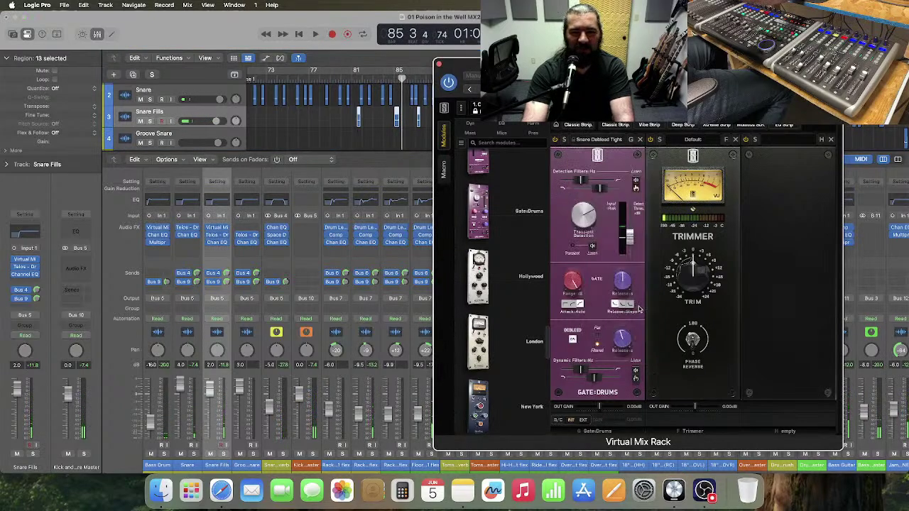
{"action": "left_click", "coordinate": [356, 81]}
{"action": "key", "text": "space"}
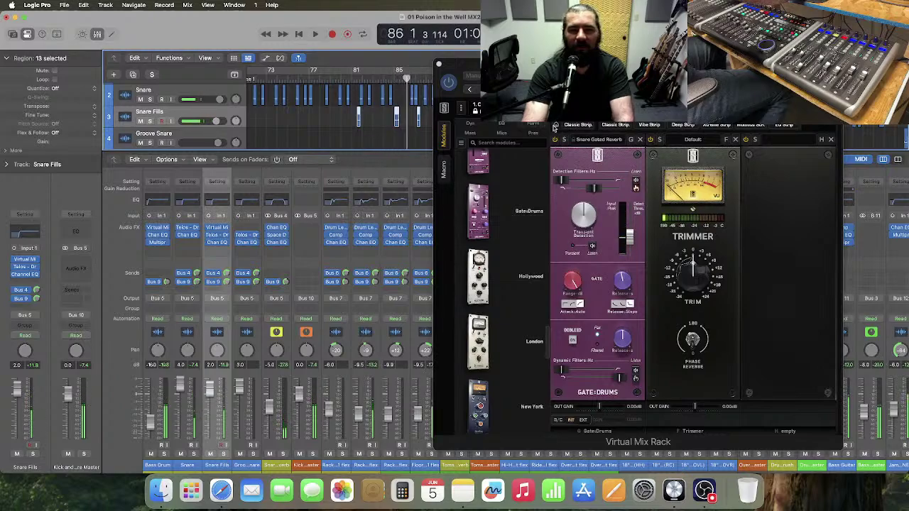
- Try the Snare Ghost Notes Debleed preset in Gate:Drums while playing from bar 85
{"action": "left_click", "coordinate": [600, 144]}
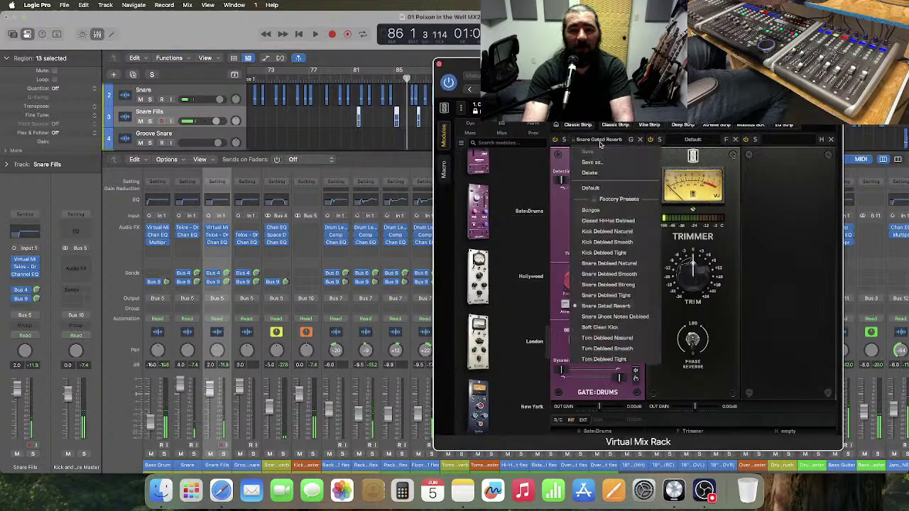
{"action": "left_click", "coordinate": [648, 315]}
{"action": "left_click", "coordinate": [393, 79]}
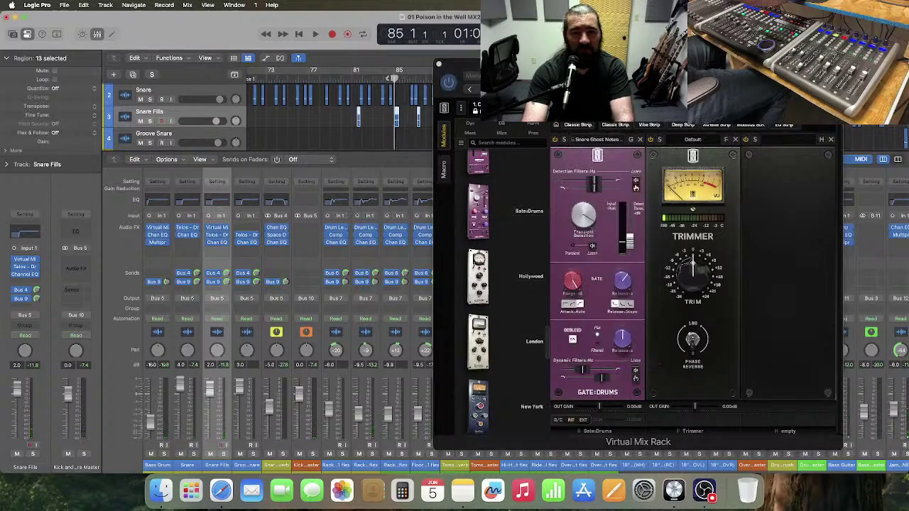
{"action": "key", "text": "space"}
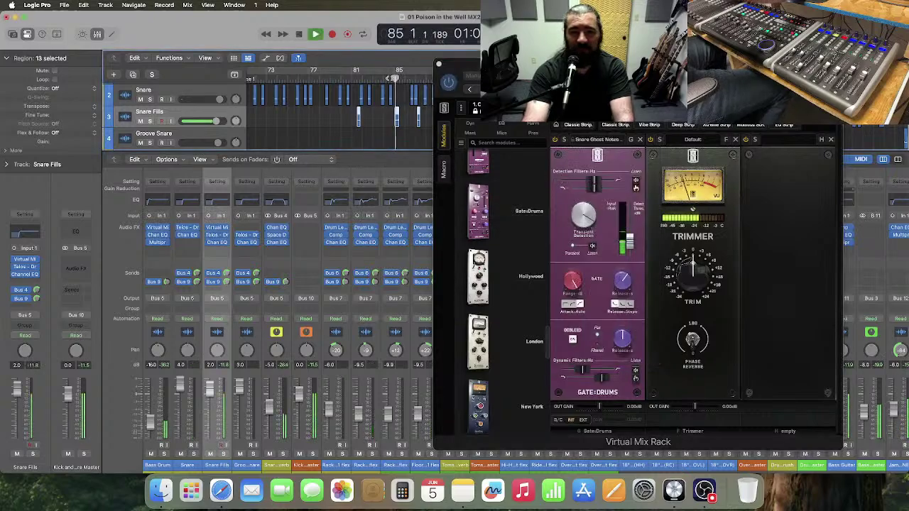
{"action": "key", "text": "space"}
- Bypass Virtual Mix Rack and play from bar 84 to hear the Snare Fills channel without the gate
{"action": "left_click", "coordinate": [597, 143]}
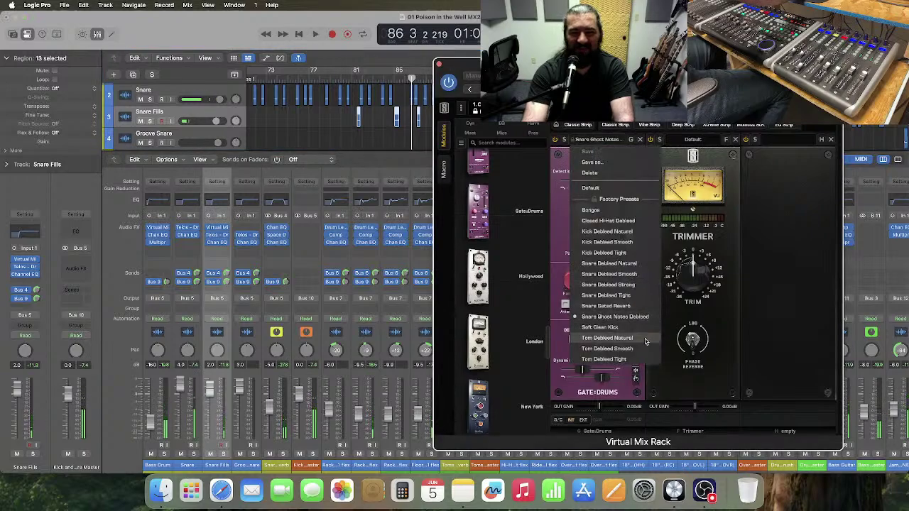
{"action": "left_click", "coordinate": [778, 289]}
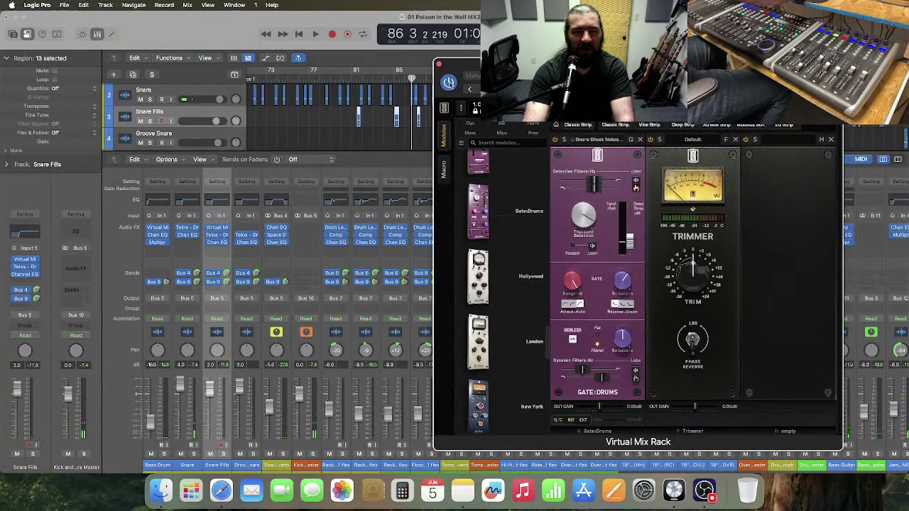
{"action": "left_click", "coordinate": [386, 78]}
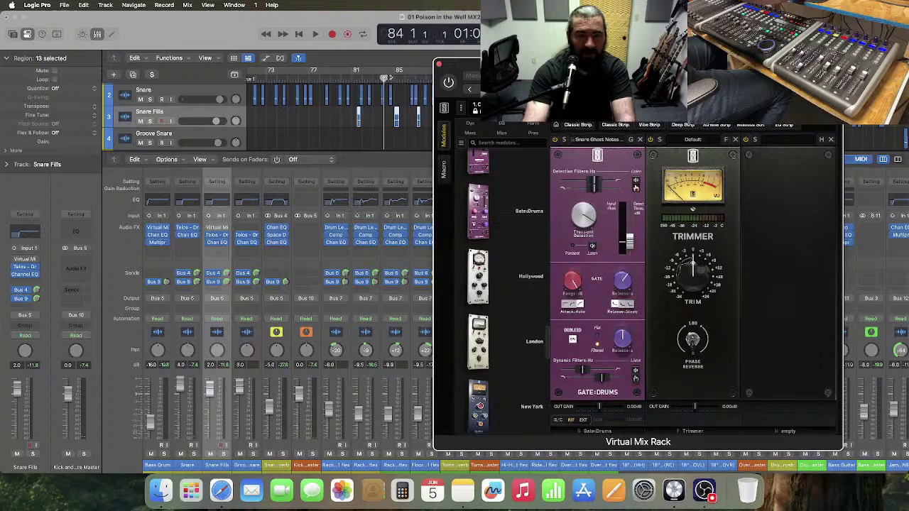
{"action": "key", "text": "space"}
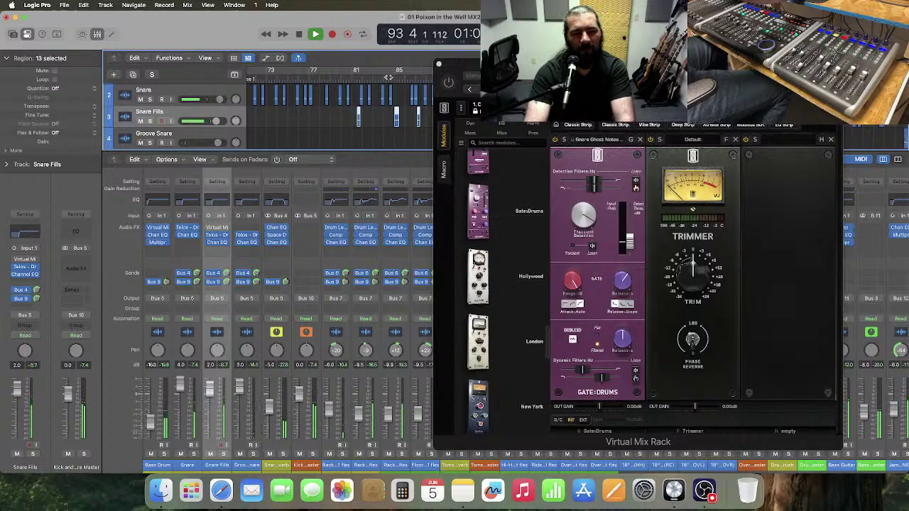
{"action": "key", "text": "space"}
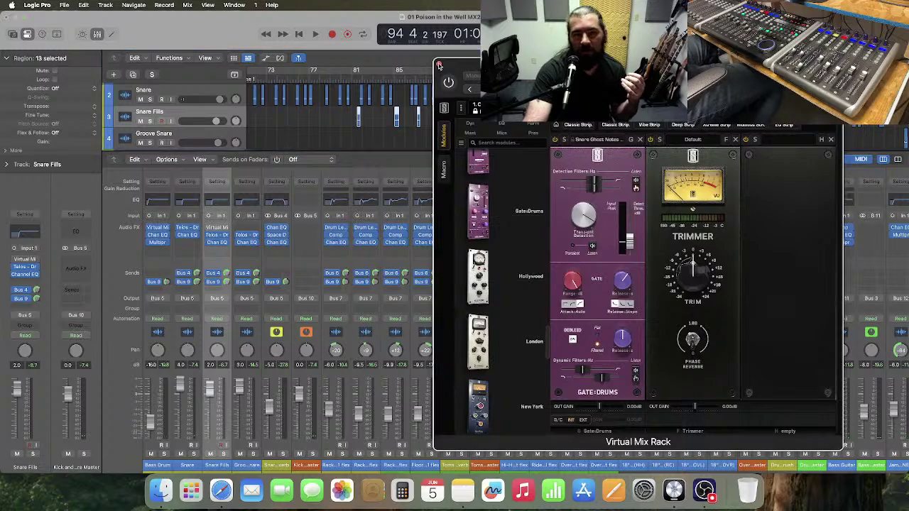
- Close Virtual Mix Rack and remove it from the Snare Fills channel
{"action": "left_click", "coordinate": [439, 65]}
{"action": "left_click", "coordinate": [509, 131]}
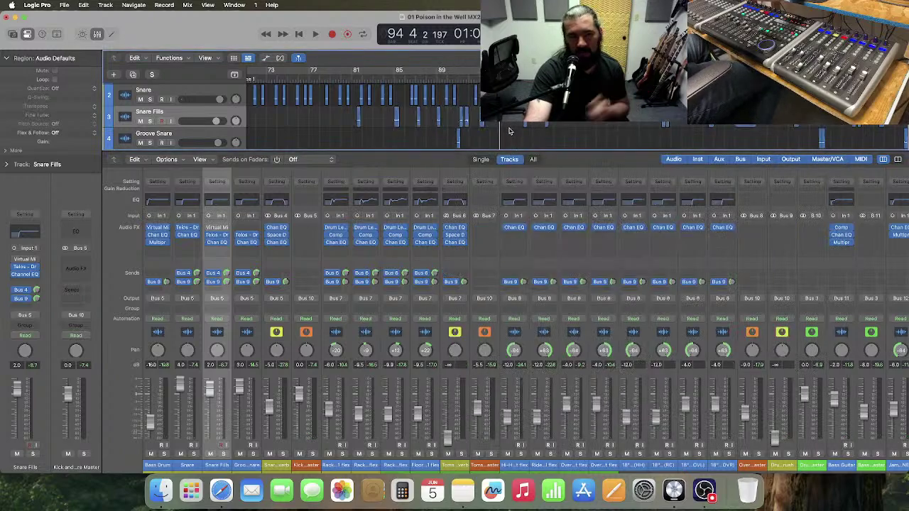
{"action": "left_click", "coordinate": [226, 230]}
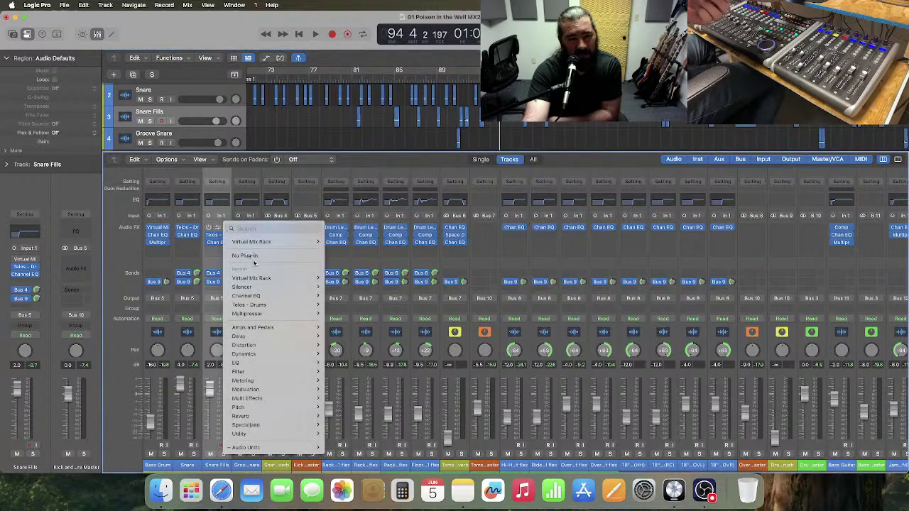
{"action": "left_click", "coordinate": [253, 258]}
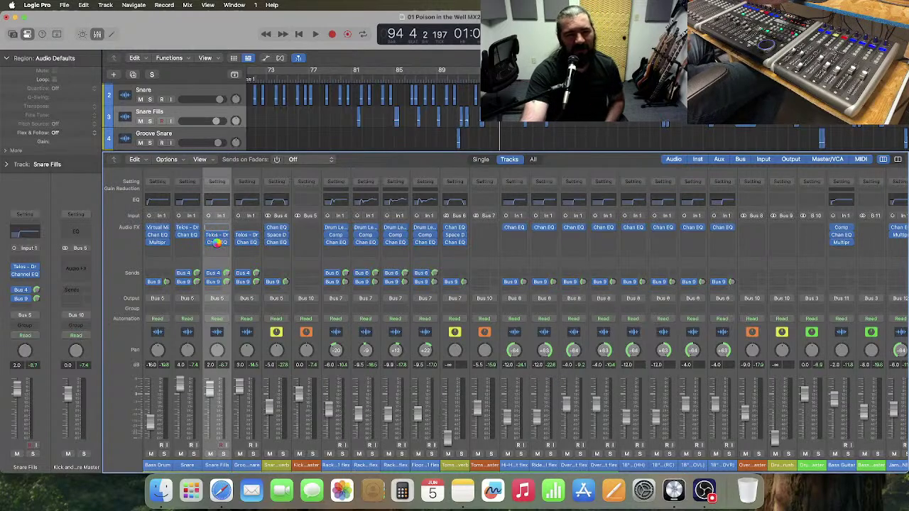
- Move Telos - Drums and Channel EQ up into the first two insert slots on the Snare Fills and Groove Snare channels
{"action": "key", "text": "super+z"}
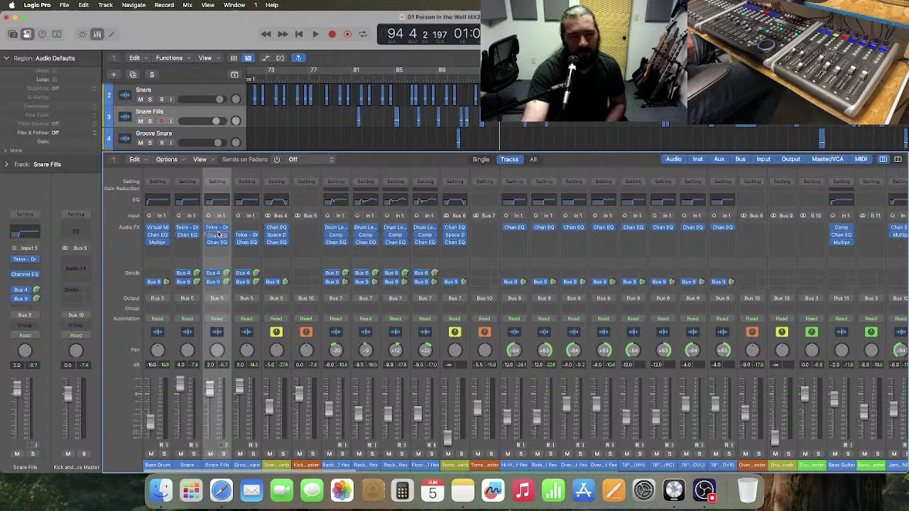
{"action": "left_click_drag", "start_coordinate": [220, 244], "coordinate": [218, 236]}
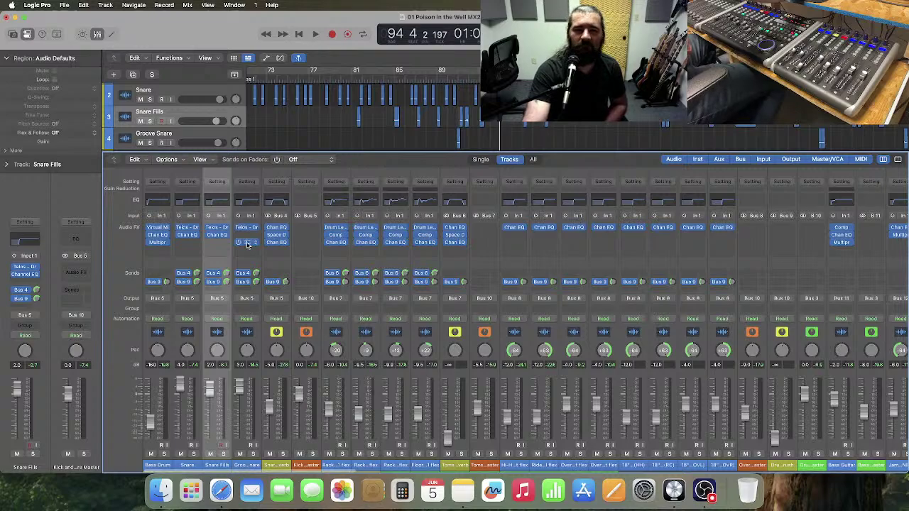
{"action": "left_click_drag", "start_coordinate": [248, 242], "coordinate": [247, 238]}
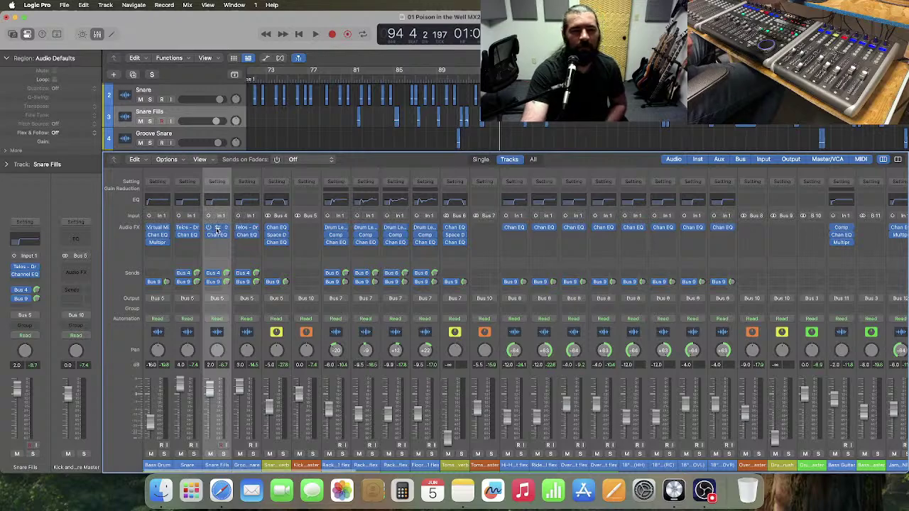
- In Telos - Drums on Snare Fills, set High to about 38 and Comp to 54 while playing from bar 84
{"action": "left_click", "coordinate": [216, 228]}
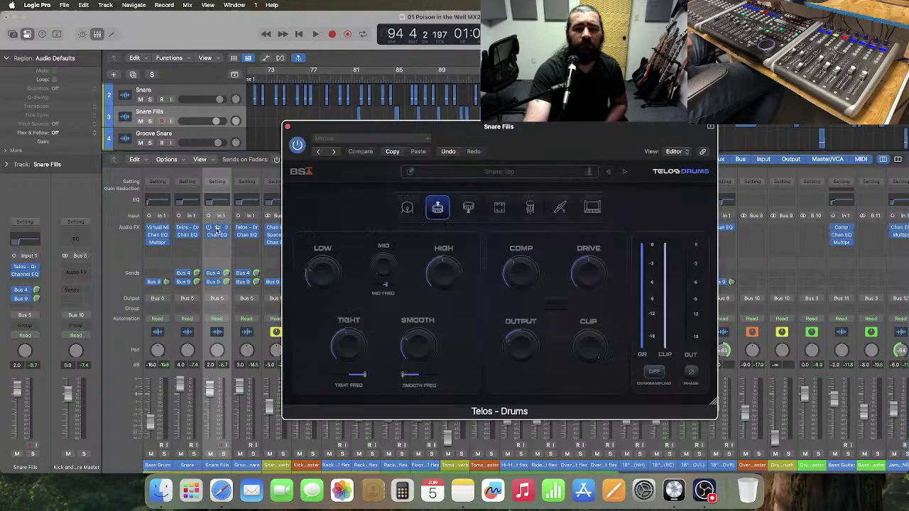
{"action": "left_click", "coordinate": [390, 80]}
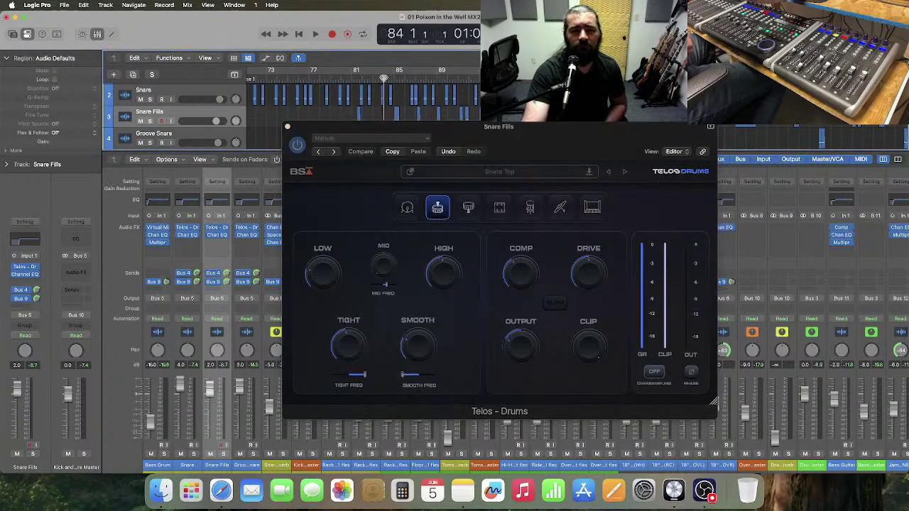
{"action": "key", "text": "space"}
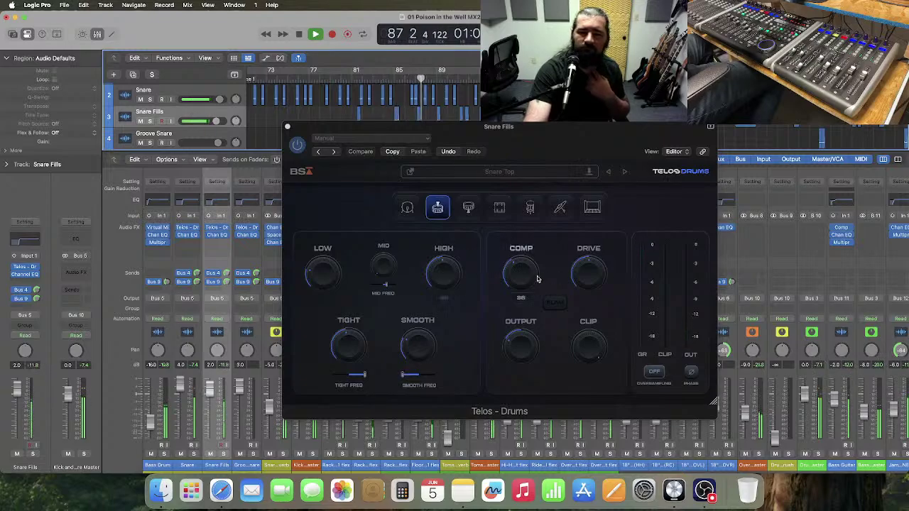
{"action": "left_click_drag", "start_coordinate": [449, 282], "coordinate": [449, 289]}
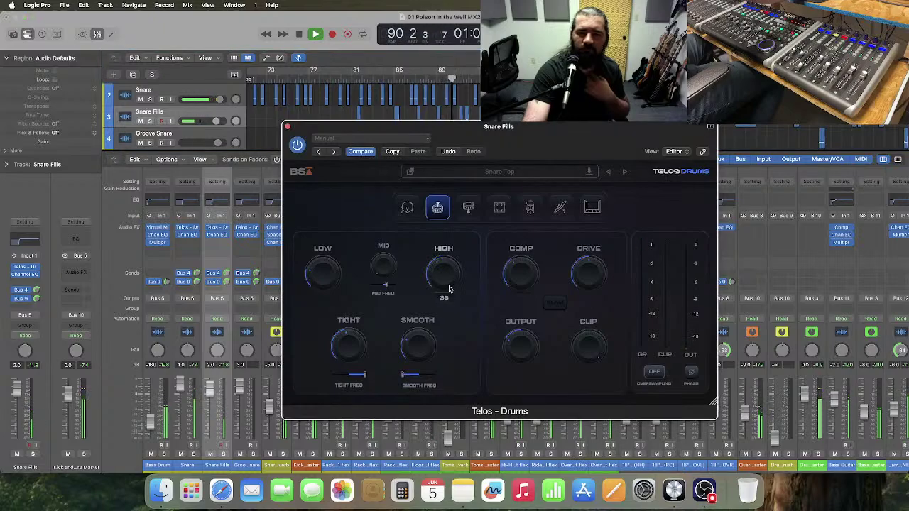
{"action": "left_click_drag", "start_coordinate": [520, 275], "coordinate": [521, 262]}
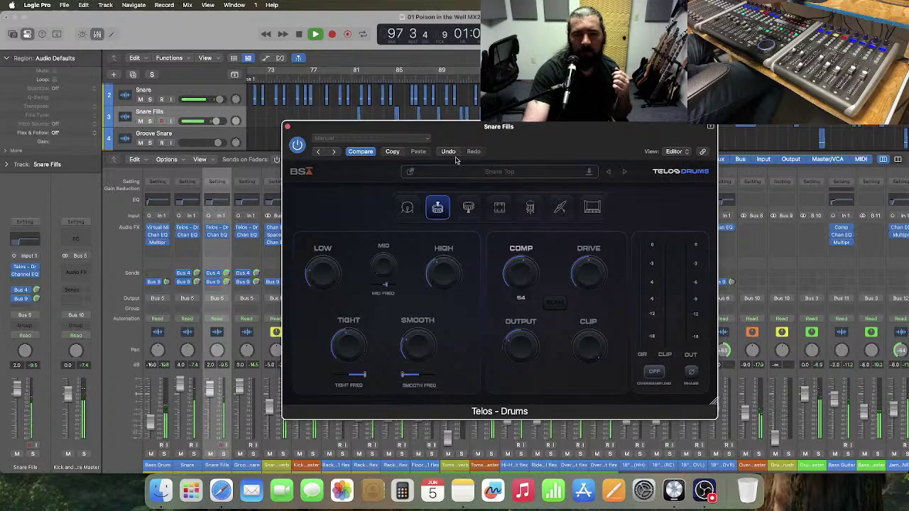
- Replay from about bar 84 to check the High and Low settings in Telos - Drums on Snare Fills, and close the plug-in
{"action": "left_click", "coordinate": [390, 79]}
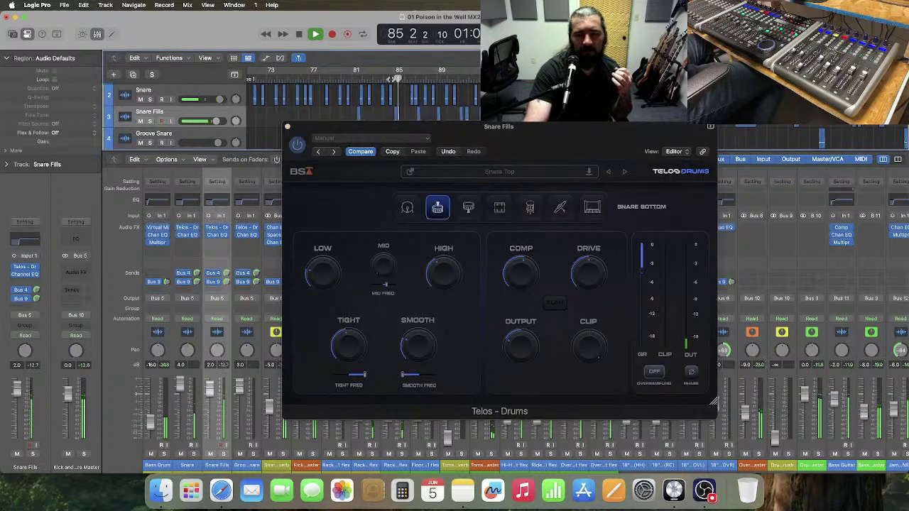
{"action": "left_click", "coordinate": [374, 79]}
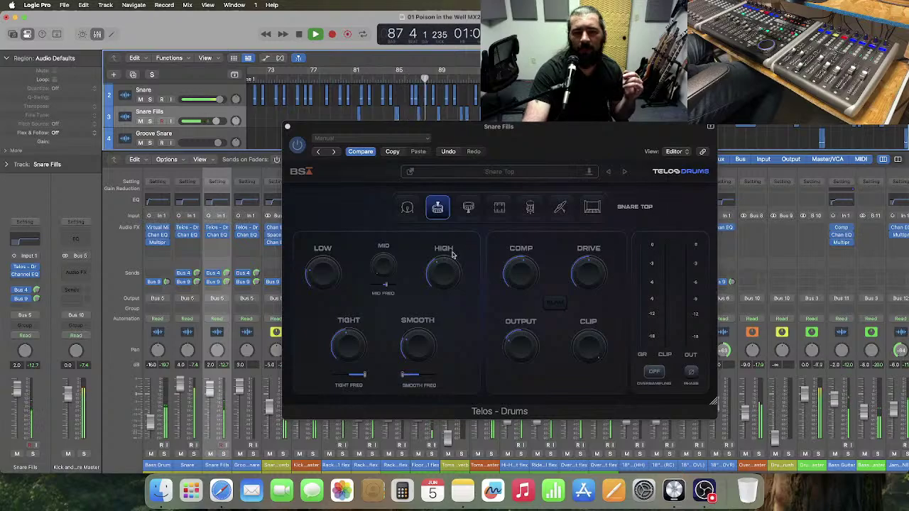
{"action": "left_click", "coordinate": [445, 280]}
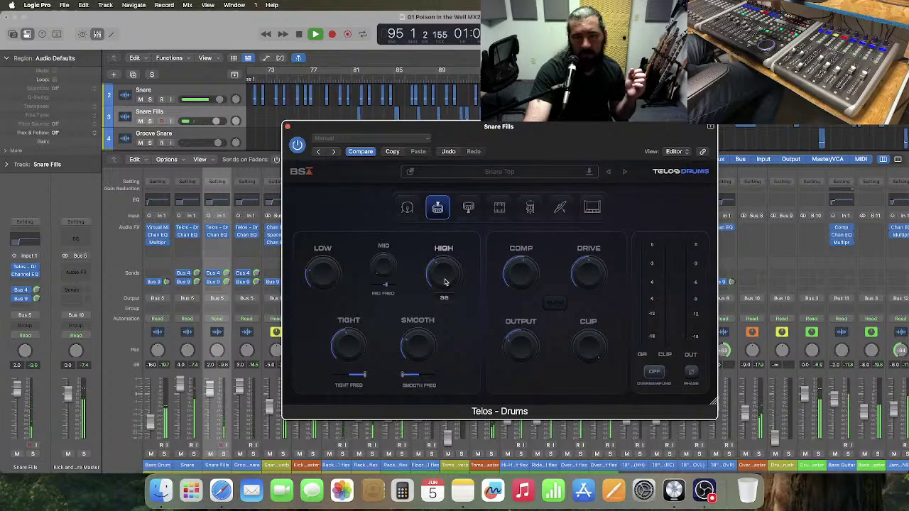
{"action": "mouse_move", "coordinate": [332, 272]}
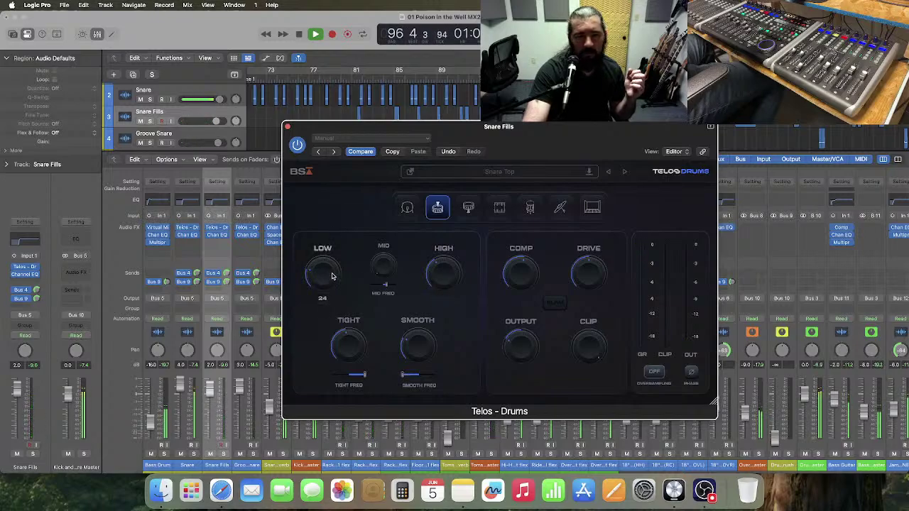
{"action": "left_click", "coordinate": [384, 79]}
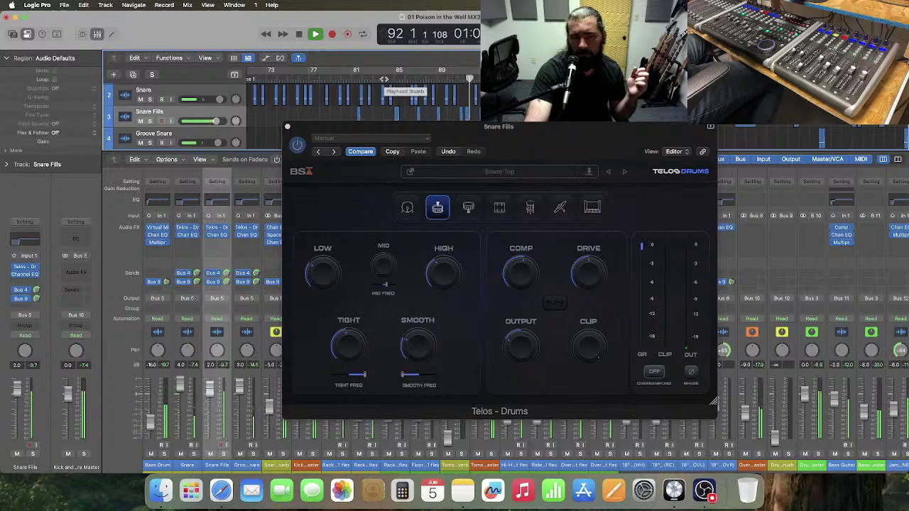
{"action": "key", "text": "space"}
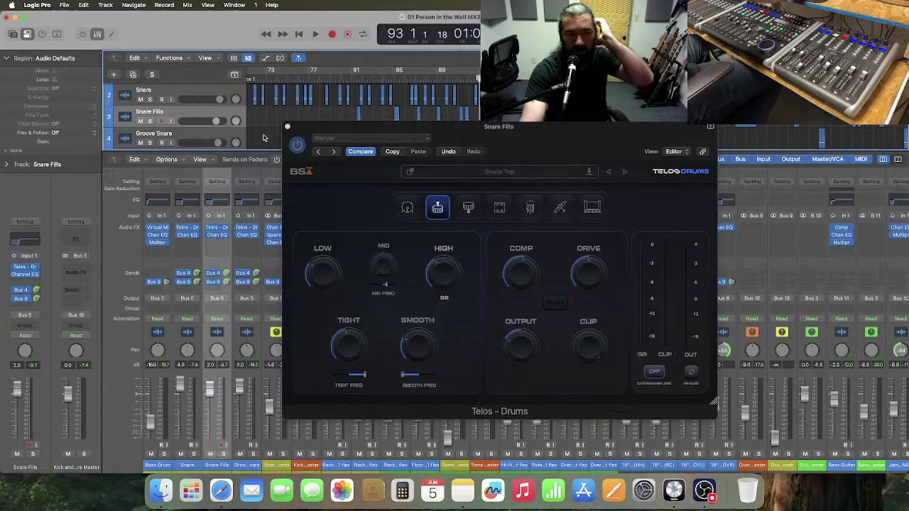
{"action": "left_click", "coordinate": [288, 127]}
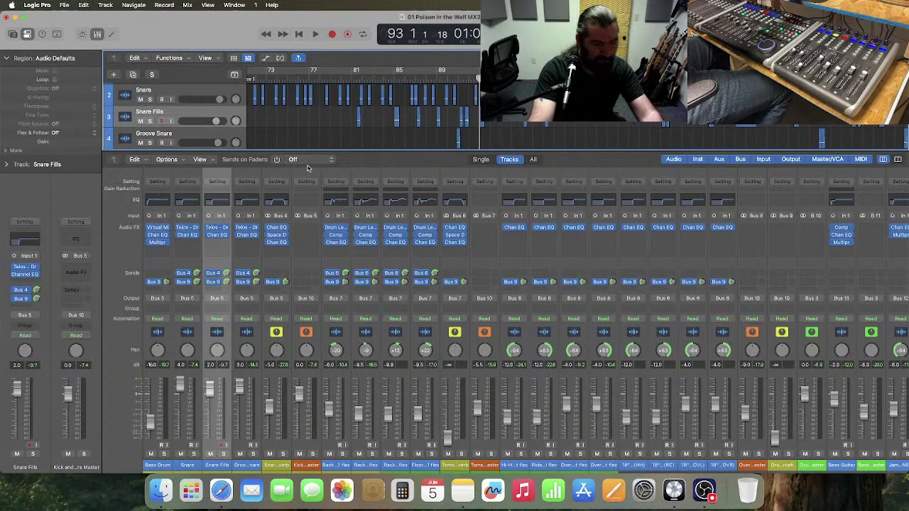
- Open Telos - Drums on the Groove Snare channel and briefly play the song from bar 124
{"action": "left_click", "coordinate": [249, 235]}
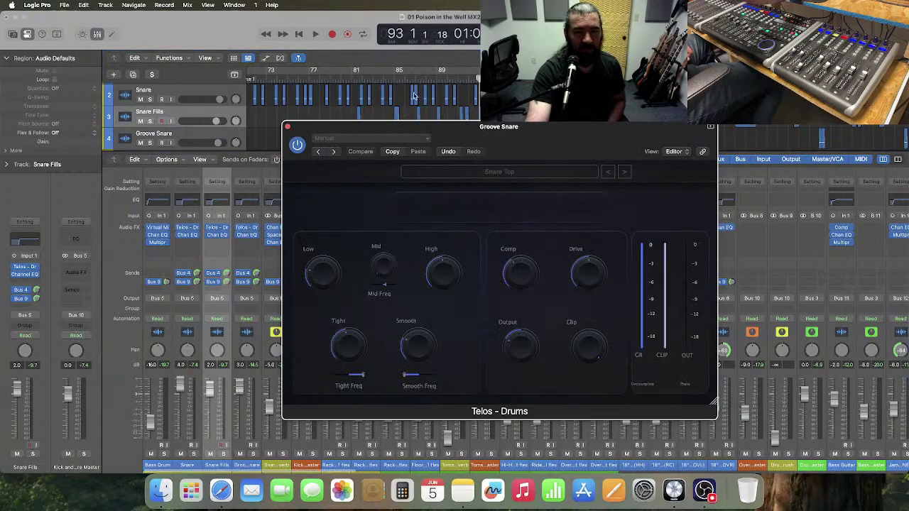
{"action": "scroll", "coordinate": [472, 105], "scroll_direction": "down", "scroll_amount": 3}
{"action": "scroll", "coordinate": [471, 104], "scroll_direction": "up", "scroll_amount": 1}
{"action": "scroll", "coordinate": [472, 105], "scroll_direction": "right", "scroll_amount": 5}
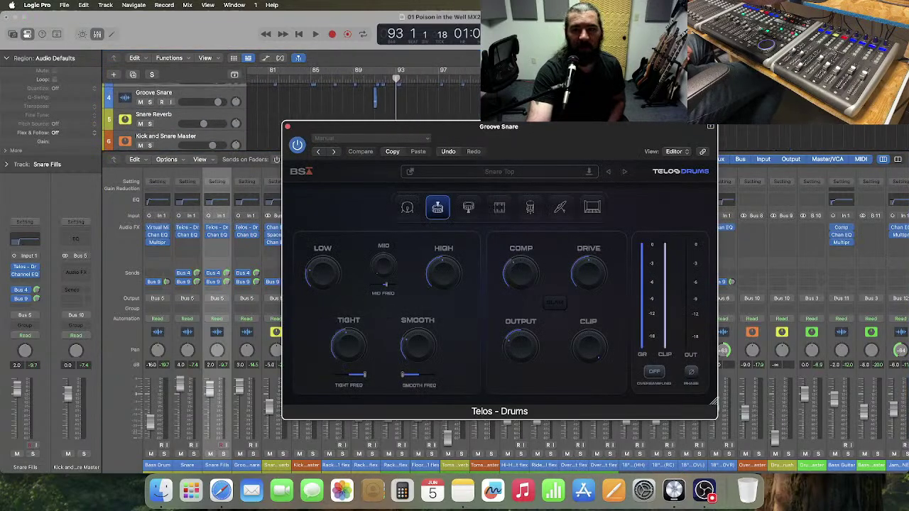
{"action": "scroll", "coordinate": [362, 100], "scroll_direction": "right", "scroll_amount": 3}
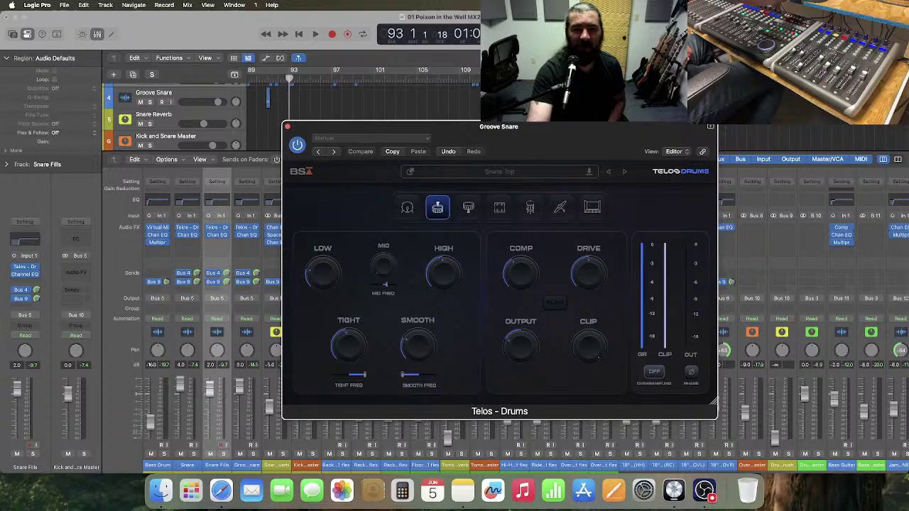
{"action": "scroll", "coordinate": [362, 100], "scroll_direction": "left", "scroll_amount": 15}
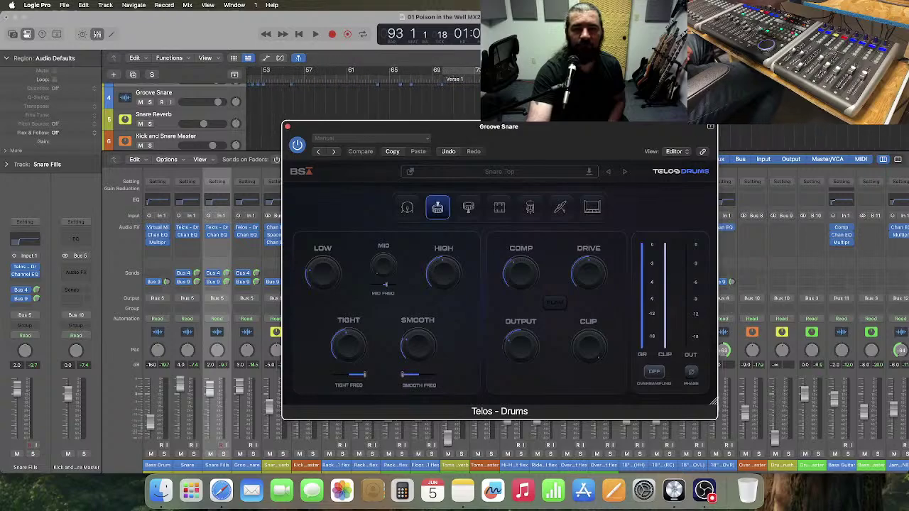
{"action": "scroll", "coordinate": [363, 92], "scroll_direction": "right", "scroll_amount": 14}
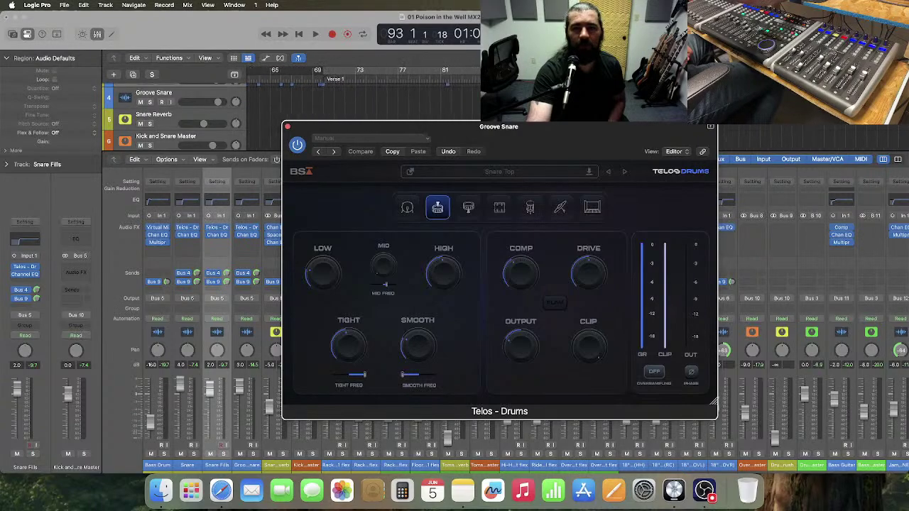
{"action": "scroll", "coordinate": [362, 92], "scroll_direction": "right", "scroll_amount": 3}
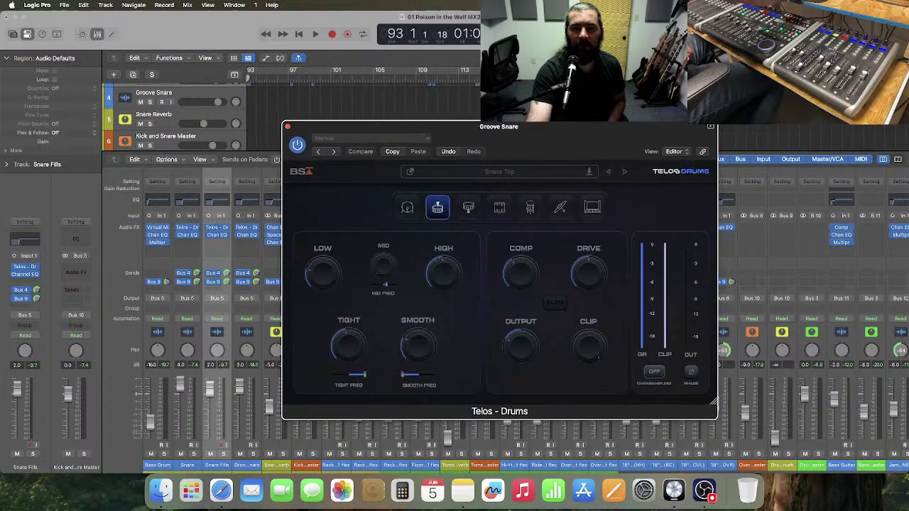
{"action": "left_click", "coordinate": [581, 77]}
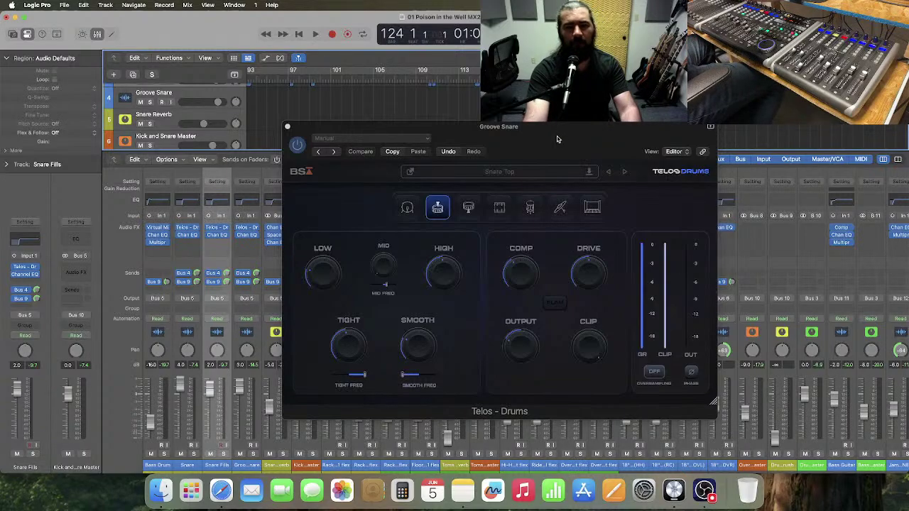
{"action": "key", "text": "space"}
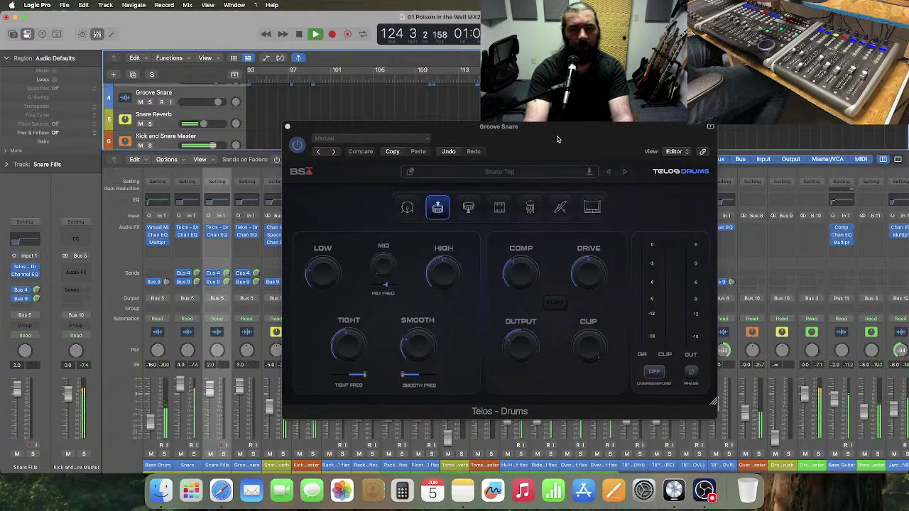
{"action": "key", "text": "space"}
- Set High to 38 in Telos - Drums on Groove Snare and check its Comp knob
{"action": "mouse_move", "coordinate": [442, 276]}
{"action": "left_click_drag", "start_coordinate": [442, 277], "coordinate": [443, 284]}
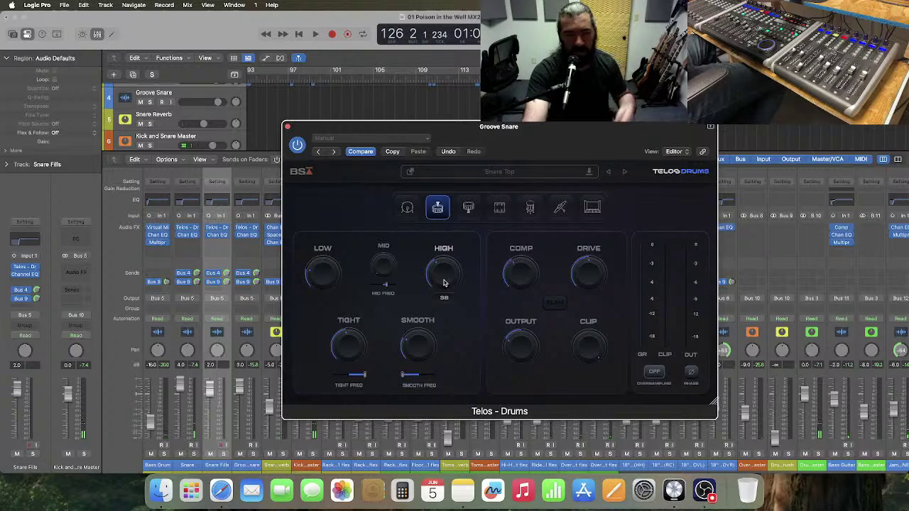
{"action": "mouse_move", "coordinate": [518, 275]}
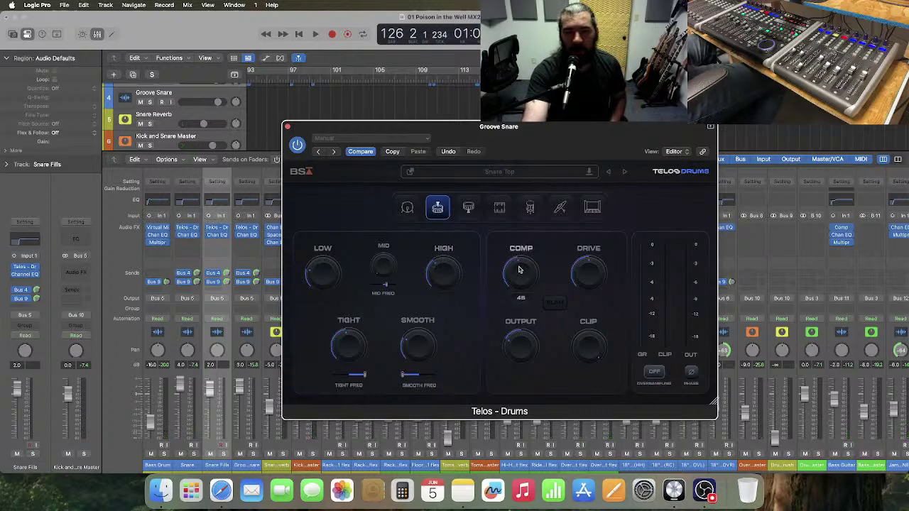
{"action": "mouse_move", "coordinate": [338, 281]}
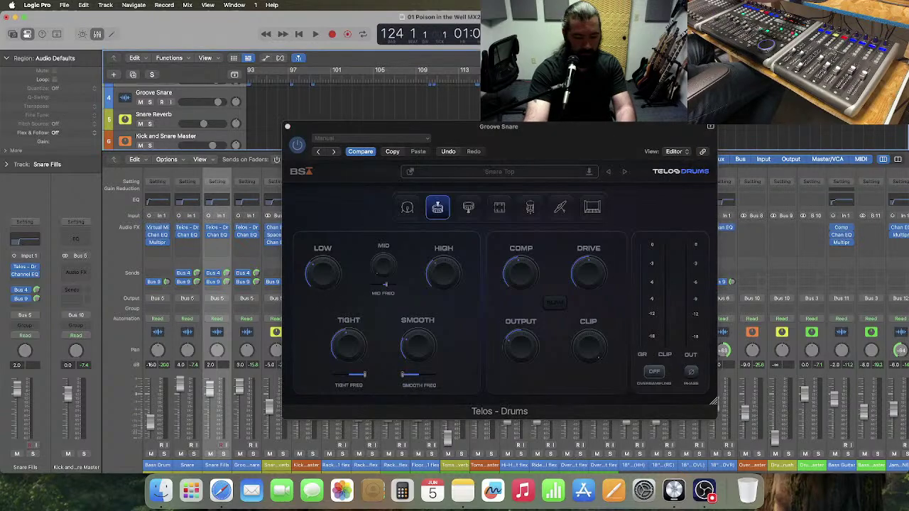
- Play from bar 124, set the Groove Snare channel volume to 2.0 dB, and close Telos - Drums
{"action": "key", "text": "space"}
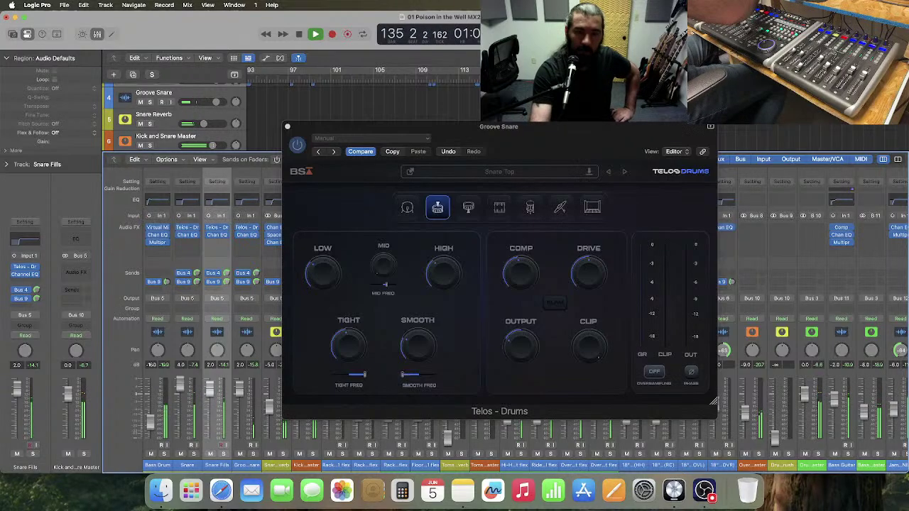
{"action": "key", "text": "space"}
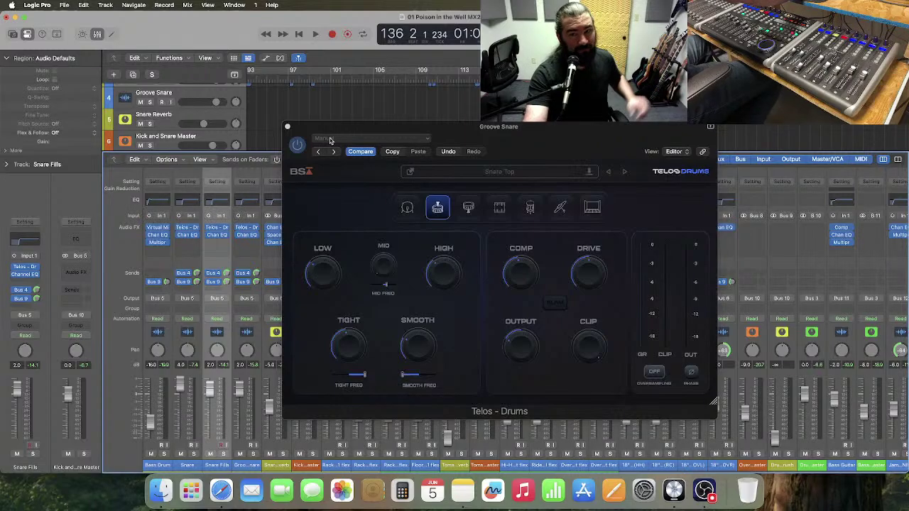
{"action": "left_click", "coordinate": [287, 129]}
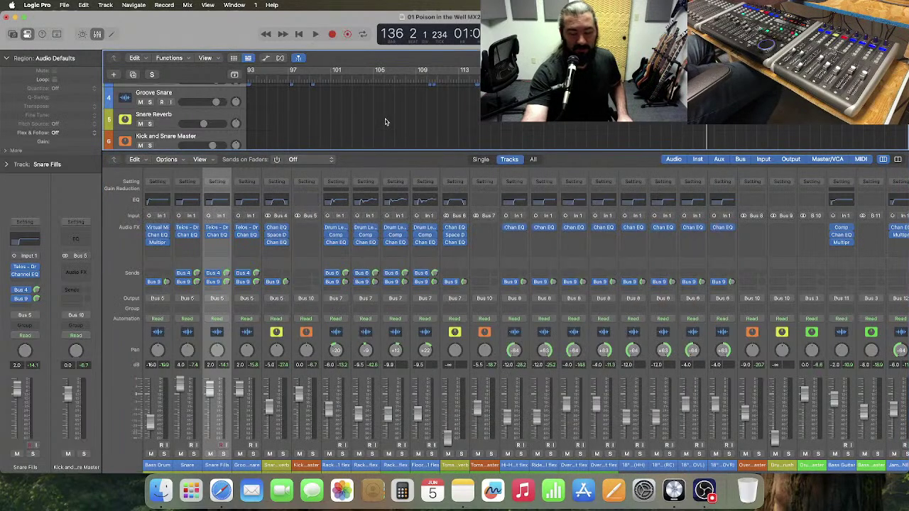
- Return the playhead to the song start, set the Snare Fills volume to 3.0 dB, and hide the mixer
{"action": "key", "text": "Return"}
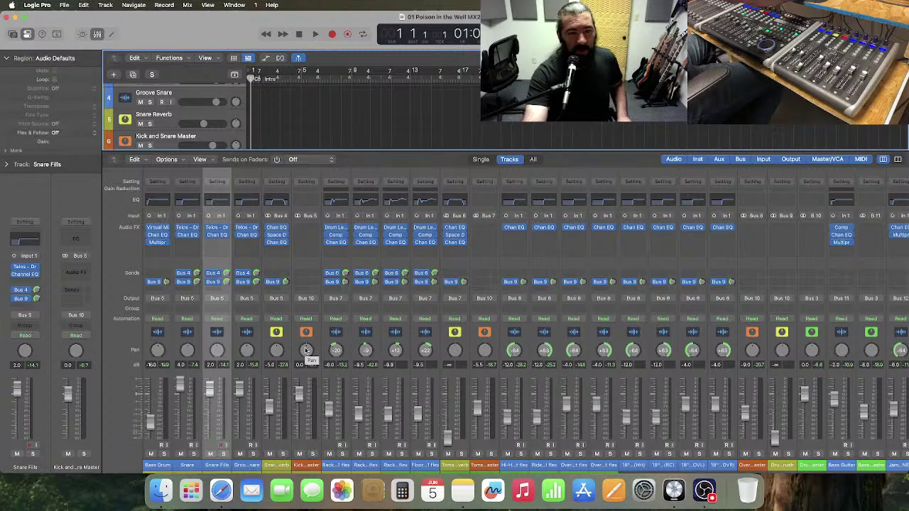
{"action": "double_click", "coordinate": [211, 366]}
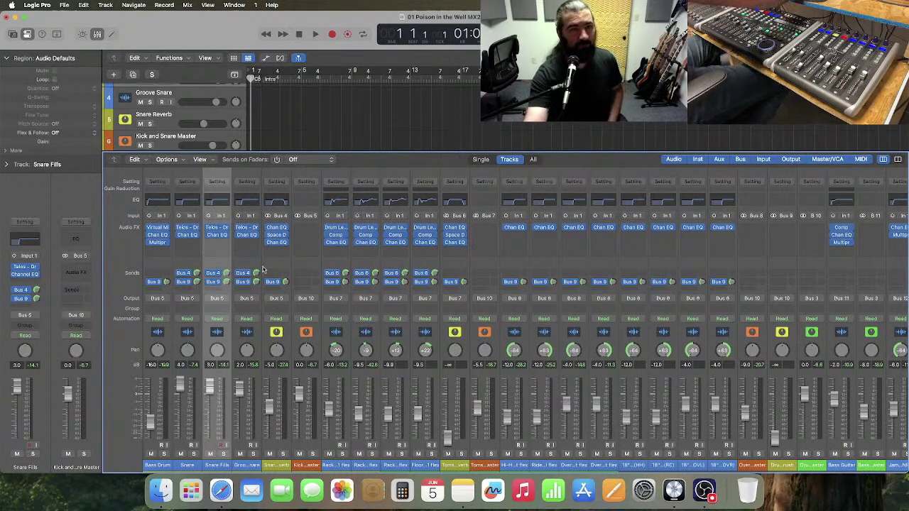
{"action": "key", "text": "x"}
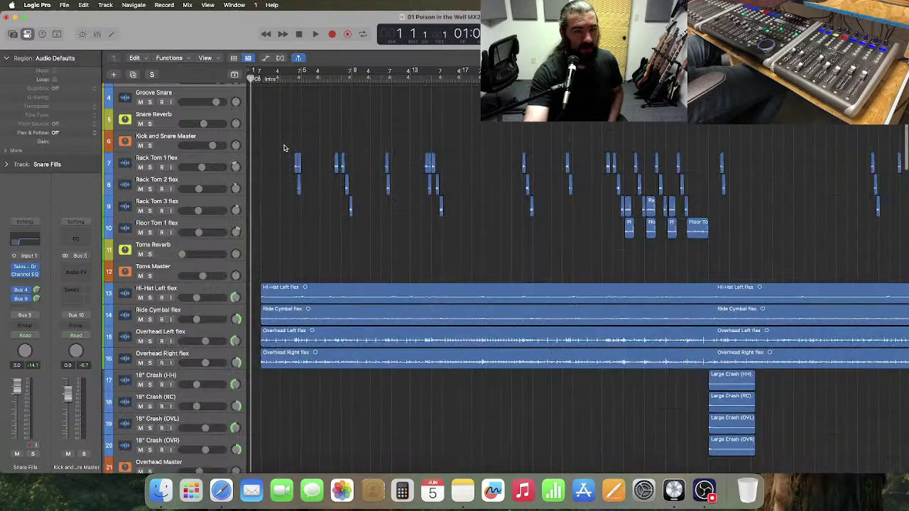
- Enlarge the Snare Fills track around its bar 36 region and show the tracks' volume automation
{"action": "scroll", "coordinate": [284, 146], "scroll_direction": "up", "scroll_amount": 3}
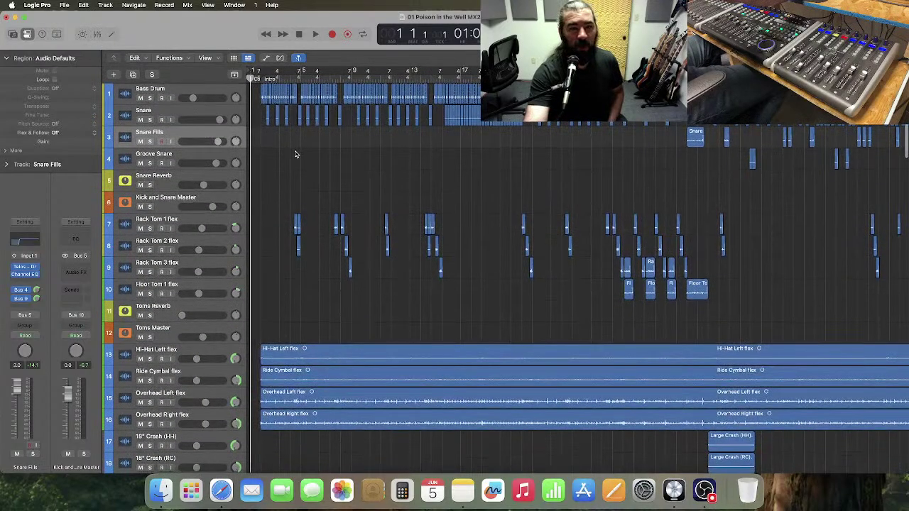
{"action": "left_click_drag", "start_coordinate": [181, 146], "coordinate": [181, 195]}
{"action": "left_click", "coordinate": [687, 71]}
{"action": "key", "text": "super+Right"}
{"action": "key", "text": "super+Right"}
{"action": "key", "text": "super+Right"}
{"action": "key", "text": "super+Right"}
{"action": "key", "text": "super+Right"}
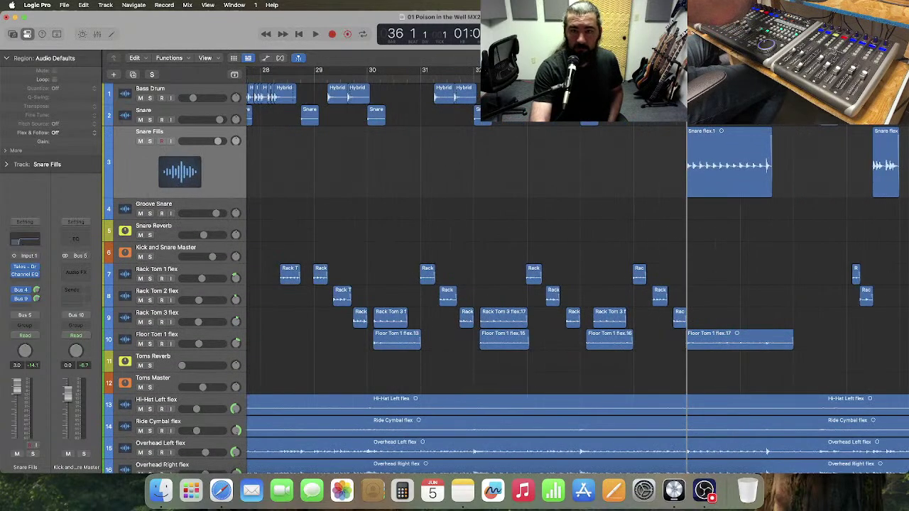
{"action": "left_click", "coordinate": [266, 59]}
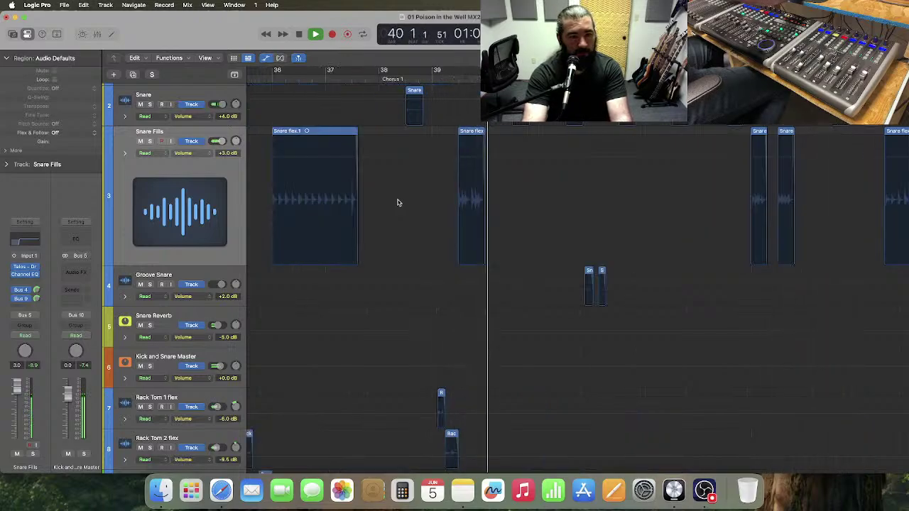
- Stop playback, set the Snare Fills volume to 2.0 dB, and play again from about bar 35
{"action": "key", "text": "space"}
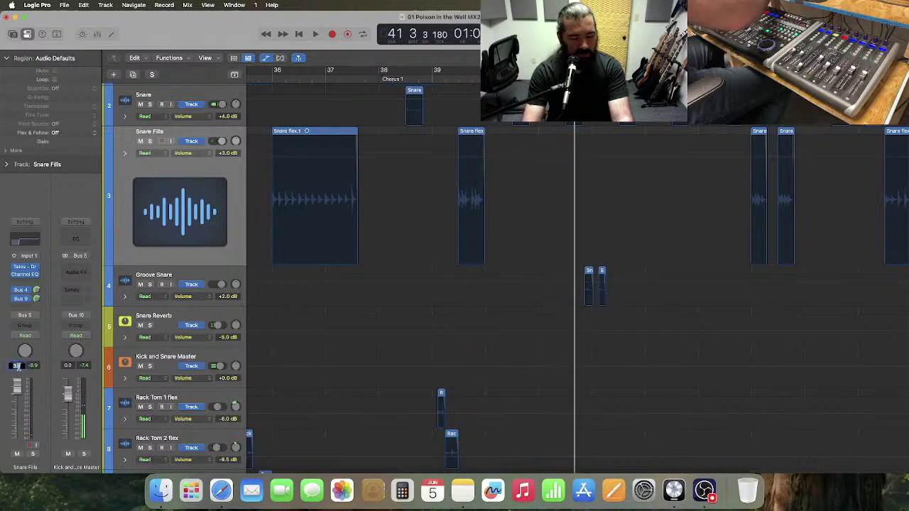
{"action": "scroll", "coordinate": [377, 187], "scroll_direction": "left", "scroll_amount": 5}
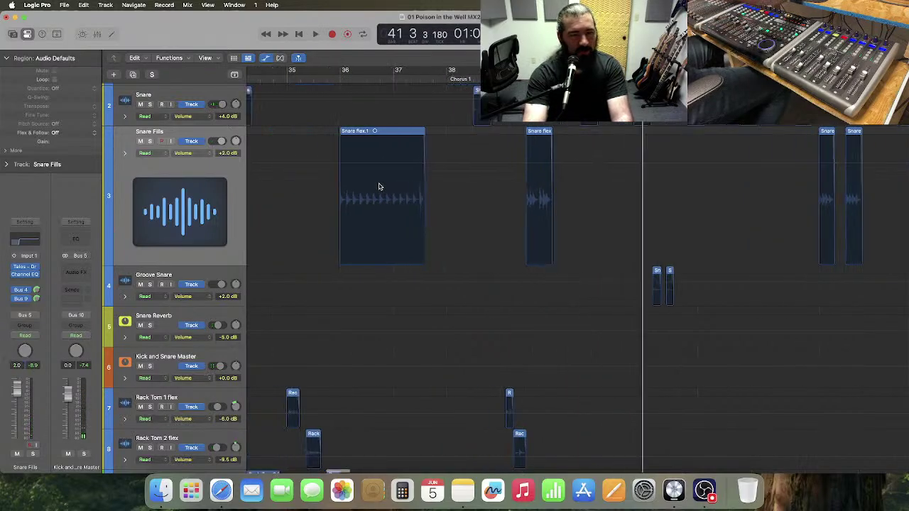
{"action": "left_click", "coordinate": [304, 79]}
{"action": "key", "text": "space"}
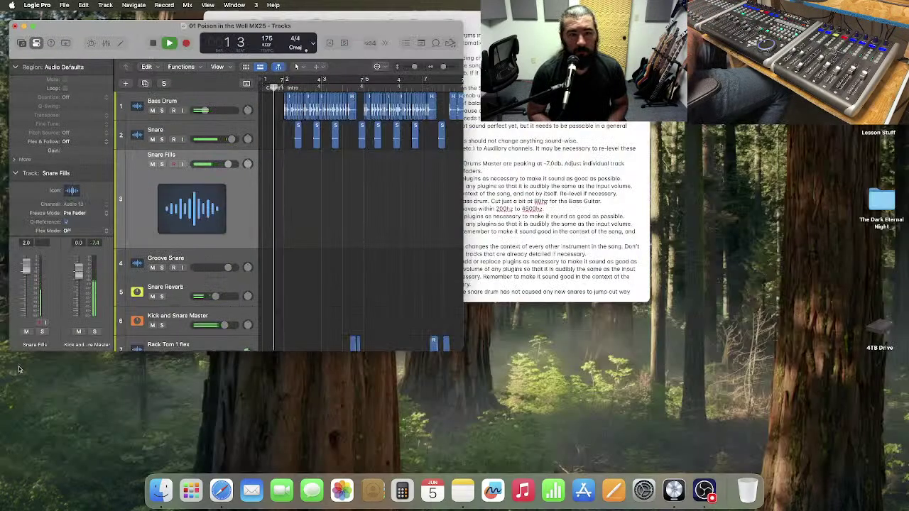
- Stop playback, set the Snare Fills volume to 3.0 dB, and place the playhead at about bar 34
{"action": "key", "text": "space"}
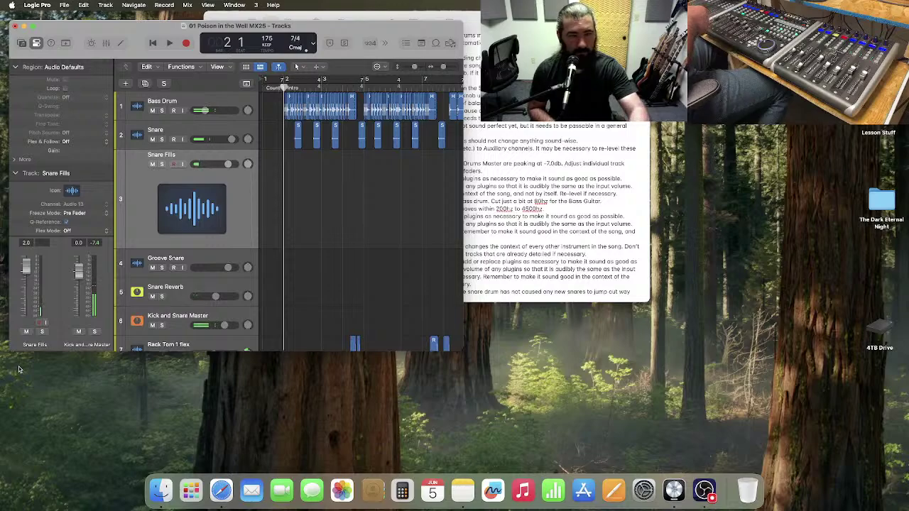
{"action": "key", "text": "1"}
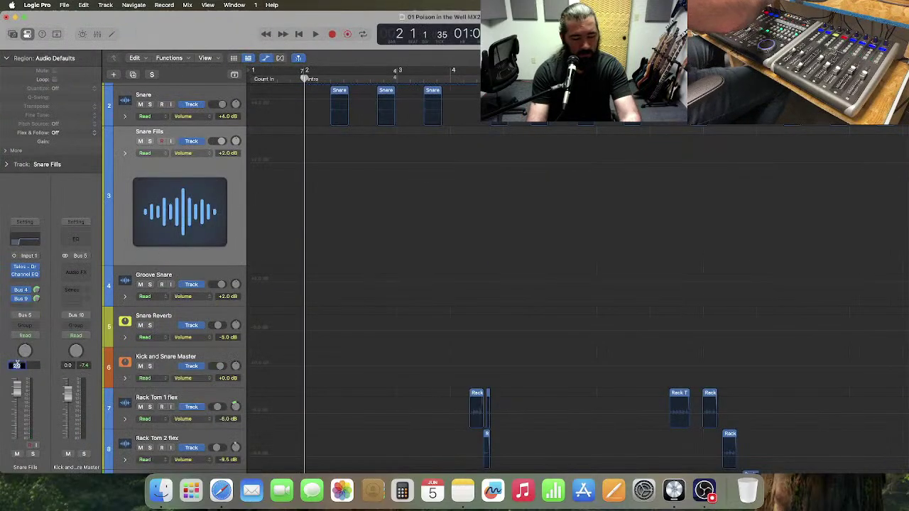
{"action": "scroll", "coordinate": [324, 193], "scroll_direction": "right", "scroll_amount": 15}
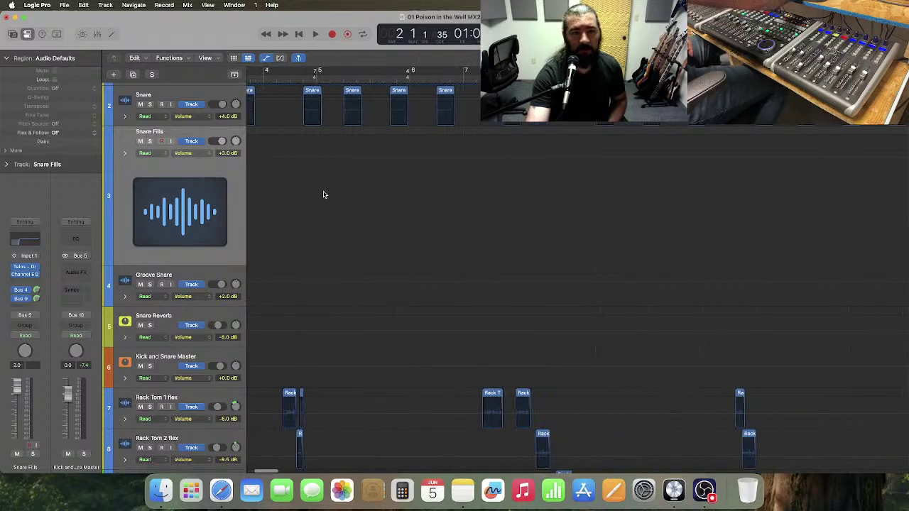
{"action": "scroll", "coordinate": [324, 194], "scroll_direction": "right", "scroll_amount": 5}
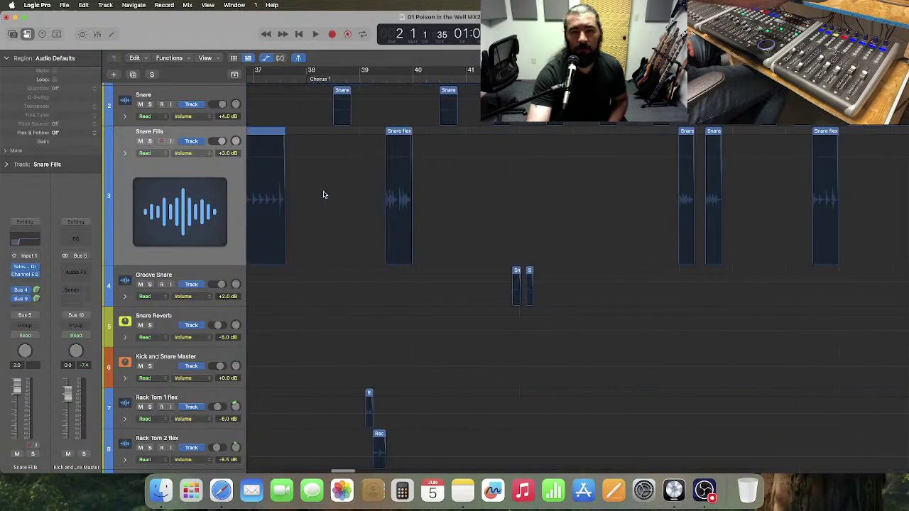
{"action": "left_click", "coordinate": [379, 77]}
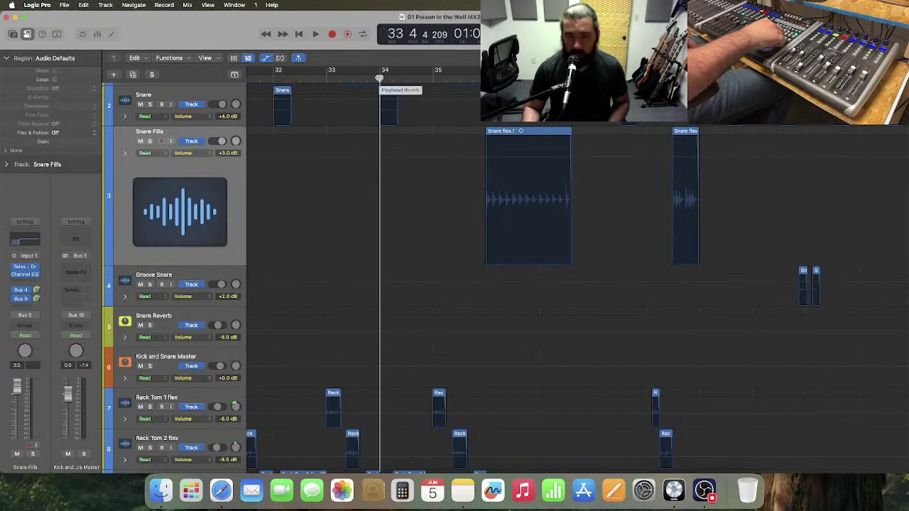
- Listen to the snare fills in the song from bar 34 to about bar 70 and from bar 81 to about bar 94
{"action": "key", "text": "space"}
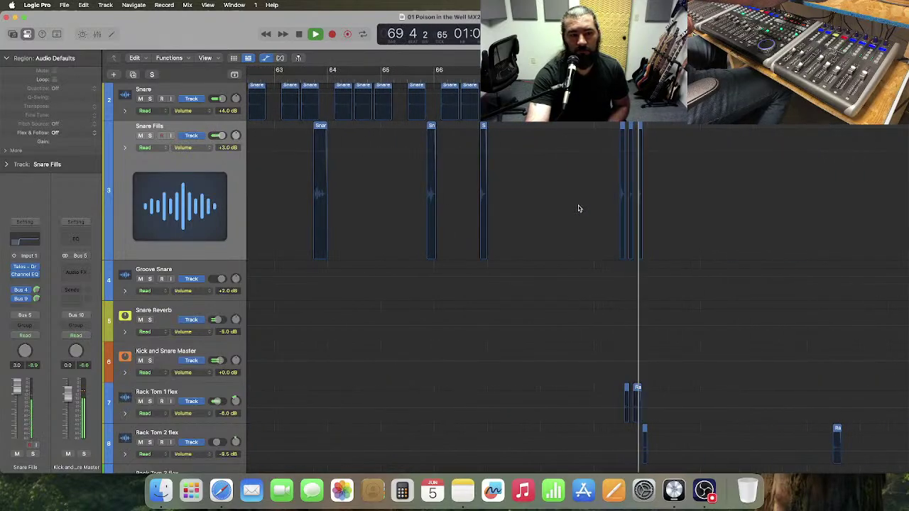
{"action": "key", "text": "space"}
{"action": "scroll", "coordinate": [578, 208], "scroll_direction": "right", "scroll_amount": 3}
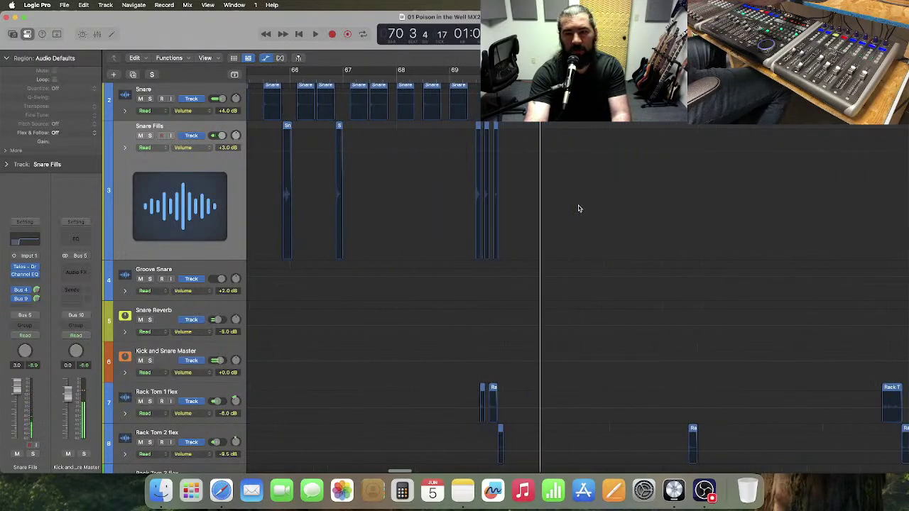
{"action": "scroll", "coordinate": [578, 208], "scroll_direction": "right", "scroll_amount": 10}
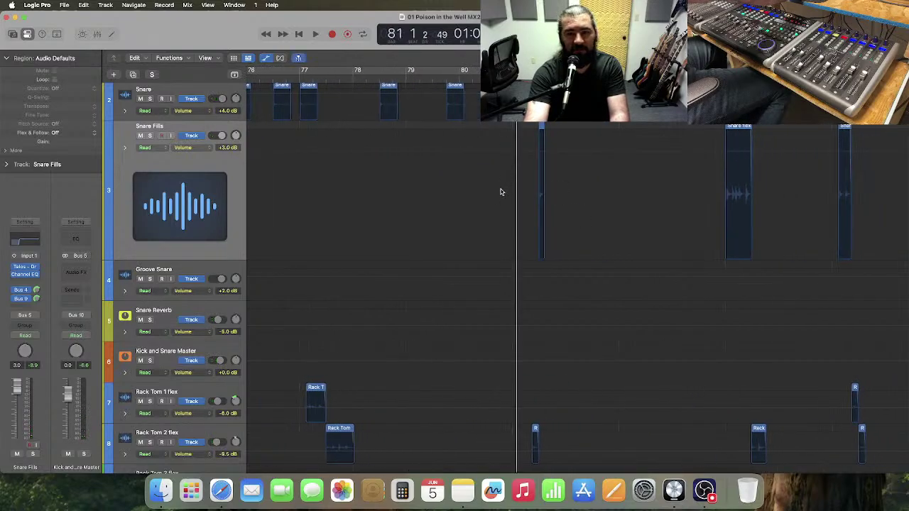
{"action": "key", "text": "space"}
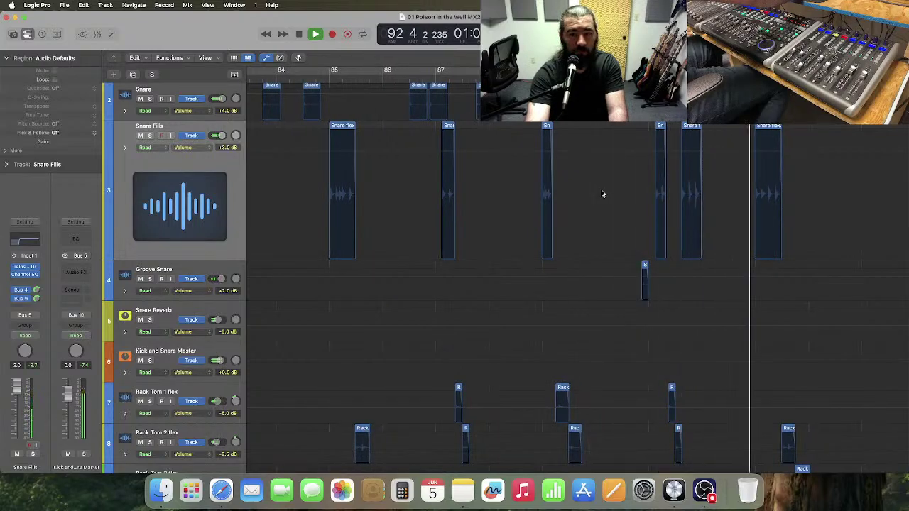
{"action": "key", "text": "space"}
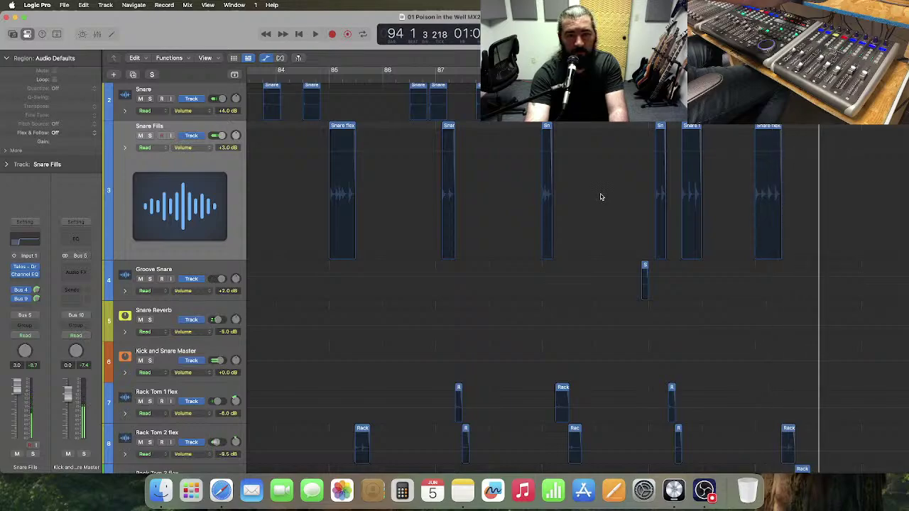
- Listen to the snare fills from about bar 97 to bar 100 and in the passage leading up to about bar 119
{"action": "scroll", "coordinate": [601, 197], "scroll_direction": "right", "scroll_amount": 10}
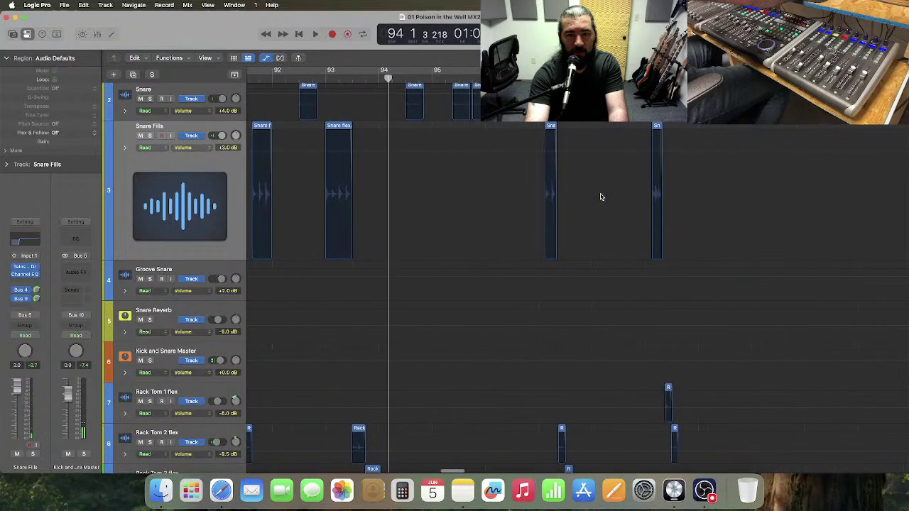
{"action": "left_click", "coordinate": [527, 191]}
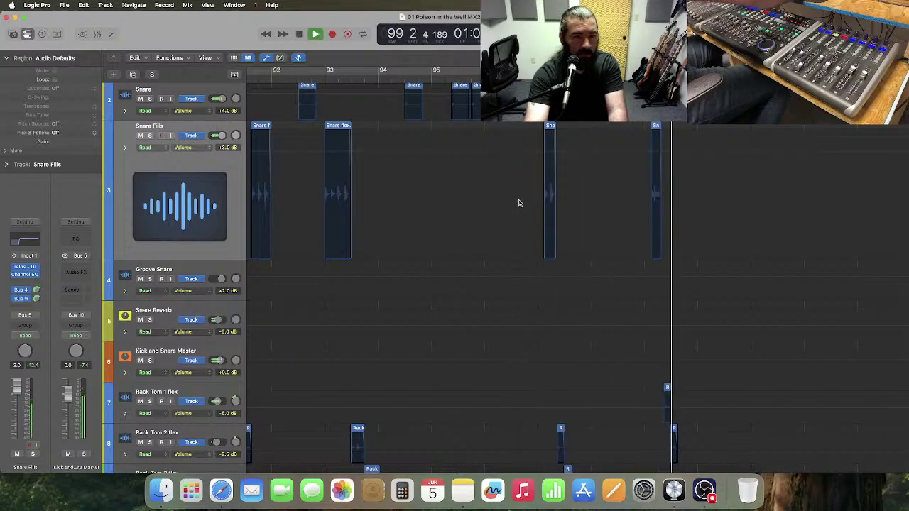
{"action": "key", "text": "space"}
{"action": "scroll", "coordinate": [519, 204], "scroll_direction": "right", "scroll_amount": 5}
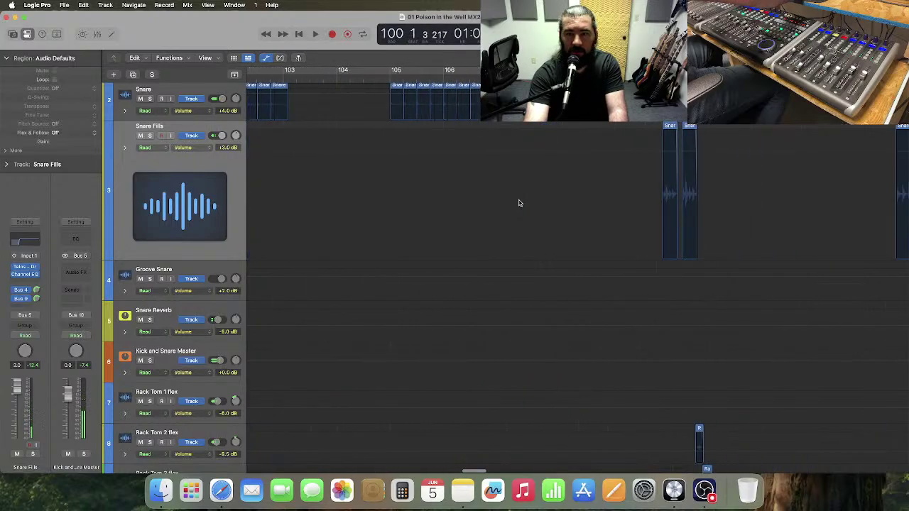
{"action": "scroll", "coordinate": [519, 204], "scroll_direction": "right", "scroll_amount": 3}
{"action": "key", "text": "space"}
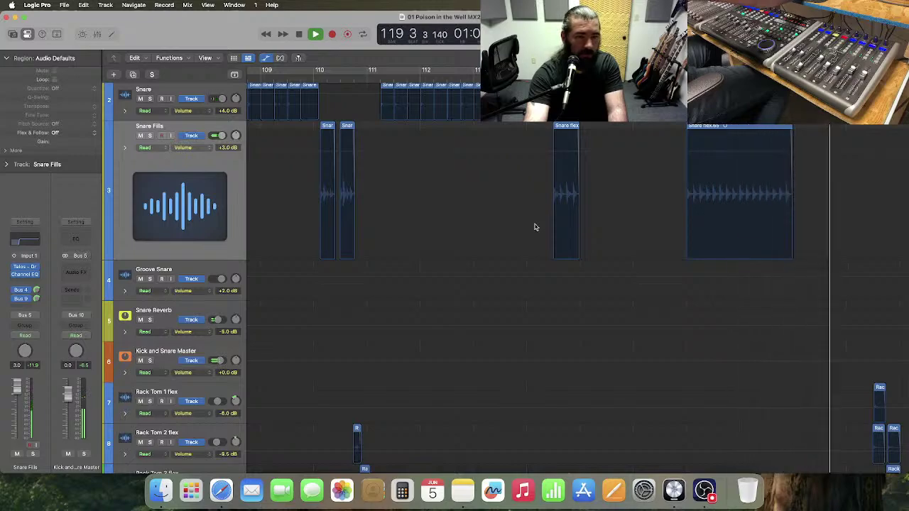
- Solo the Snare Fills track and insert the Silencer plug-in ahead of Telos - Drums
{"action": "left_click", "coordinate": [150, 135]}
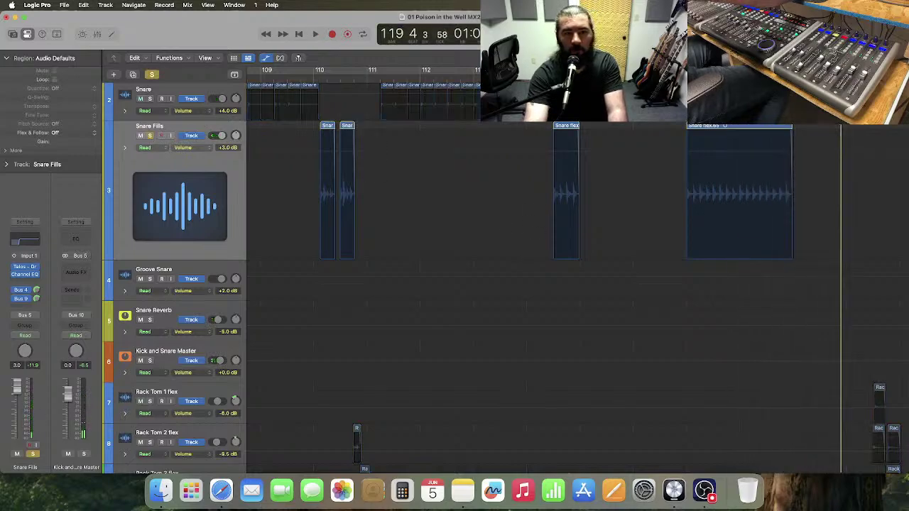
{"action": "key", "text": "space"}
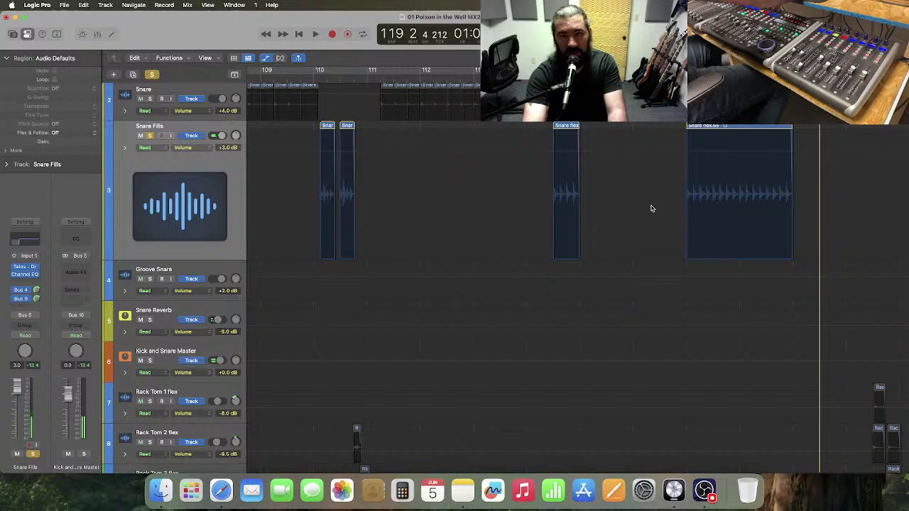
{"action": "left_click", "coordinate": [31, 266]}
{"action": "mouse_move", "coordinate": [107, 318]}
{"action": "left_click", "coordinate": [150, 320]}
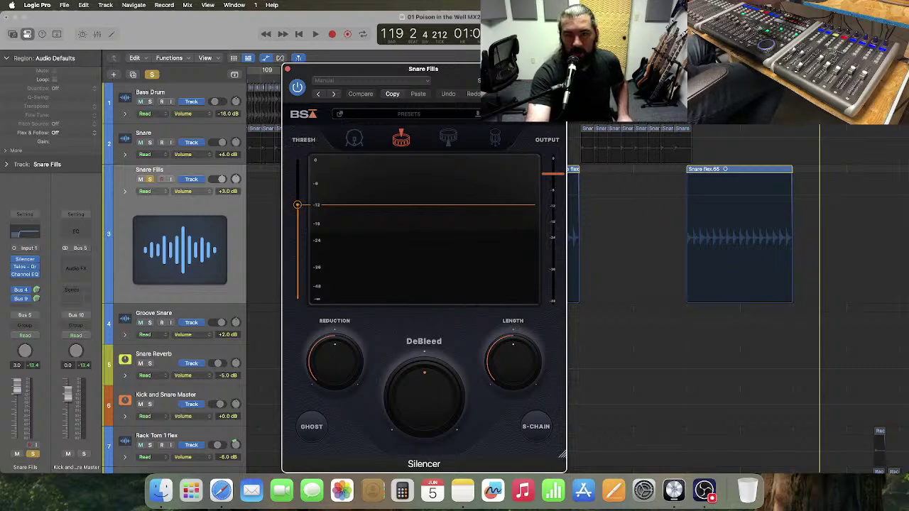
- Try Silencer's Snare Top - Cleaner preset with the threshold at about -36 dB, playing the snare roll from about bar 116
{"action": "left_click", "coordinate": [673, 70]}
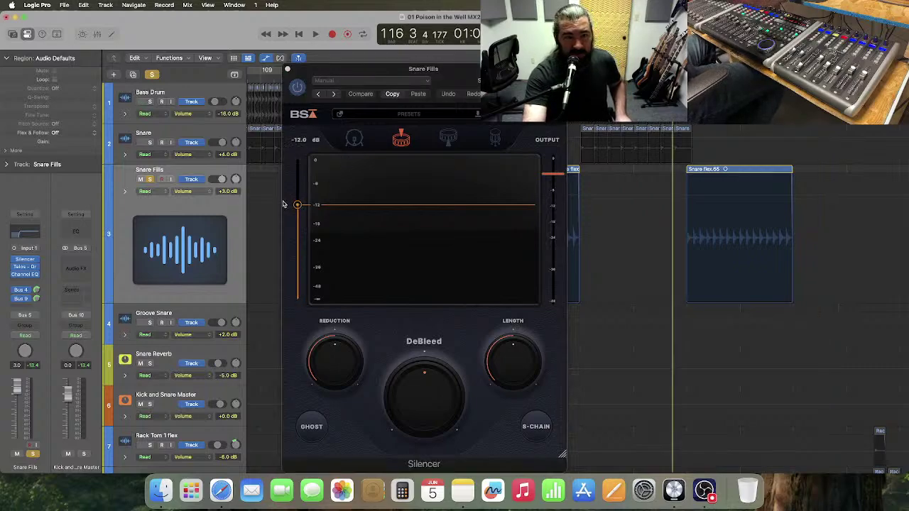
{"action": "left_click", "coordinate": [406, 115]}
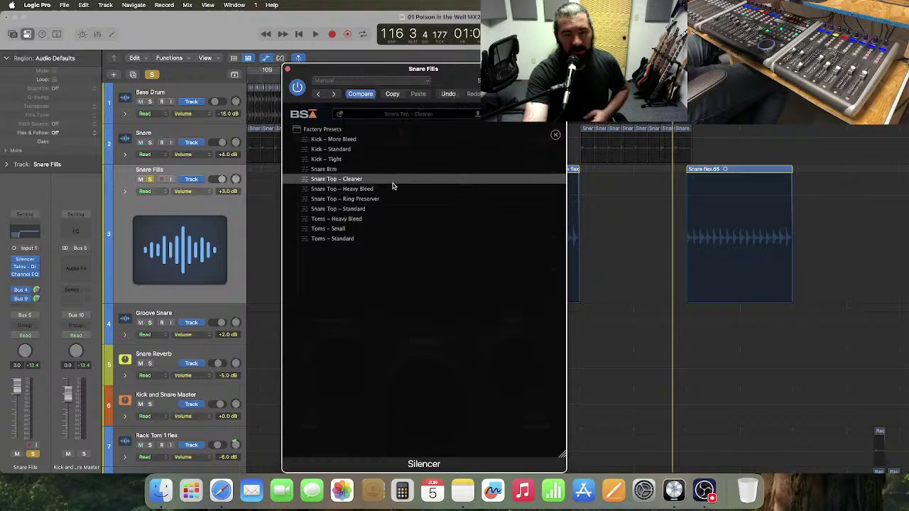
{"action": "left_click", "coordinate": [427, 114]}
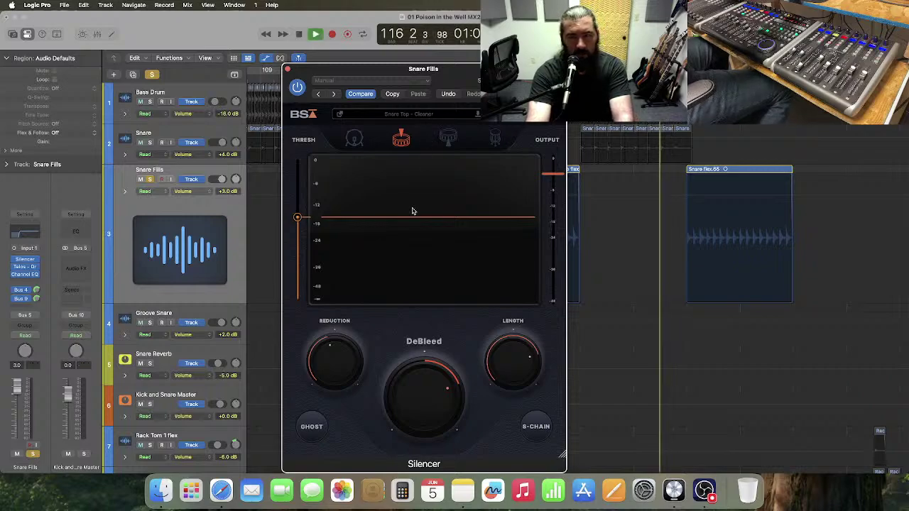
{"action": "left_click_drag", "start_coordinate": [298, 216], "coordinate": [297, 268]}
{"action": "key", "text": "space"}
{"action": "key", "text": "space"}
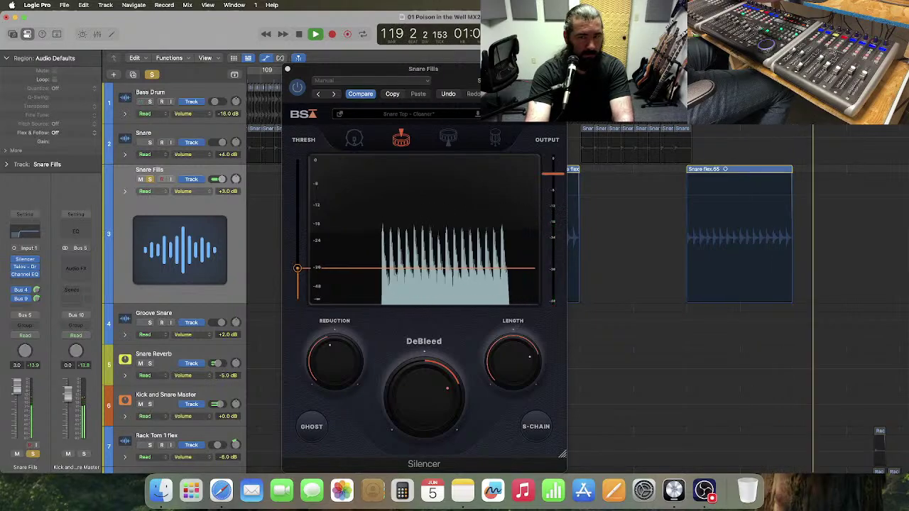
{"action": "key", "text": "space"}
{"action": "mouse_move", "coordinate": [382, 410]}
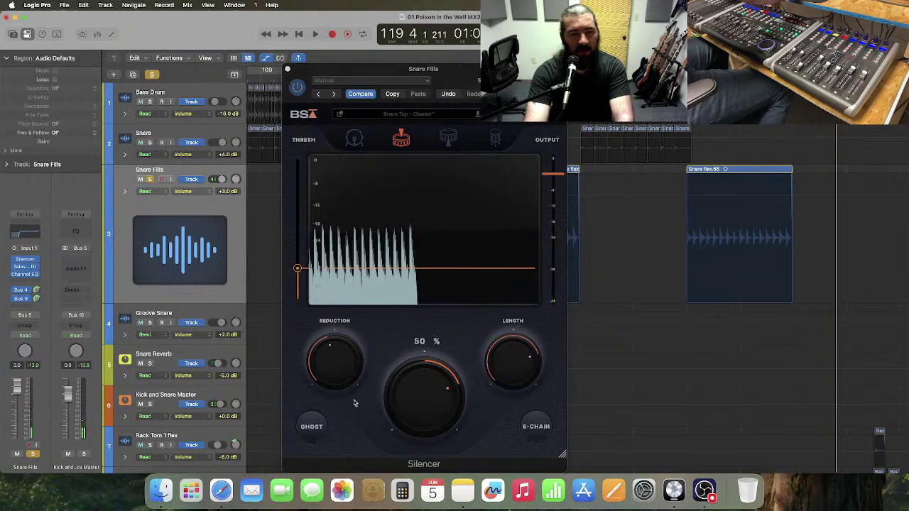
- Compare the snare roll with Silencer bypassed and with it switched back on
{"action": "left_click", "coordinate": [297, 88]}
{"action": "key", "text": "space"}
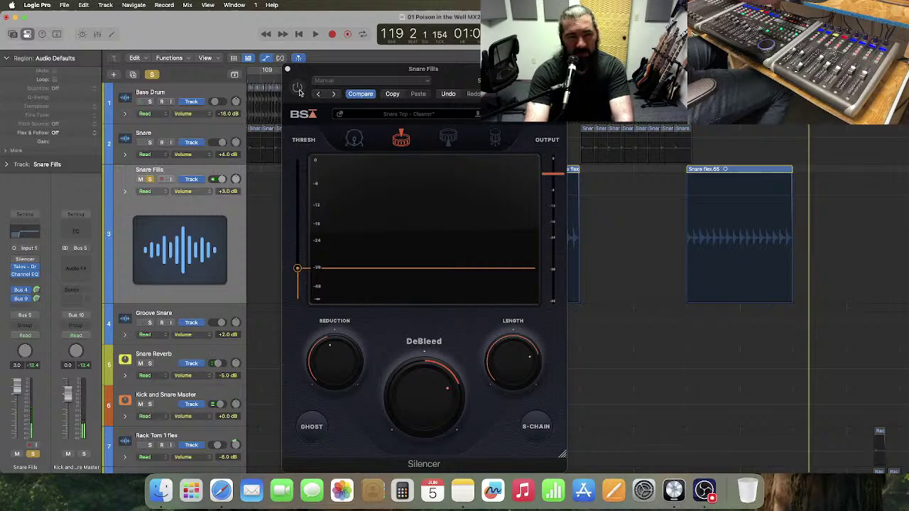
{"action": "left_click", "coordinate": [297, 88]}
{"action": "key", "text": "space"}
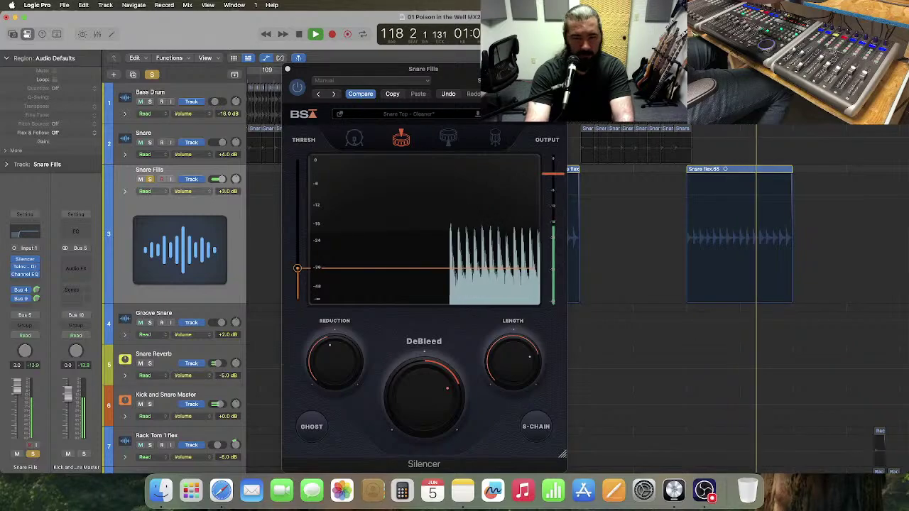
{"action": "key", "text": "space"}
- Try Silencer's Snare Top - Standard preset with the threshold lowered to about -32 dB while playing the snare roll
{"action": "left_click", "coordinate": [415, 114]}
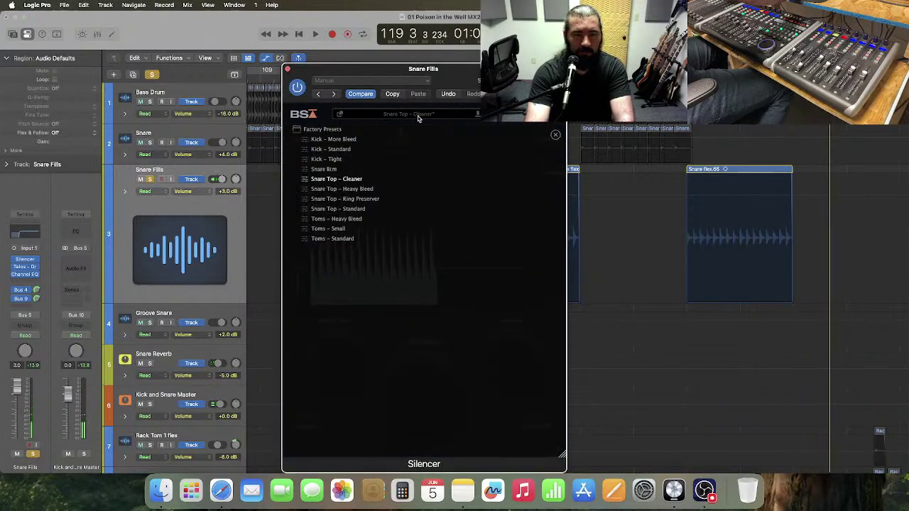
{"action": "left_click", "coordinate": [377, 208]}
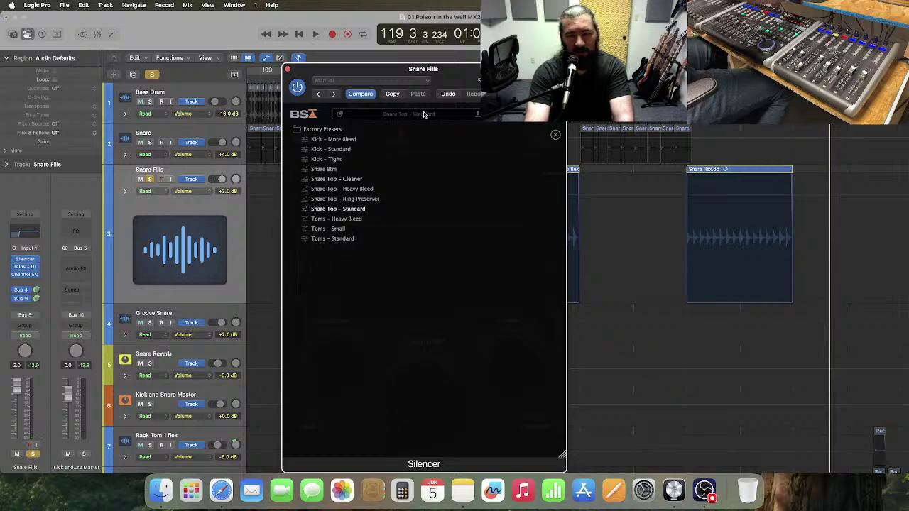
{"action": "left_click", "coordinate": [424, 115]}
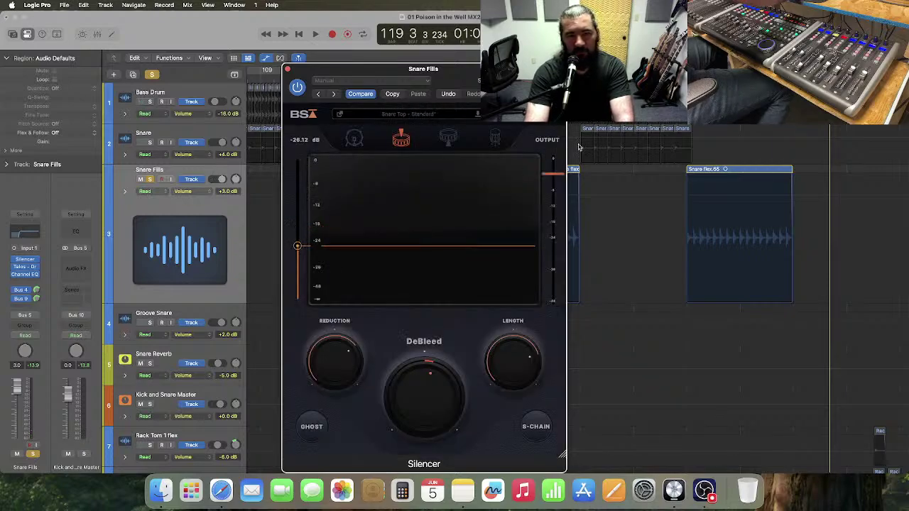
{"action": "key", "text": "space"}
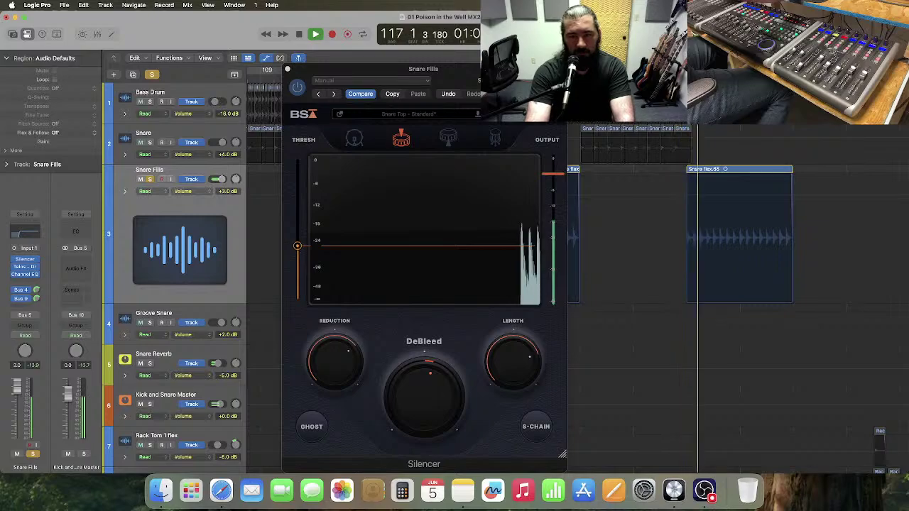
{"action": "left_click_drag", "start_coordinate": [297, 246], "coordinate": [297, 260]}
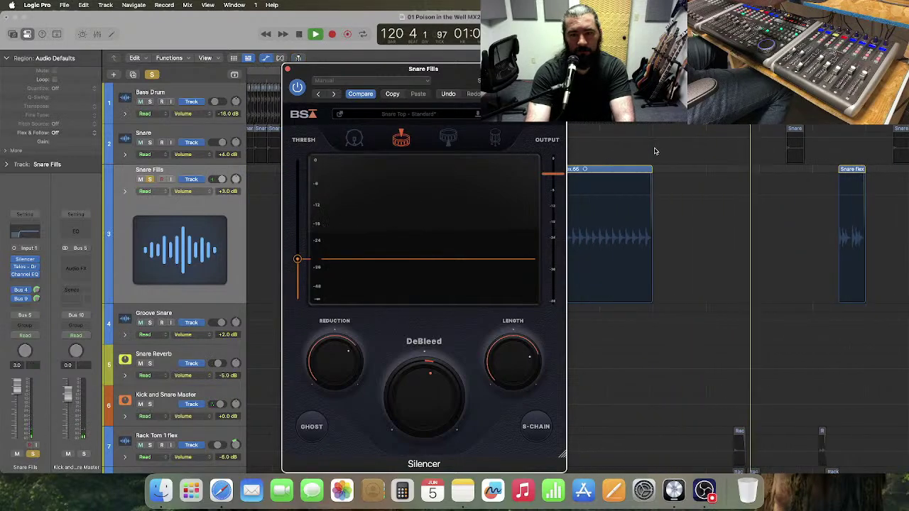
{"action": "key", "text": "space"}
- Set Silencer's DeBleed amount to 47% while replaying the snare roll from bar 116
{"action": "mouse_move", "coordinate": [438, 355]}
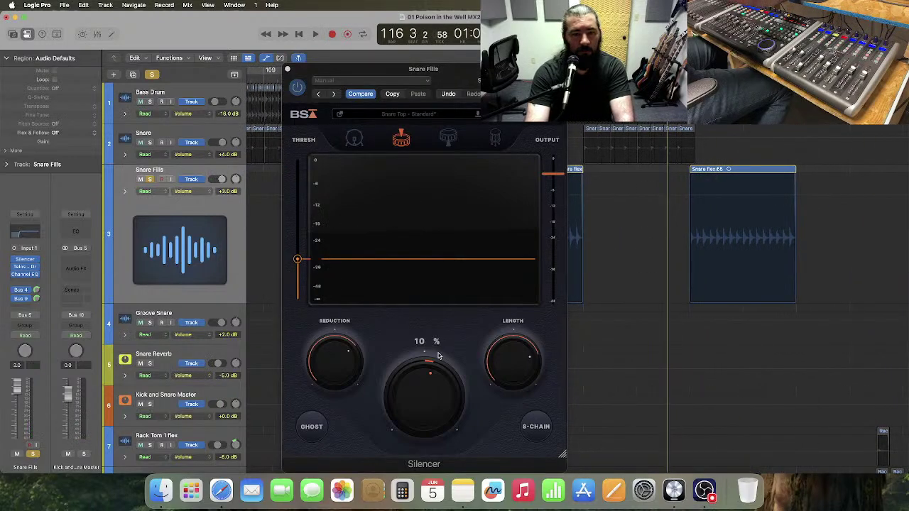
{"action": "key", "text": "space"}
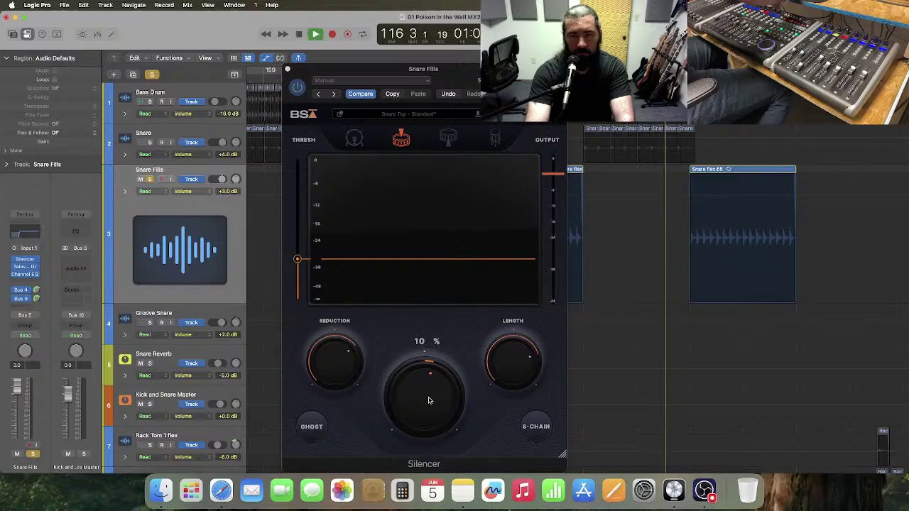
{"action": "left_click_drag", "start_coordinate": [427, 403], "coordinate": [425, 384]}
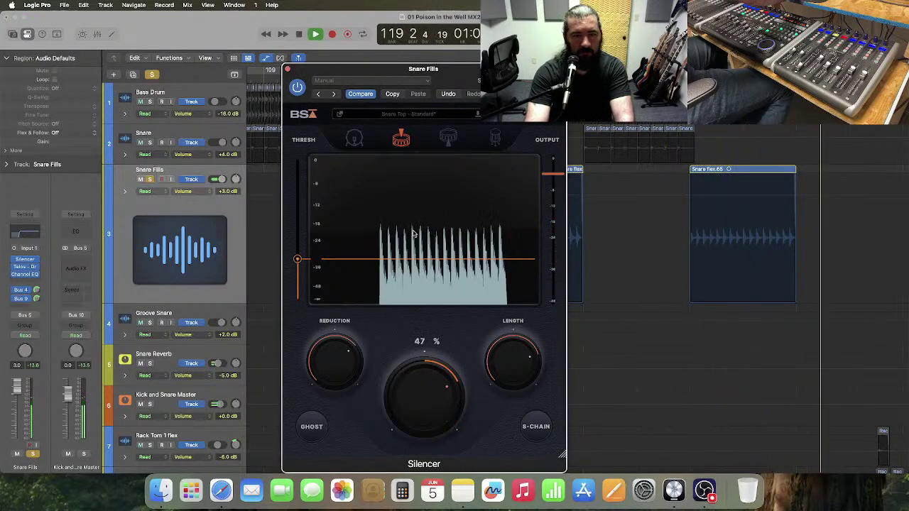
{"action": "key", "text": "space"}
- Try Silencer's Snare Top - Ring Preserver preset on the snare roll, with the threshold at -31.03 dB and DeBleed at 63%
{"action": "left_click", "coordinate": [418, 118]}
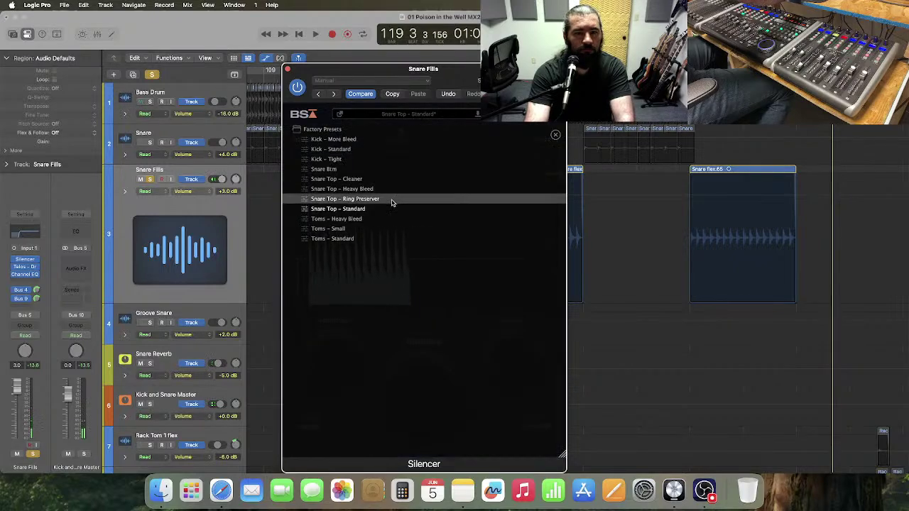
{"action": "left_click", "coordinate": [445, 115]}
{"action": "key", "text": "space"}
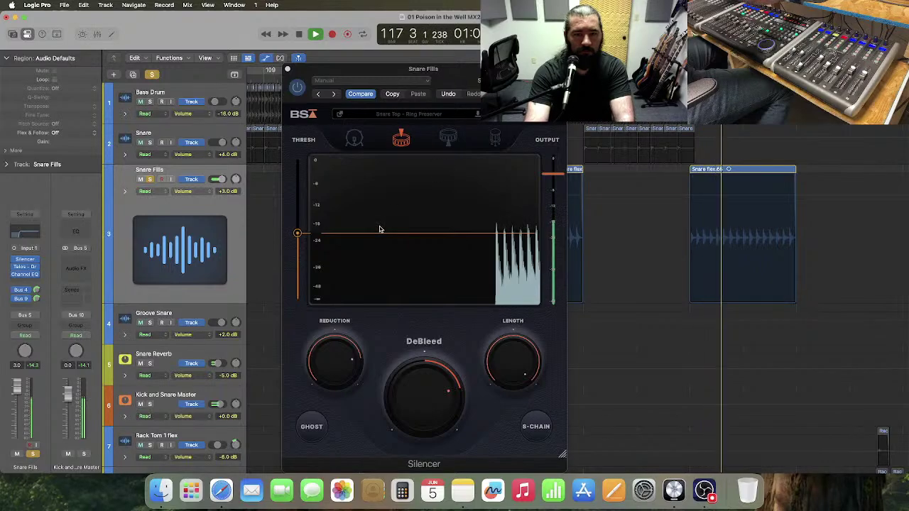
{"action": "left_click_drag", "start_coordinate": [297, 233], "coordinate": [298, 260]}
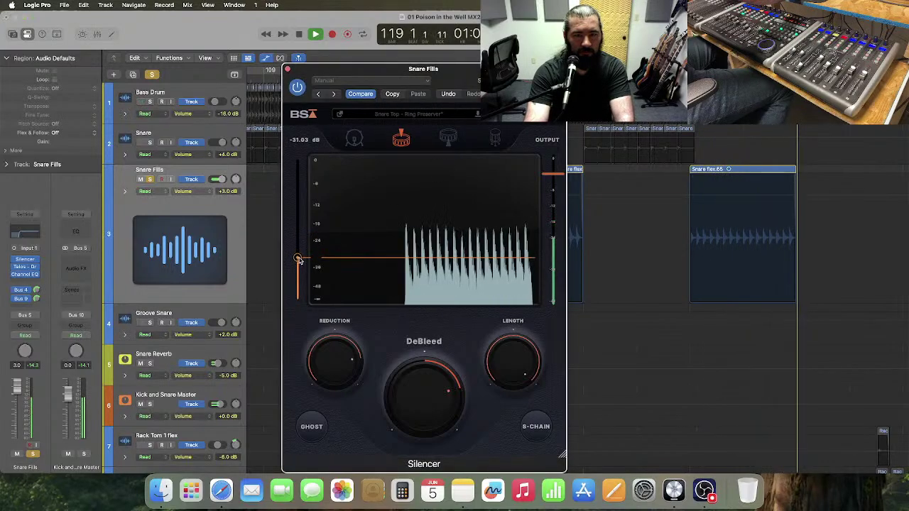
{"action": "left_click", "coordinate": [625, 173]}
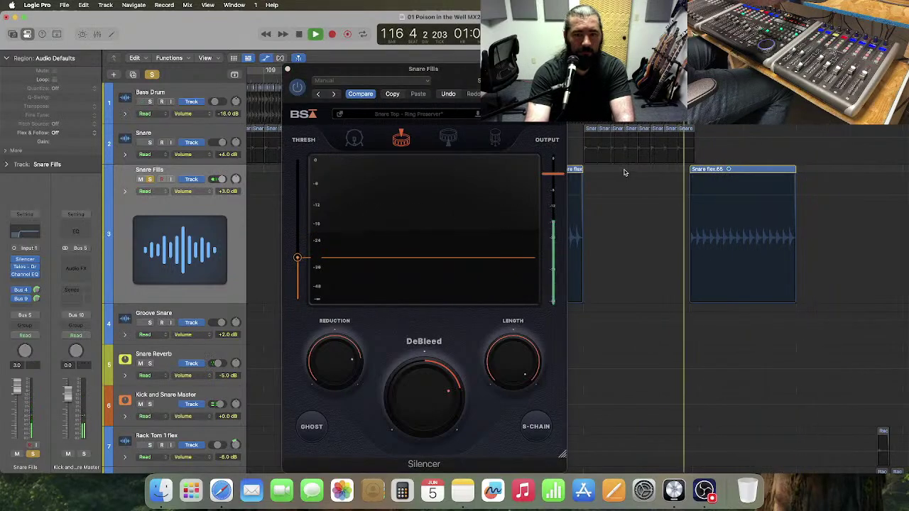
{"action": "left_click_drag", "start_coordinate": [422, 398], "coordinate": [422, 400]}
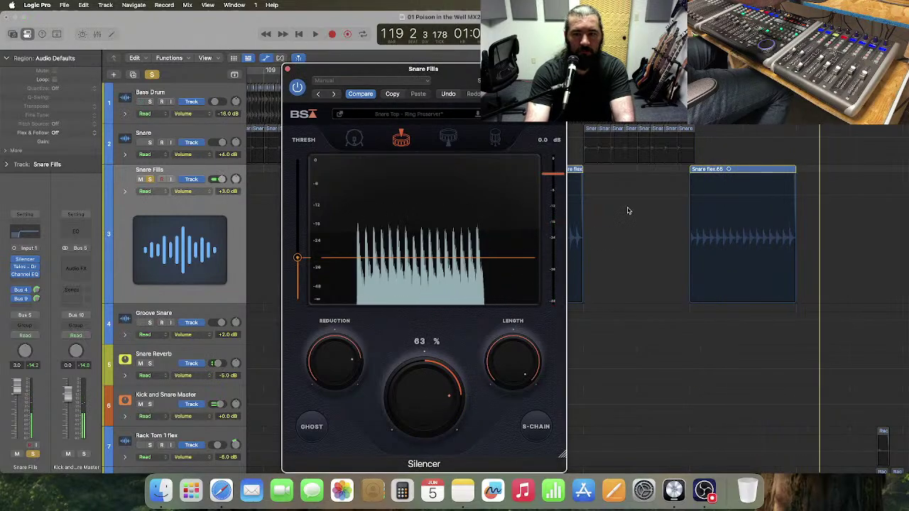
- Place the playhead in bar 116 before the snare roll and load Silencer's Snare Top - Heavy Bleed preset
{"action": "left_click", "coordinate": [673, 77]}
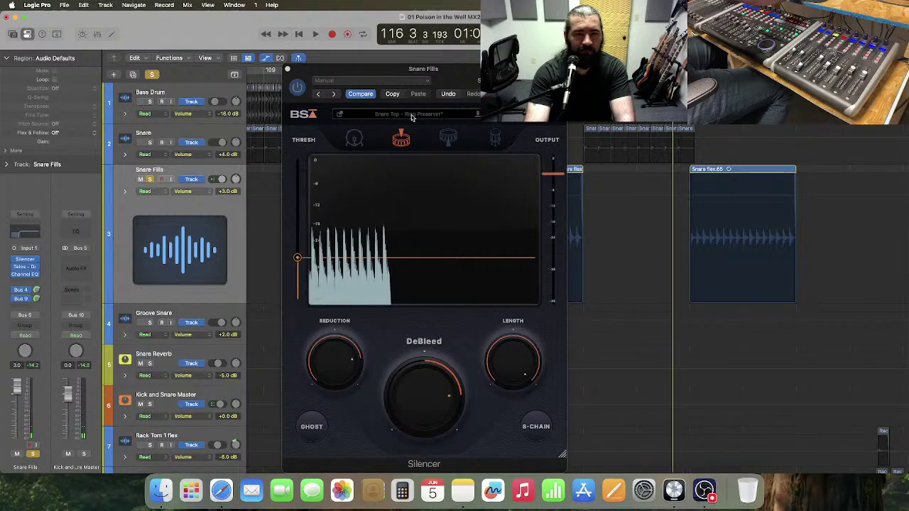
{"action": "left_click", "coordinate": [411, 116]}
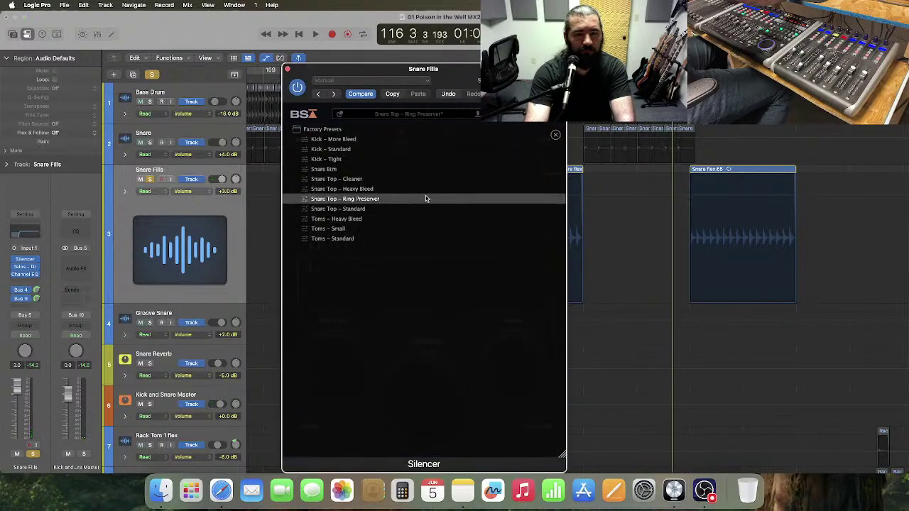
{"action": "left_click", "coordinate": [427, 194]}
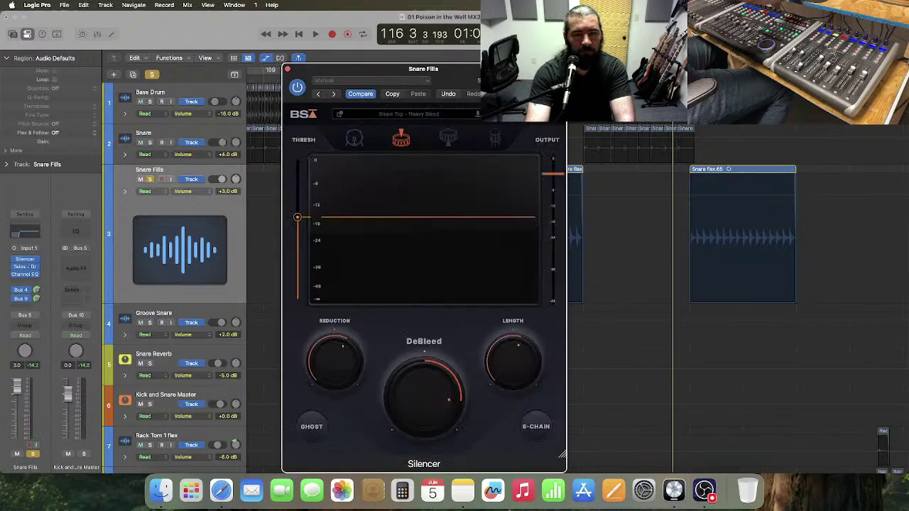
- Lower Silencer's threshold to -34.44 dB while replaying the snare roll with the Heavy Bleed preset
{"action": "key", "text": "space"}
{"action": "mouse_move", "coordinate": [297, 219]}
{"action": "left_click_drag", "start_coordinate": [297, 219], "coordinate": [297, 260]}
{"action": "key", "text": "space"}
{"action": "key", "text": "space"}
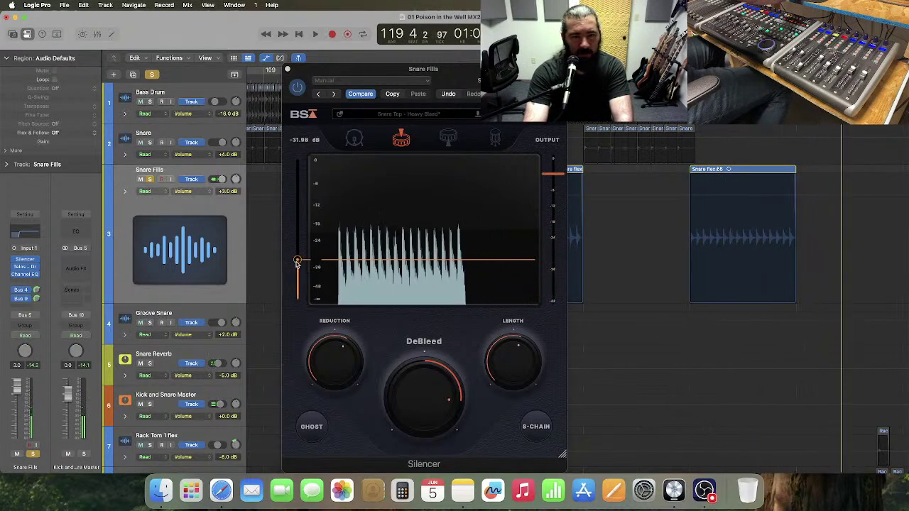
{"action": "left_click_drag", "start_coordinate": [297, 260], "coordinate": [298, 266]}
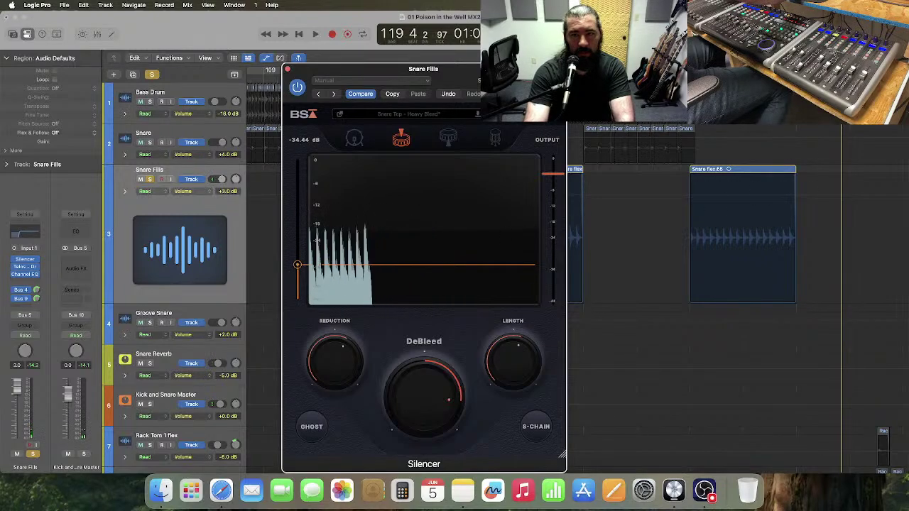
{"action": "key", "text": "space"}
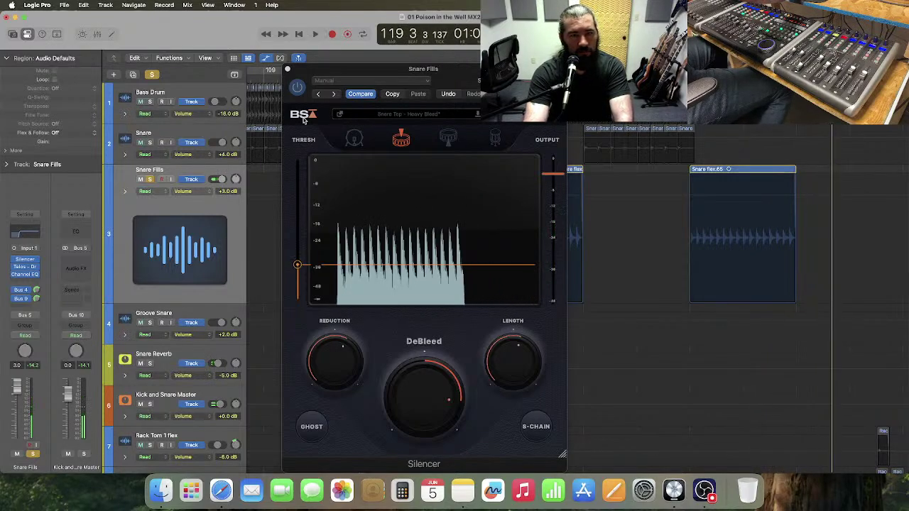
- Compare the snare roll with Silencer bypassed and enabled by playing it once in each state
{"action": "left_click", "coordinate": [543, 137]}
{"action": "key", "text": "space"}
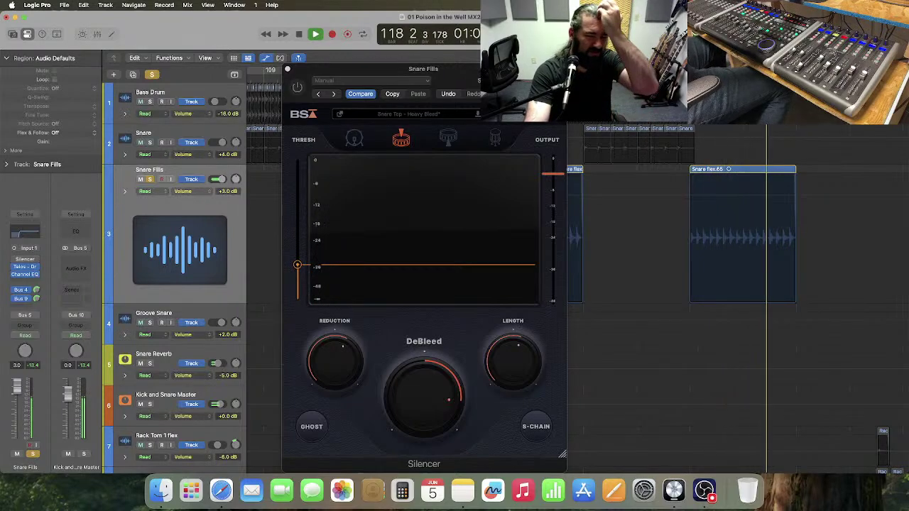
{"action": "key", "text": "space"}
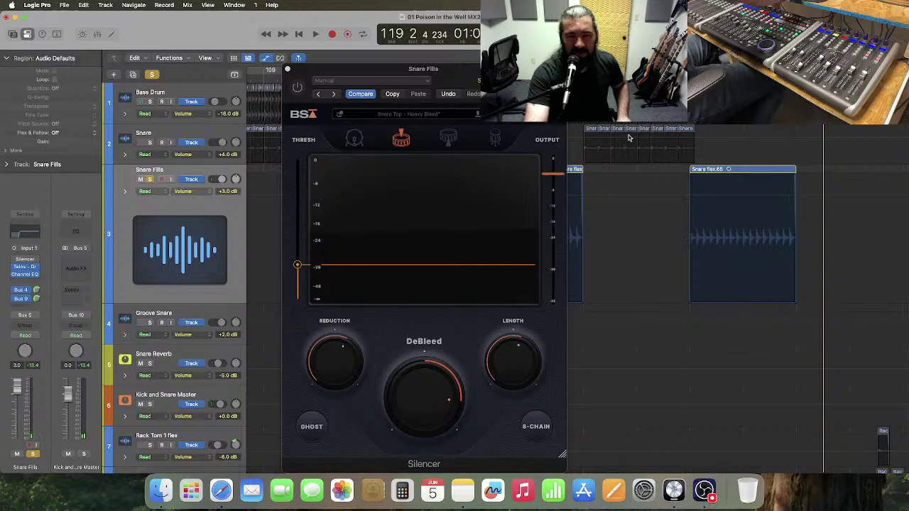
{"action": "left_click", "coordinate": [298, 89]}
{"action": "key", "text": "space"}
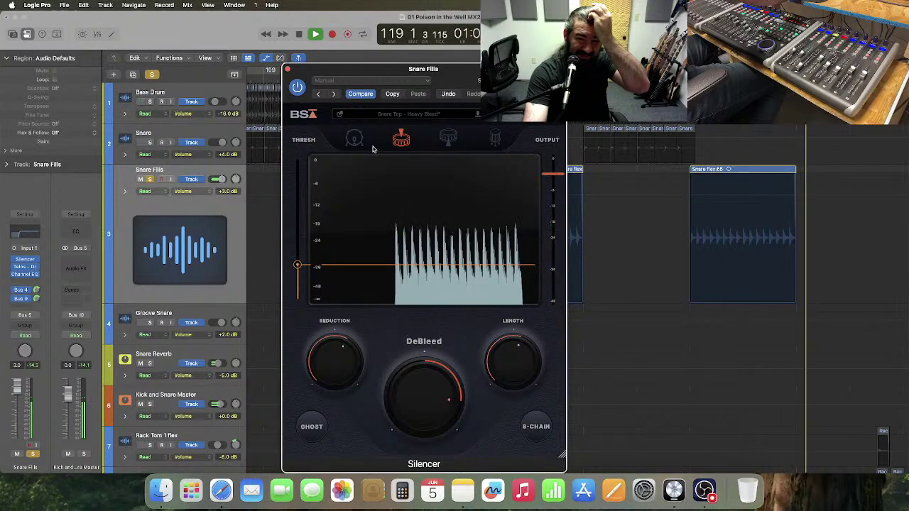
{"action": "key", "text": "space"}
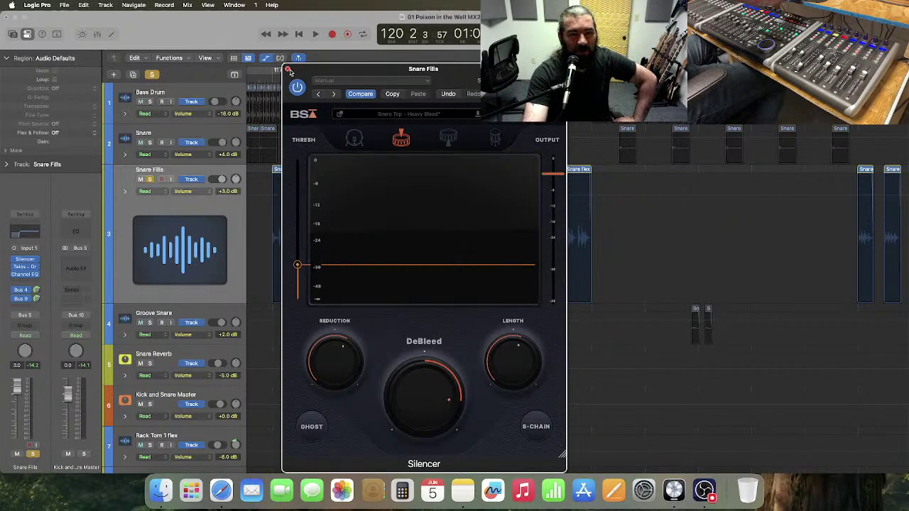
- Close Silencer, clear all track solos, and play the snare roll in the full mix from late in bar 115
{"action": "left_click", "coordinate": [287, 70]}
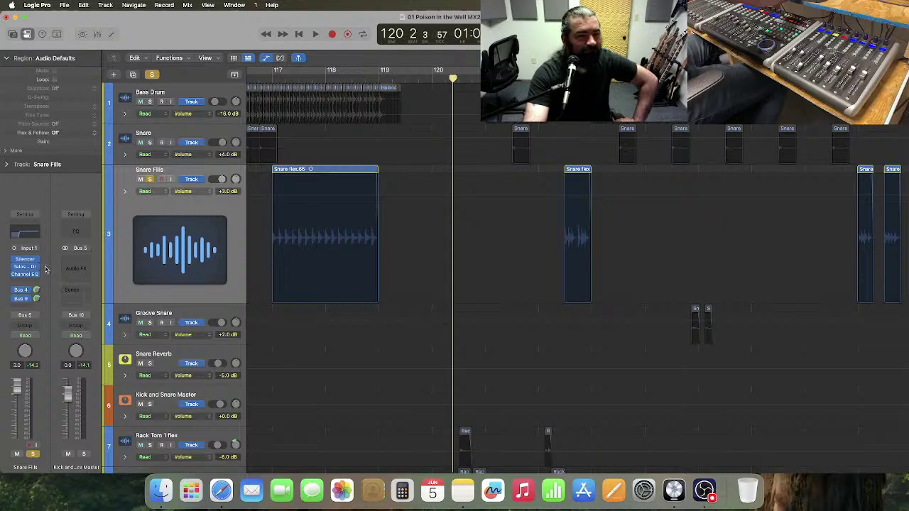
{"action": "scroll", "coordinate": [281, 165], "scroll_direction": "left", "scroll_amount": 5}
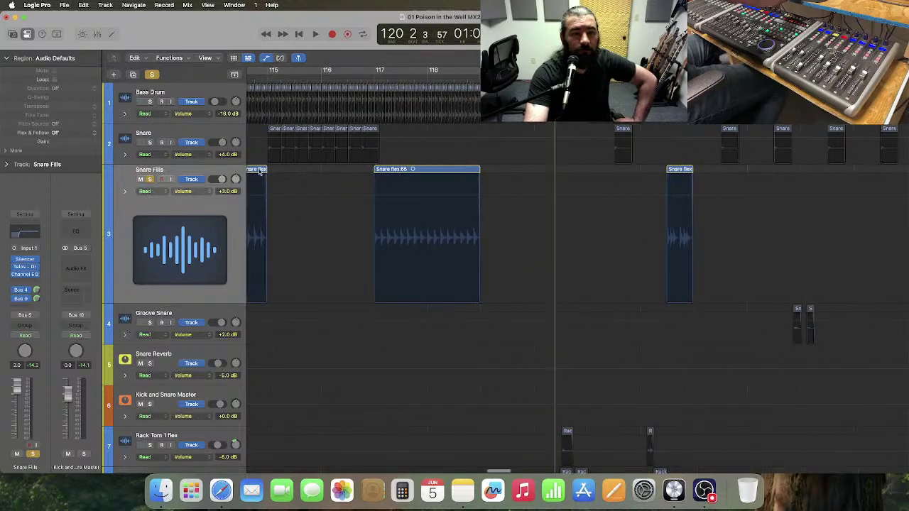
{"action": "left_click", "coordinate": [151, 75]}
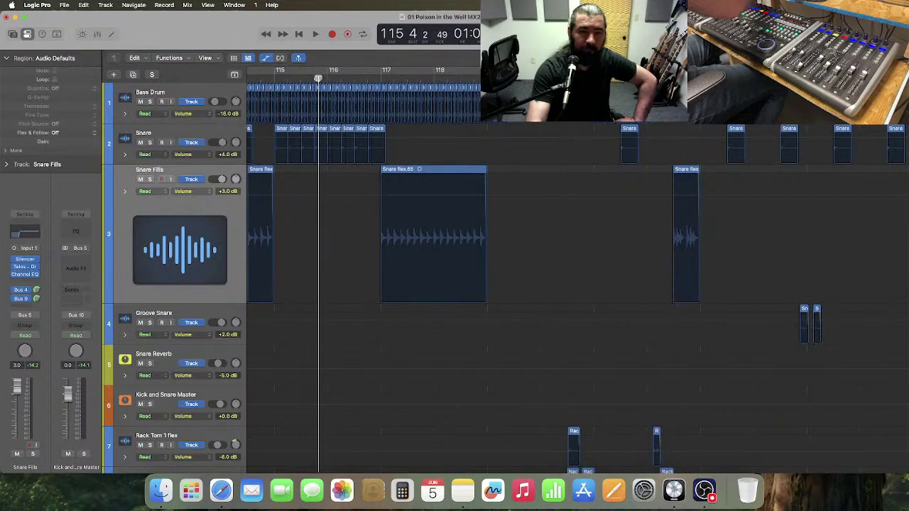
{"action": "key", "text": "space"}
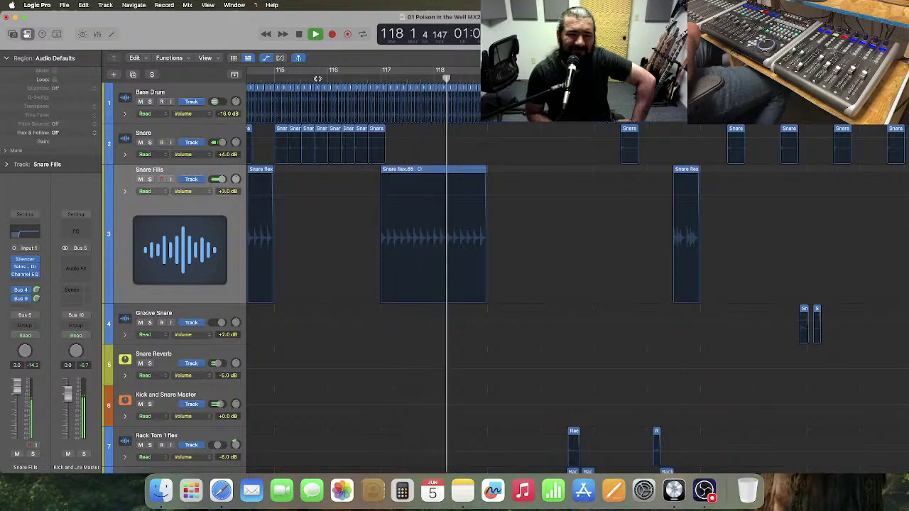
{"action": "key", "text": "space"}
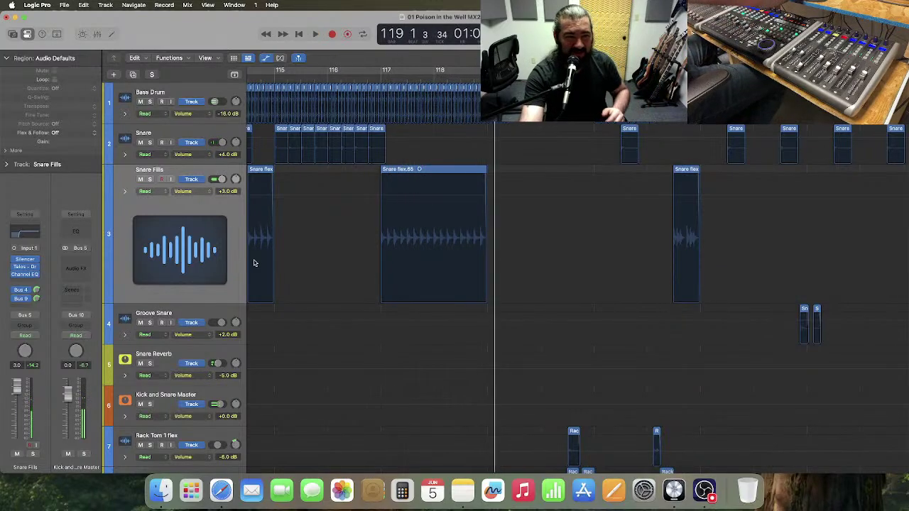
- Remove Silencer from the Snare Fills channel and insert Virtual Mix Rack in its slot
{"action": "left_click", "coordinate": [36, 262]}
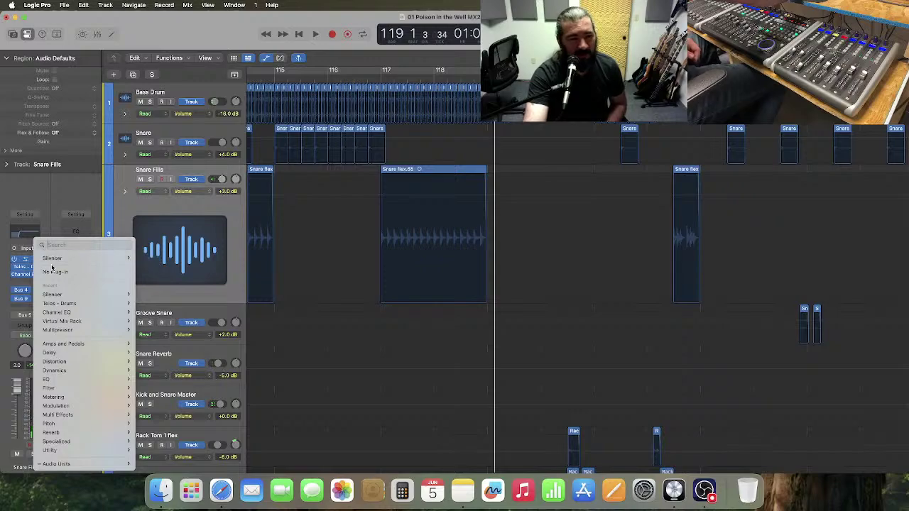
{"action": "left_click", "coordinate": [59, 272]}
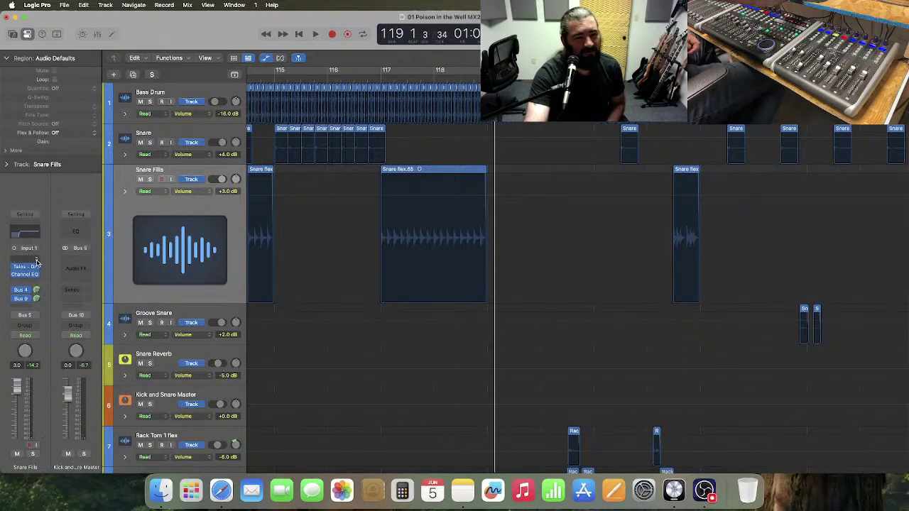
{"action": "left_click", "coordinate": [37, 262]}
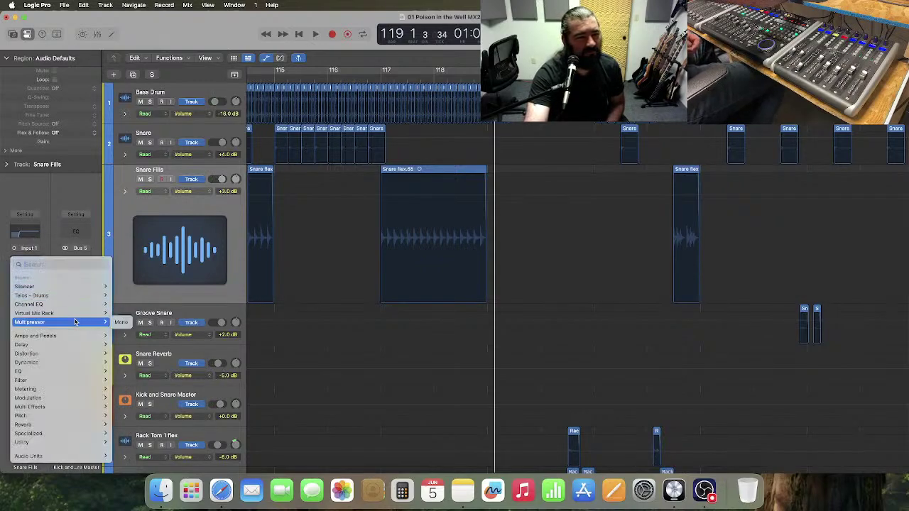
{"action": "left_click", "coordinate": [121, 313]}
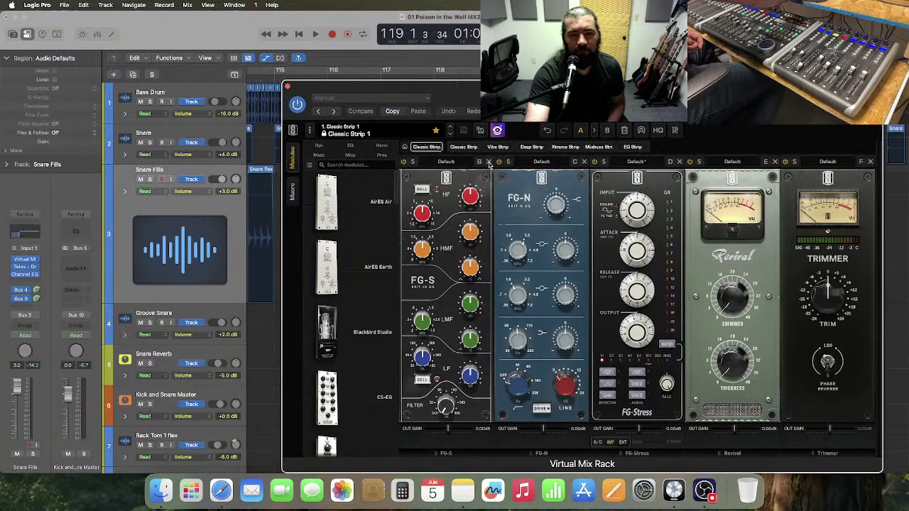
- Remove the FG-S, FG-N, FG-Stress and Revival modules from Virtual Mix Rack and add the Gate:Drums dynamics module before Trimmer
{"action": "left_click", "coordinate": [488, 163]}
{"action": "left_click", "coordinate": [489, 163]}
{"action": "left_click", "coordinate": [488, 163]}
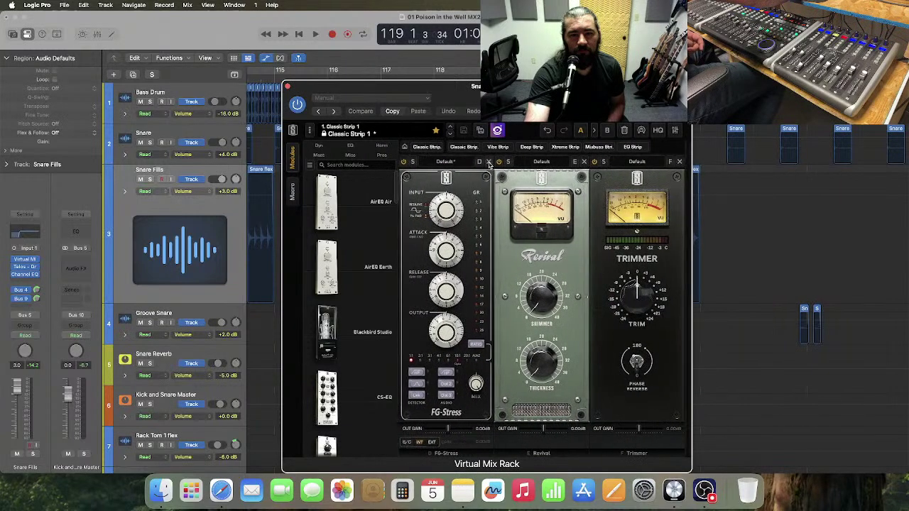
{"action": "left_click", "coordinate": [489, 163]}
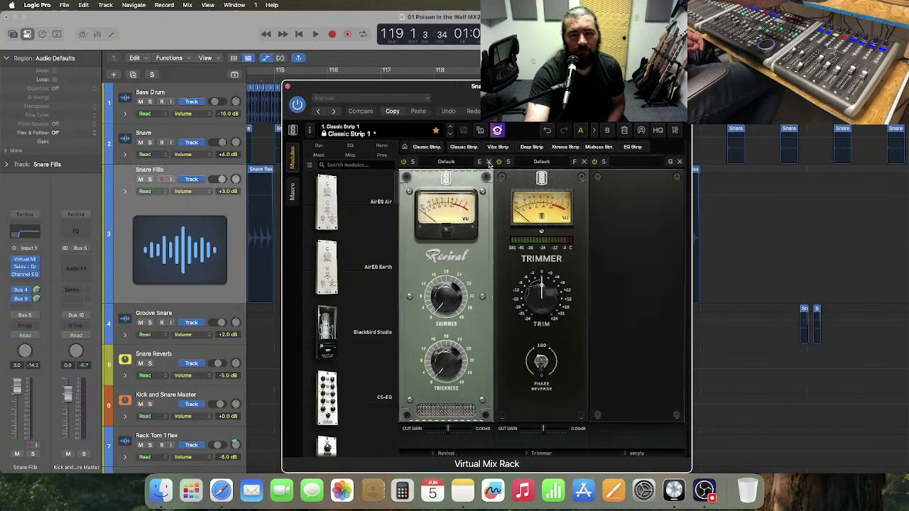
{"action": "left_click", "coordinate": [319, 145]}
{"action": "scroll", "coordinate": [363, 247], "scroll_direction": "down", "scroll_amount": 10}
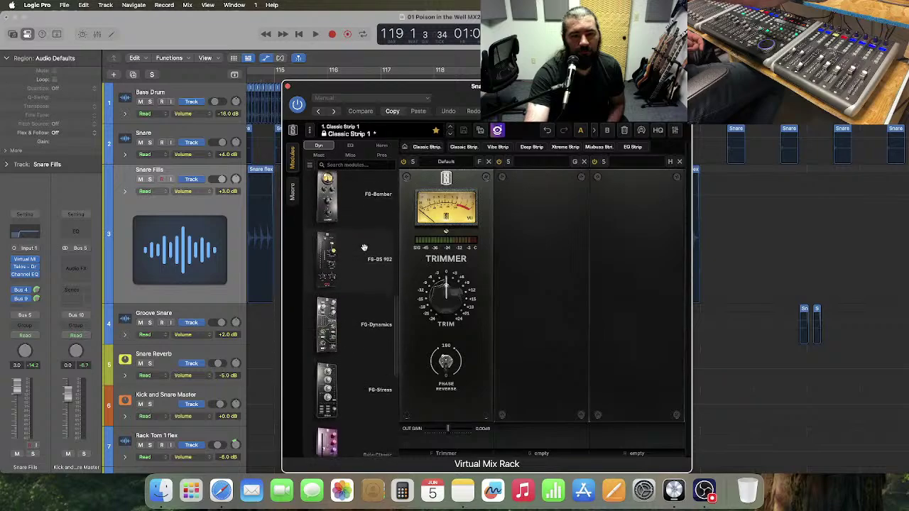
{"action": "left_click_drag", "start_coordinate": [353, 393], "coordinate": [424, 359]}
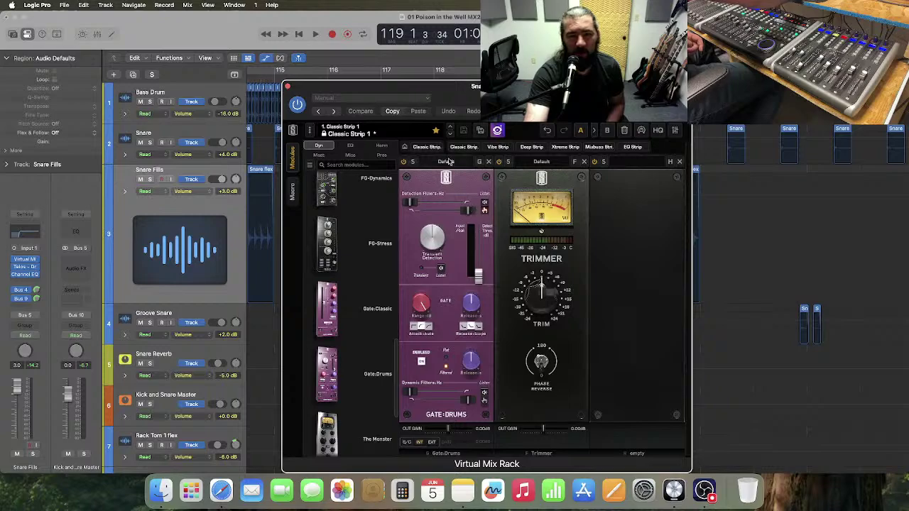
- Try Gate:Drums' Snare Debleed Natural preset while playing the snare roll from bar 116
{"action": "left_click", "coordinate": [446, 162]}
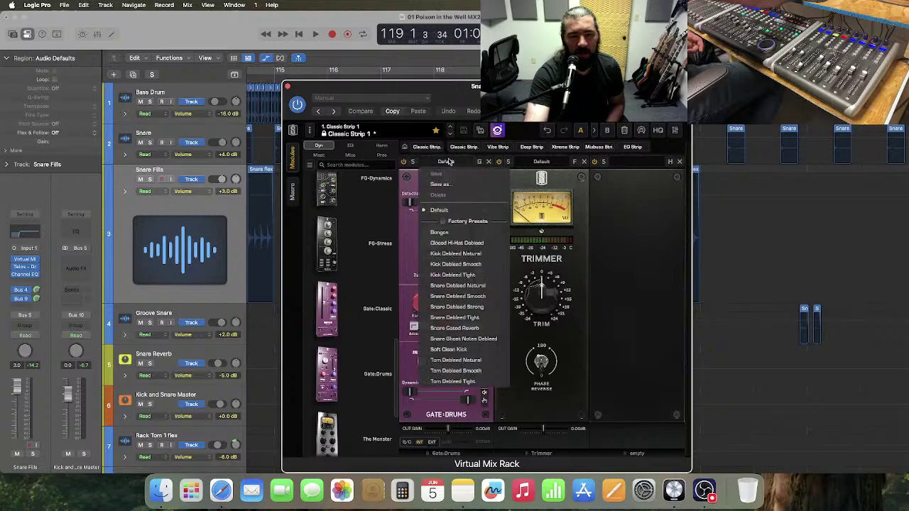
{"action": "left_click", "coordinate": [494, 286]}
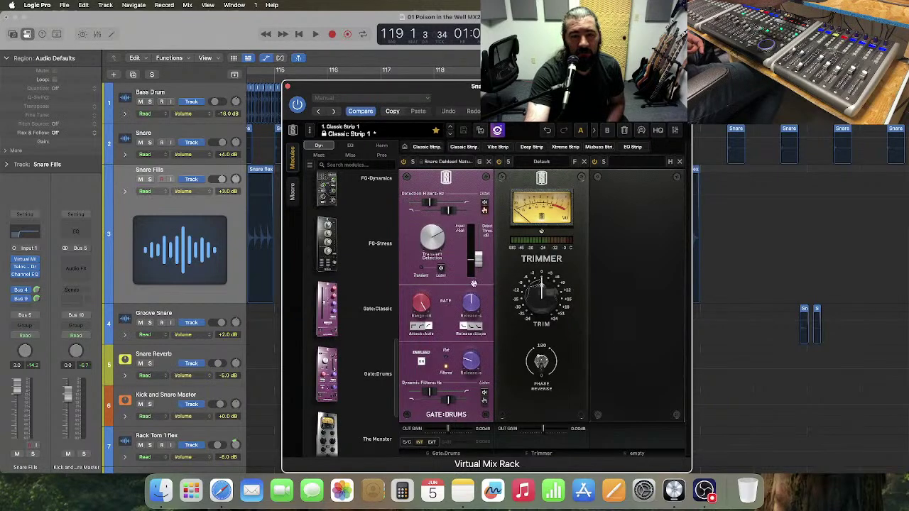
{"action": "left_click_drag", "start_coordinate": [519, 86], "coordinate": [681, 78]}
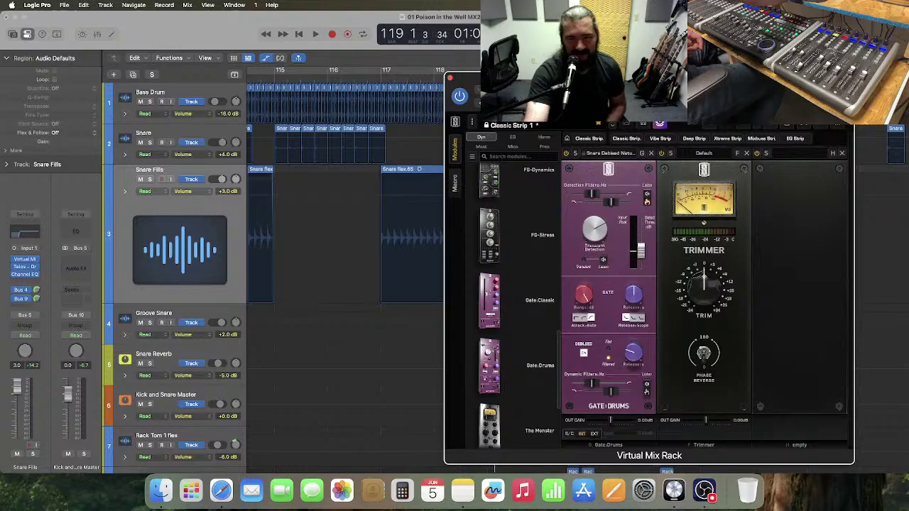
{"action": "left_click", "coordinate": [674, 57]}
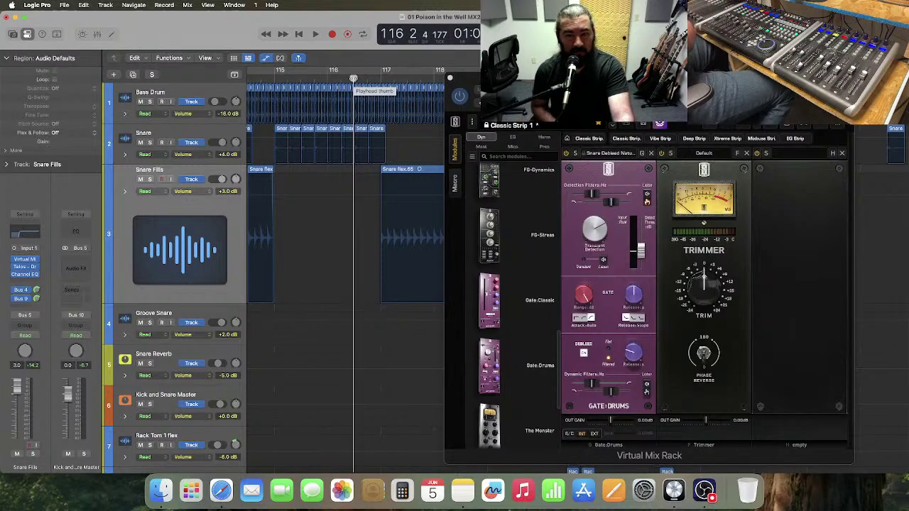
{"action": "key", "text": "space"}
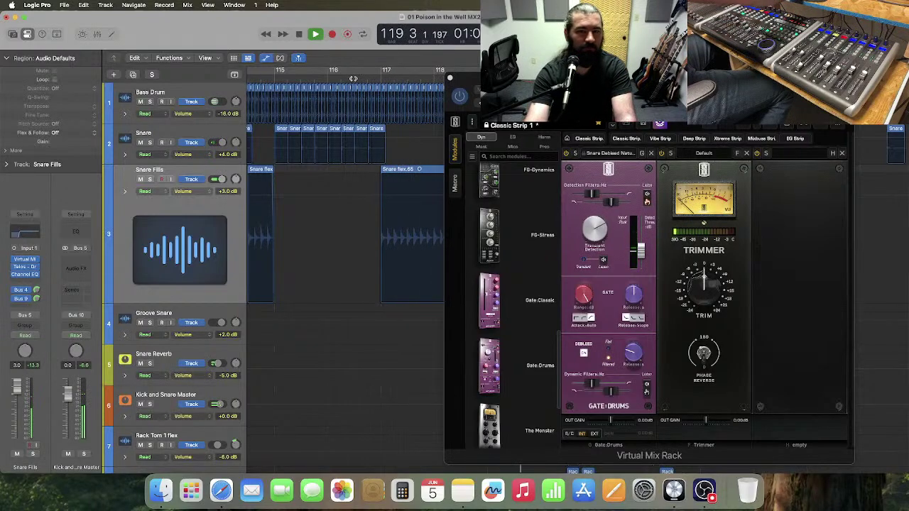
- Try Gate:Drums' Snare Debleed Smooth preset on the snare roll
{"action": "left_click", "coordinate": [607, 153]}
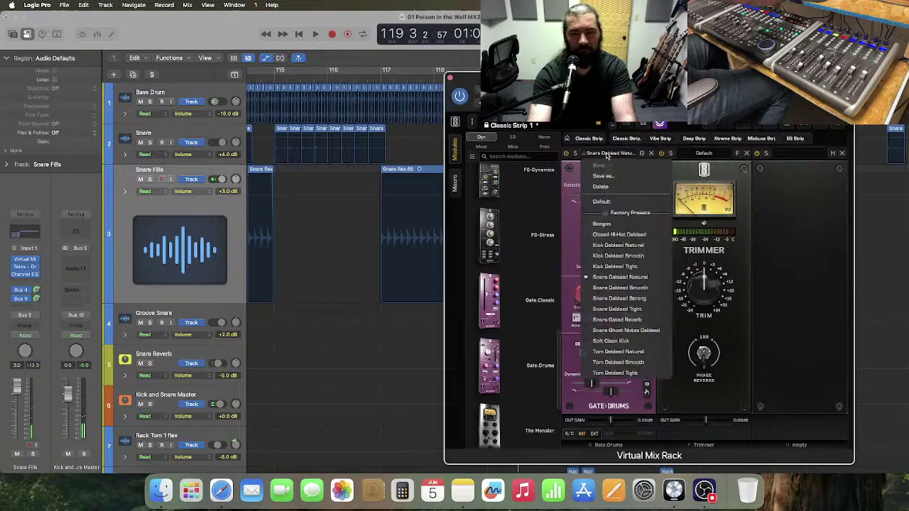
{"action": "left_click", "coordinate": [651, 298]}
{"action": "key", "text": "space"}
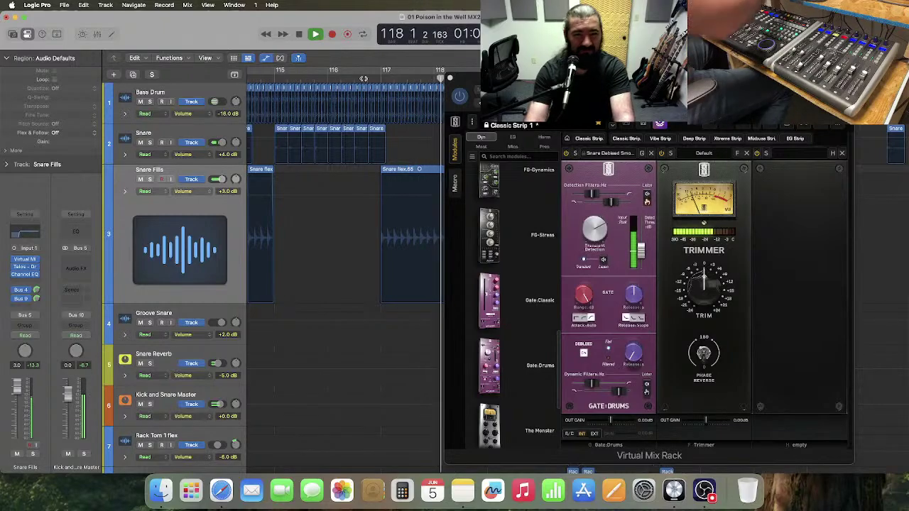
{"action": "key", "text": "space"}
- Try Gate:Drums' Snare Debleed Strong preset while playing the snare roll from bar 116
{"action": "left_click", "coordinate": [609, 154]}
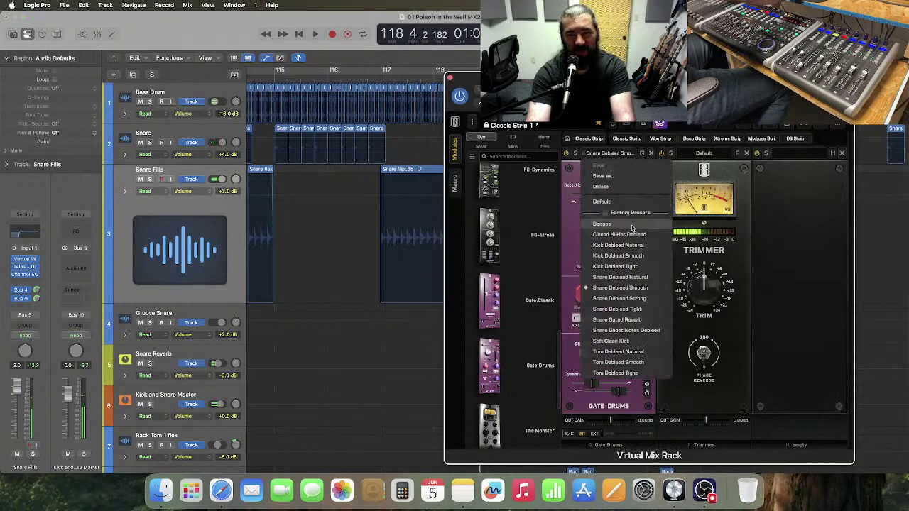
{"action": "left_click", "coordinate": [653, 299]}
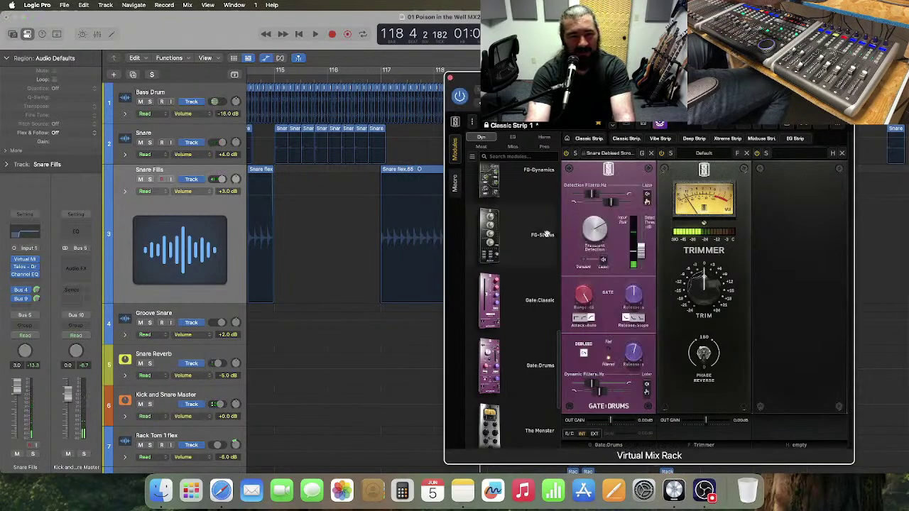
{"action": "left_click", "coordinate": [346, 81]}
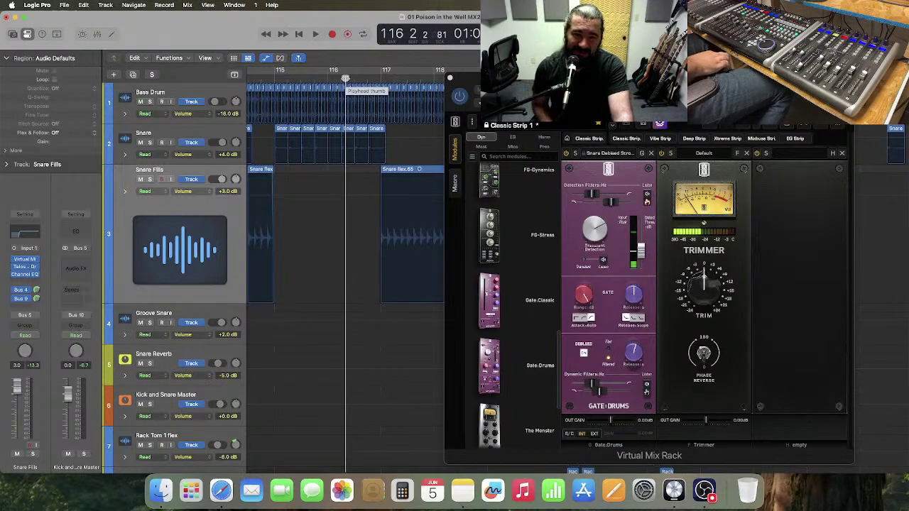
{"action": "key", "text": "space"}
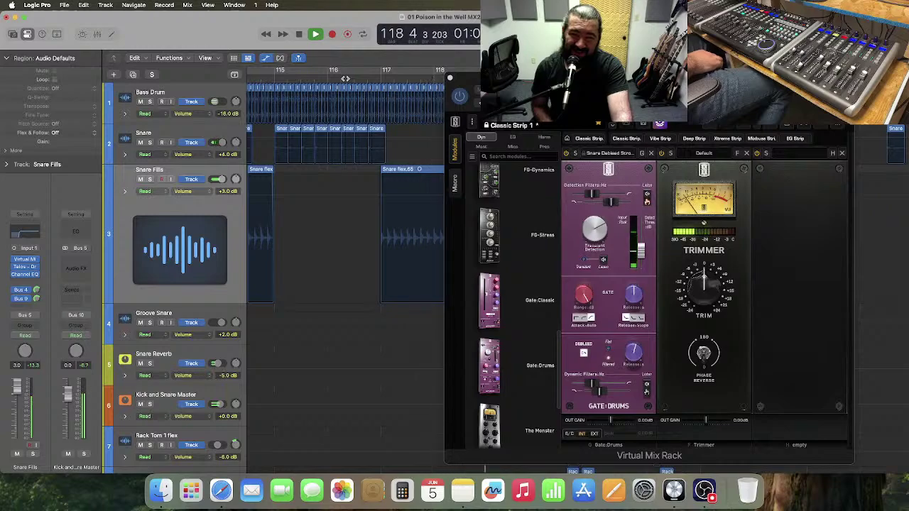
{"action": "key", "text": "space"}
- Load Gate:Drums' Snare Debleed Tight preset and play the snare roll from bar 116
{"action": "left_click", "coordinate": [619, 154]}
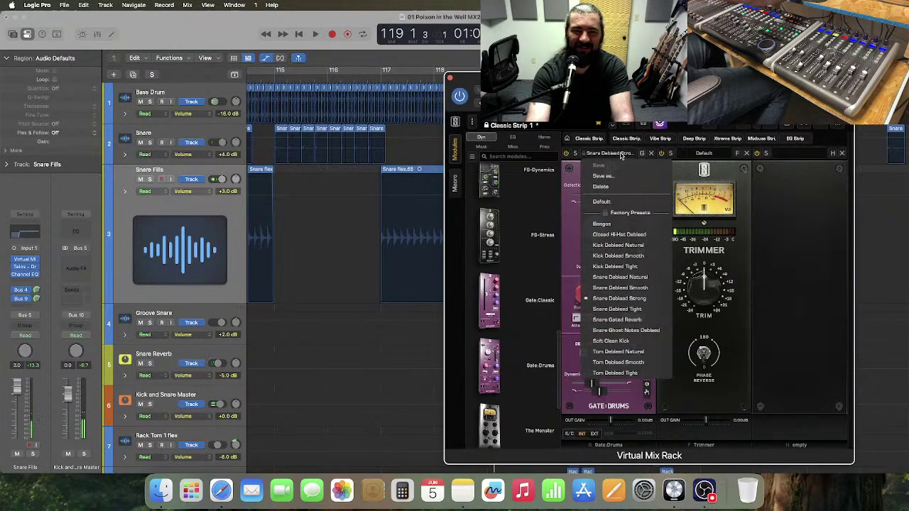
{"action": "left_click", "coordinate": [652, 310]}
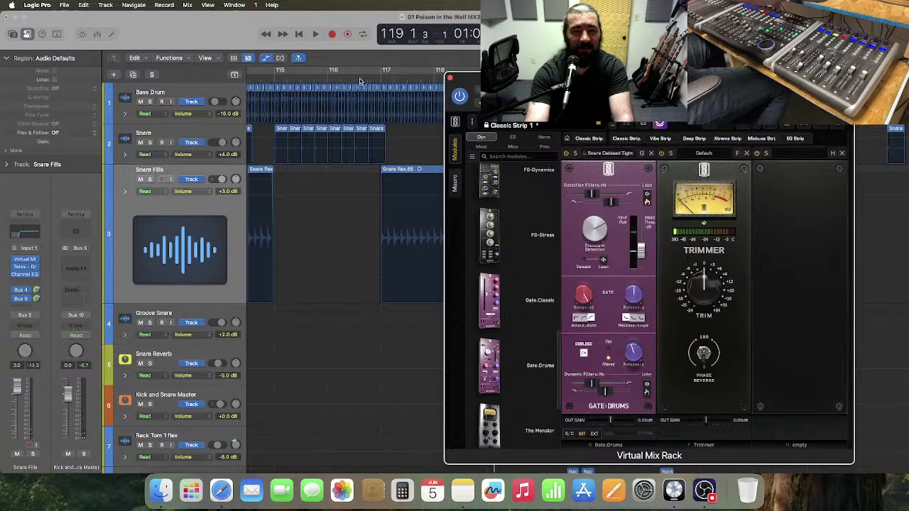
{"action": "double_click", "coordinate": [360, 80]}
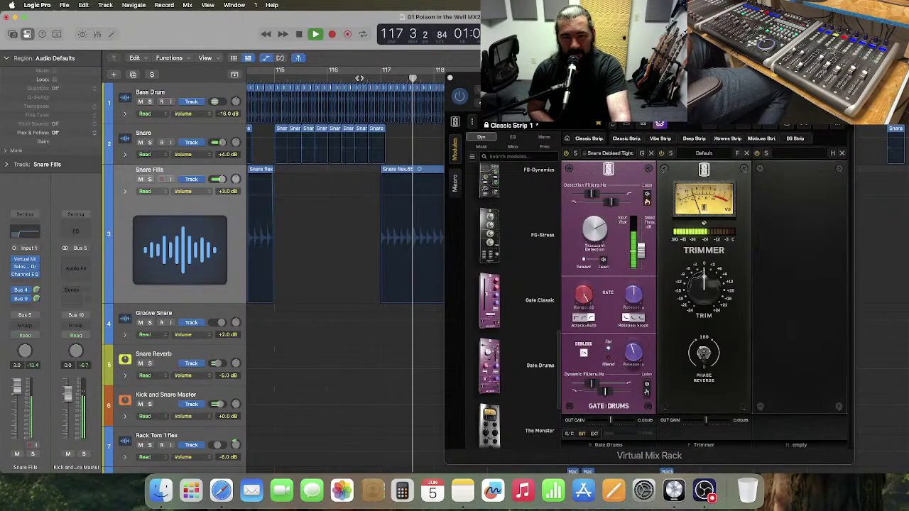
{"action": "key", "text": "space"}
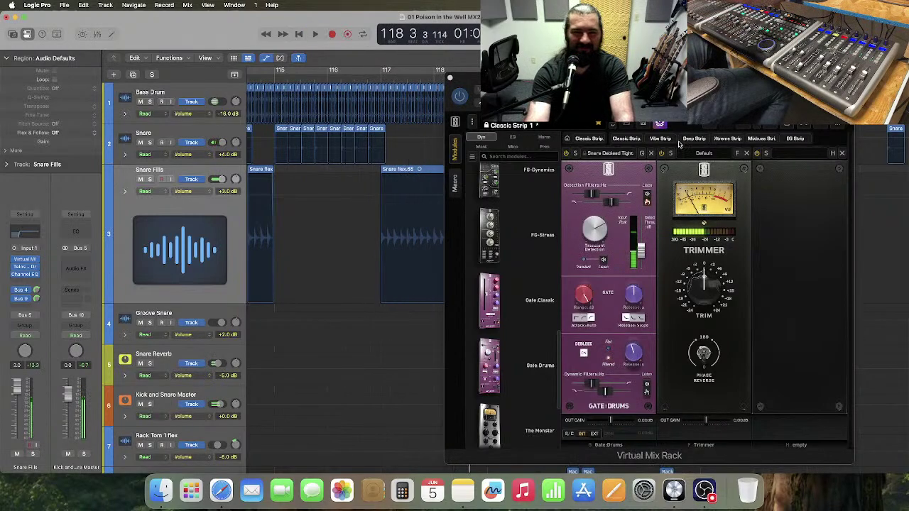
- Load Gate:Drums' Snare Gated Reverb preset and play the snare roll from bar 116
{"action": "left_click", "coordinate": [620, 155]}
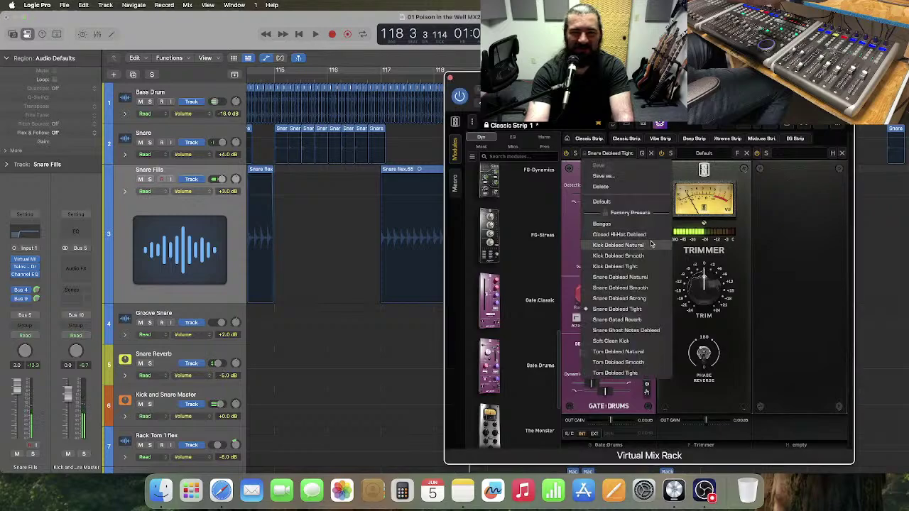
{"action": "left_click", "coordinate": [650, 323]}
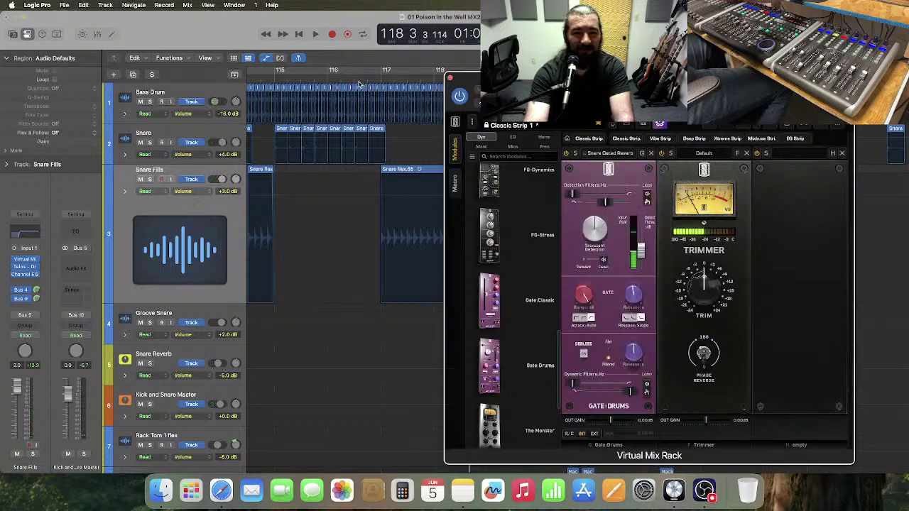
{"action": "left_click", "coordinate": [360, 83]}
{"action": "key", "text": "space"}
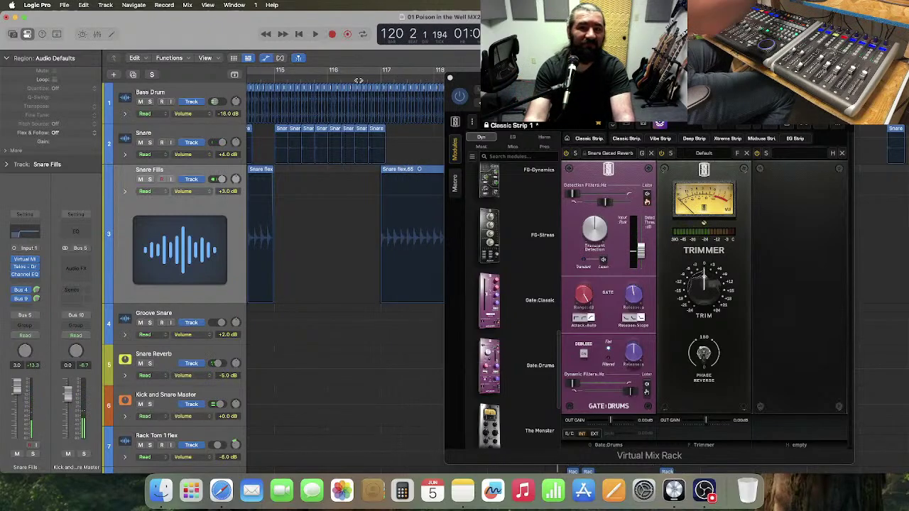
- Bypass Virtual Mix Rack on Snare Fills and play the ungated snare roll from bar 116
{"action": "left_click", "coordinate": [462, 97]}
{"action": "left_click", "coordinate": [342, 78]}
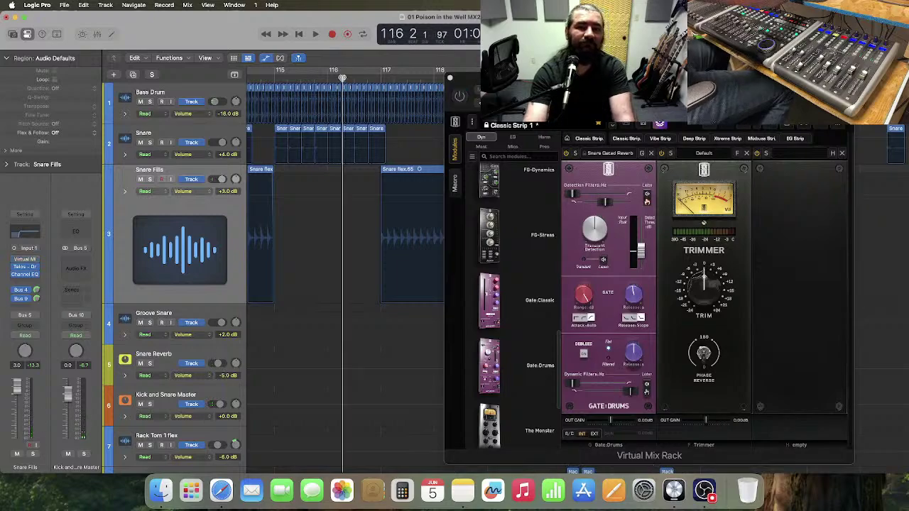
{"action": "key", "text": "space"}
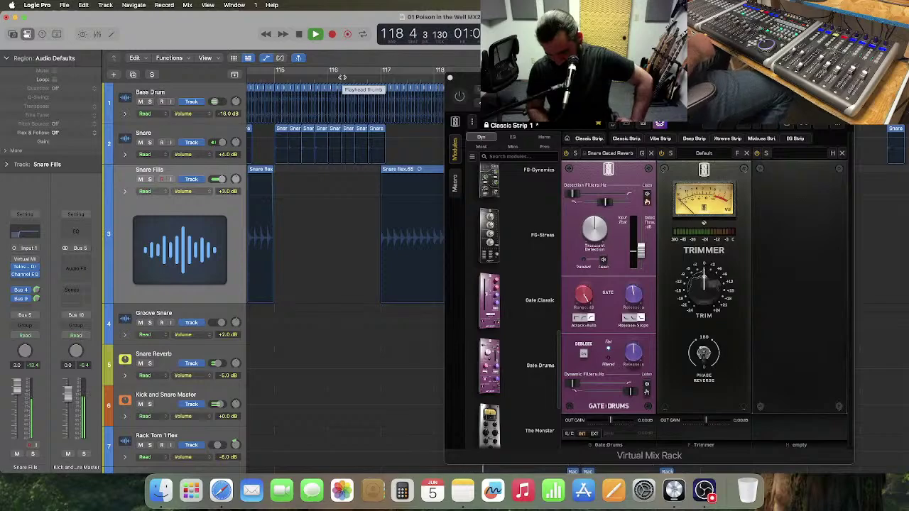
{"action": "key", "text": "space"}
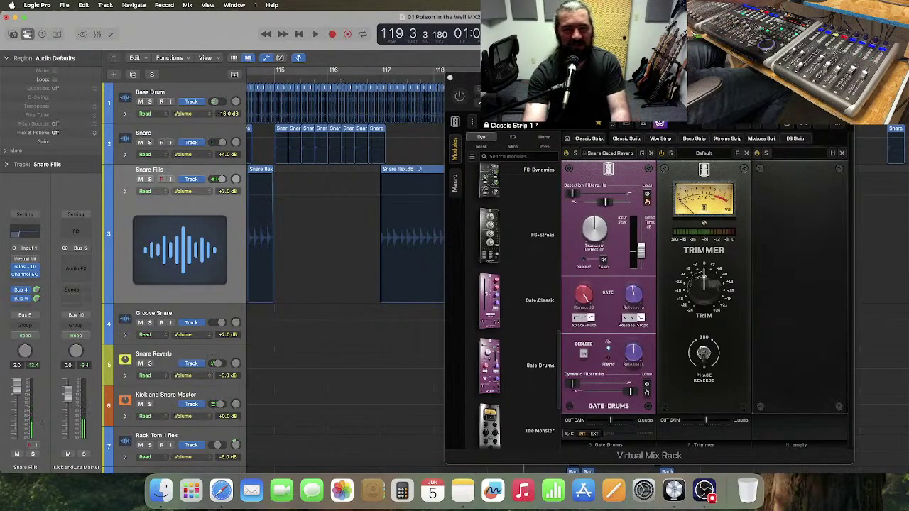
- Re-enable Virtual Mix Rack, replay the snare roll from bar 116 for comparison, and close the plug-in window
{"action": "left_click", "coordinate": [460, 98]}
{"action": "left_click", "coordinate": [350, 83]}
{"action": "key", "text": "space"}
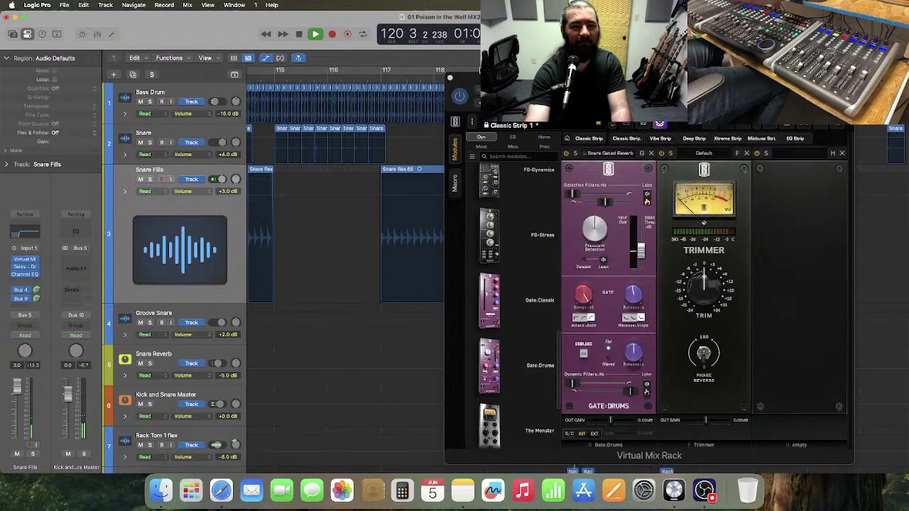
{"action": "left_click", "coordinate": [449, 80]}
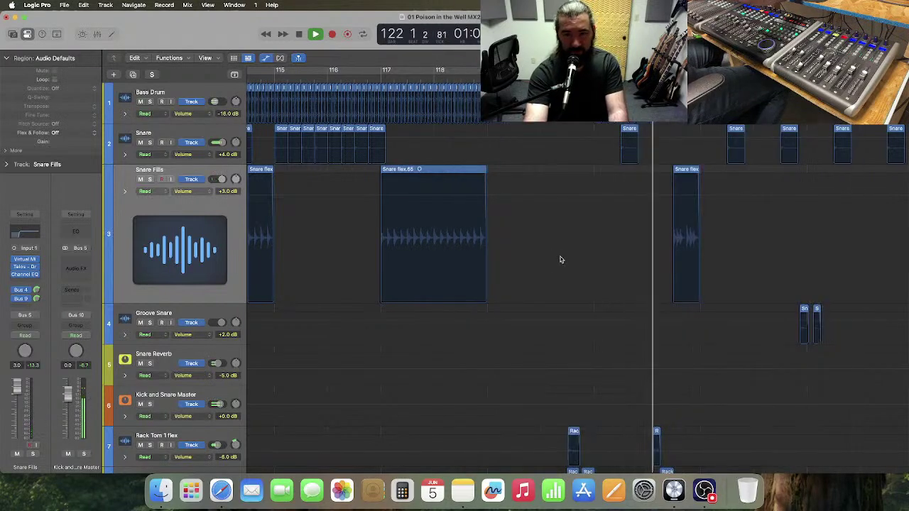
{"action": "key", "text": "space"}
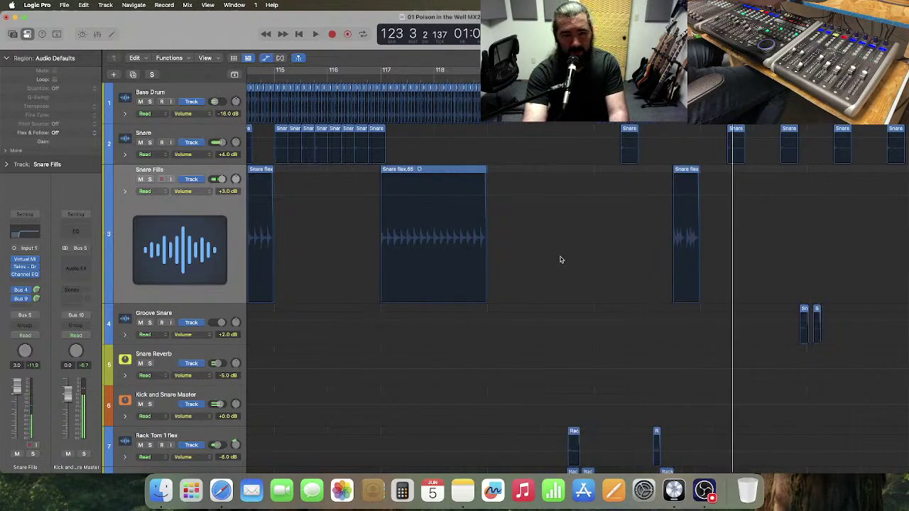
- Play on from bar 123 through Chorus 2 to bar 147, listening to the gated snare fills
{"action": "left_click", "coordinate": [99, 34]}
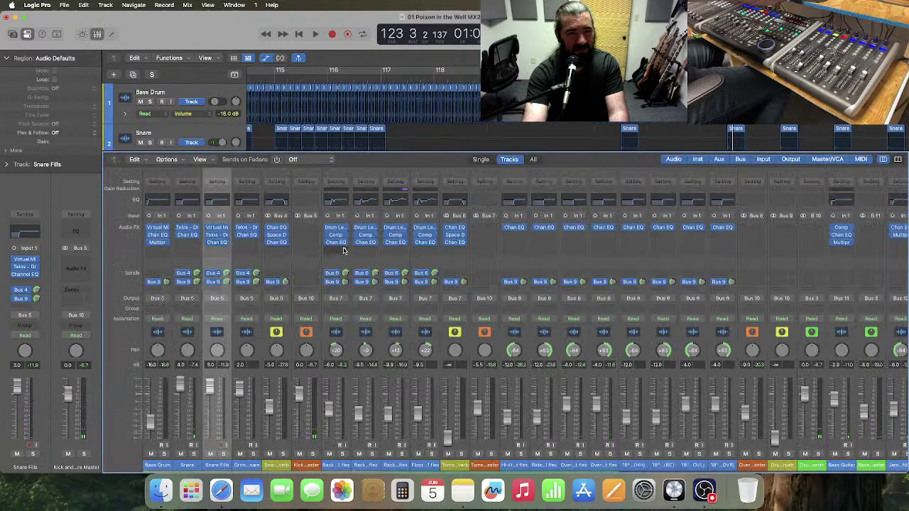
{"action": "left_click", "coordinate": [98, 34]}
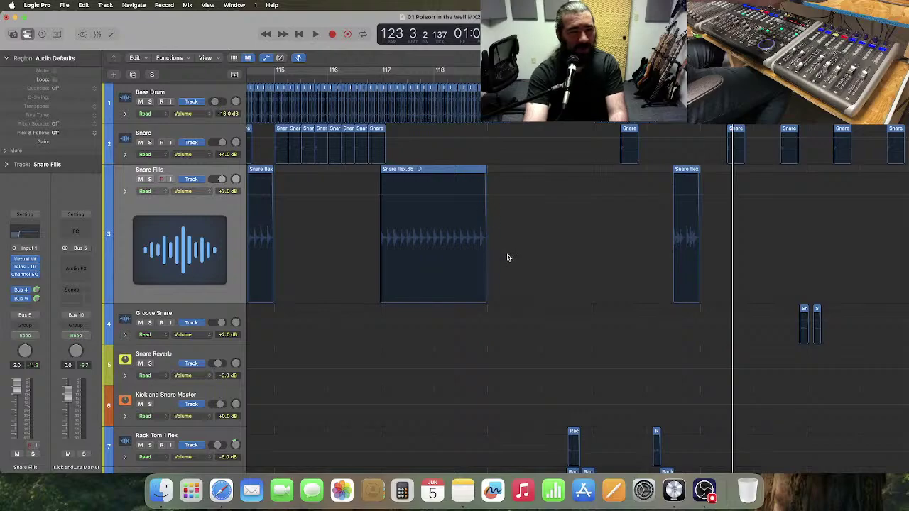
{"action": "scroll", "coordinate": [656, 209], "scroll_direction": "right", "scroll_amount": 10}
{"action": "left_click", "coordinate": [656, 208]}
{"action": "key", "text": "space"}
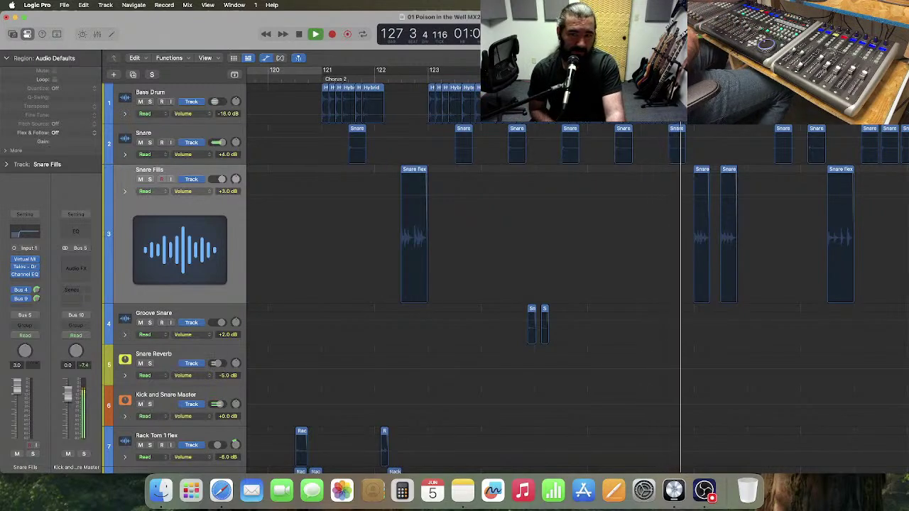
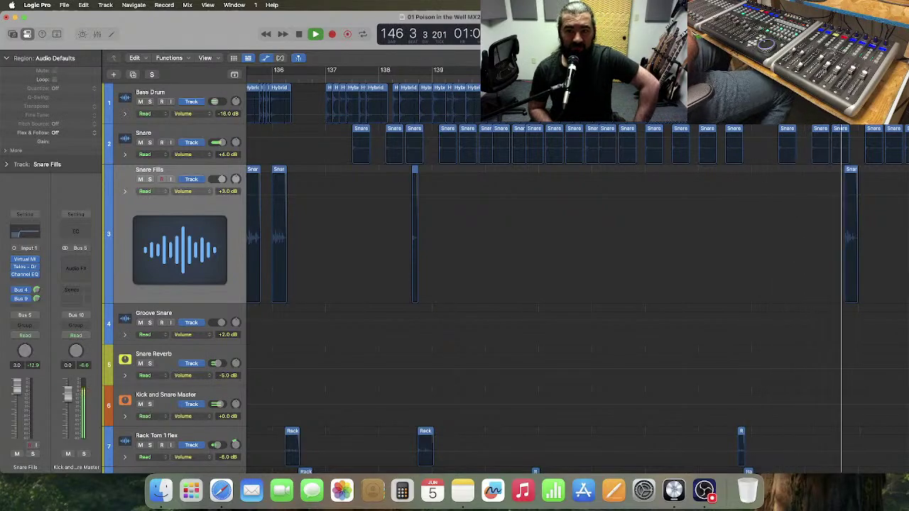
{"action": "key", "text": "space"}
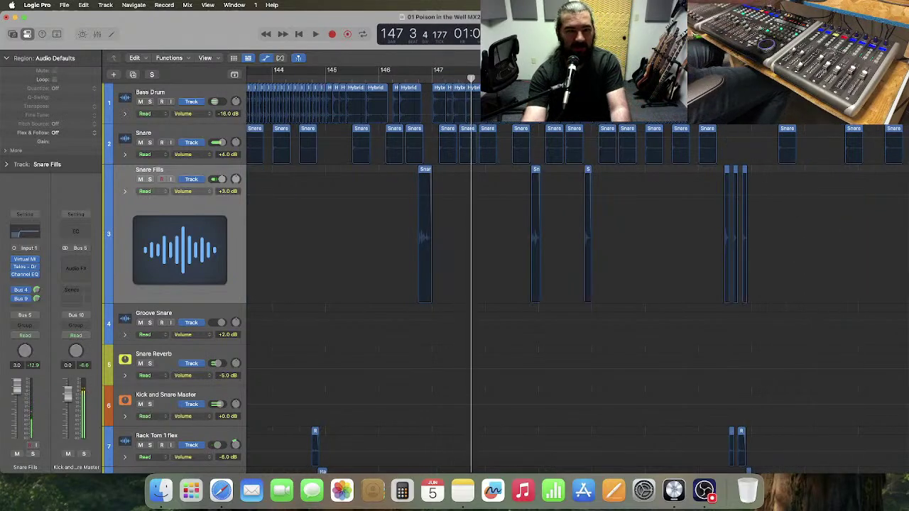
- Go back to bar 134 and play the Snare Fills regions around bar 135 with the gate active
{"action": "scroll", "coordinate": [351, 216], "scroll_direction": "left", "scroll_amount": 15}
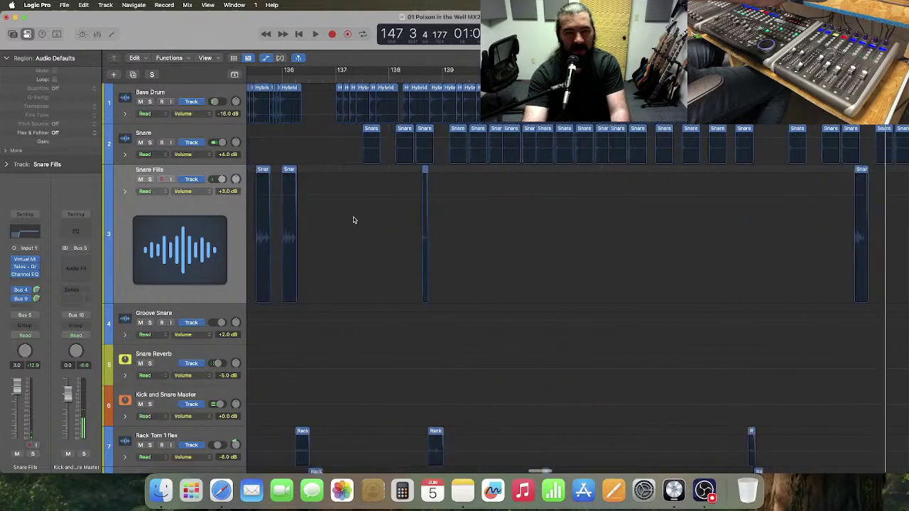
{"action": "scroll", "coordinate": [353, 216], "scroll_direction": "right", "scroll_amount": 2}
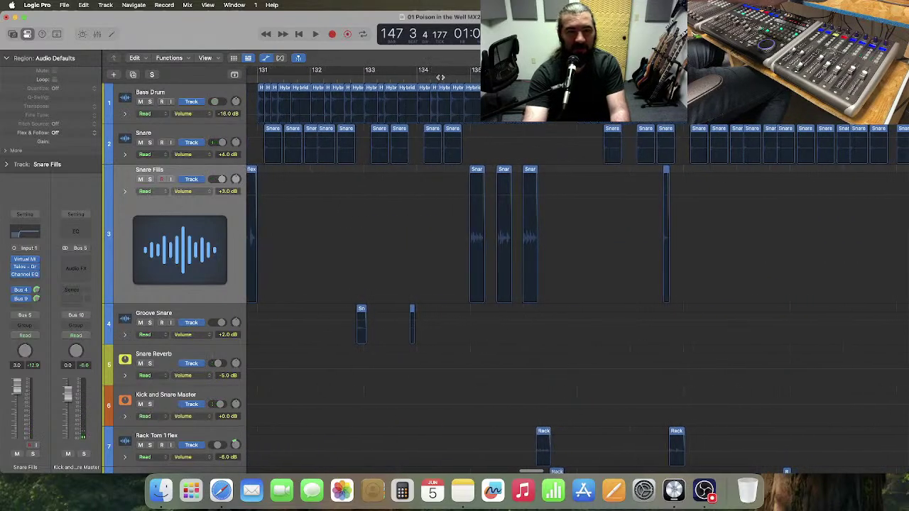
{"action": "key", "text": "space"}
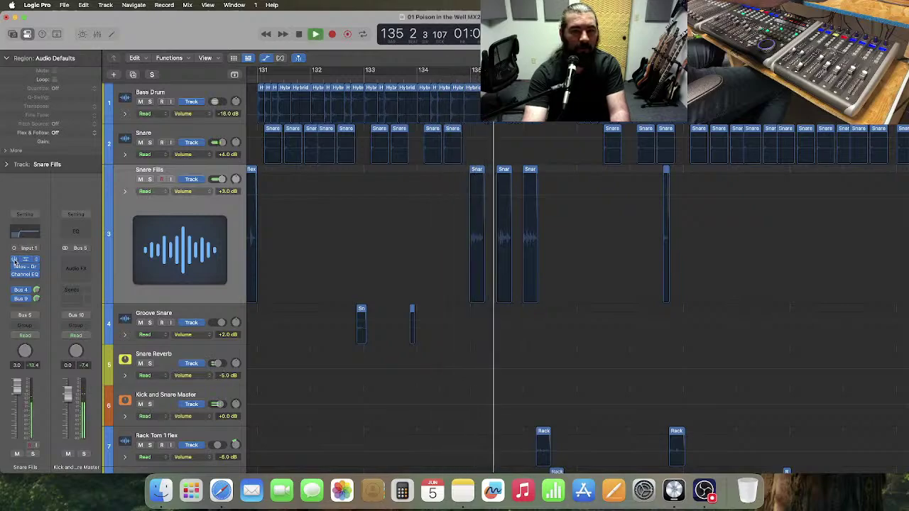
{"action": "key", "text": "space"}
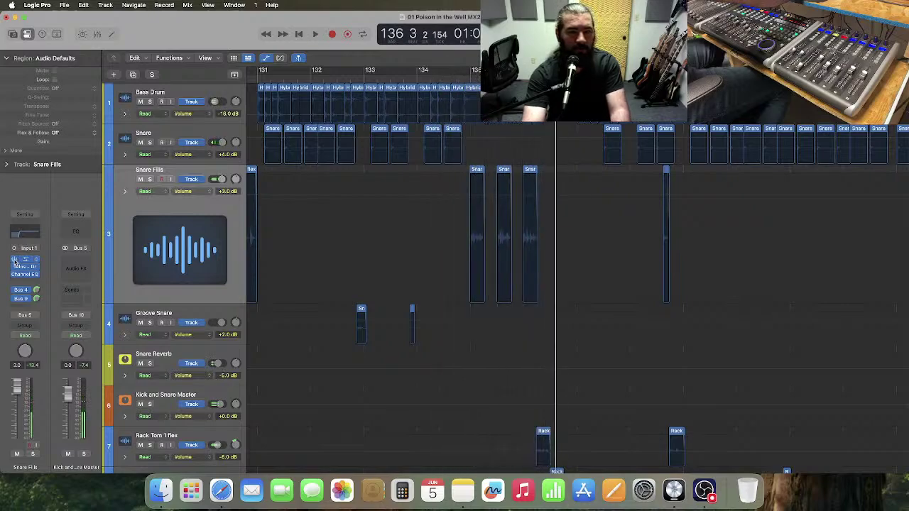
- Bypass Virtual Mix Rack on the Snare Fills channel and replay the bar 135 fills from bar 134
{"action": "left_click", "coordinate": [428, 79]}
{"action": "key", "text": "space"}
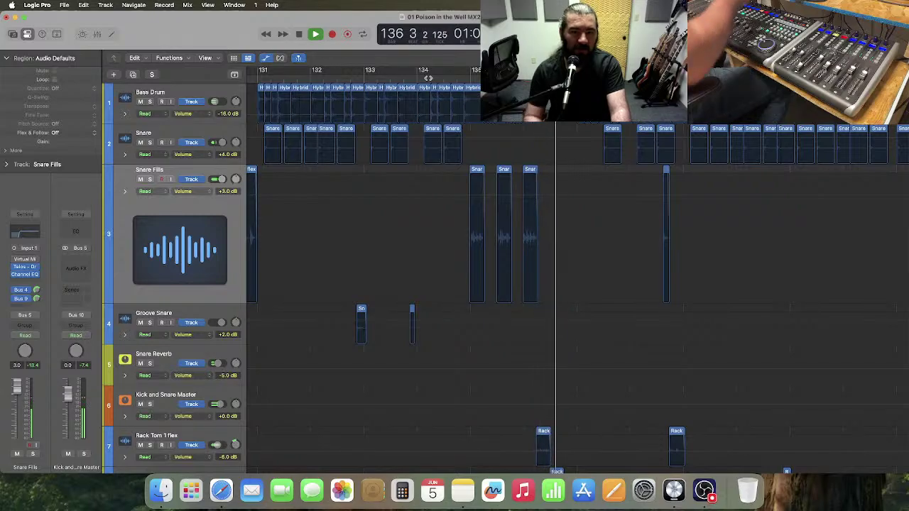
{"action": "key", "text": "space"}
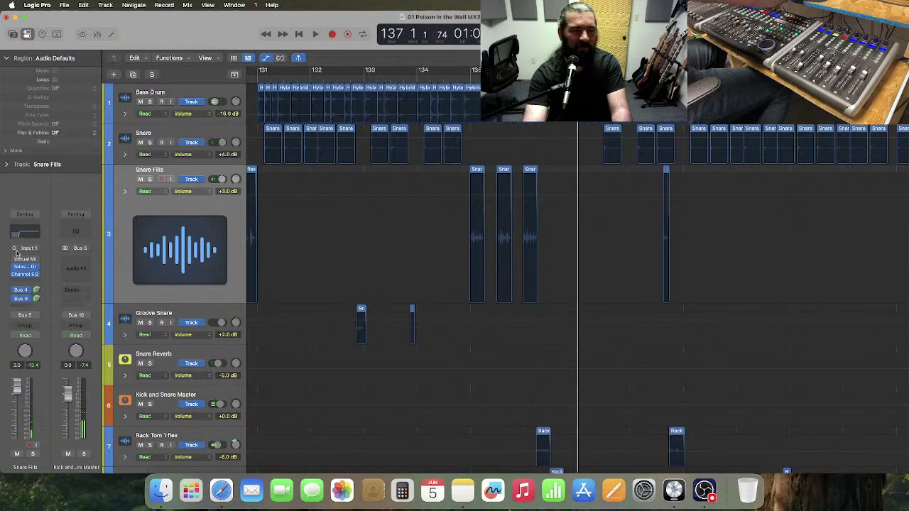
- Reactivate Virtual Mix Rack on Snare Fills and play from bar 134 through to bar 153
{"action": "left_click", "coordinate": [418, 80]}
{"action": "key", "text": "space"}
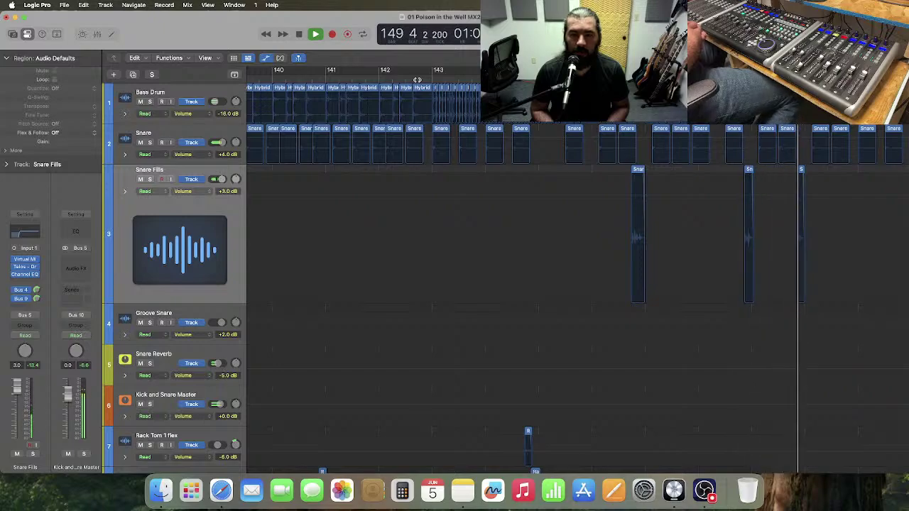
{"action": "key", "text": "super+space"}
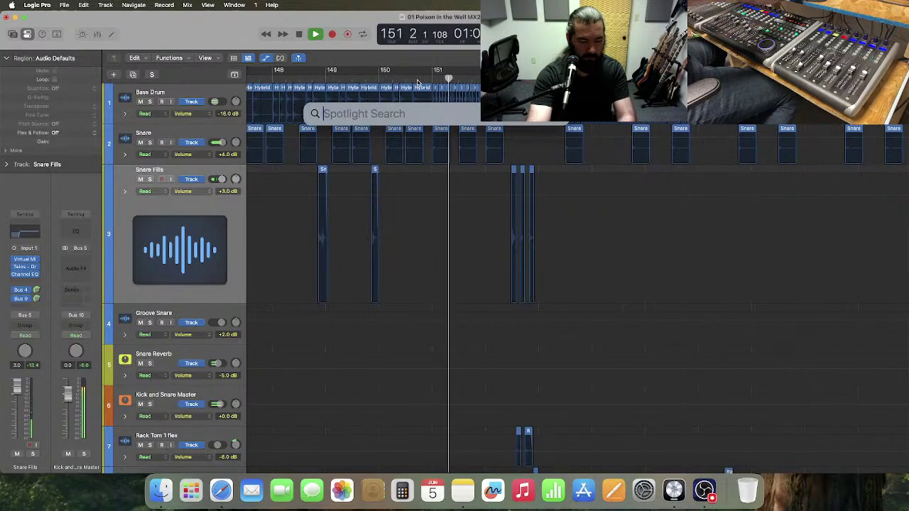
{"action": "left_click", "coordinate": [442, 250]}
{"action": "key", "text": "space"}
- Solo the Snare Fills track and play its fills from bar 146
{"action": "scroll", "coordinate": [447, 246], "scroll_direction": "left", "scroll_amount": 5}
{"action": "scroll", "coordinate": [447, 247], "scroll_direction": "left", "scroll_amount": 1}
{"action": "scroll", "coordinate": [447, 246], "scroll_direction": "left", "scroll_amount": 4}
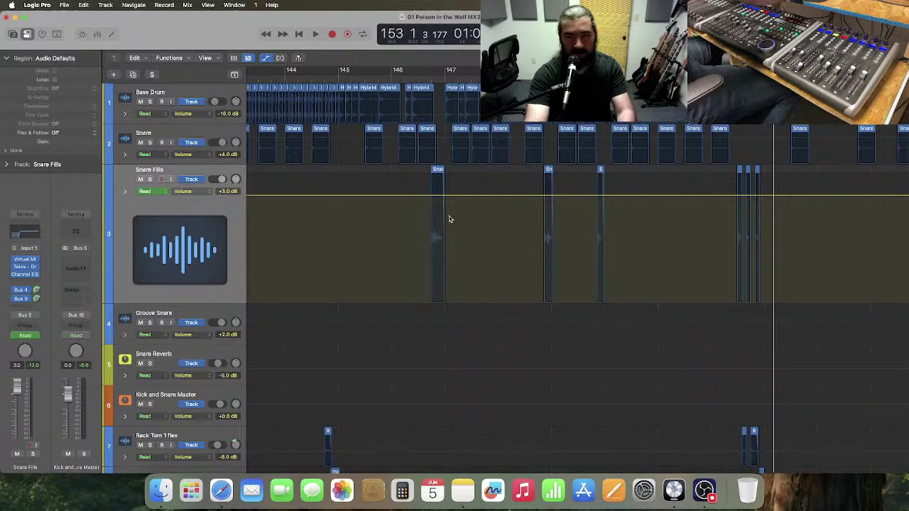
{"action": "left_click", "coordinate": [407, 76]}
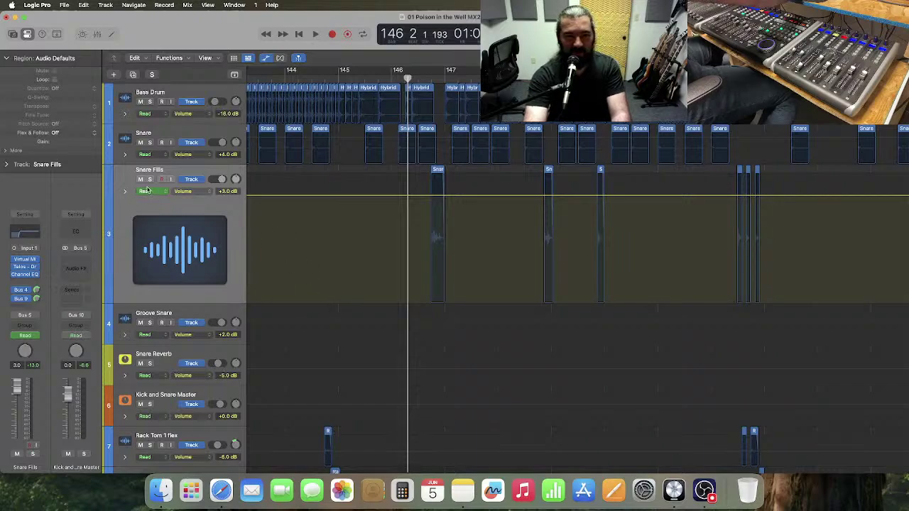
{"action": "left_click", "coordinate": [151, 75]}
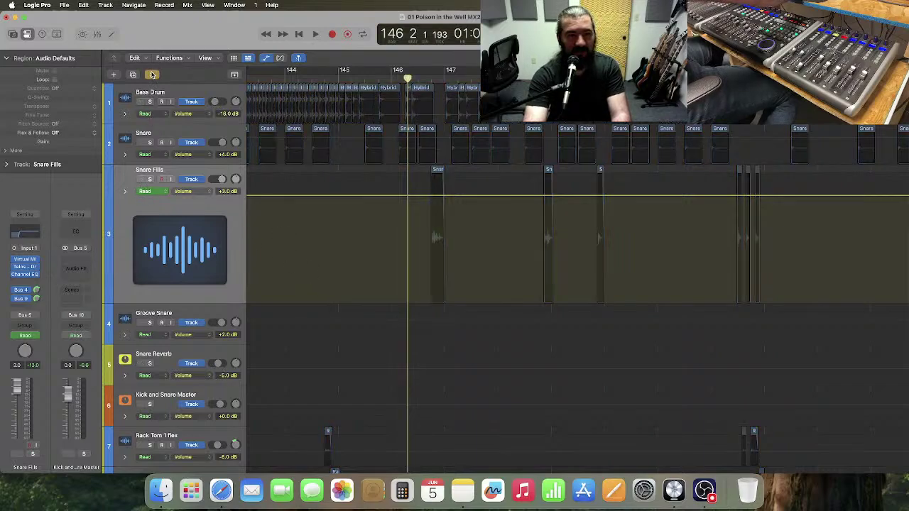
{"action": "left_click", "coordinate": [149, 179]}
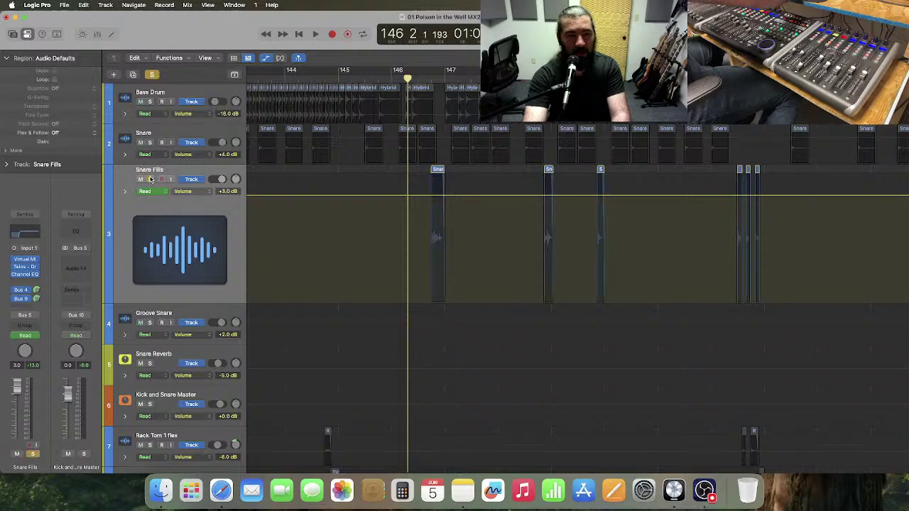
{"action": "key", "text": "space"}
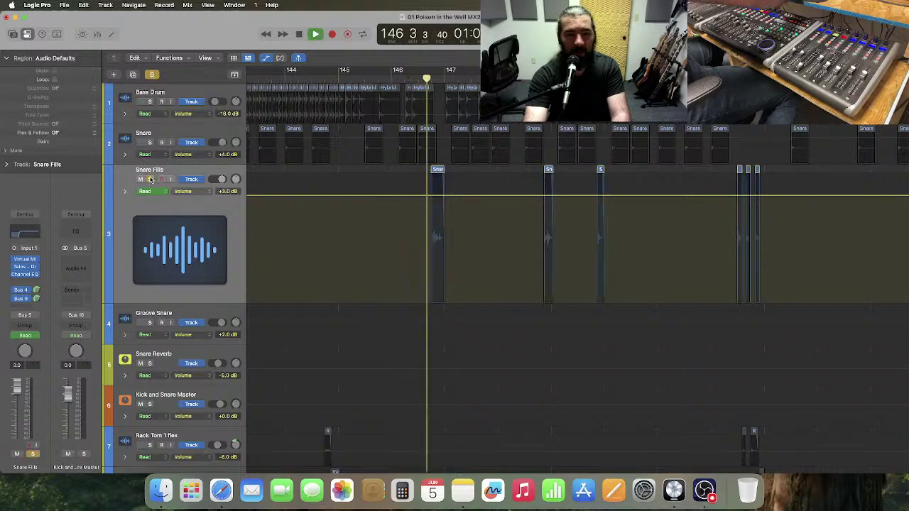
- Turn off the solo, play the full mix from bar 146, and set the Snare Fills volume to +4.0 dB
{"action": "left_click", "coordinate": [150, 74]}
{"action": "double_click", "coordinate": [406, 77]}
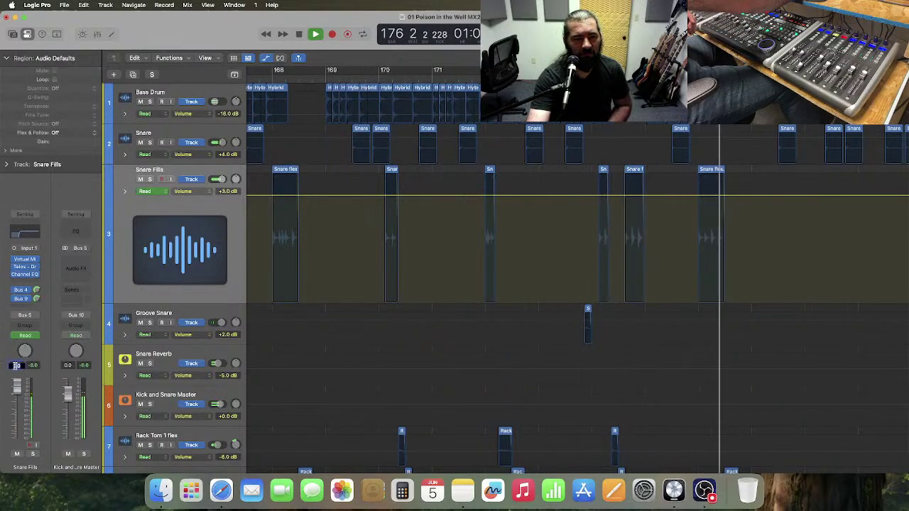
{"action": "type", "text": "4"}
{"action": "key", "text": "Return"}
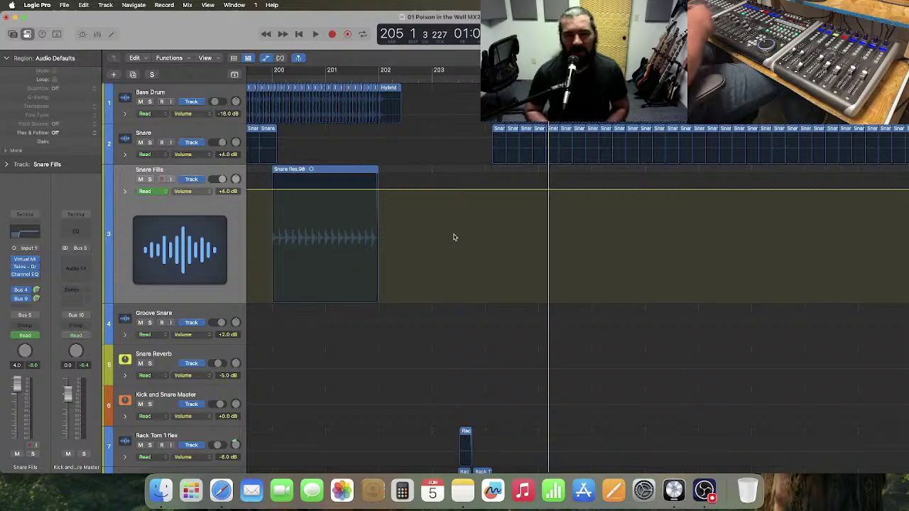
- Play the Chorus 3 snare fills in the full mix from bar 306 through to bar 334
{"action": "scroll", "coordinate": [458, 239], "scroll_direction": "right", "scroll_amount": 10}
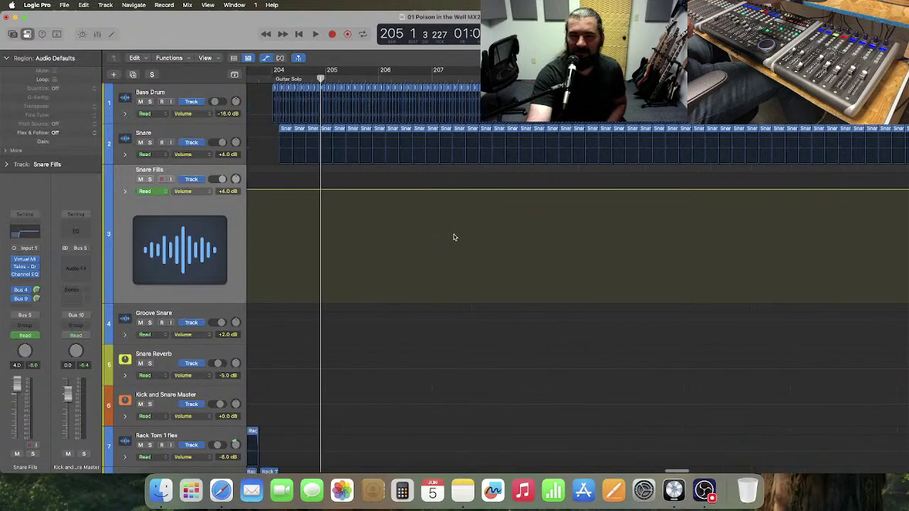
{"action": "scroll", "coordinate": [504, 266], "scroll_direction": "right", "scroll_amount": 20}
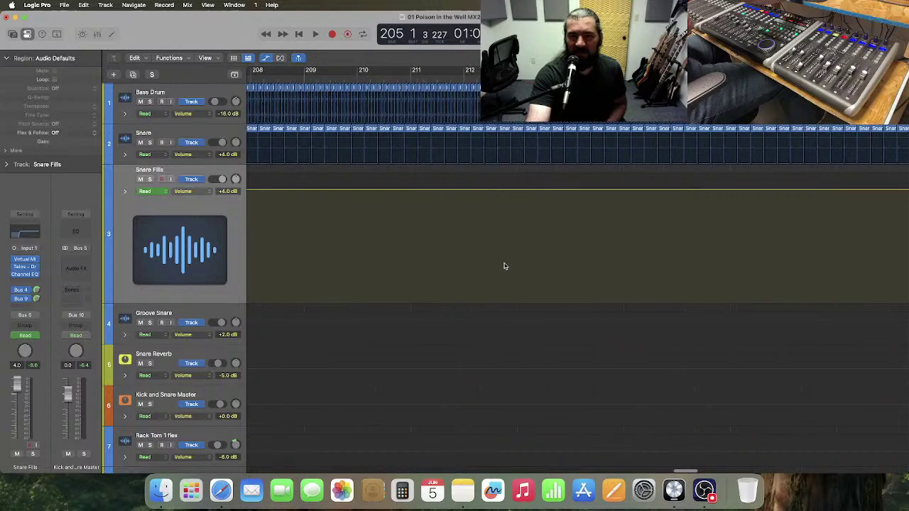
{"action": "scroll", "coordinate": [504, 266], "scroll_direction": "right", "scroll_amount": 20}
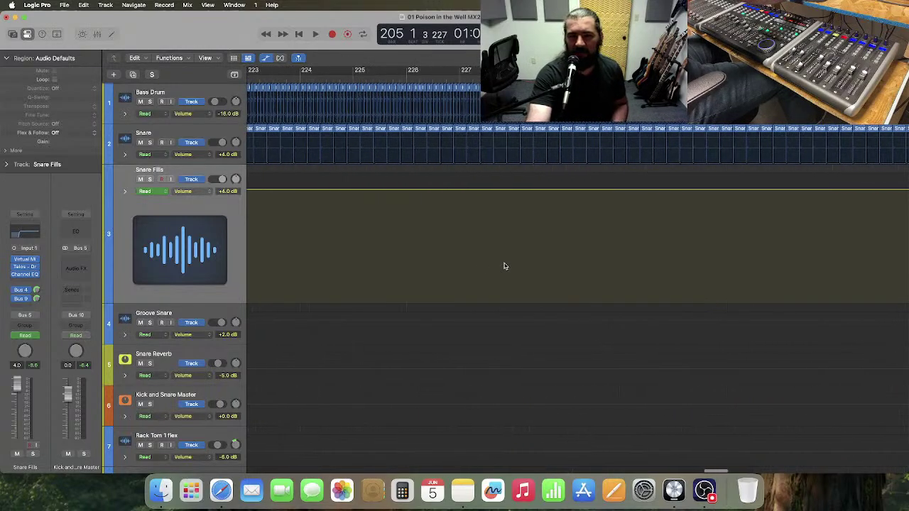
{"action": "scroll", "coordinate": [504, 266], "scroll_direction": "right", "scroll_amount": 20}
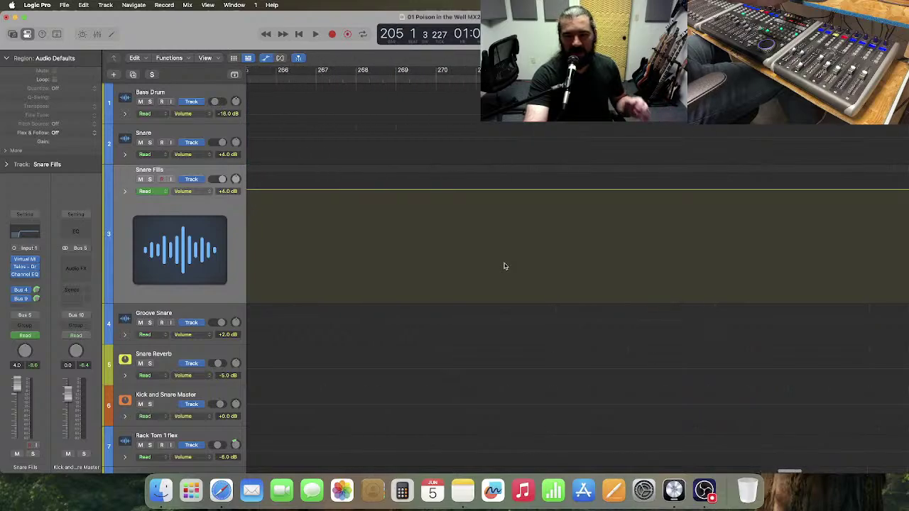
{"action": "scroll", "coordinate": [504, 266], "scroll_direction": "right", "scroll_amount": 20}
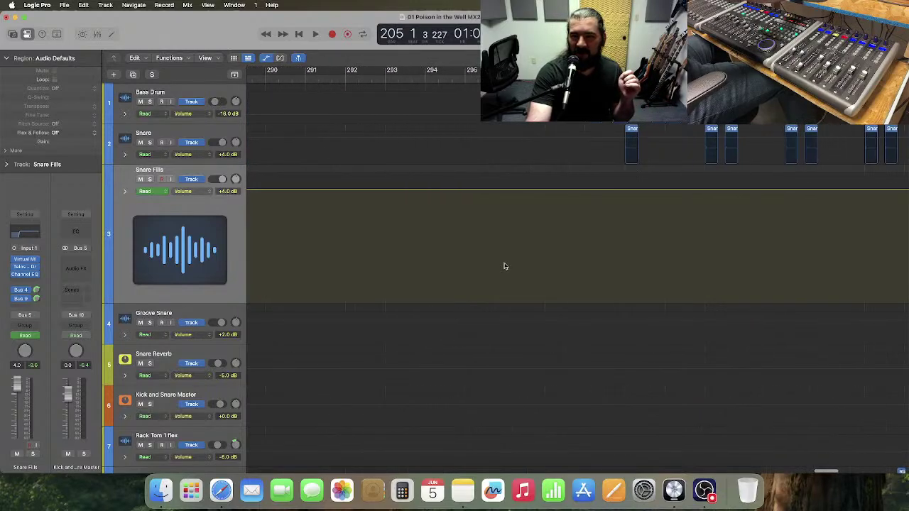
{"action": "scroll", "coordinate": [504, 266], "scroll_direction": "right", "scroll_amount": 5}
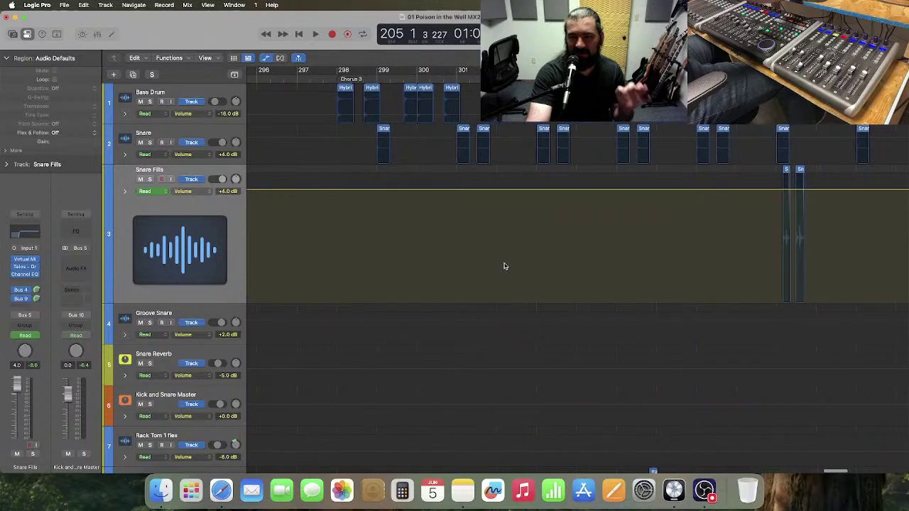
{"action": "scroll", "coordinate": [505, 266], "scroll_direction": "right", "scroll_amount": 5}
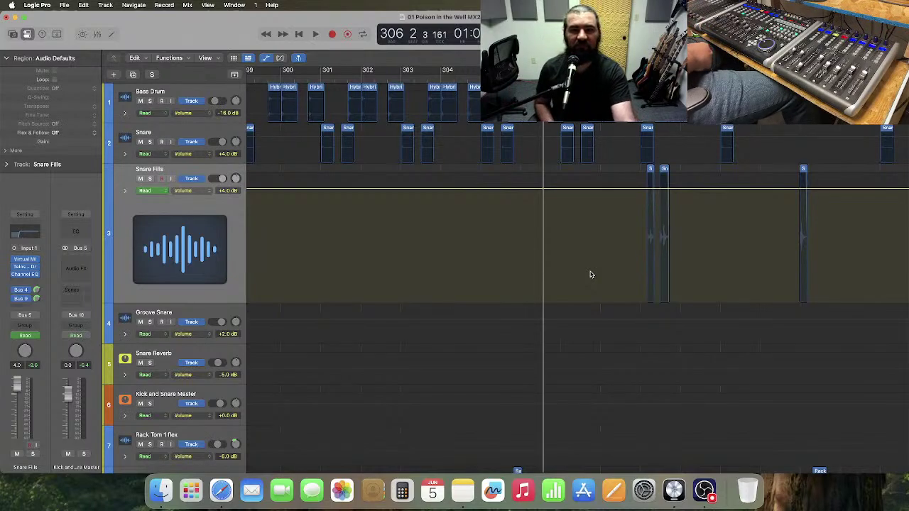
{"action": "key", "text": "space"}
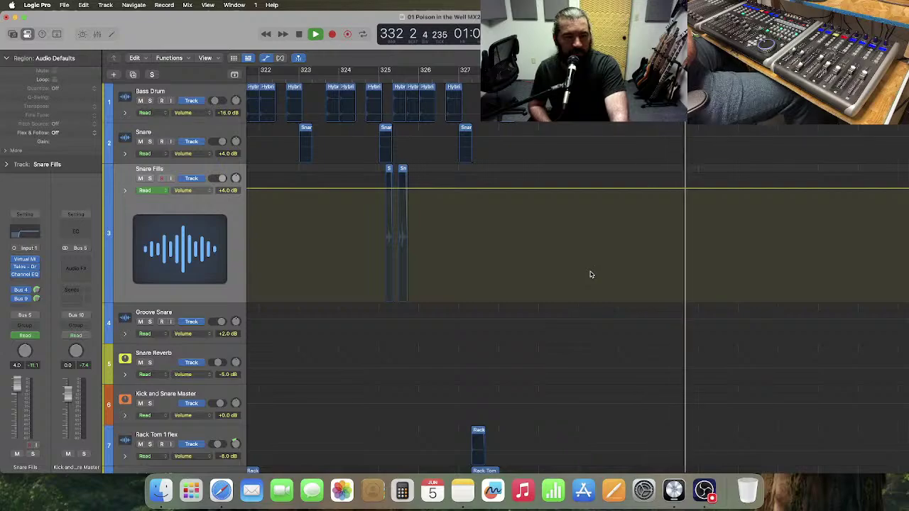
{"action": "key", "text": "space"}
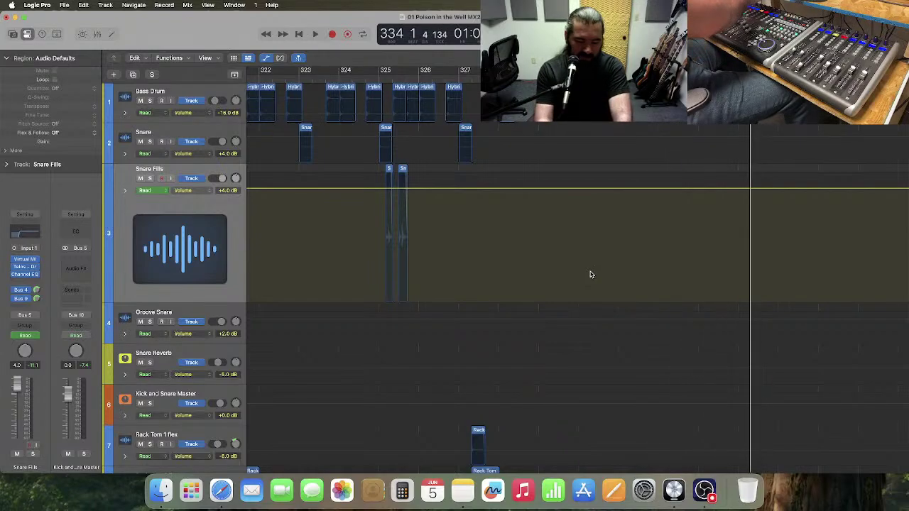
- Delete the volume automation point at the start of the Snare Fills track
{"action": "key", "text": "super+Left"}
{"action": "key", "text": "super+Left"}
{"action": "key", "text": "super+Left"}
{"action": "key", "text": "super+Left"}
{"action": "key", "text": "super+Left"}
{"action": "key", "text": "super+Left"}
{"action": "key", "text": "super+Left"}
{"action": "key", "text": "super+Left"}
{"action": "key", "text": "super+Left"}
{"action": "key", "text": "super+Left"}
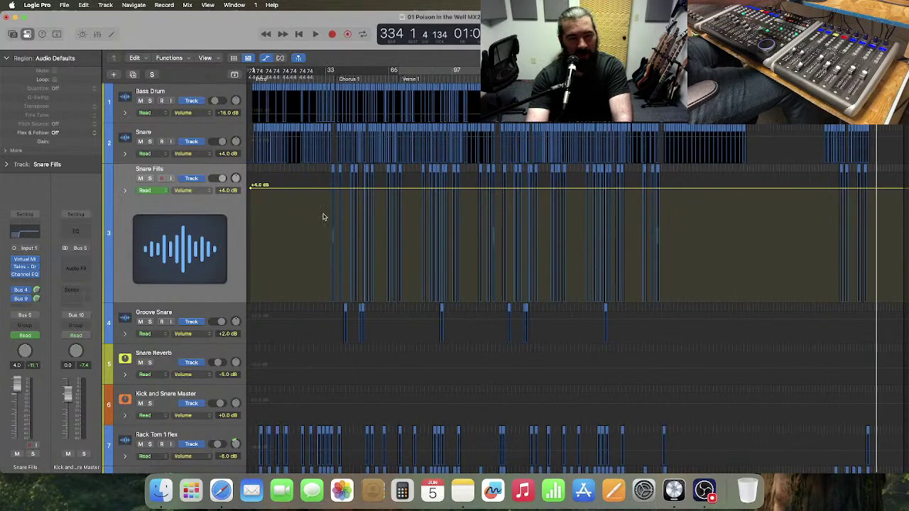
{"action": "left_click_drag", "start_coordinate": [269, 204], "coordinate": [245, 182]}
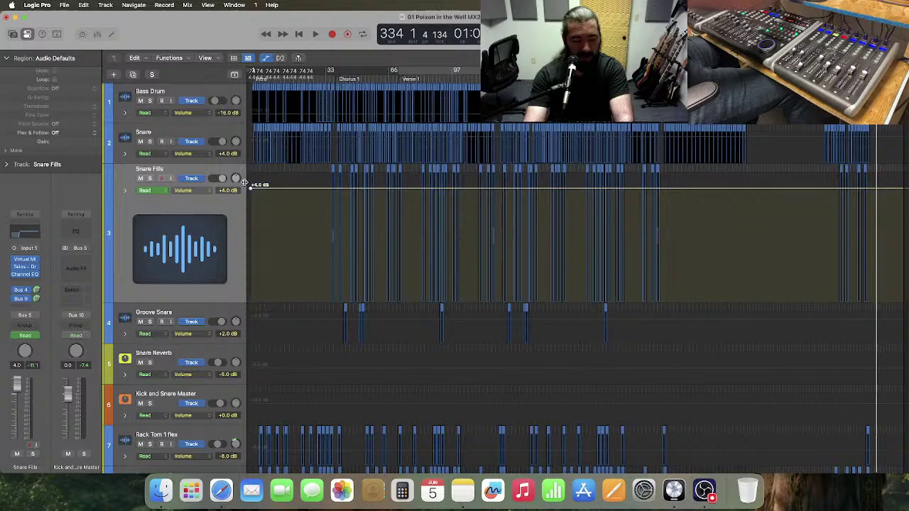
{"action": "key", "text": "Delete"}
- Reset the Snare Fills track to its default height and hide the automation lanes on all tracks
{"action": "left_click", "coordinate": [215, 135]}
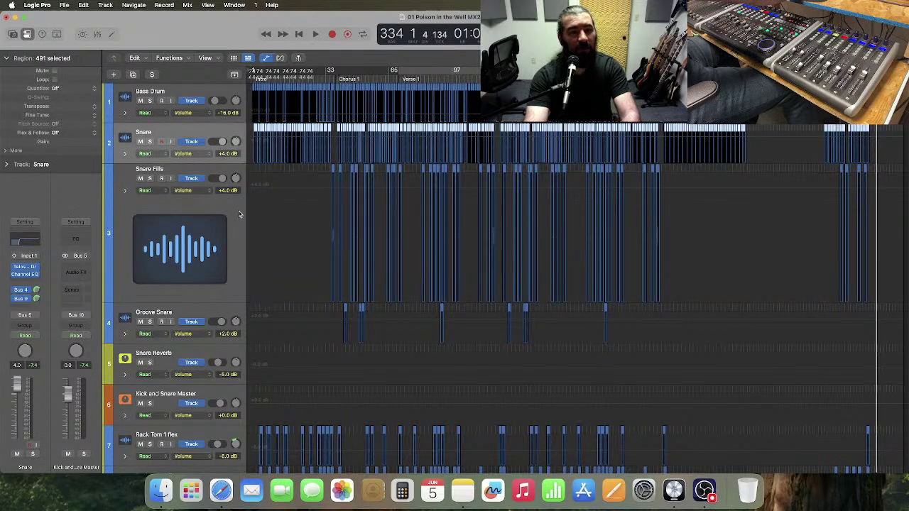
{"action": "left_click", "coordinate": [217, 168], "text": "shift"}
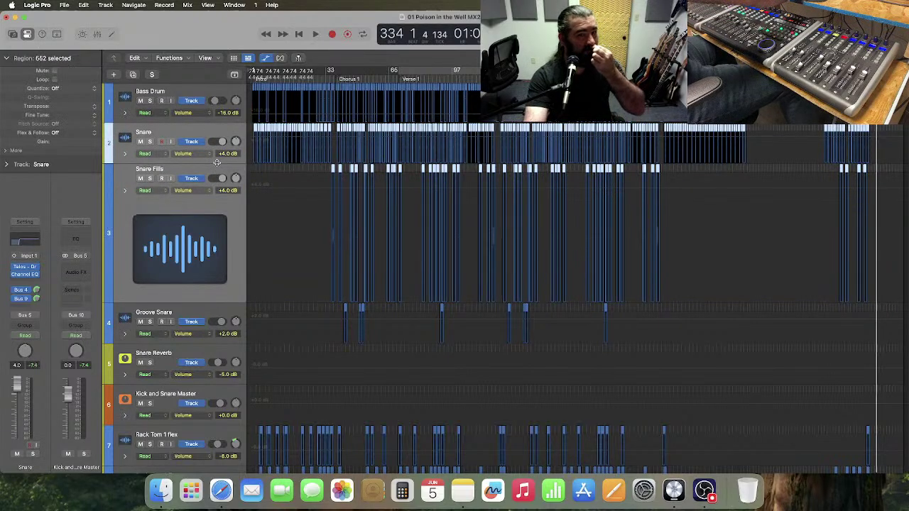
{"action": "left_click", "coordinate": [217, 163]}
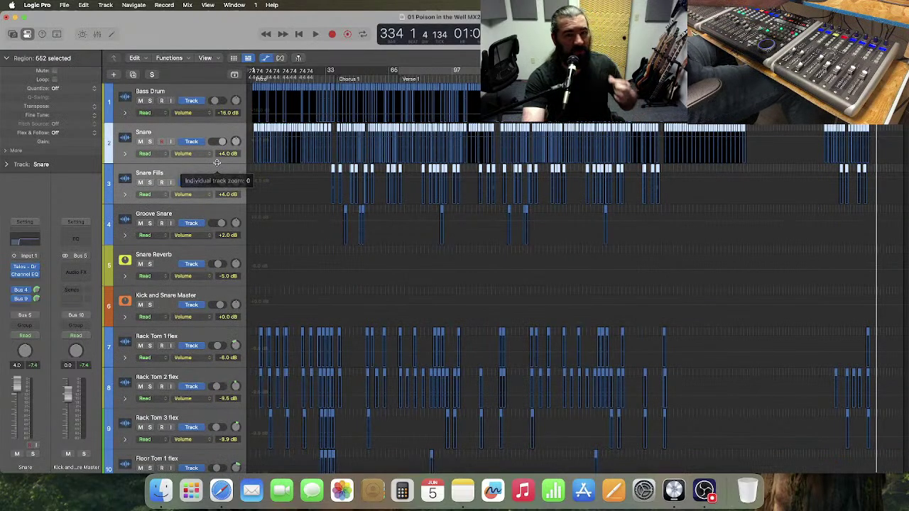
{"action": "left_click", "coordinate": [267, 58]}
{"action": "left_click", "coordinate": [312, 194]}
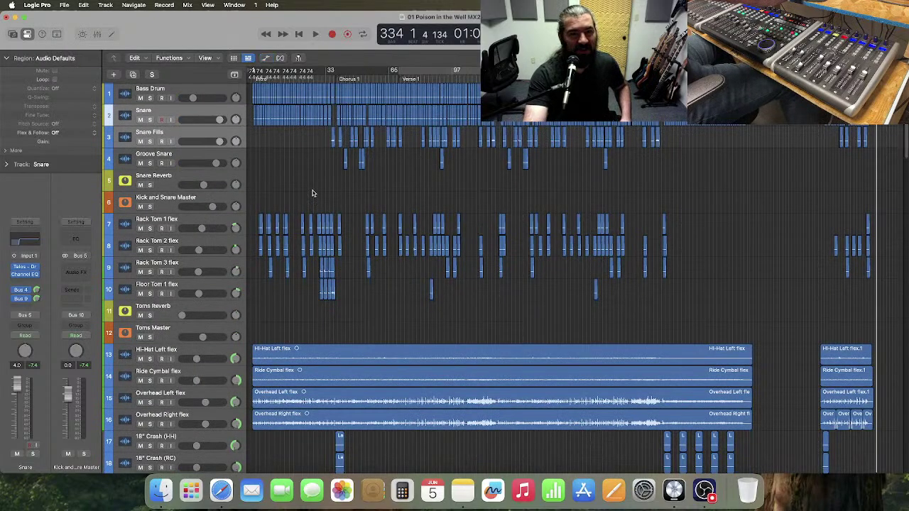
- Return the playhead to the song start and show the Mixer with Rack Tom 1 flex selected
{"action": "left_click", "coordinate": [213, 154]}
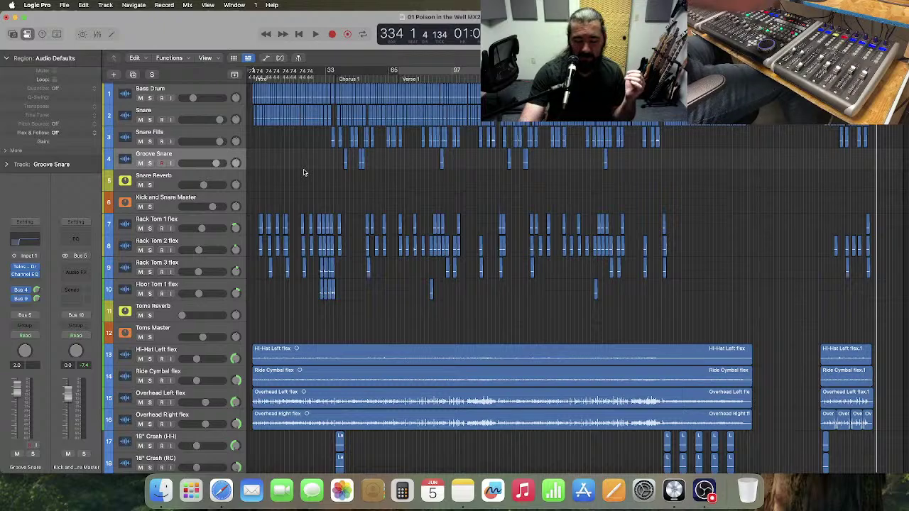
{"action": "key", "text": "Return"}
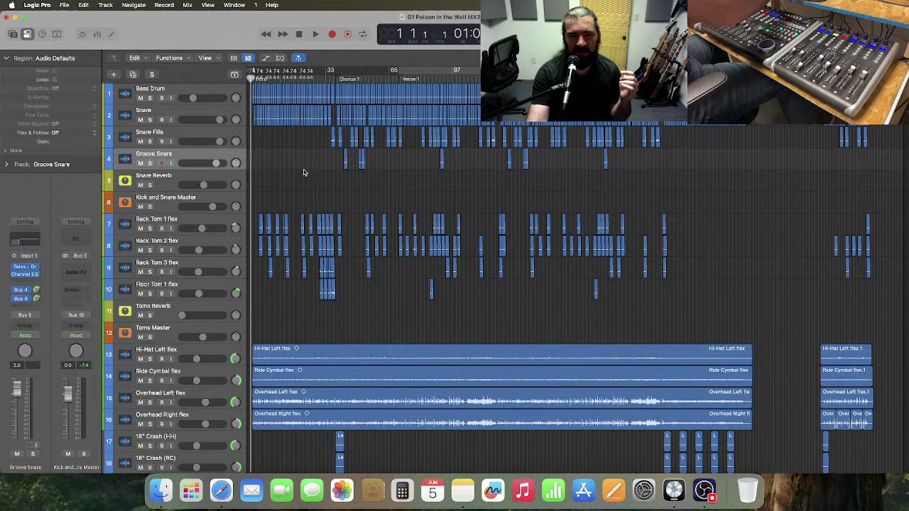
{"action": "scroll", "coordinate": [295, 185], "scroll_direction": "down", "scroll_amount": 4}
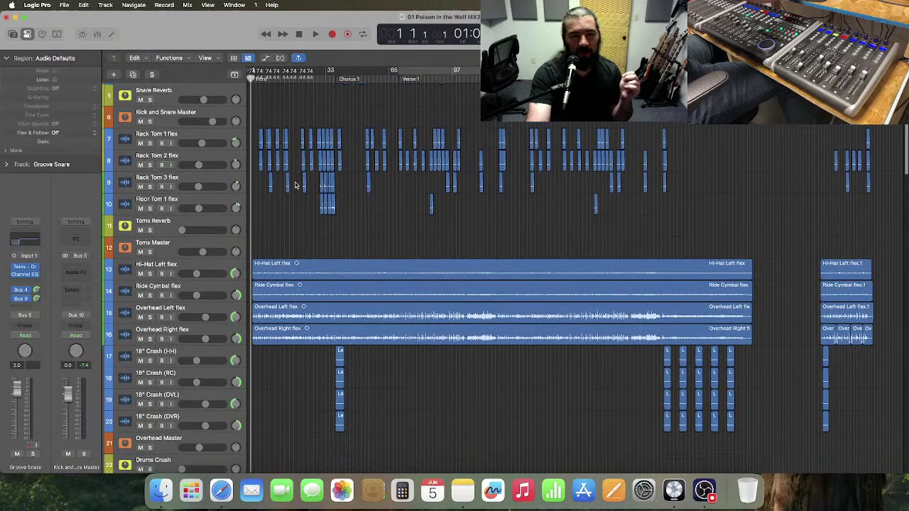
{"action": "left_click", "coordinate": [201, 136]}
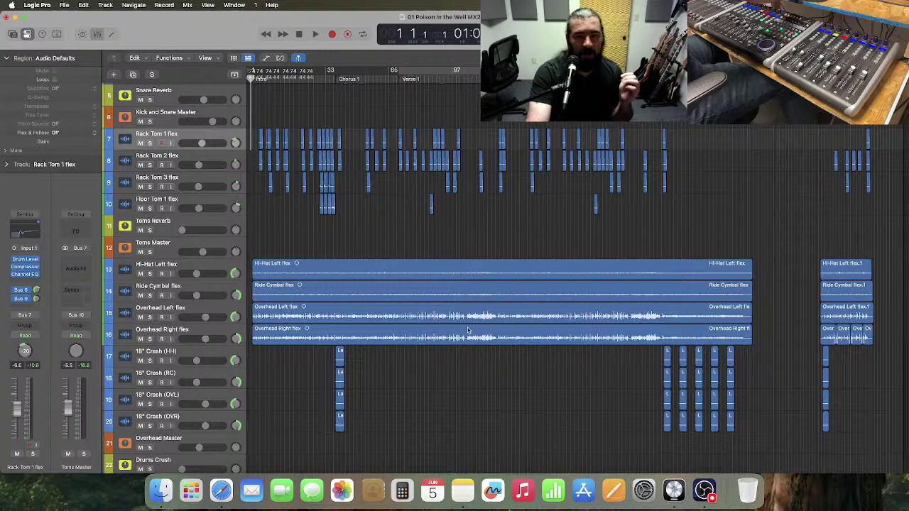
{"action": "key", "text": "x"}
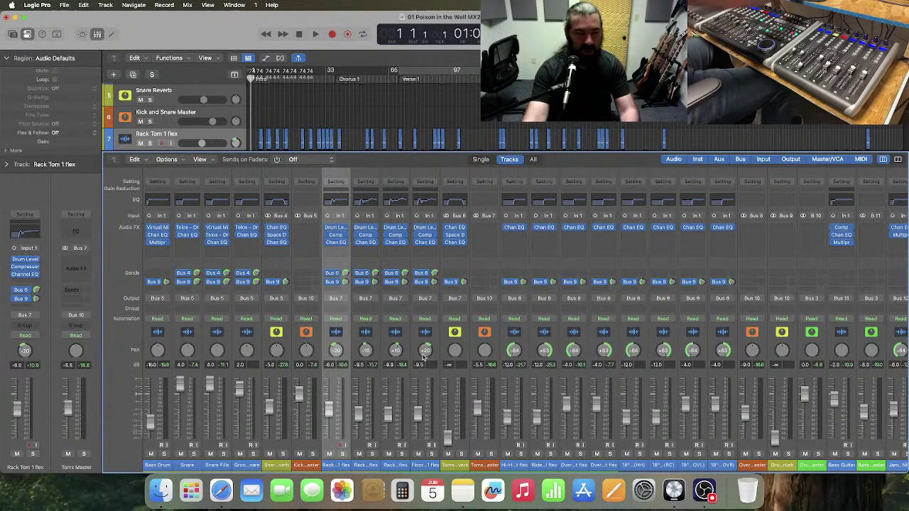
- Remove the Compressor and Channel EQ plug-ins from the three rack tom channels and the Floor Tom 1 channel together
{"action": "left_click", "coordinate": [419, 347], "text": "shift"}
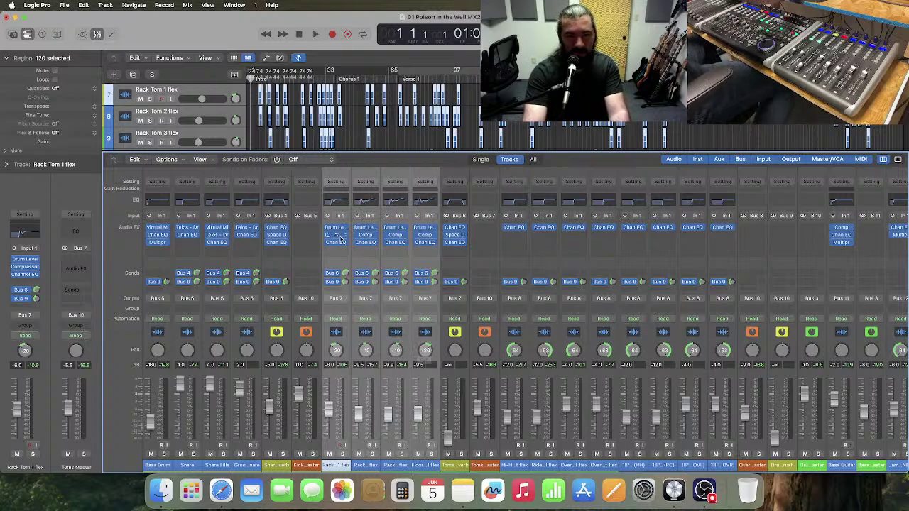
{"action": "left_click", "coordinate": [345, 236]}
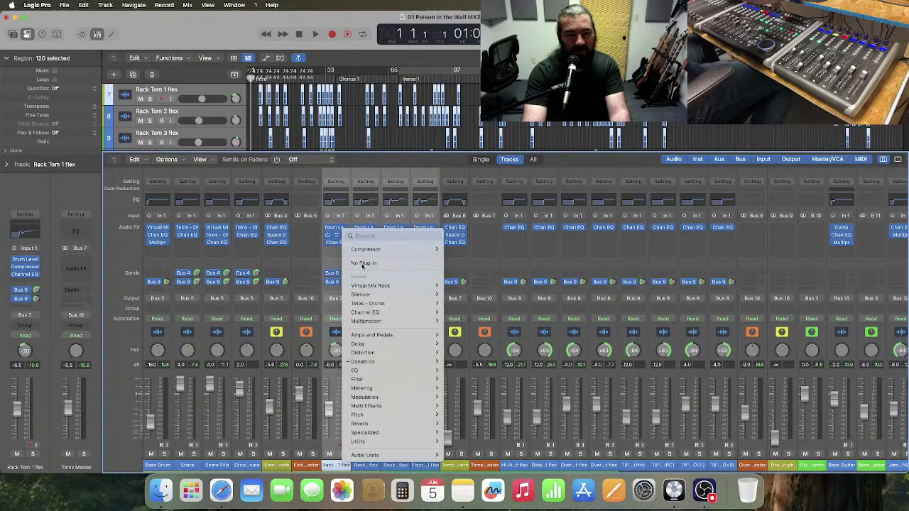
{"action": "left_click", "coordinate": [362, 263]}
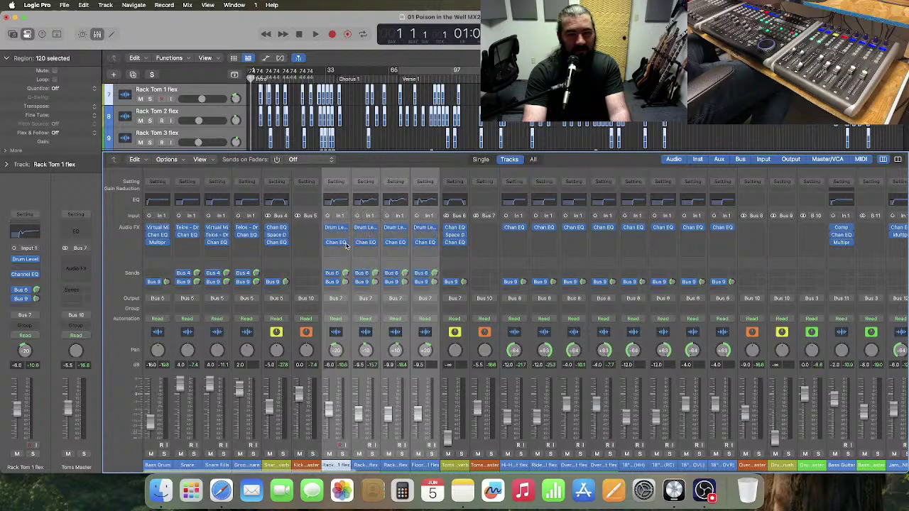
{"action": "left_click", "coordinate": [345, 244]}
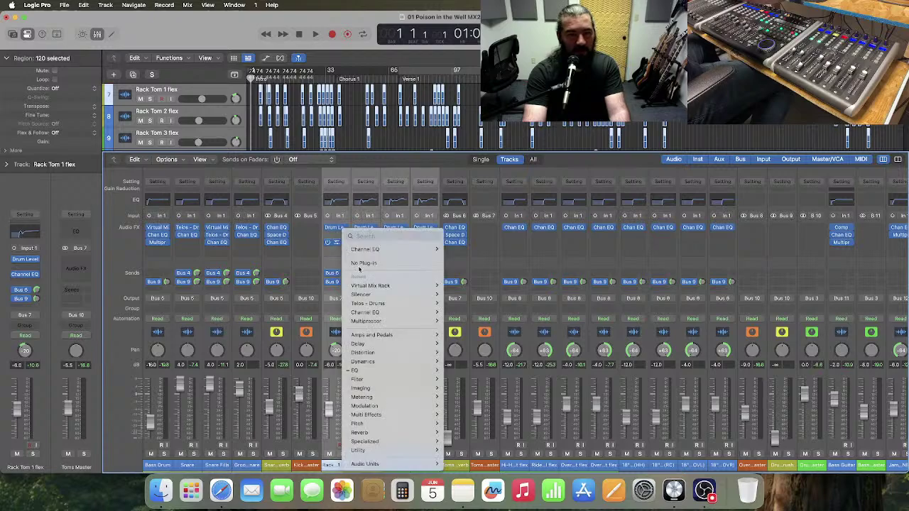
{"action": "left_click", "coordinate": [362, 264]}
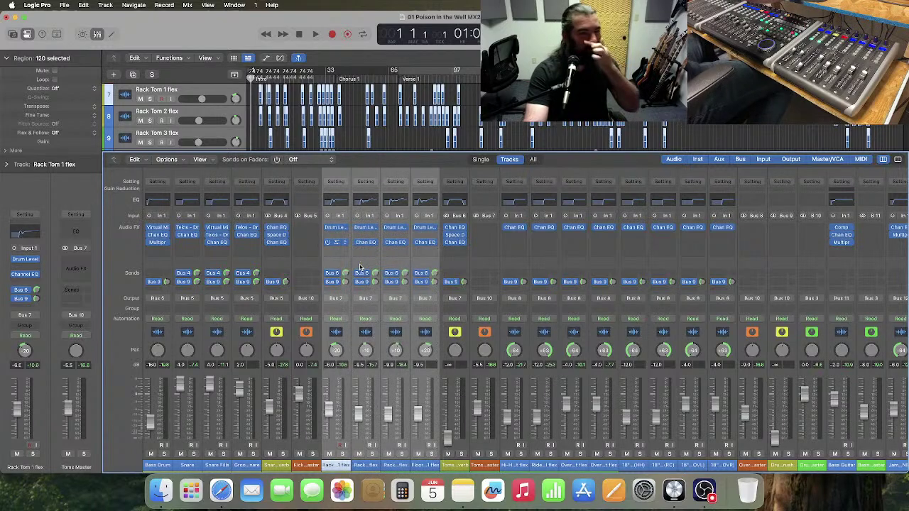
- Select only the Rack Tom 1 flex channel and insert Telos - Drums below its existing plug-in
{"action": "left_click", "coordinate": [347, 342]}
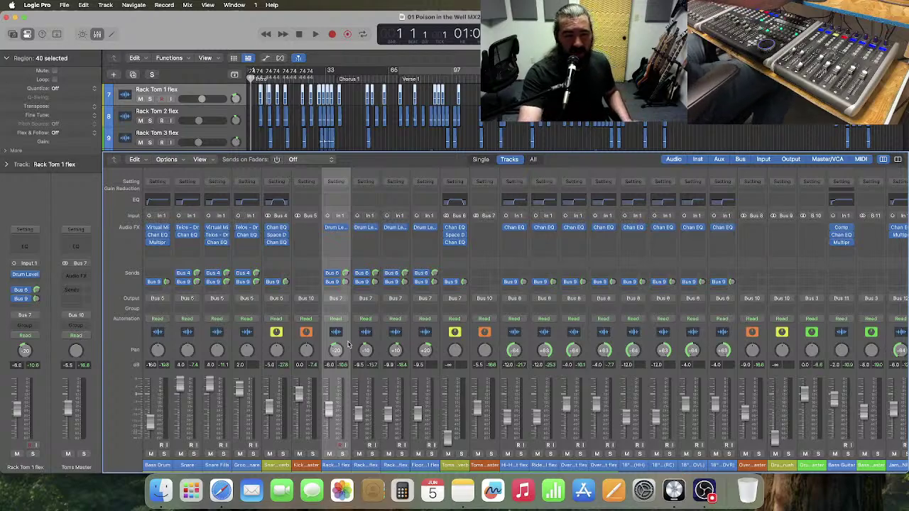
{"action": "left_click", "coordinate": [337, 239]}
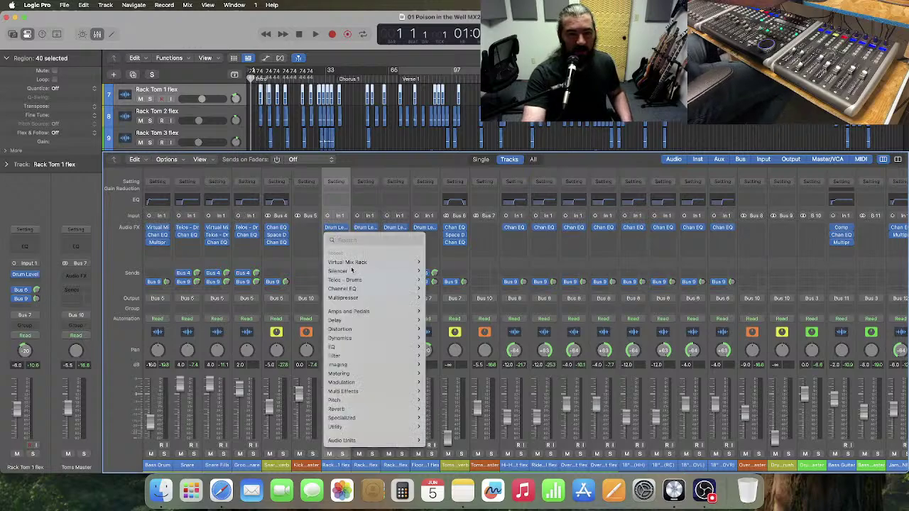
{"action": "mouse_move", "coordinate": [360, 280]}
{"action": "left_click", "coordinate": [433, 280]}
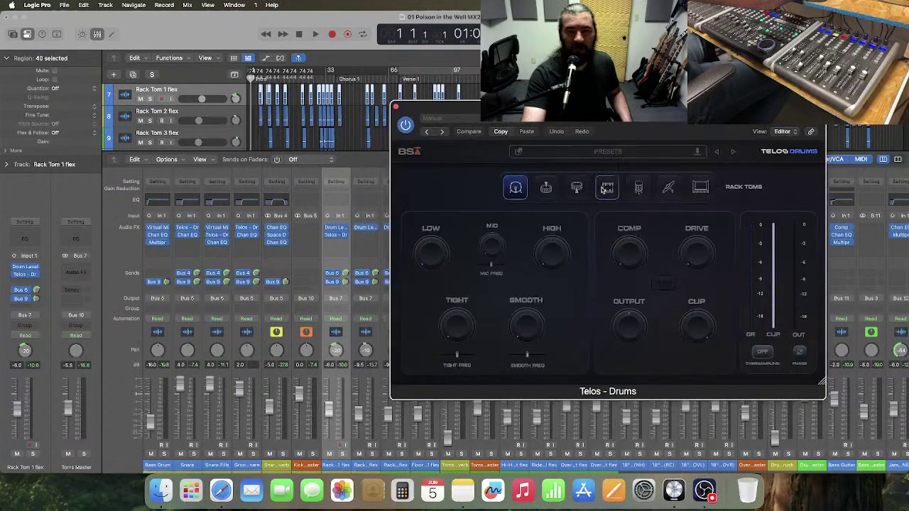
- Add a Channel EQ to Rack Tom 1 flex and enable a 20 Hz low cut with a 36 dB/Oct slope
{"action": "left_click", "coordinate": [334, 201]}
{"action": "left_click", "coordinate": [315, 171]}
{"action": "left_click_drag", "start_coordinate": [307, 308], "coordinate": [307, 300]}
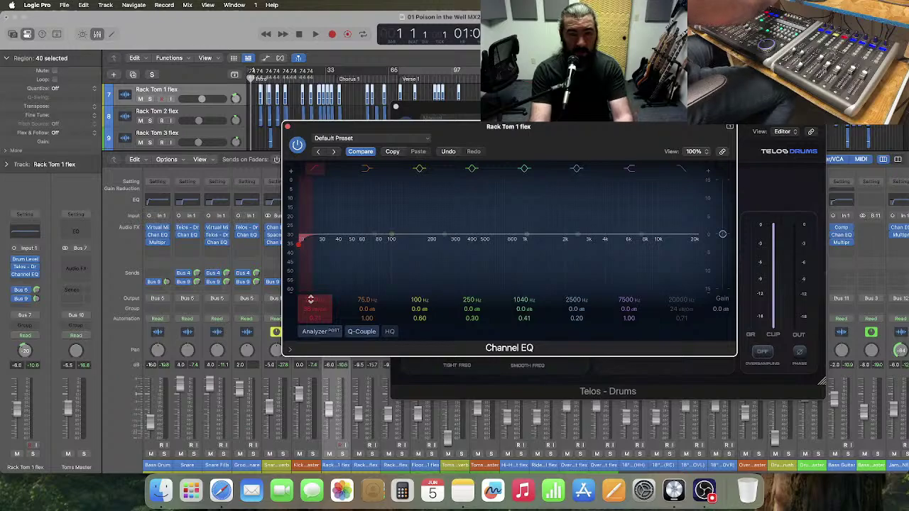
- Move the Telos - Drums window clear of the timeline ruler and place the playhead at bar 38
{"action": "key", "text": "super+Right"}
{"action": "key", "text": "super+Right"}
{"action": "key", "text": "super+Right"}
{"action": "key", "text": "super+Right"}
{"action": "key", "text": "super+Right"}
{"action": "key", "text": "super+Right"}
{"action": "key", "text": "super+Right"}
{"action": "key", "text": "super+Right"}
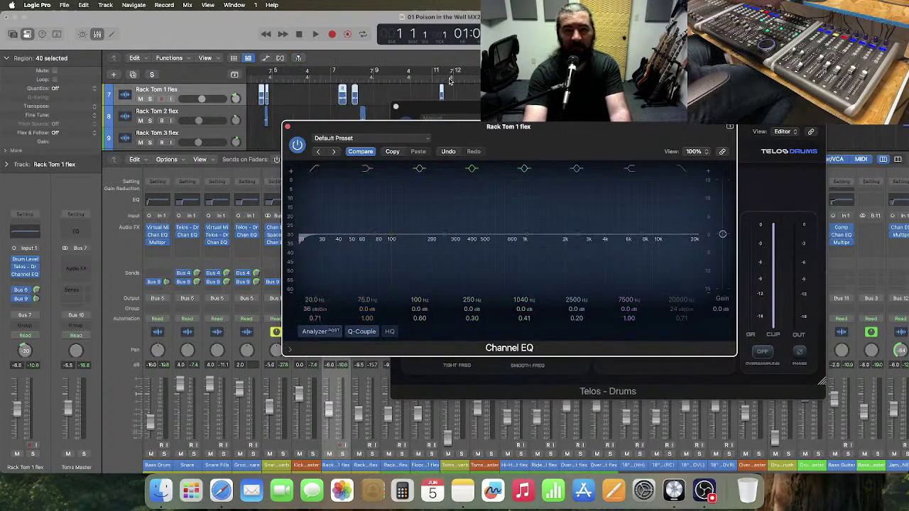
{"action": "scroll", "coordinate": [450, 81], "scroll_direction": "right", "scroll_amount": 2}
{"action": "scroll", "coordinate": [450, 81], "scroll_direction": "right", "scroll_amount": 8}
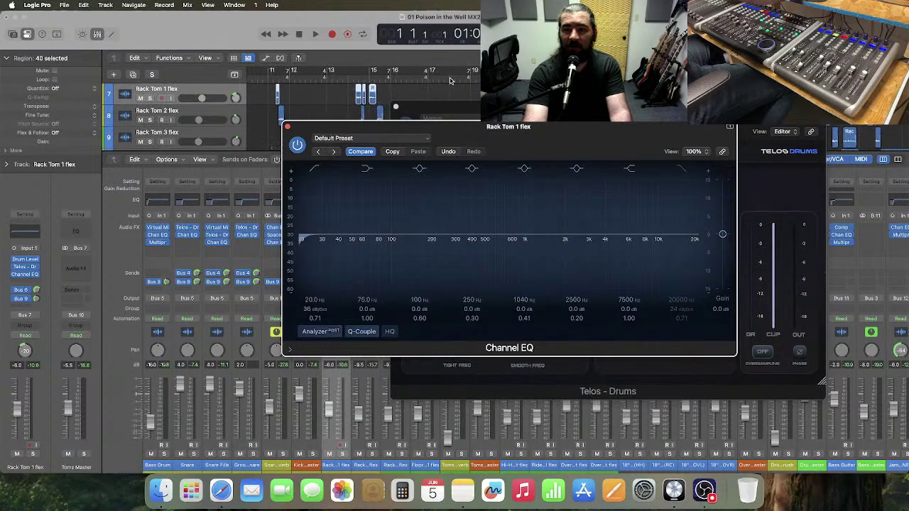
{"action": "left_click_drag", "start_coordinate": [572, 110], "coordinate": [584, 128]}
{"action": "scroll", "coordinate": [582, 100], "scroll_direction": "right", "scroll_amount": 4}
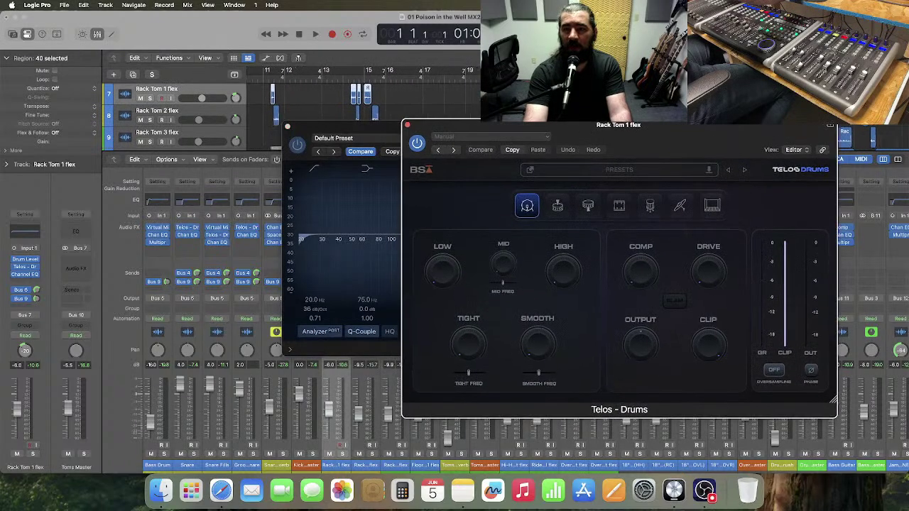
{"action": "scroll", "coordinate": [583, 99], "scroll_direction": "right", "scroll_amount": 8}
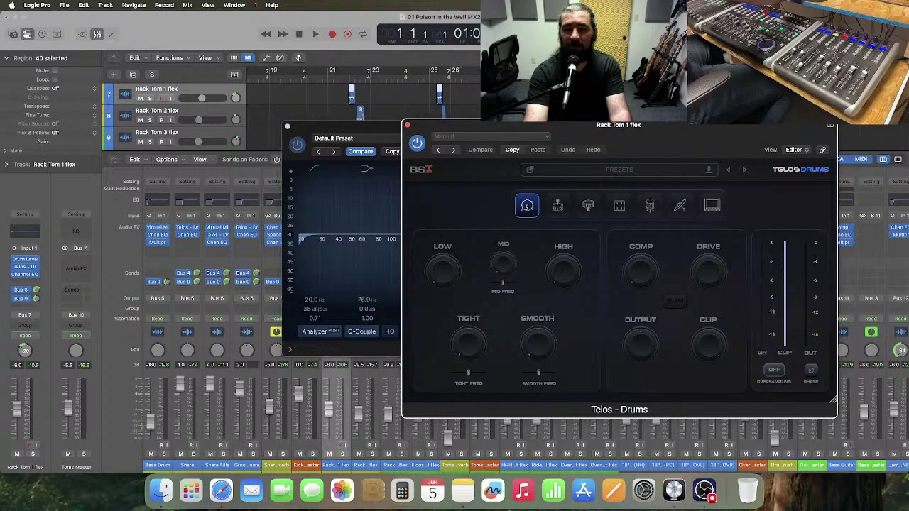
{"action": "scroll", "coordinate": [582, 100], "scroll_direction": "right", "scroll_amount": 4}
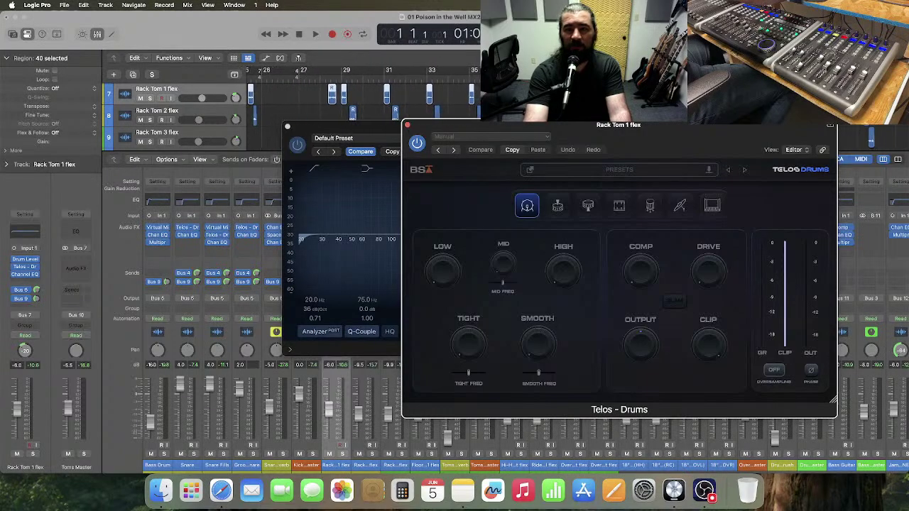
{"action": "left_click", "coordinate": [547, 79]}
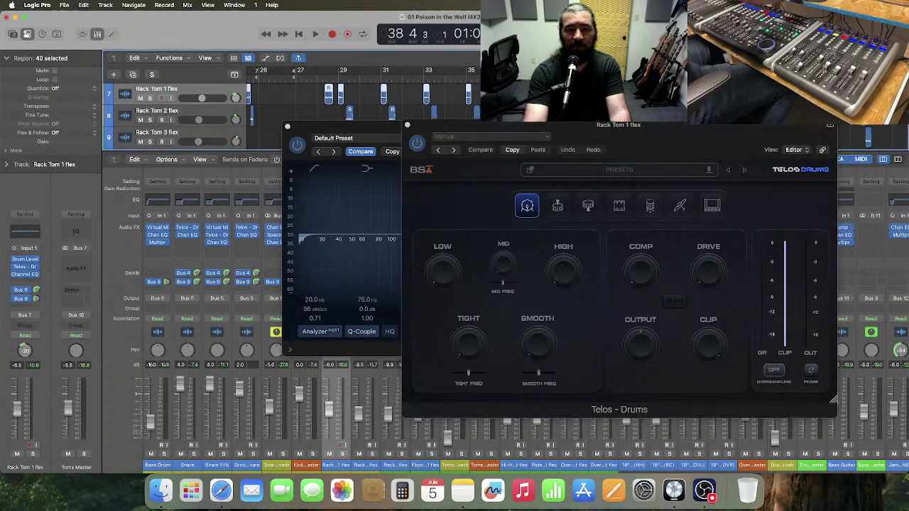
- Play the toms with Rack Tom 1's Channel EQ in front and raise its low cut to 159 Hz
{"action": "left_click", "coordinate": [370, 135]}
{"action": "key", "text": "space"}
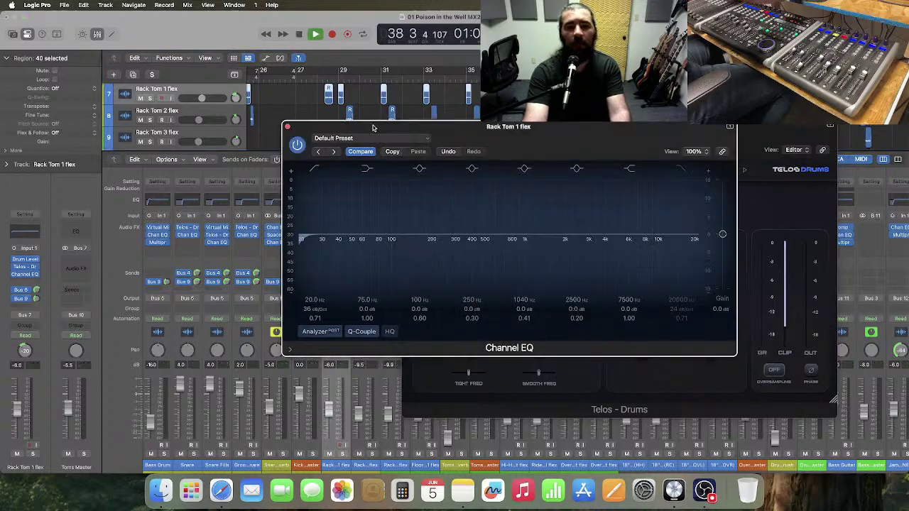
{"action": "key", "text": "space"}
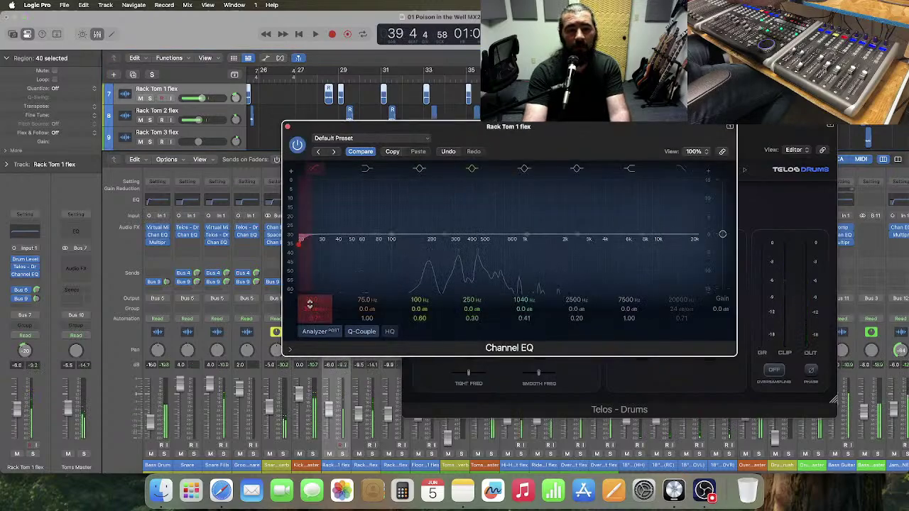
{"action": "left_click_drag", "start_coordinate": [311, 301], "coordinate": [310, 267]}
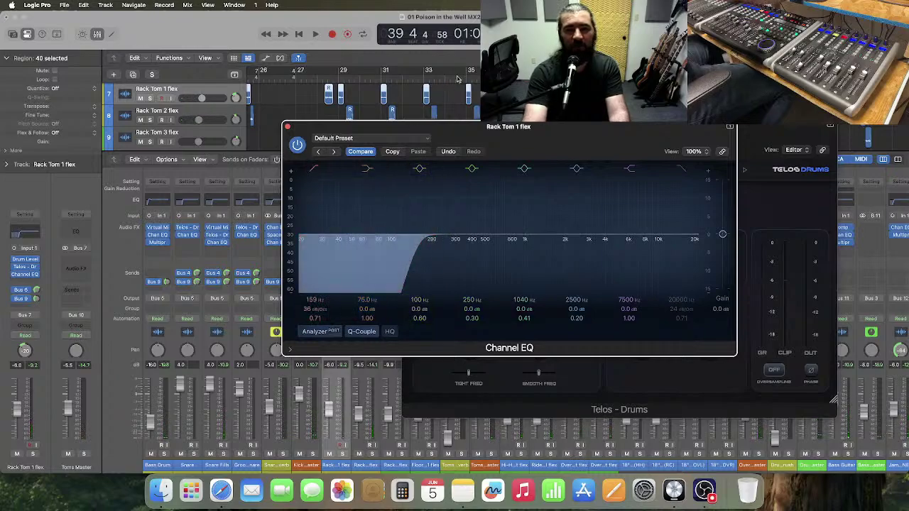
- Audition the Rack Tom 1 low cut from bar 35, stop playback and close the Channel EQ window
{"action": "left_click", "coordinate": [461, 76]}
{"action": "key", "text": "space"}
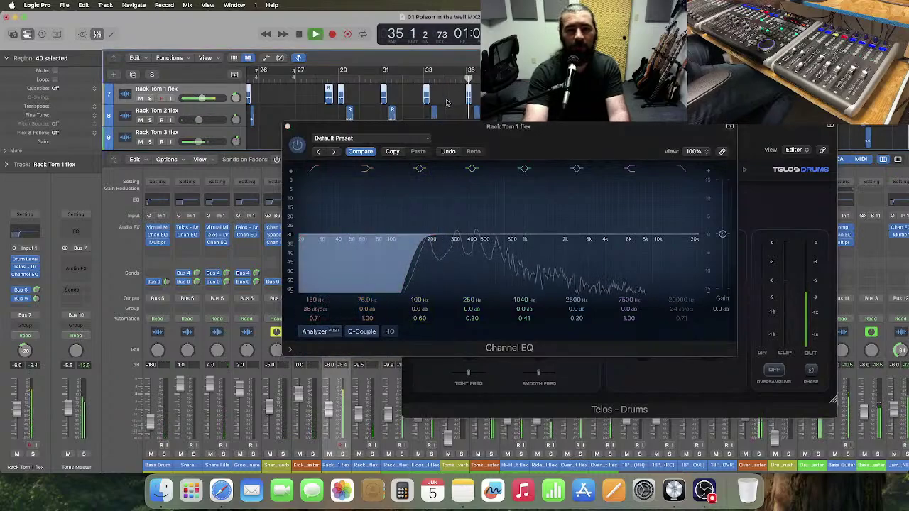
{"action": "key", "text": "space"}
{"action": "left_click", "coordinate": [287, 127]}
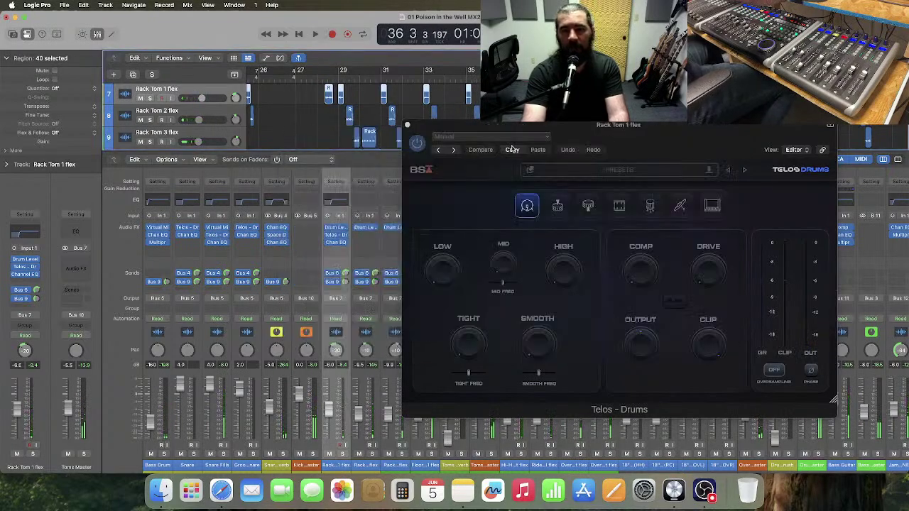
- Open the Telos - Drums preset browser on Rack Tom 1 and examine each artist folder for rack tom presets
{"action": "left_click_drag", "start_coordinate": [679, 148], "coordinate": [629, 126]}
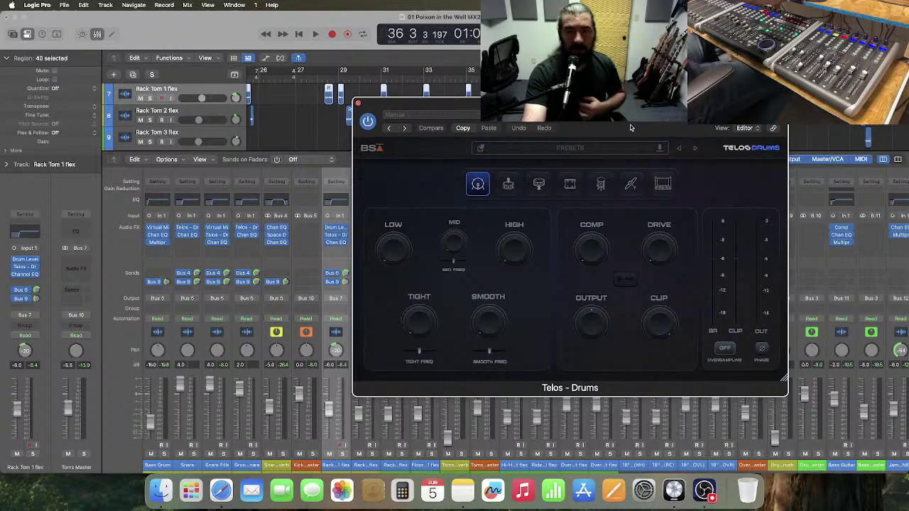
{"action": "left_click_drag", "start_coordinate": [629, 122], "coordinate": [592, 123]}
{"action": "left_click", "coordinate": [555, 145]}
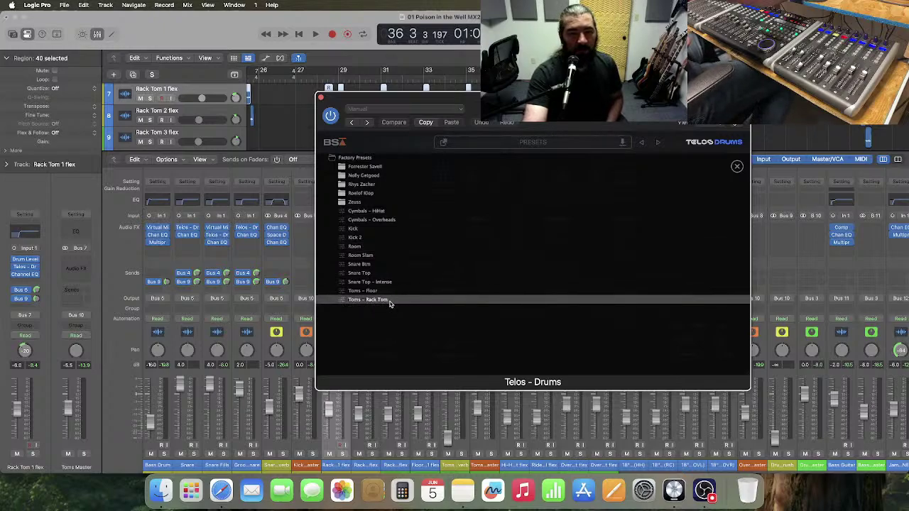
{"action": "left_click", "coordinate": [394, 166]}
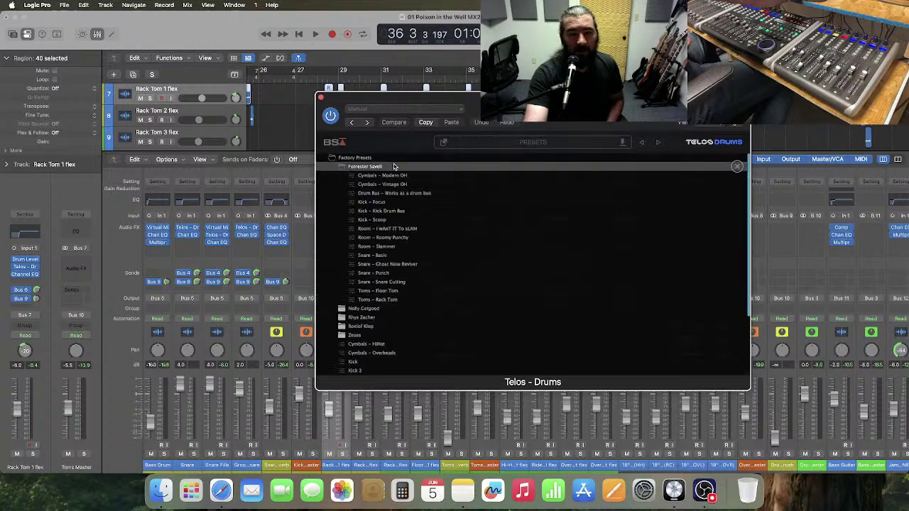
{"action": "left_click", "coordinate": [394, 166]}
{"action": "left_click", "coordinate": [389, 177]}
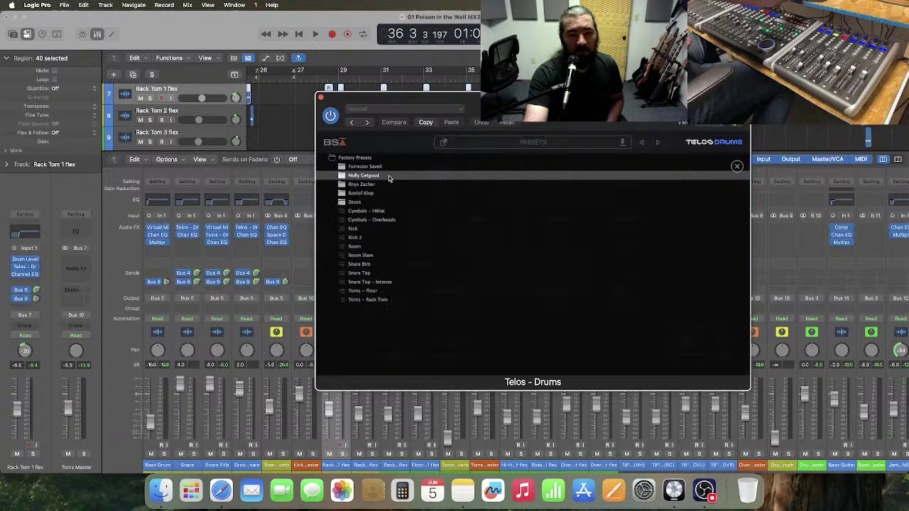
{"action": "left_click", "coordinate": [389, 176]}
{"action": "left_click", "coordinate": [386, 185]}
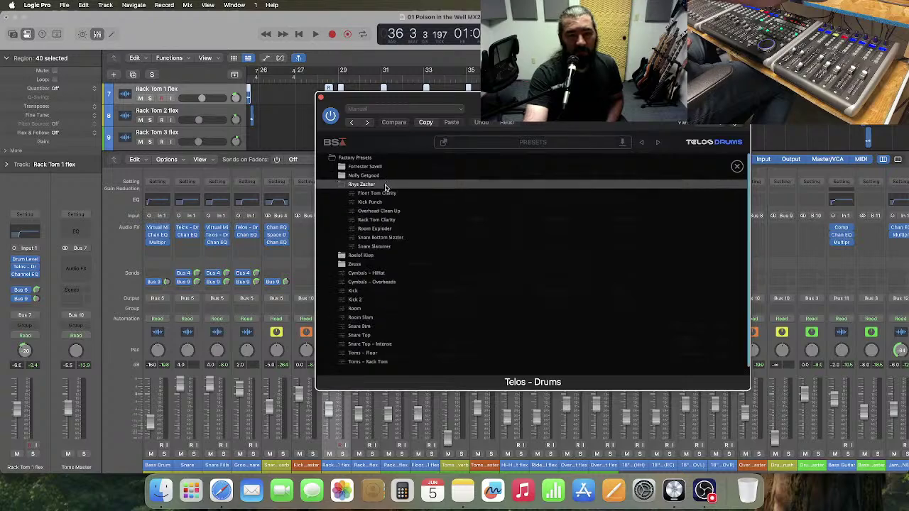
{"action": "left_click", "coordinate": [386, 185]}
{"action": "left_click", "coordinate": [385, 194]}
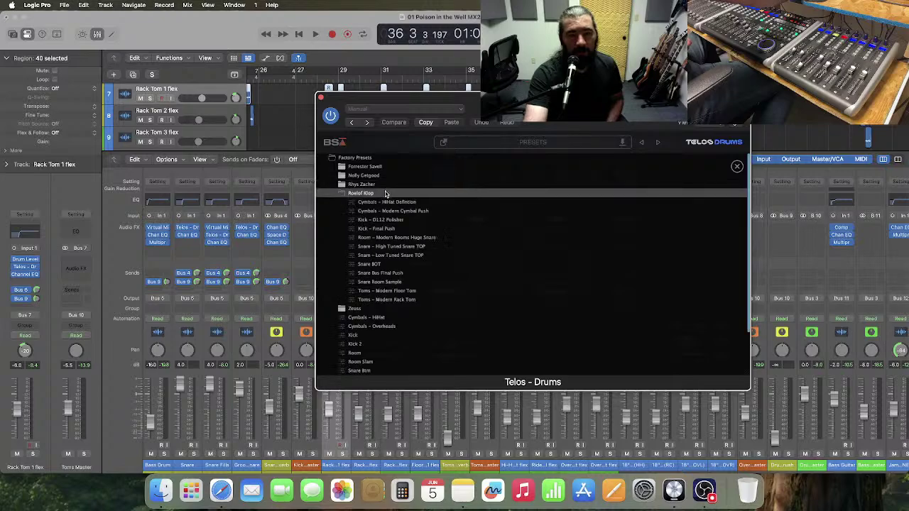
{"action": "left_click", "coordinate": [386, 193]}
{"action": "left_click", "coordinate": [381, 202]}
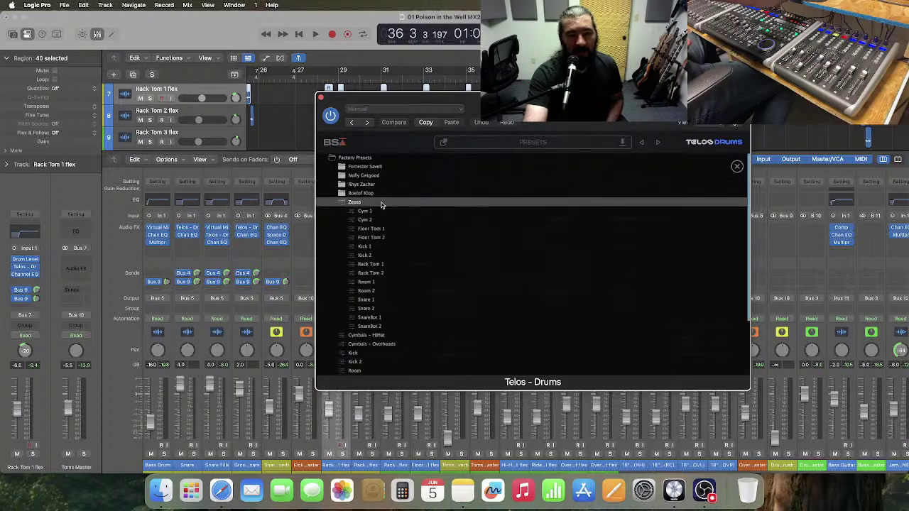
{"action": "left_click", "coordinate": [382, 203]}
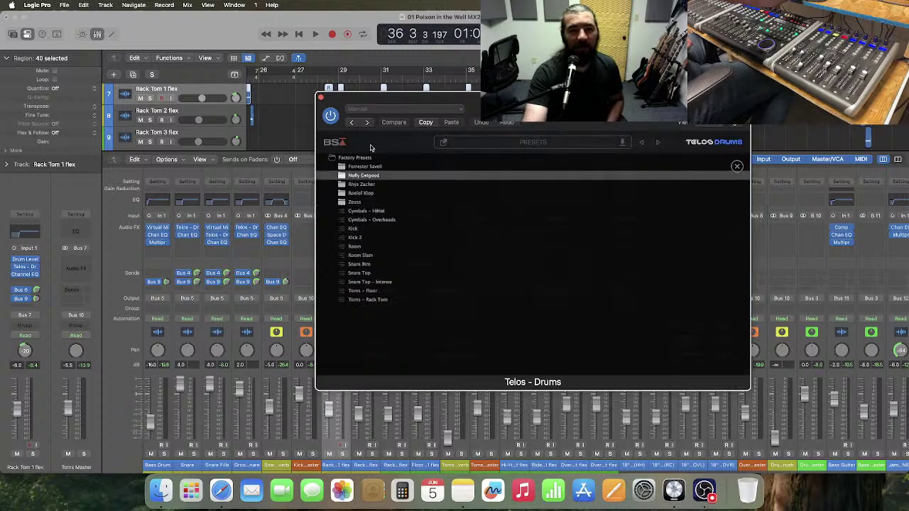
- Move the Telos - Drums window clear of the tracks and bring the earlier Rack Tom 1 regions around bars 21 to 29 into view
{"action": "left_click_drag", "start_coordinate": [510, 106], "coordinate": [520, 198]}
{"action": "scroll", "coordinate": [424, 96], "scroll_direction": "left", "scroll_amount": 5}
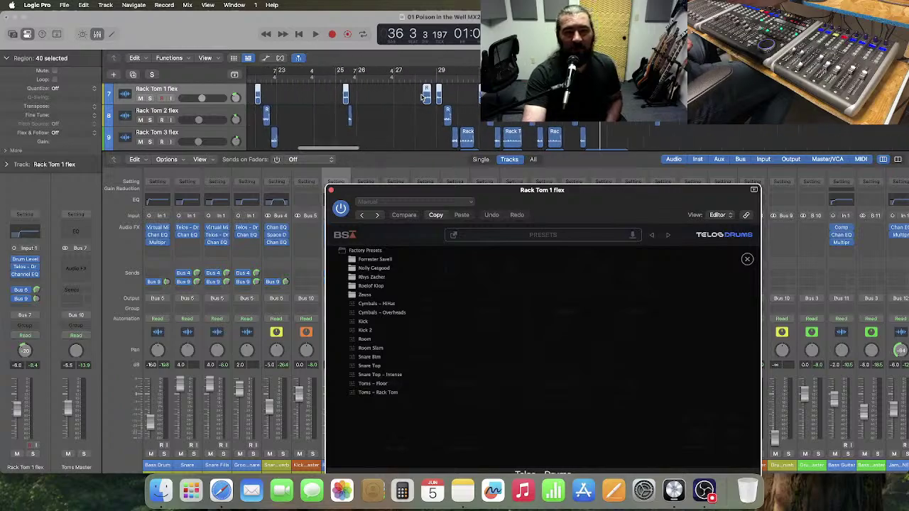
{"action": "scroll", "coordinate": [423, 96], "scroll_direction": "right", "scroll_amount": 3}
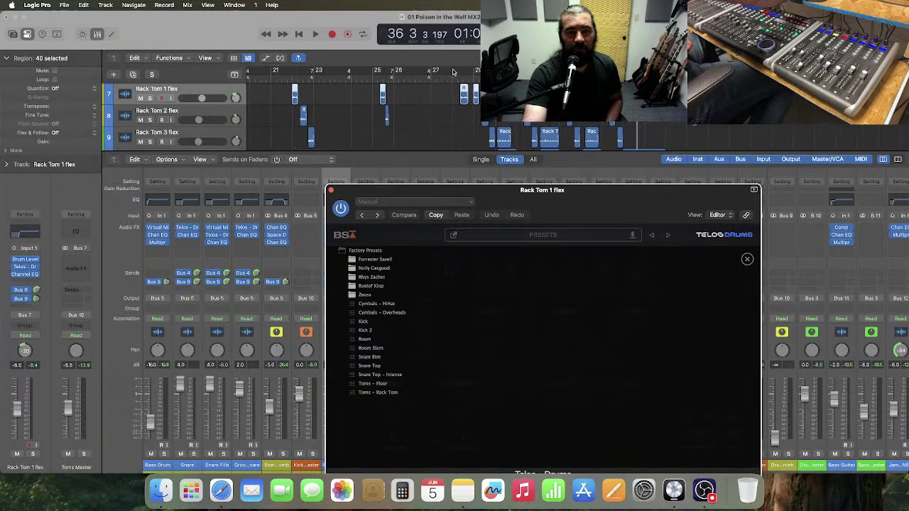
- Set a cycle range starting at bar 28, load the Telos Drums preset Toms - Rack Tom on Rack Tom 1, and play the loop
{"action": "left_click_drag", "start_coordinate": [453, 73], "coordinate": [502, 73]}
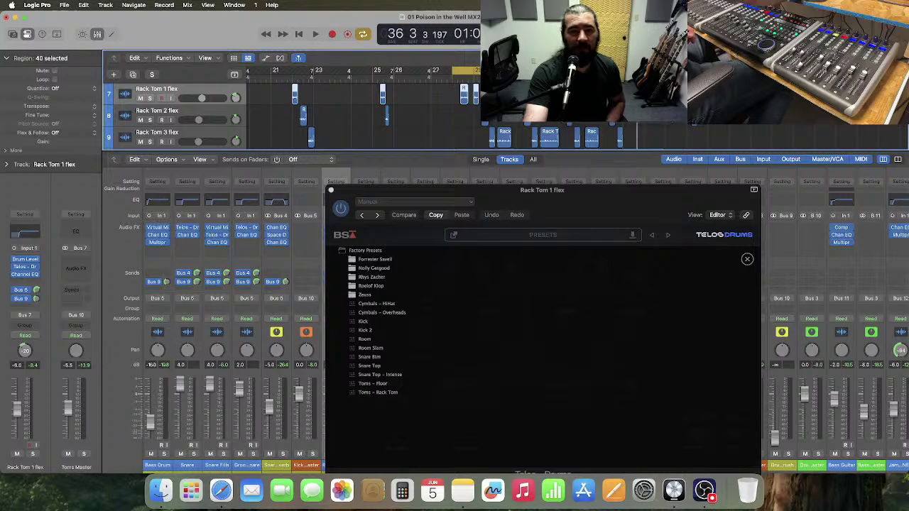
{"action": "left_click_drag", "start_coordinate": [537, 204], "coordinate": [528, 123]}
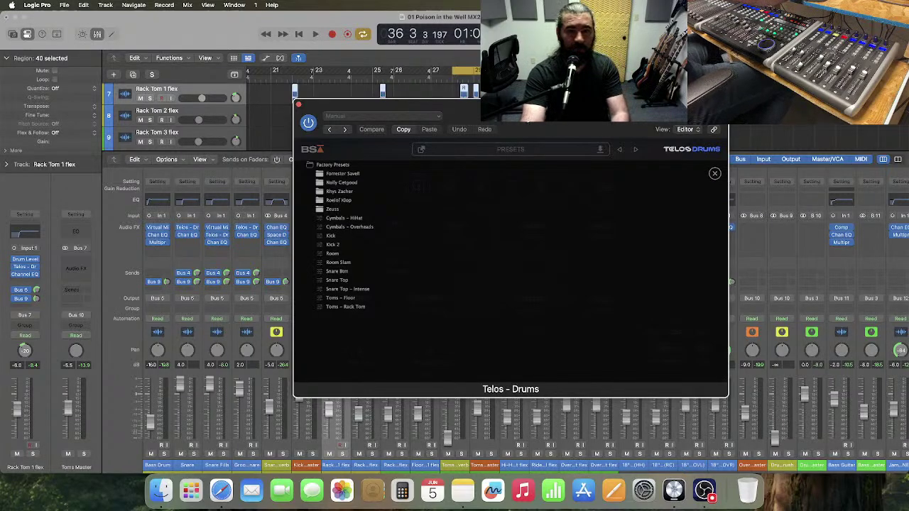
{"action": "left_click", "coordinate": [371, 308]}
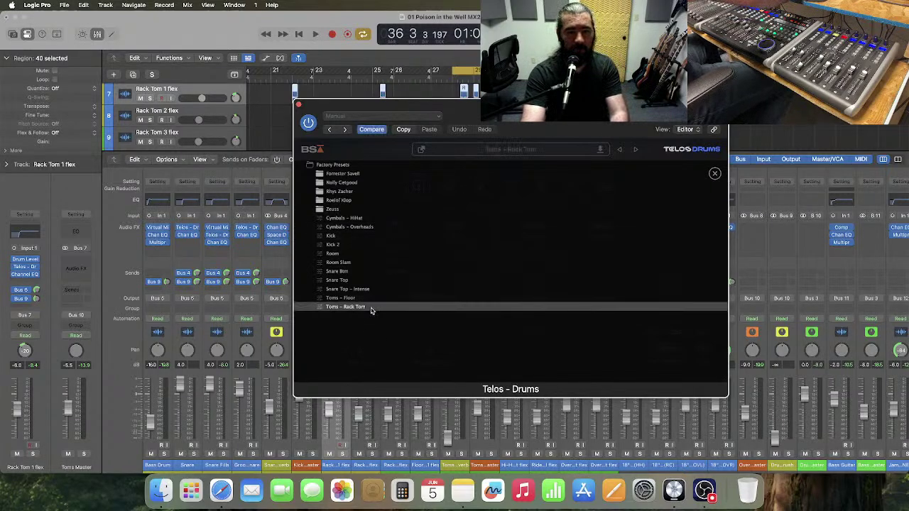
{"action": "key", "text": "space"}
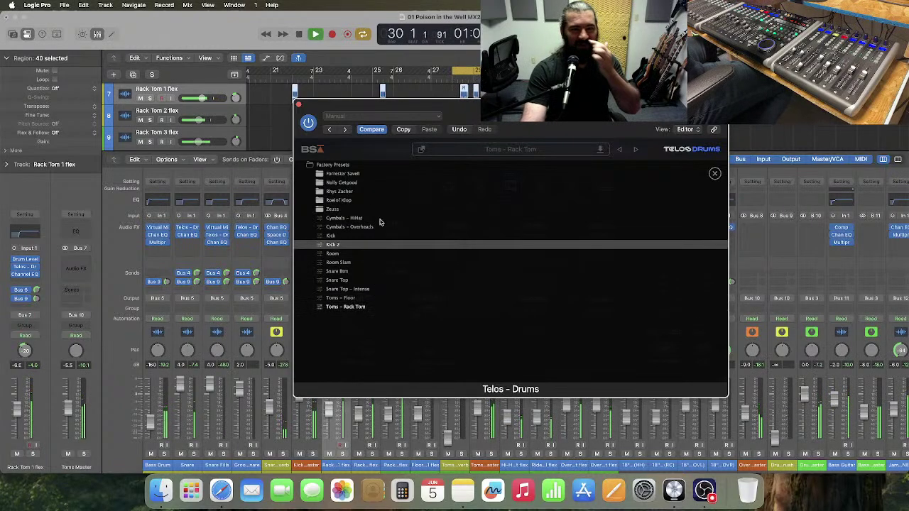
- Audition the Forrester Savell Toms - Rack Tom preset, Nolly Rack Tom and Nolly Toms (All) on Rack Tom 1
{"action": "left_click", "coordinate": [396, 174]}
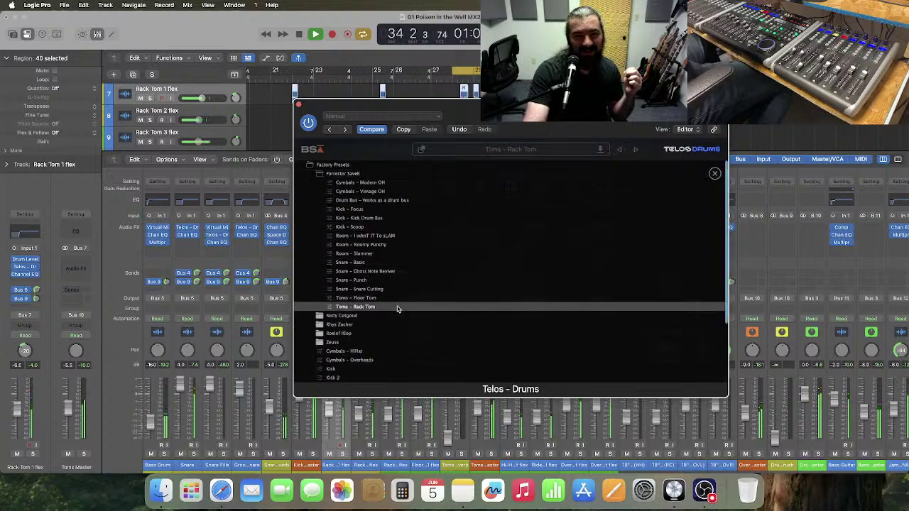
{"action": "left_click", "coordinate": [370, 172]}
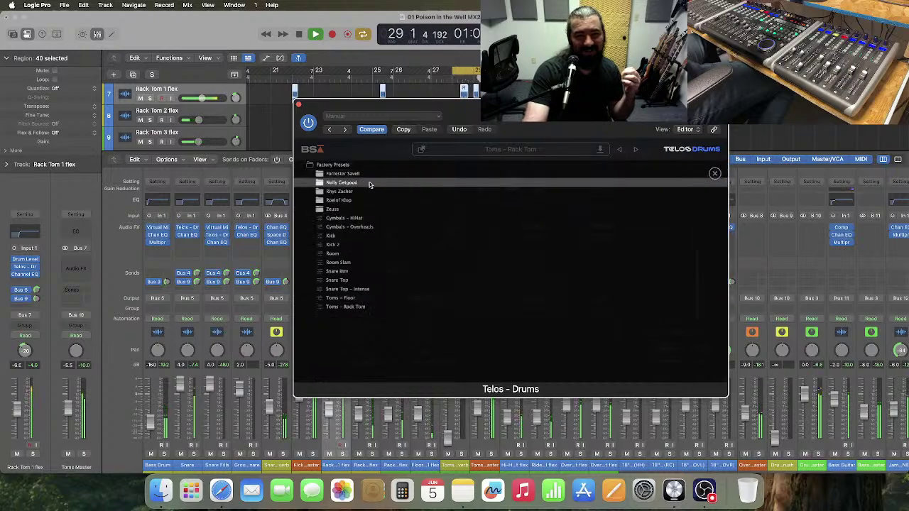
{"action": "left_click", "coordinate": [369, 184]}
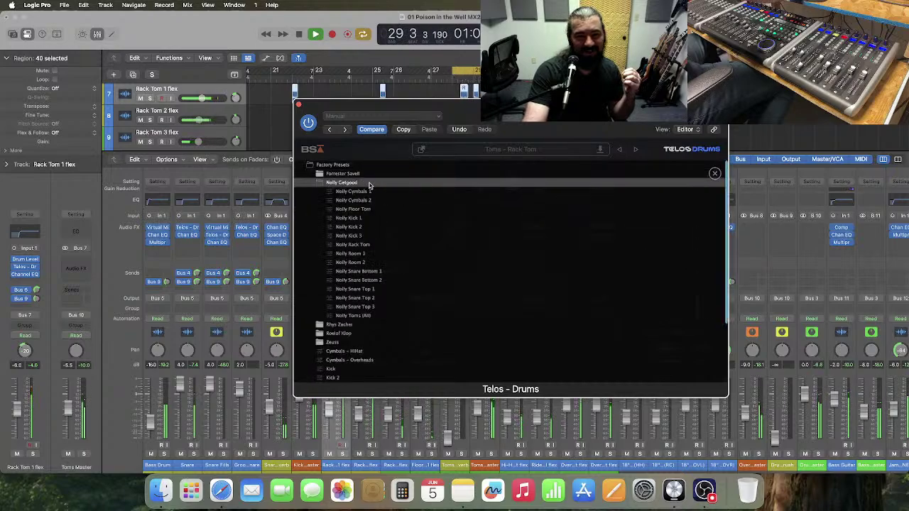
{"action": "left_click", "coordinate": [383, 245]}
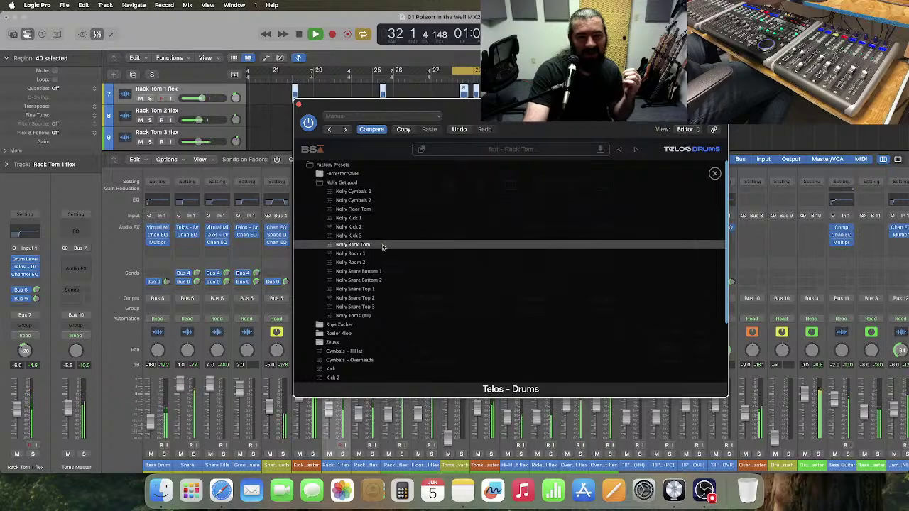
{"action": "left_click", "coordinate": [387, 318]}
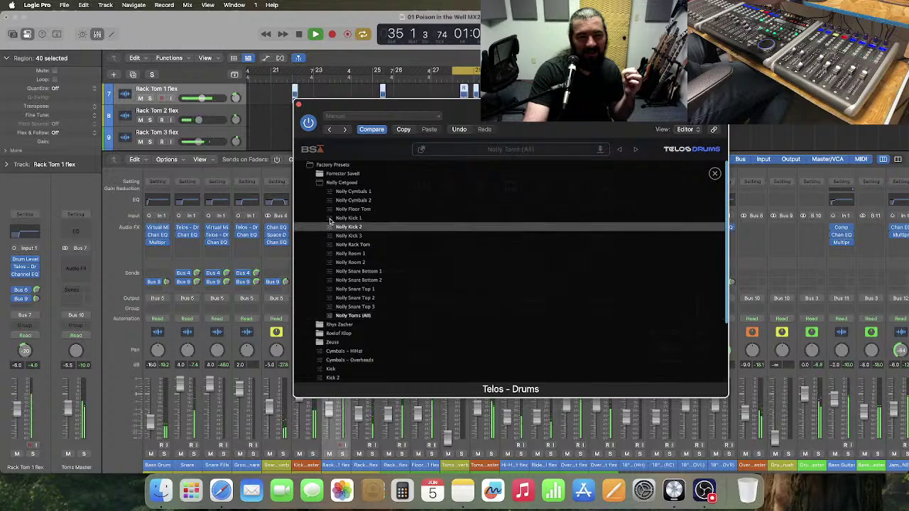
- Audition the Rack Tom Clarity preset from Rhys Zacher and Toms - Modern Rack Tom from Roelof Klop
{"action": "left_click", "coordinate": [348, 183]}
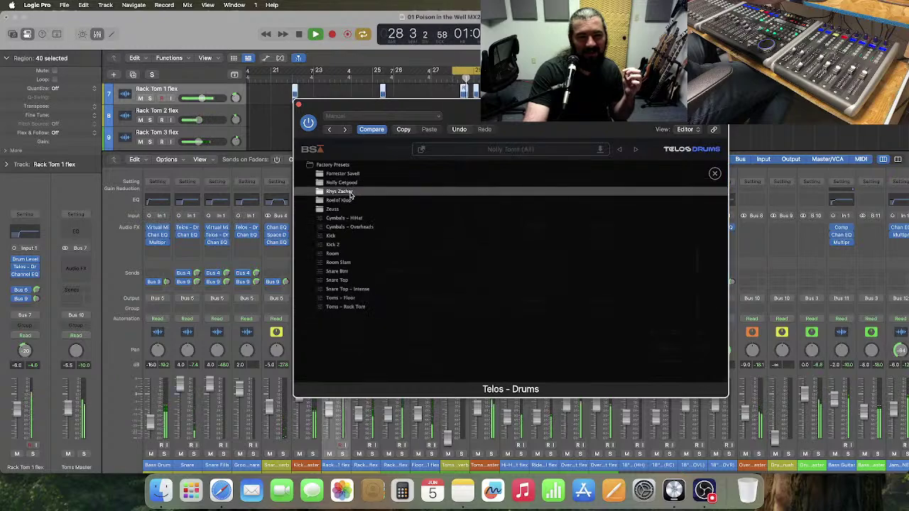
{"action": "left_click", "coordinate": [342, 192]}
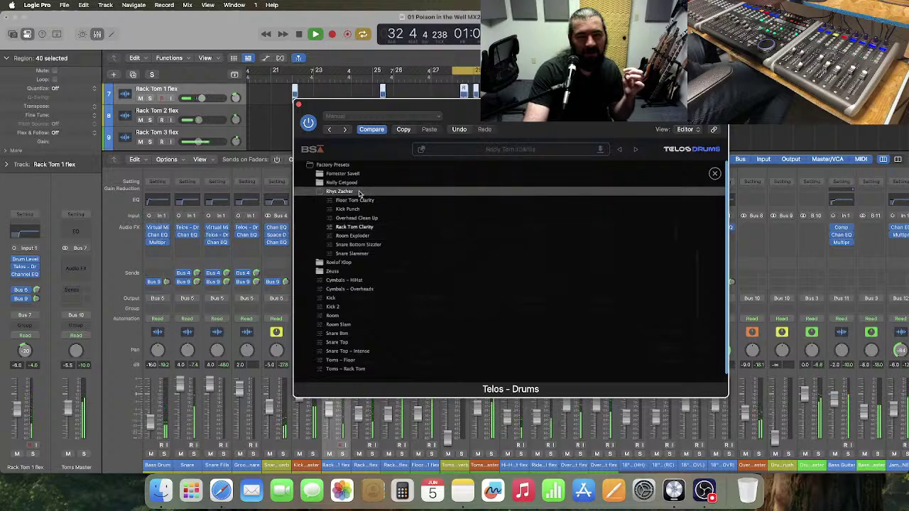
{"action": "left_click", "coordinate": [360, 192]}
{"action": "left_click", "coordinate": [359, 201]}
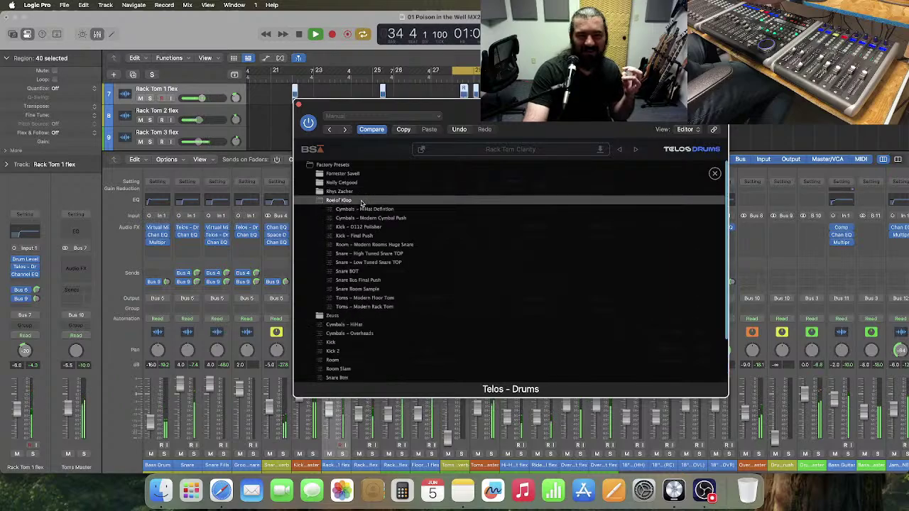
{"action": "left_click", "coordinate": [395, 308]}
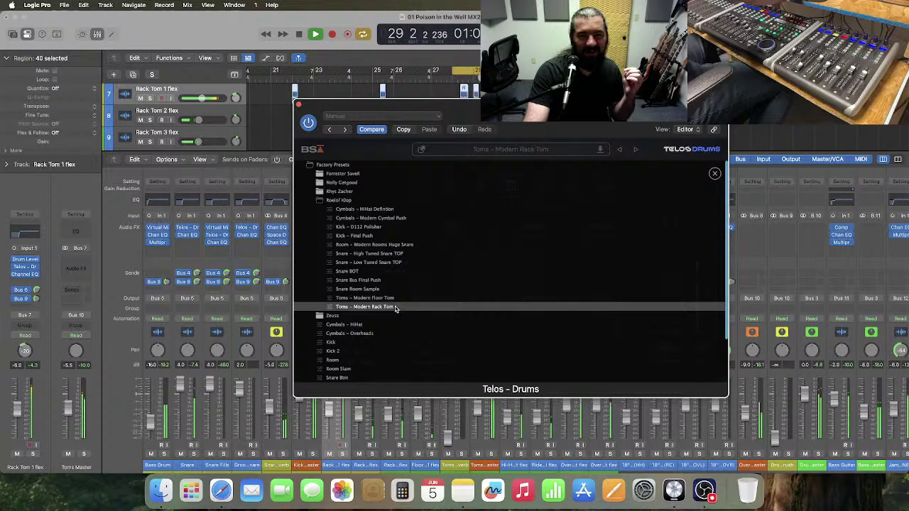
{"action": "left_click", "coordinate": [361, 202]}
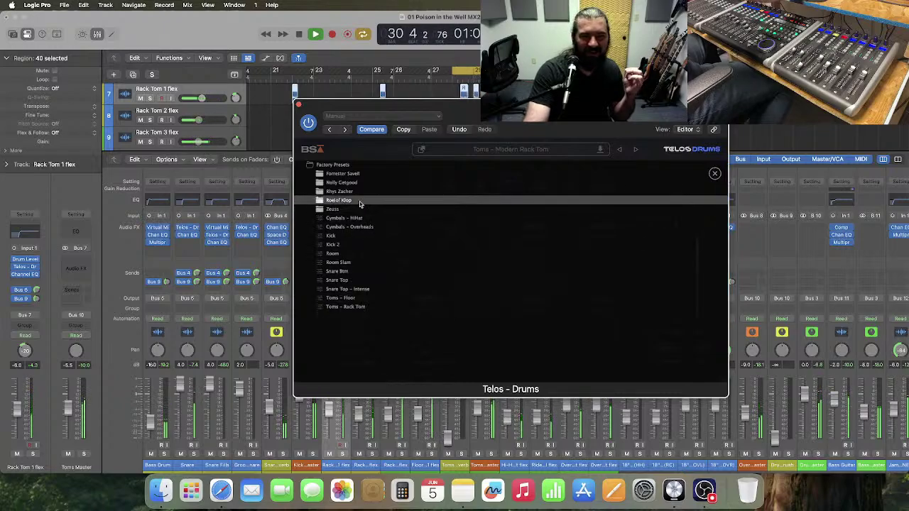
- Audition the Zeuss presets Rack Tom 1 and Rack Tom 2, stop playback and return to the preset's controls
{"action": "left_click", "coordinate": [358, 211]}
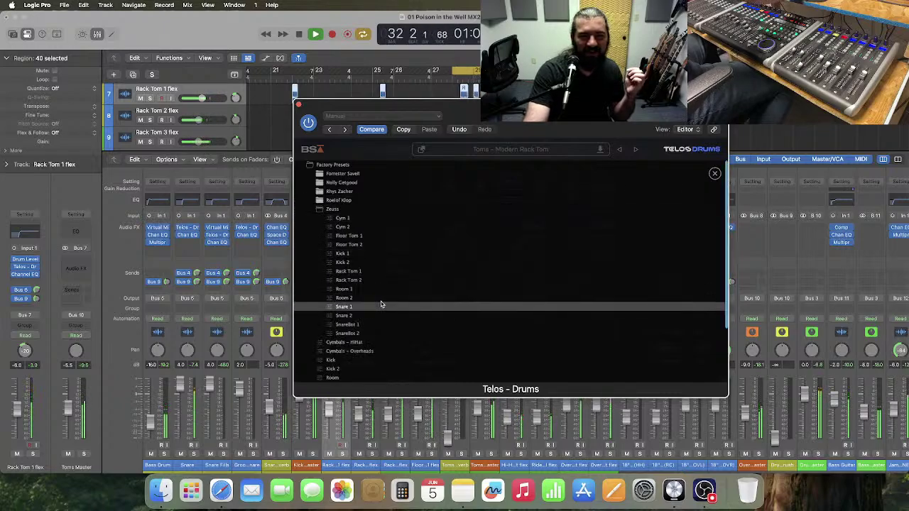
{"action": "left_click", "coordinate": [378, 272]}
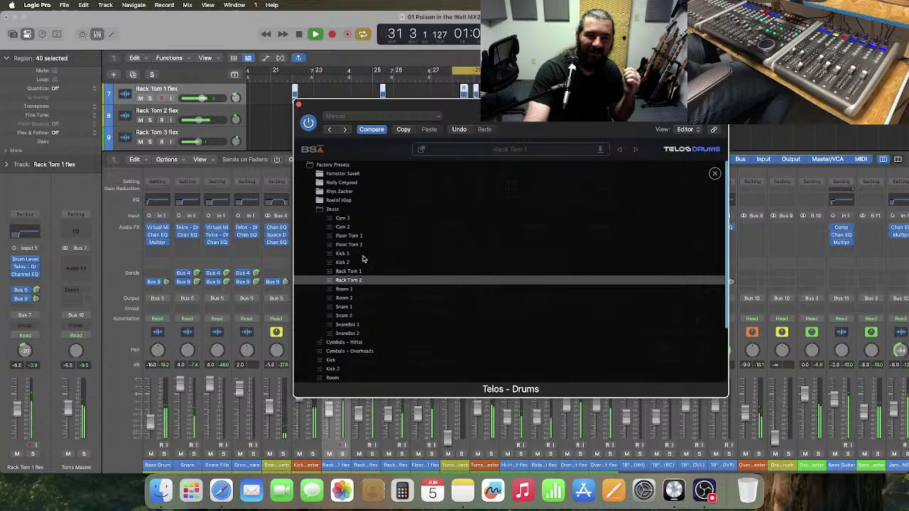
{"action": "left_click", "coordinate": [373, 211]}
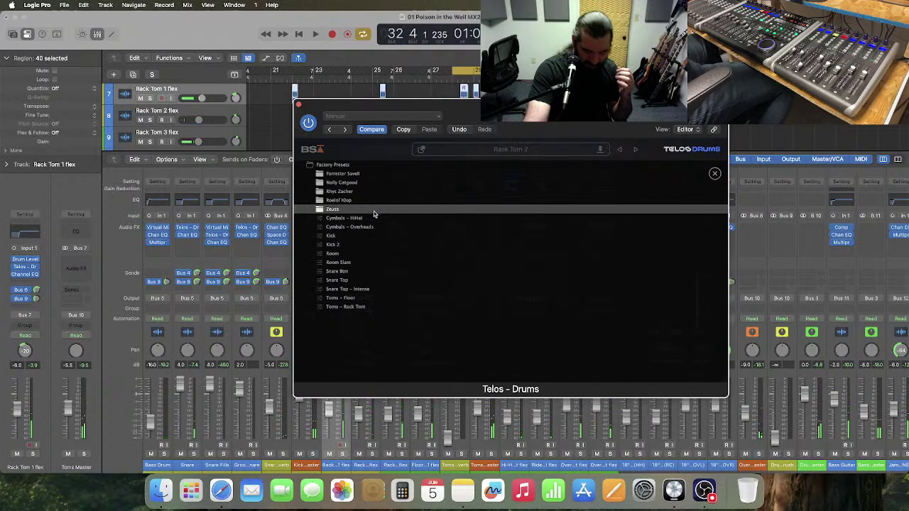
{"action": "left_click", "coordinate": [501, 152]}
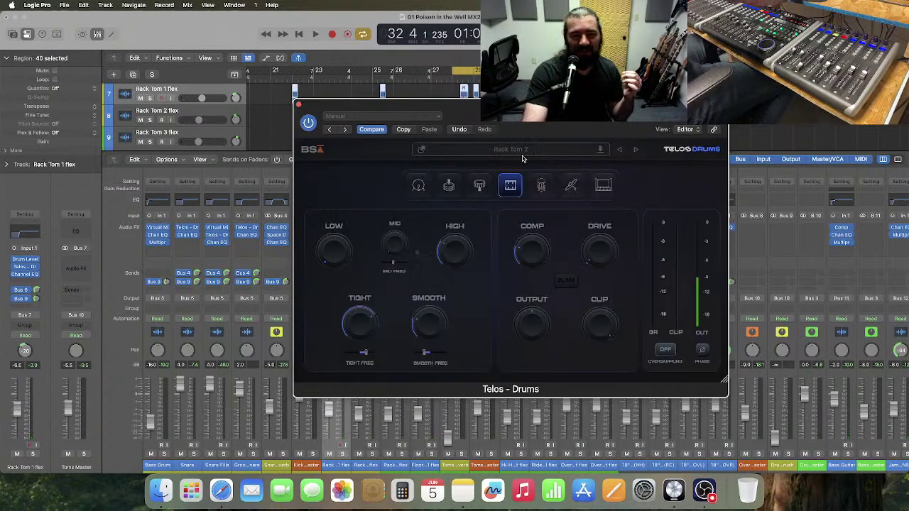
- Turn the preset's High, Comp, Tight and Smooth controls down to zero
{"action": "left_click", "coordinate": [510, 189]}
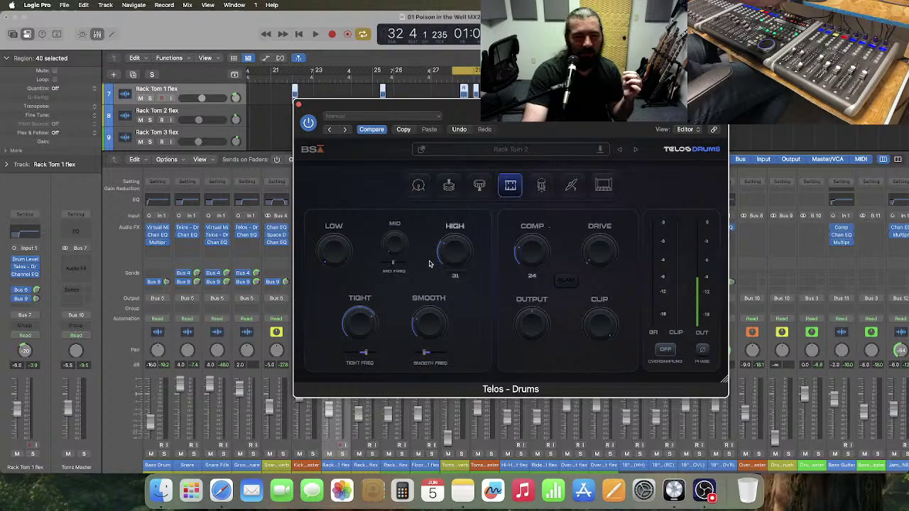
{"action": "left_click_drag", "start_coordinate": [365, 324], "coordinate": [367, 434]}
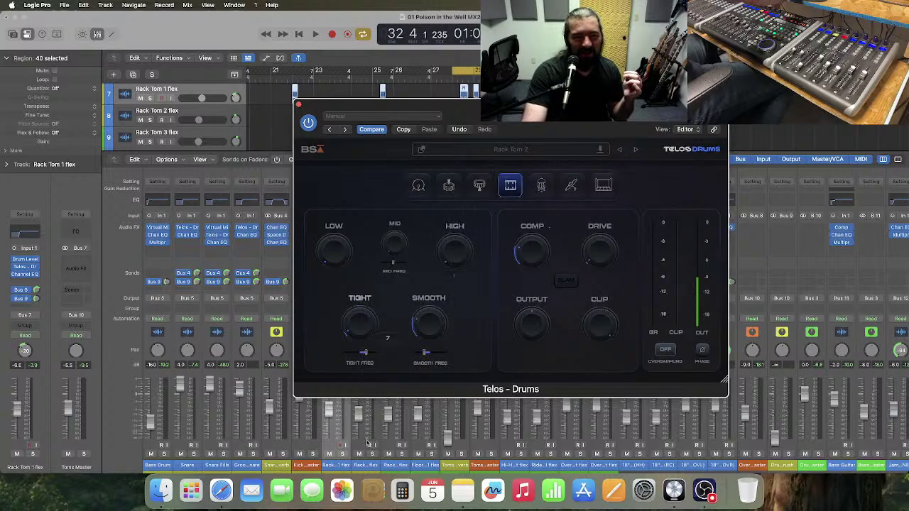
{"action": "left_click_drag", "start_coordinate": [428, 323], "coordinate": [431, 388]}
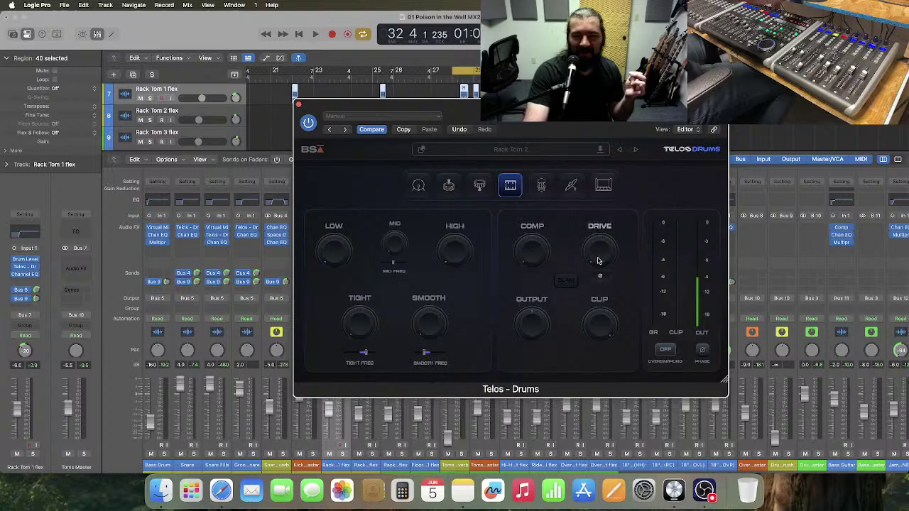
- While the loop plays, raise Low to about 43, Comp to about 48 and Drive to 17, and boost High slightly
{"action": "key", "text": "space"}
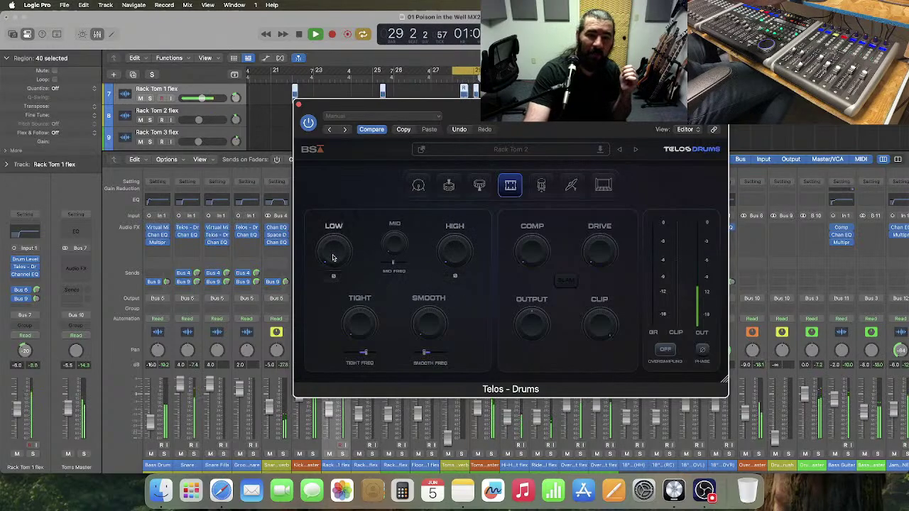
{"action": "left_click_drag", "start_coordinate": [336, 235], "coordinate": [356, 222]}
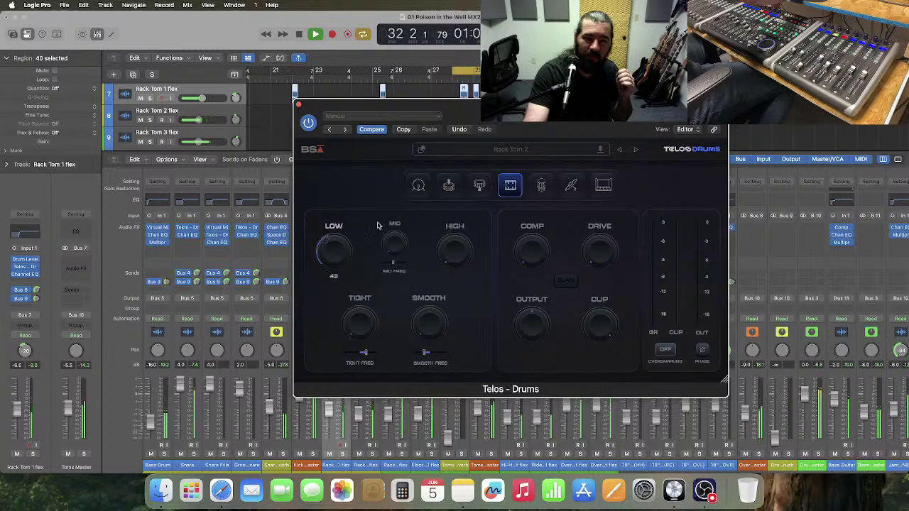
{"action": "left_click_drag", "start_coordinate": [454, 259], "coordinate": [449, 235]}
{"action": "left_click_drag", "start_coordinate": [529, 253], "coordinate": [533, 205]}
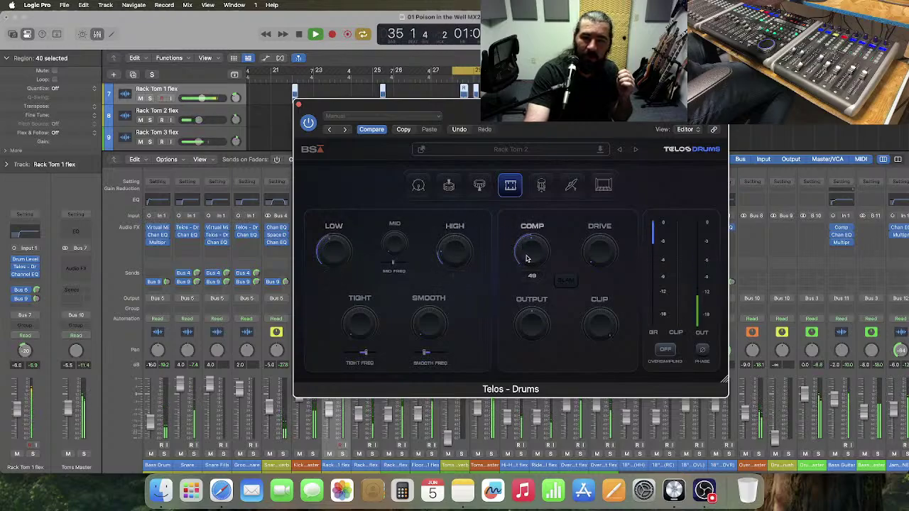
{"action": "left_click_drag", "start_coordinate": [599, 258], "coordinate": [599, 241]}
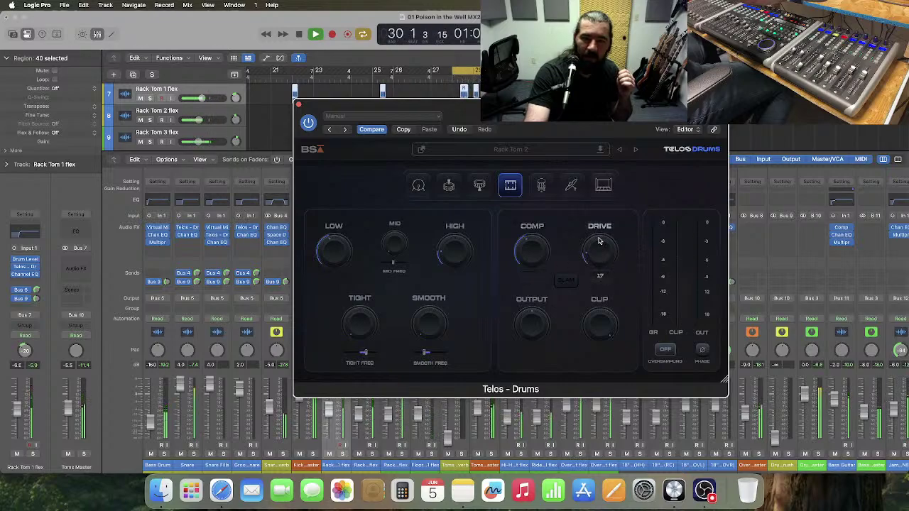
- Raise Tight to about 29, increase Mid and Smooth on the rack tom, and stop playback
{"action": "left_click_drag", "start_coordinate": [367, 327], "coordinate": [367, 299]}
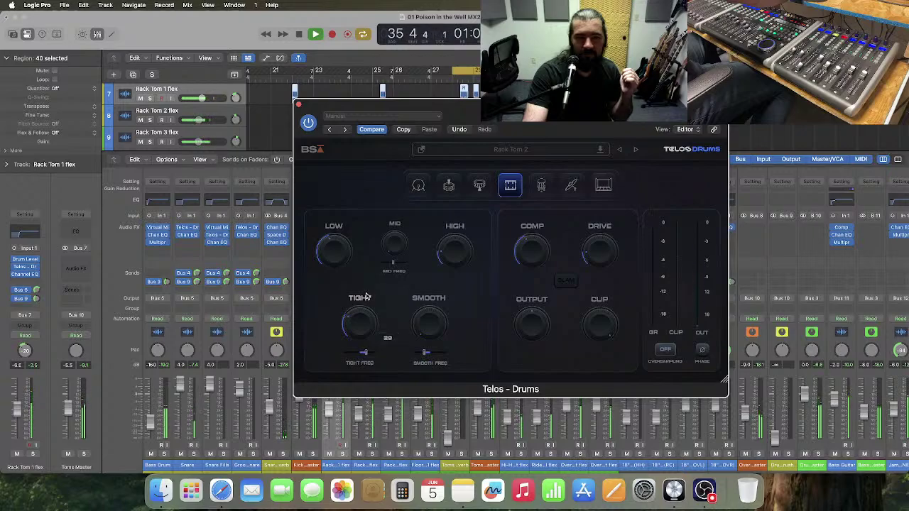
{"action": "left_click_drag", "start_coordinate": [395, 243], "coordinate": [397, 193]}
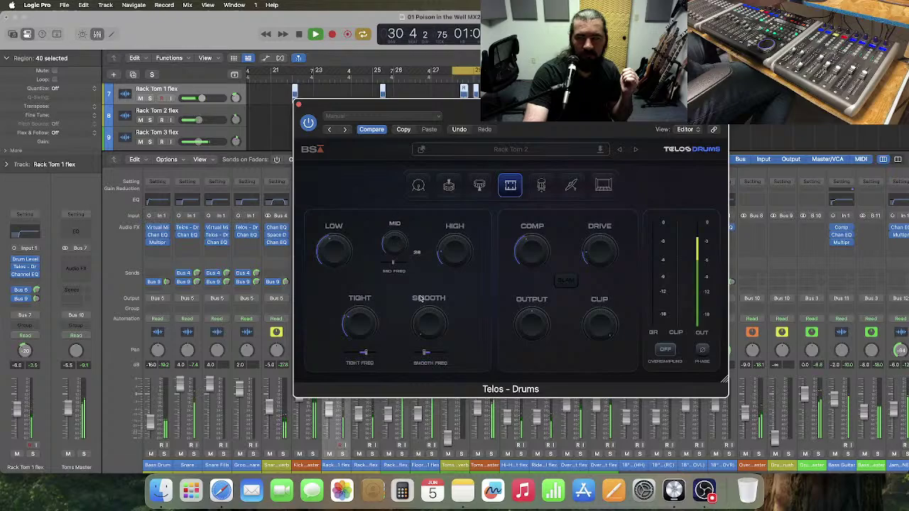
{"action": "left_click_drag", "start_coordinate": [429, 329], "coordinate": [429, 274]}
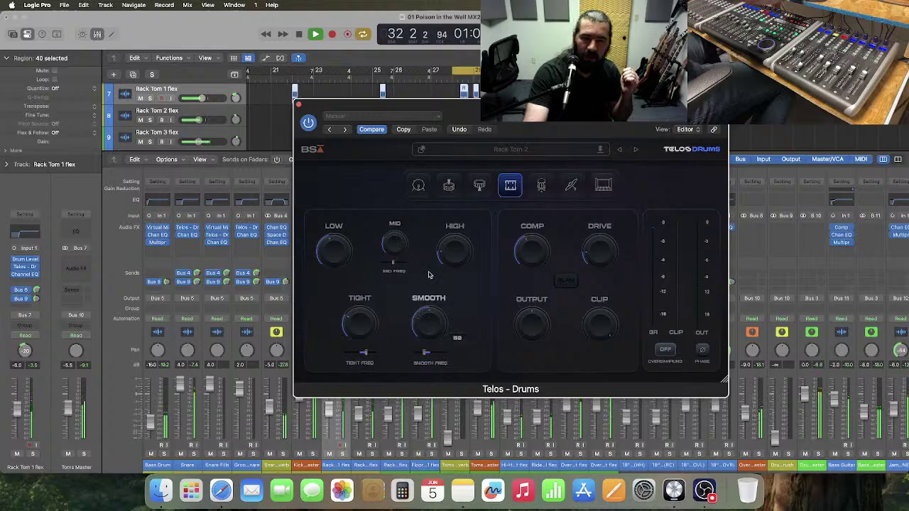
{"action": "left_click_drag", "start_coordinate": [427, 277], "coordinate": [426, 280]}
{"action": "key", "text": "space"}
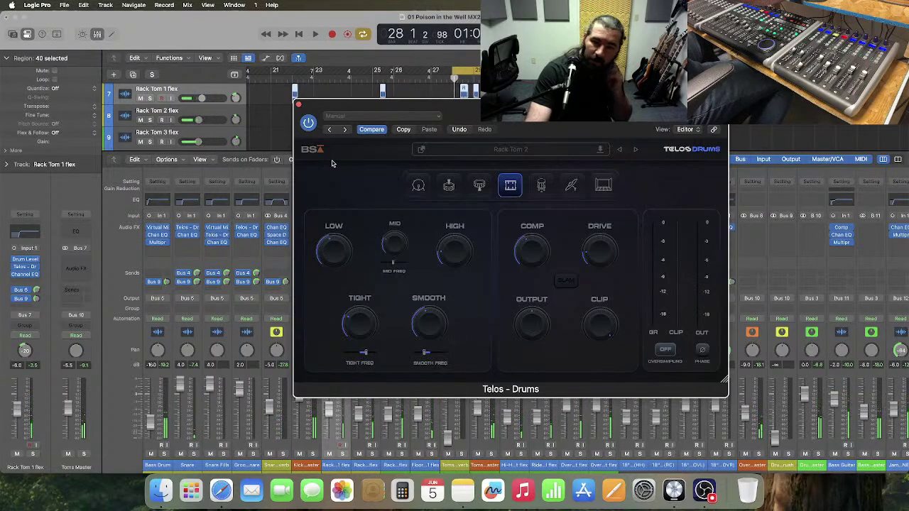
- Replace Telos Drums on the Rack Tom 1 channel with the Virtual Mix Rack plug-in
{"action": "left_click", "coordinate": [299, 104]}
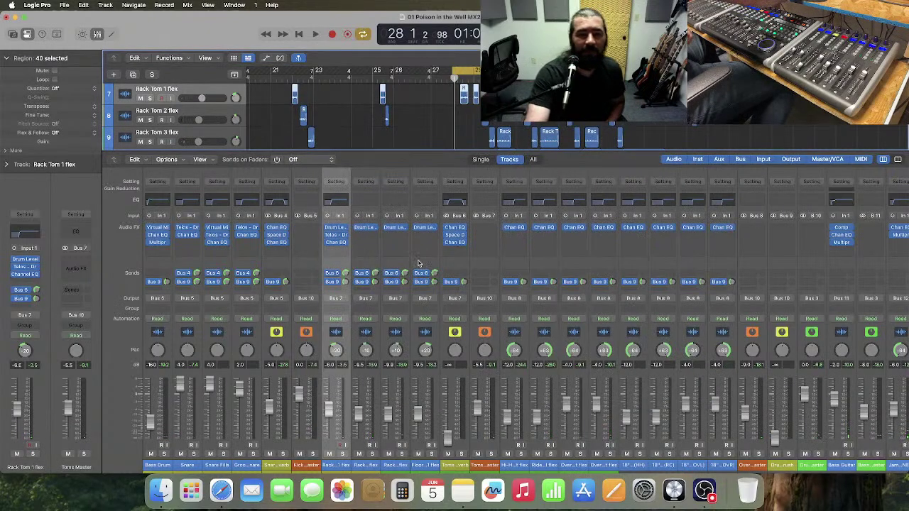
{"action": "left_click", "coordinate": [346, 236]}
{"action": "left_click", "coordinate": [363, 263]}
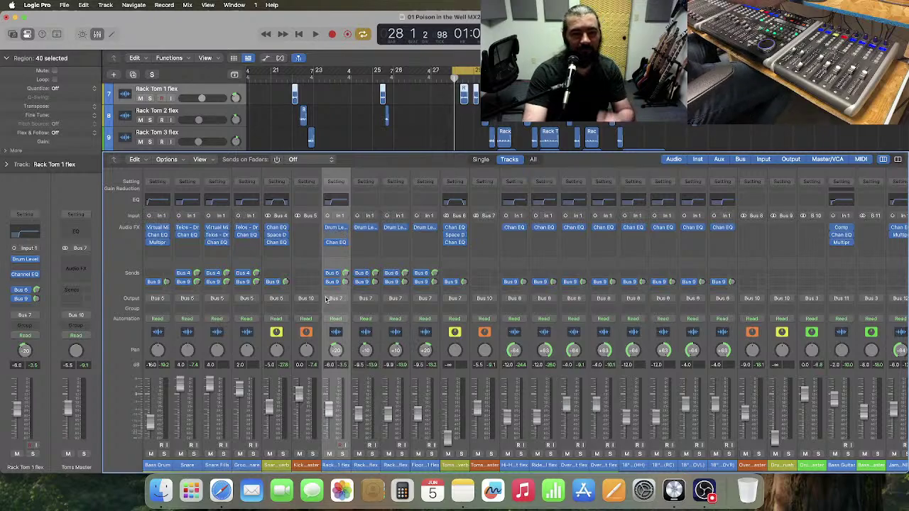
{"action": "left_click", "coordinate": [343, 235]}
{"action": "mouse_move", "coordinate": [372, 281]}
{"action": "left_click", "coordinate": [428, 283]}
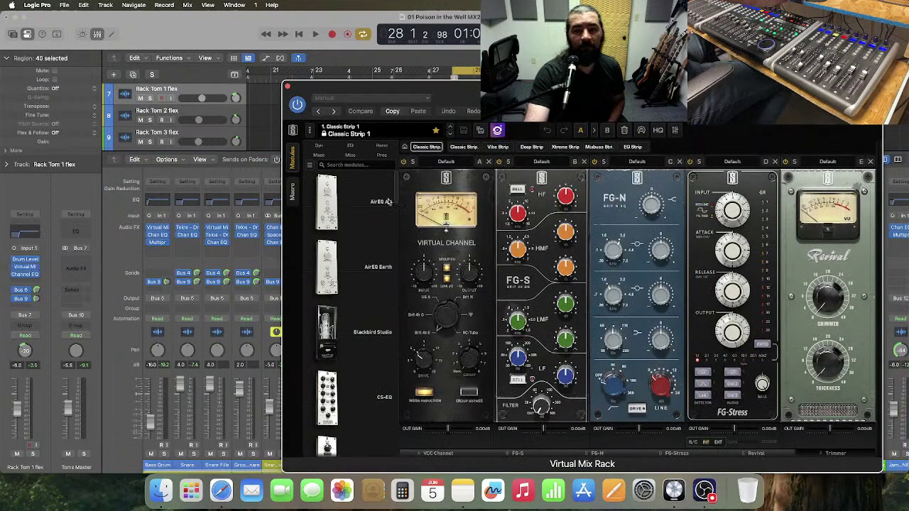
- Load the Classic Strip 1 factory preset Toms Aggro in Virtual Mix Rack, bring its Trimmer end into view and move the plug-in window aside
{"action": "left_click", "coordinate": [383, 142]}
{"action": "mouse_move", "coordinate": [384, 143]}
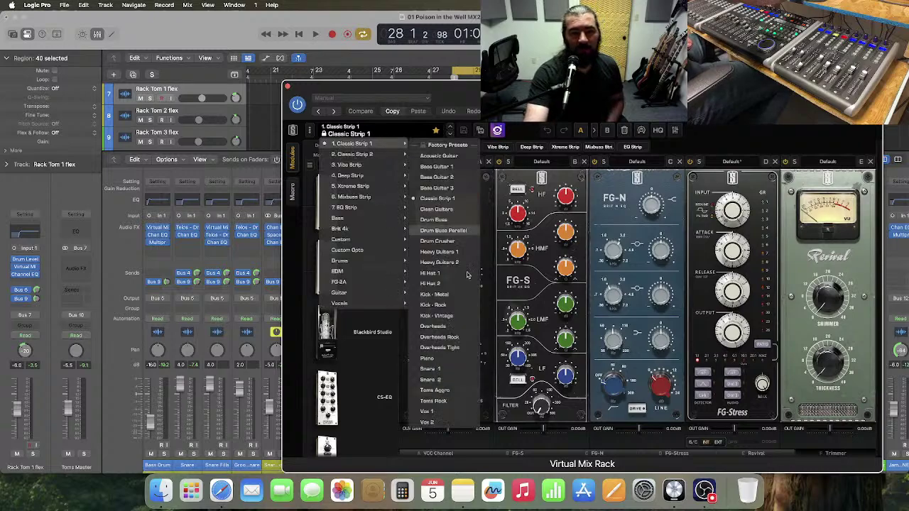
{"action": "left_click", "coordinate": [452, 391]}
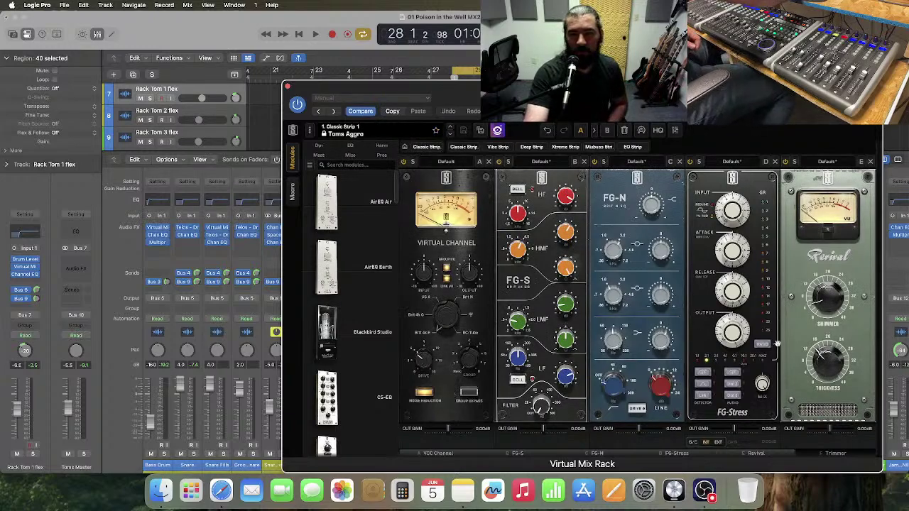
{"action": "left_click", "coordinate": [832, 454]}
{"action": "left_click_drag", "start_coordinate": [577, 87], "coordinate": [688, 58]}
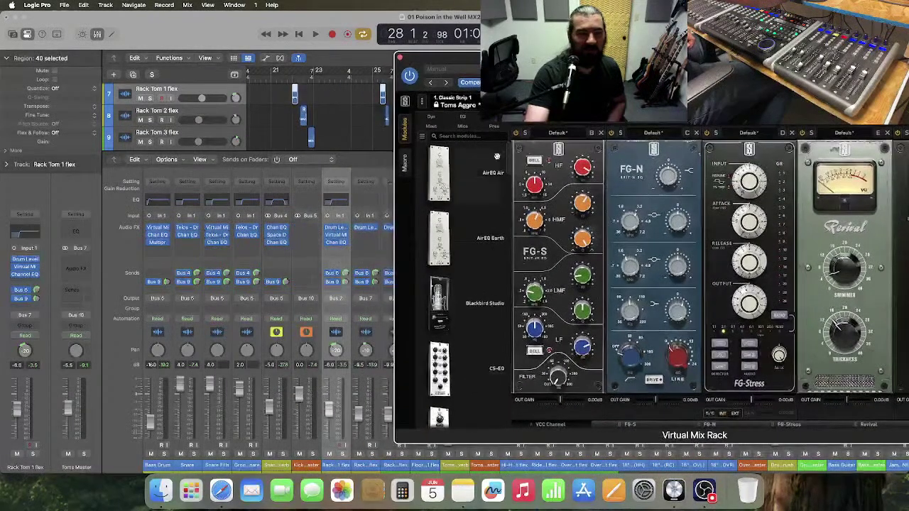
- In the Rack Tom 1 Channel EQ, boost a peak band at 3500 Hz by 3 dB with a Q of 1.50, and close the EQ
{"action": "double_click", "coordinate": [339, 202]}
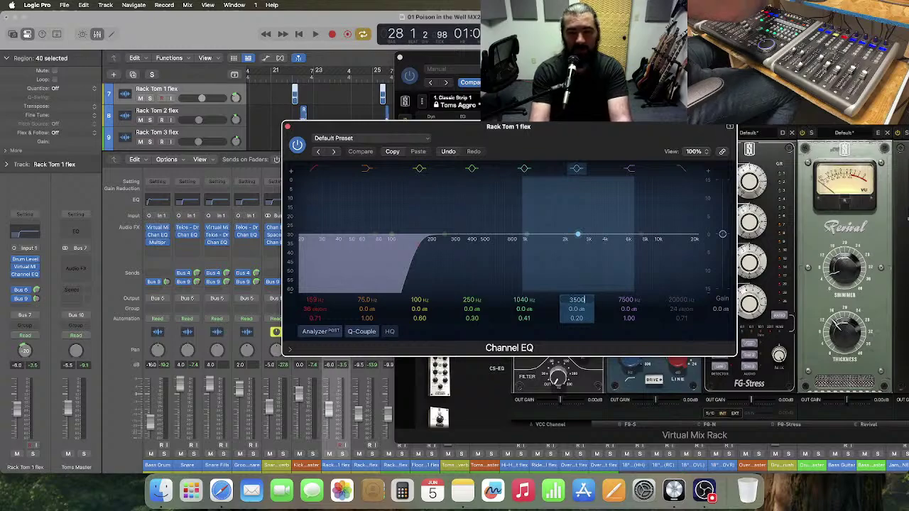
{"action": "key", "text": "Return"}
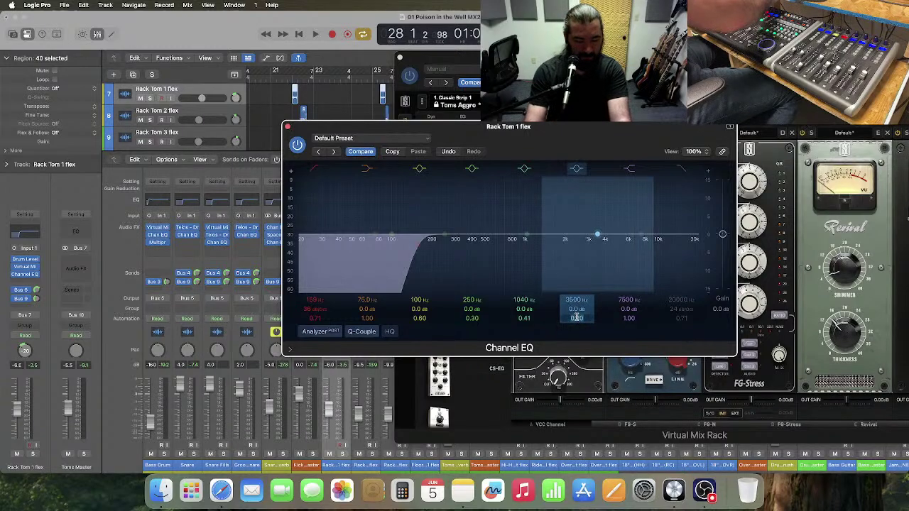
{"action": "key", "text": "Return"}
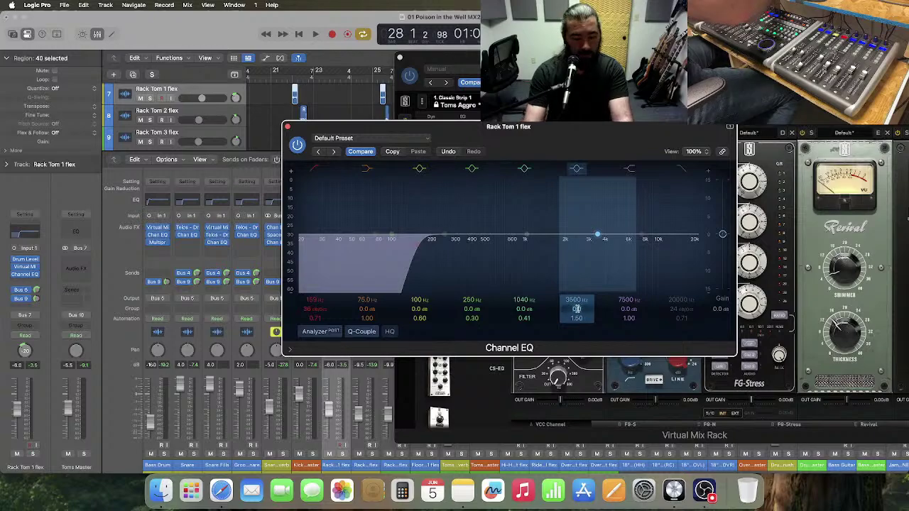
{"action": "type", "text": "3"}
{"action": "key", "text": "Return"}
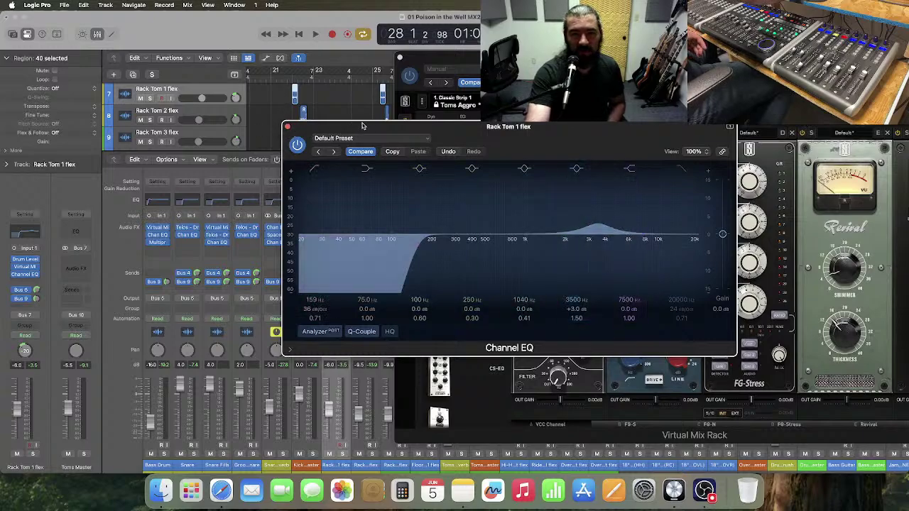
{"action": "left_click", "coordinate": [287, 127]}
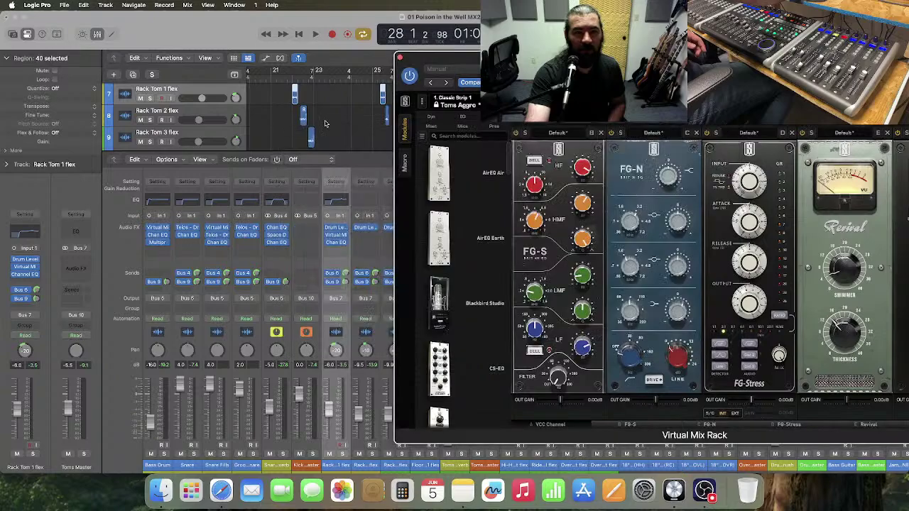
- Compare the rack tom with Virtual Mix Rack bypassed and active, and fine-tune the Trimmer's Trim level
{"action": "left_click", "coordinate": [409, 77]}
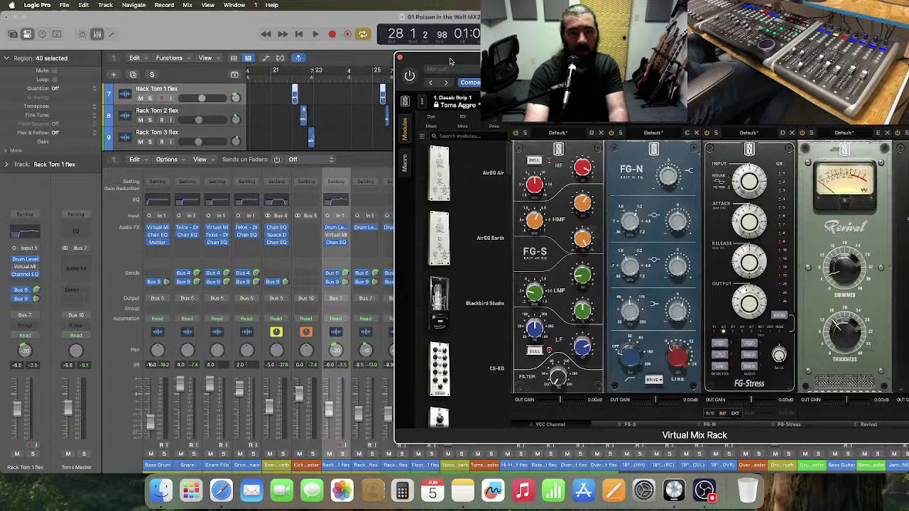
{"action": "left_click_drag", "start_coordinate": [449, 61], "coordinate": [450, 50]}
{"action": "key", "text": "space"}
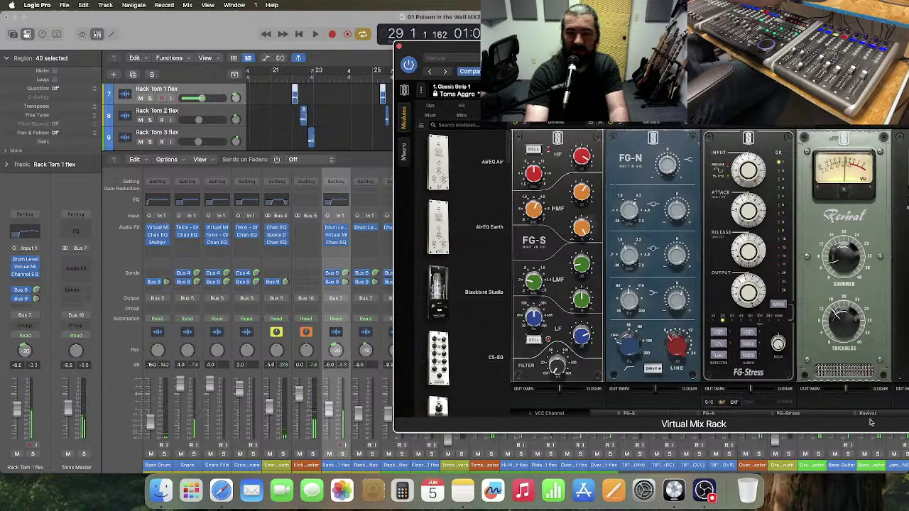
{"action": "left_click_drag", "start_coordinate": [640, 46], "coordinate": [552, 27]}
{"action": "mouse_move", "coordinate": [846, 240]}
{"action": "left_click_drag", "start_coordinate": [854, 276], "coordinate": [855, 277]}
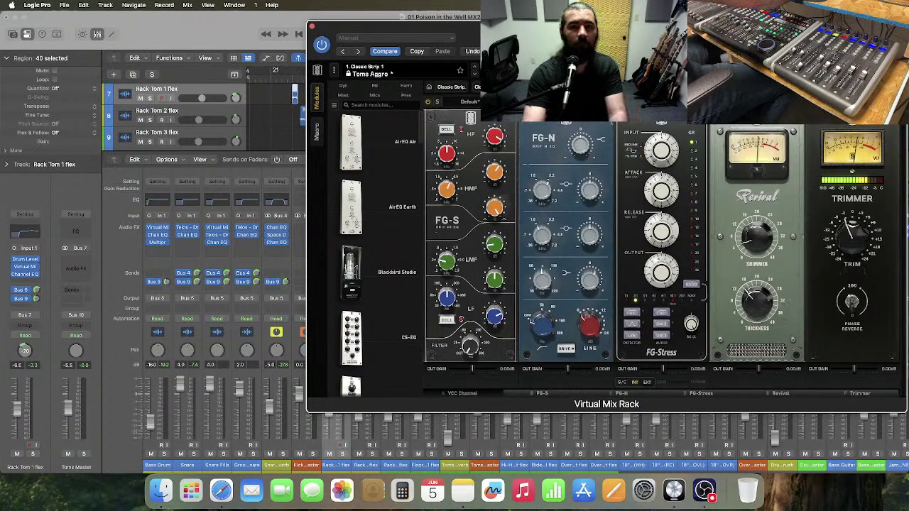
- Move Virtual Mix Rack clear of the mixer, play the loop to check the processed rack tom, and stop
{"action": "left_click_drag", "start_coordinate": [604, 27], "coordinate": [785, 52]}
{"action": "key", "text": "space"}
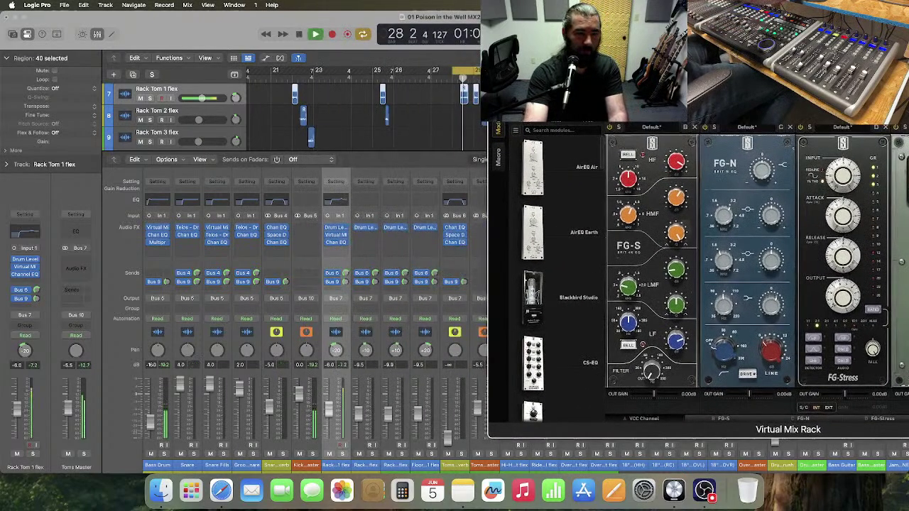
{"action": "key", "text": "space"}
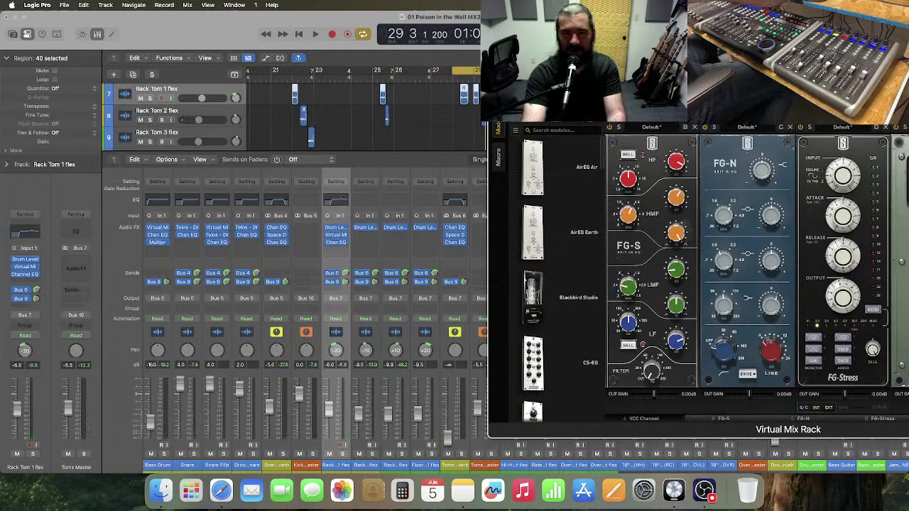
{"action": "left_click_drag", "start_coordinate": [788, 52], "coordinate": [653, 43]}
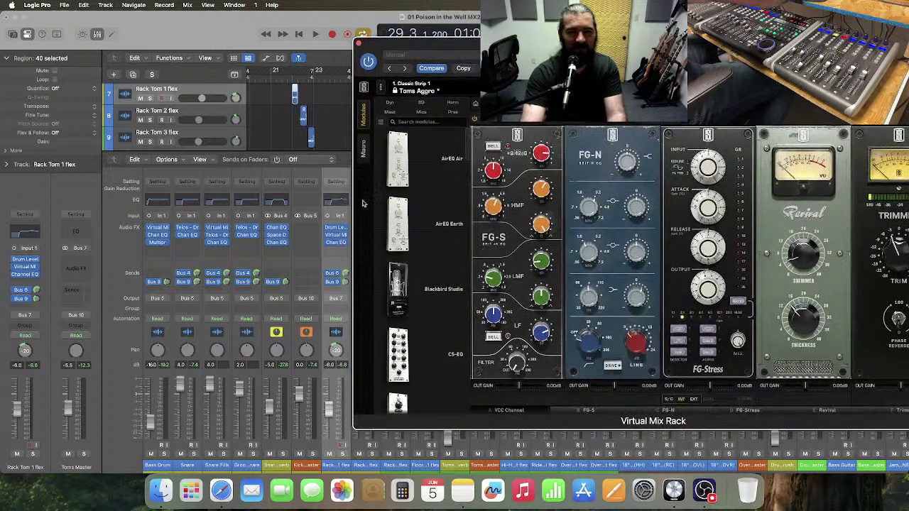
- Play the loop with the 3500 Hz band of the Rack Tom 1 EQ switched off, restore it and set its gain to +1.0 dB
{"action": "left_click", "coordinate": [344, 202]}
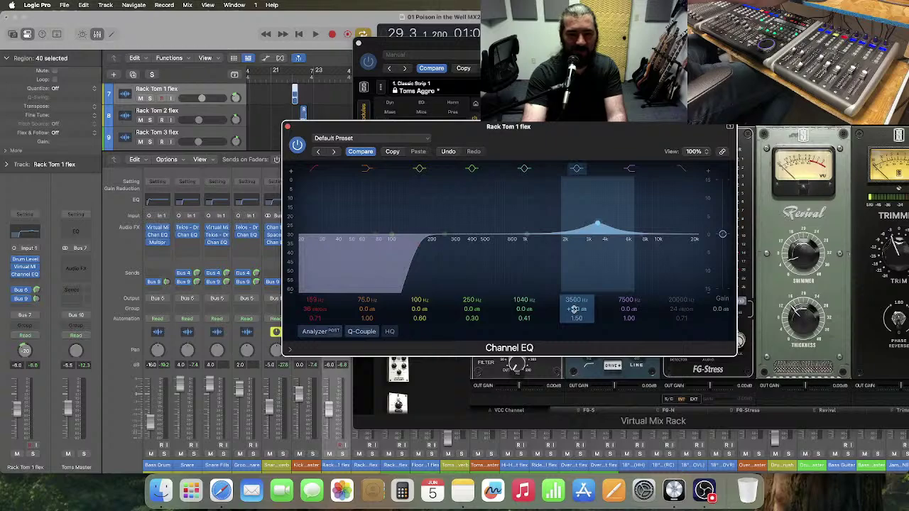
{"action": "left_click", "coordinate": [575, 170]}
{"action": "key", "text": "space"}
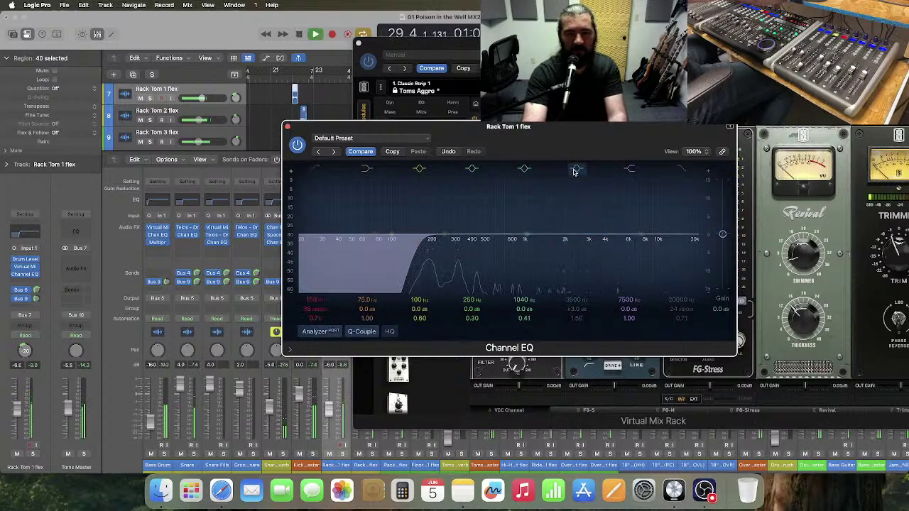
{"action": "key", "text": "space"}
{"action": "left_click", "coordinate": [575, 170]}
{"action": "left_click_drag", "start_coordinate": [575, 310], "coordinate": [575, 314]}
- Boost Rack Tom 1 at 195 Hz by 4 dB with Q 1.00, and cut 372 Hz by 4 dB with Q 1.50
{"action": "left_click", "coordinate": [497, 277]}
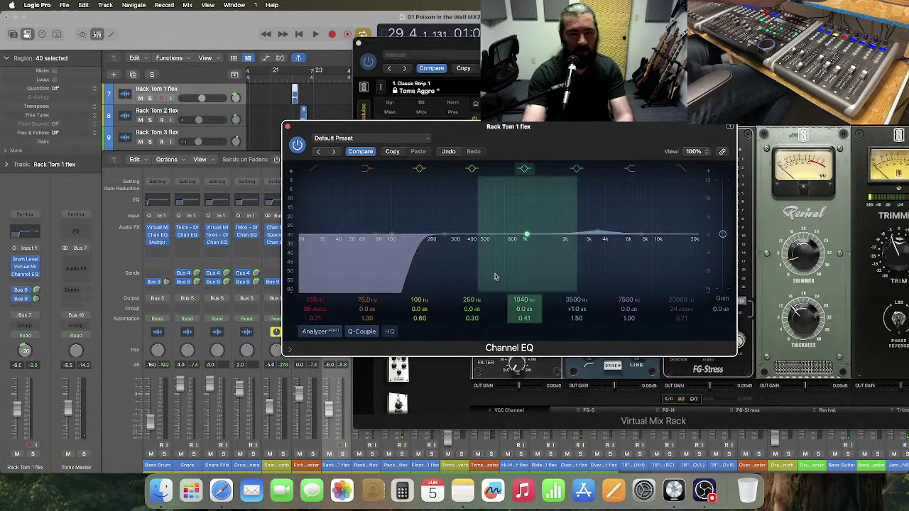
{"action": "key", "text": "space"}
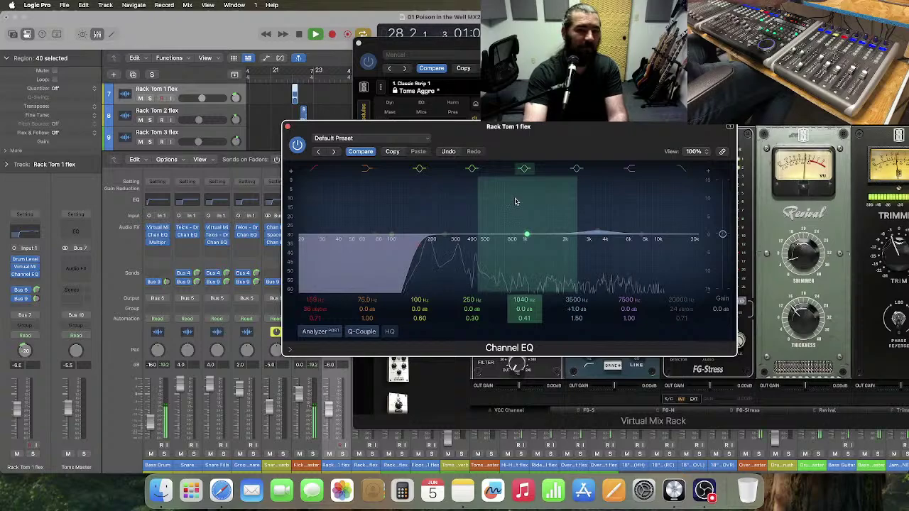
{"action": "key", "text": "space"}
{"action": "left_click_drag", "start_coordinate": [410, 301], "coordinate": [471, 317]}
{"action": "left_click", "coordinate": [472, 300]}
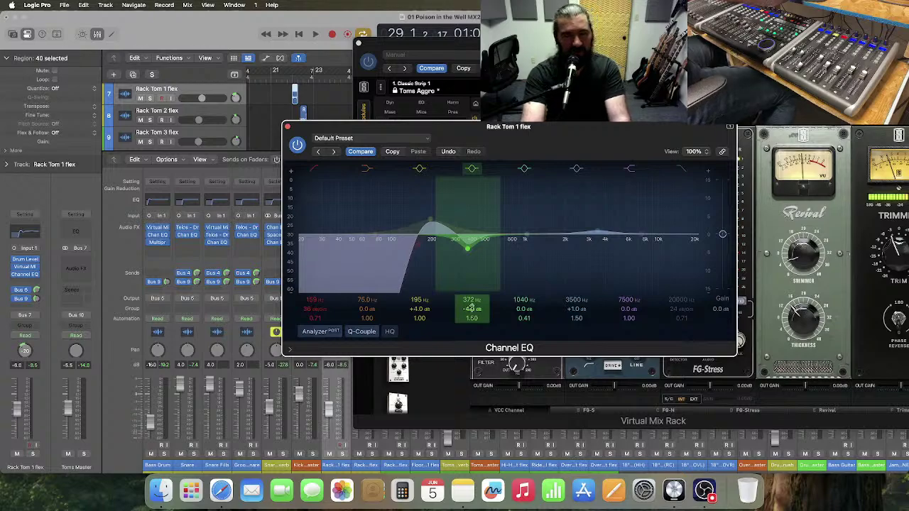
- Compare Rack Tom 1 with the 372 Hz cut on and off during playback, leaving it on, and close the EQ
{"action": "key", "text": "space"}
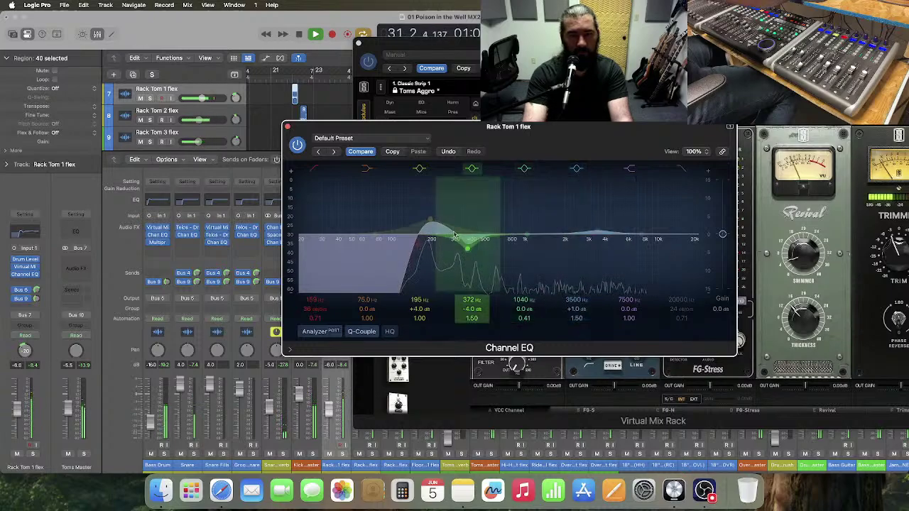
{"action": "left_click", "coordinate": [474, 171]}
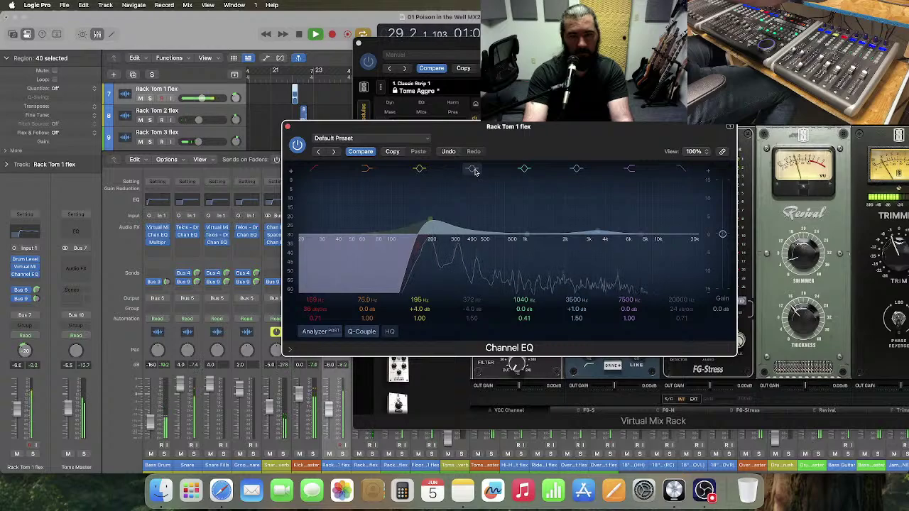
{"action": "key", "text": "space"}
{"action": "left_click", "coordinate": [473, 170]}
{"action": "key", "text": "space"}
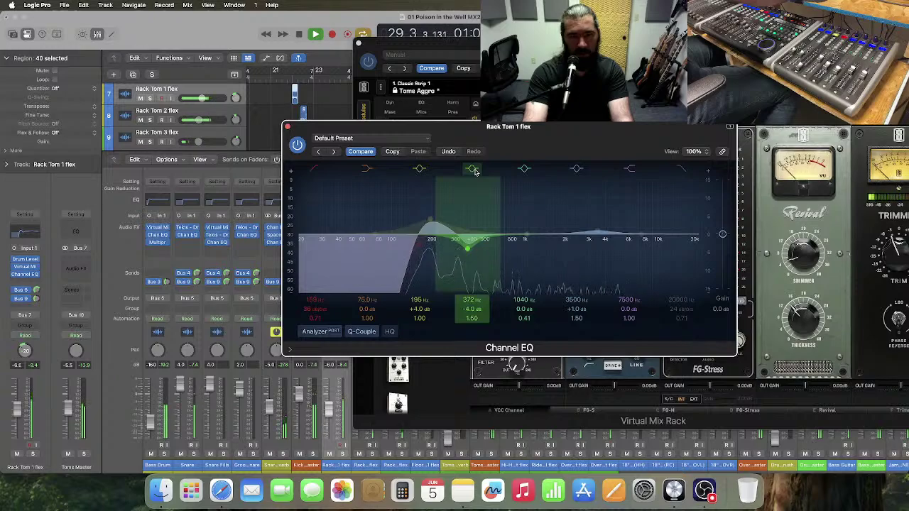
{"action": "key", "text": "space"}
{"action": "left_click", "coordinate": [287, 128]}
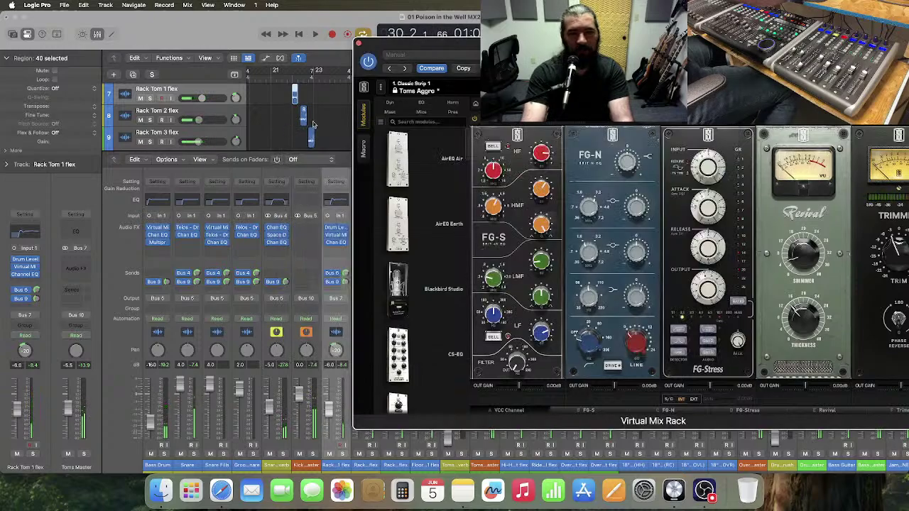
- Copy Virtual Mix Rack from Rack Tom 1 to Rack Tom 2 and load its Classic Strip 1 preset Toms Aggro
{"action": "left_click", "coordinate": [360, 44]}
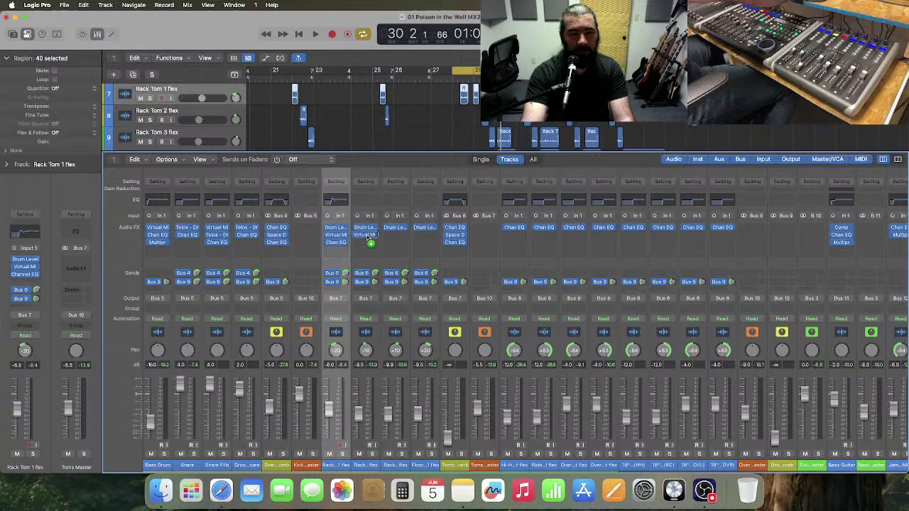
{"action": "left_click_drag", "start_coordinate": [368, 239], "coordinate": [370, 240]}
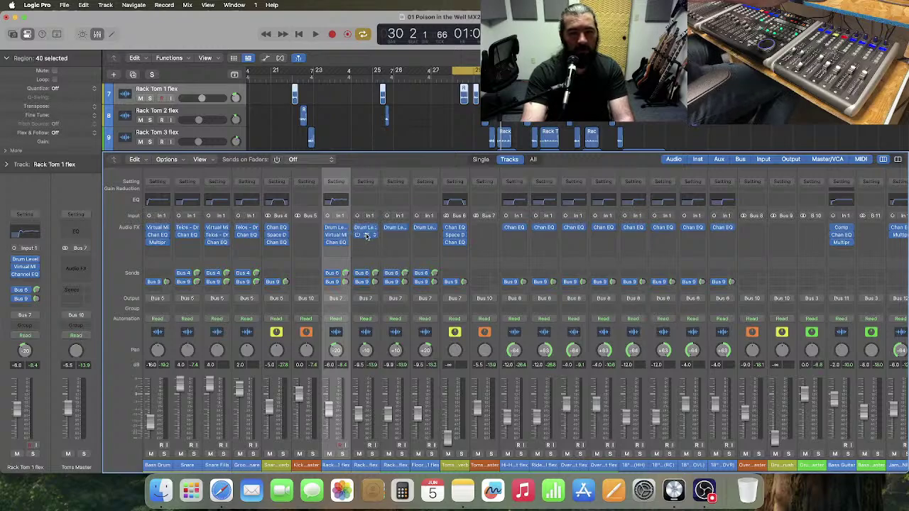
{"action": "left_click", "coordinate": [366, 235]}
{"action": "left_click", "coordinate": [363, 134]}
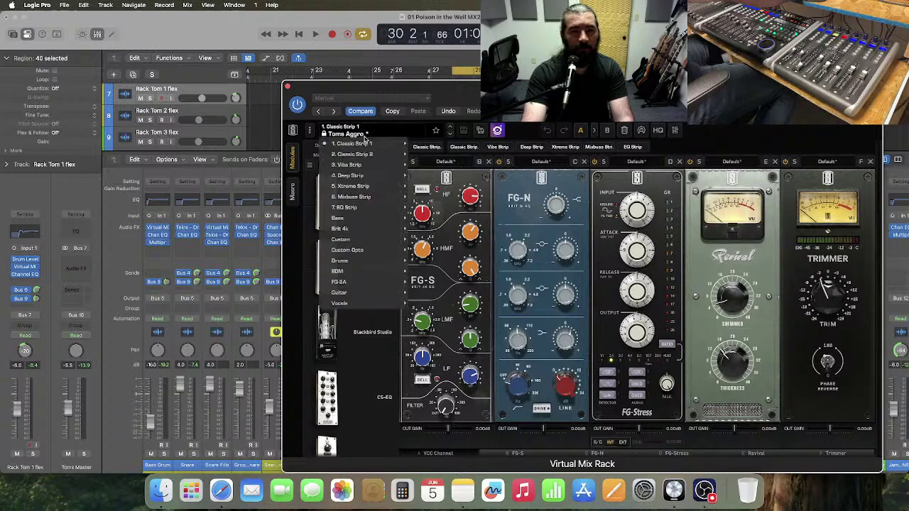
{"action": "mouse_move", "coordinate": [378, 144]}
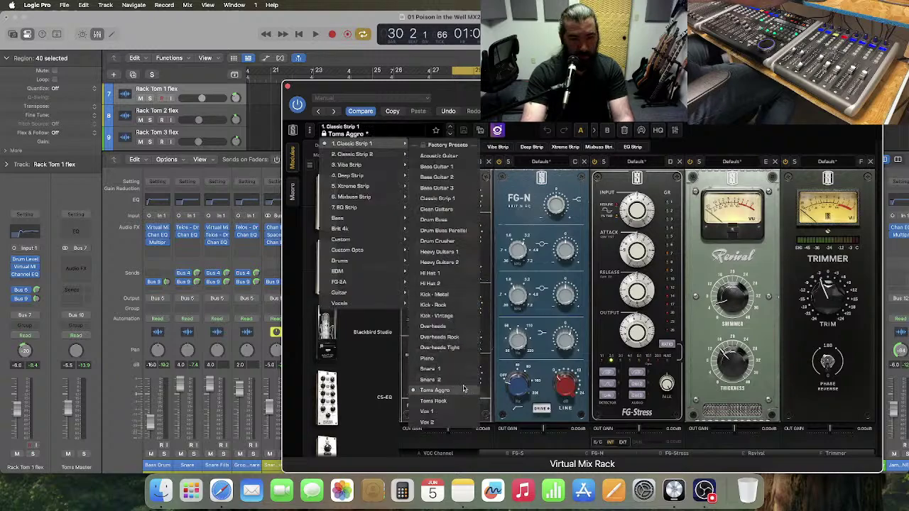
{"action": "left_click", "coordinate": [435, 390]}
{"action": "left_click_drag", "start_coordinate": [384, 87], "coordinate": [590, 69]}
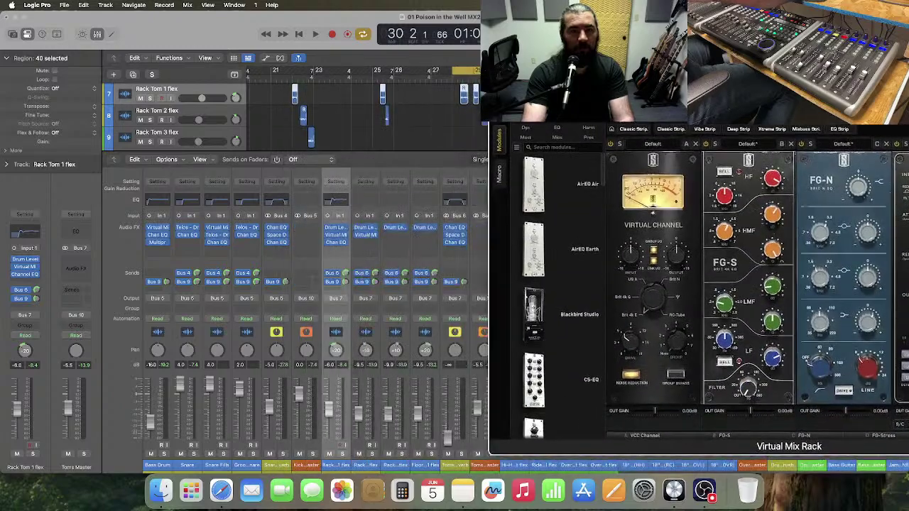
- Add a Channel EQ to Rack Tom 2, enable a 48 dB/Oct low cut, and set a peak band to 3500 Hz with Q 1.50
{"action": "left_click", "coordinate": [368, 201]}
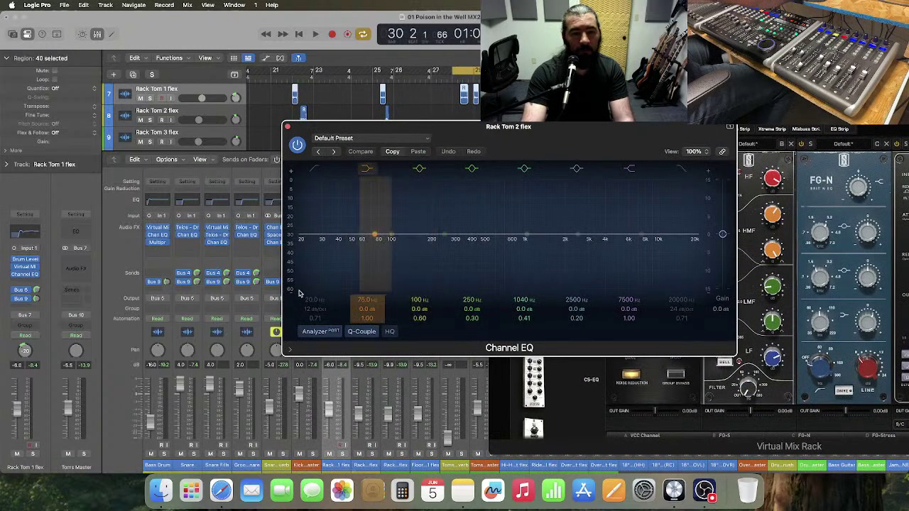
{"action": "left_click", "coordinate": [314, 169]}
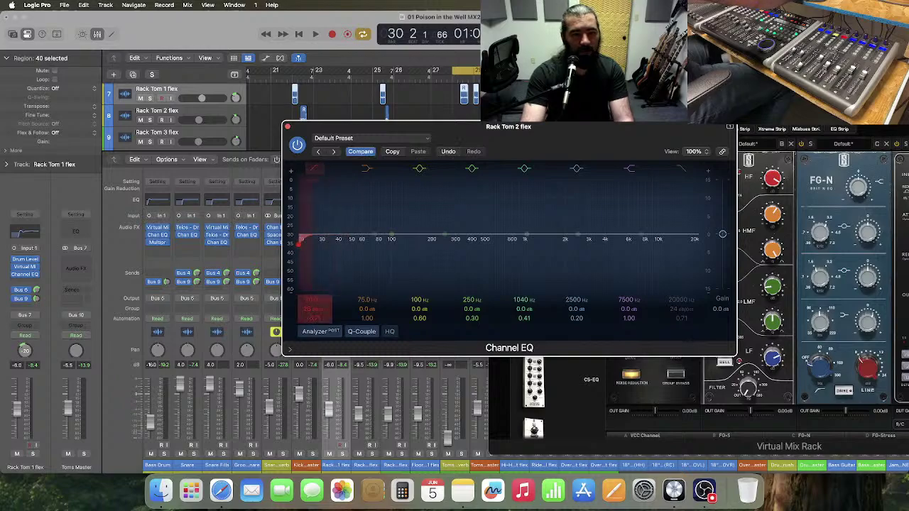
{"action": "double_click", "coordinate": [567, 300]}
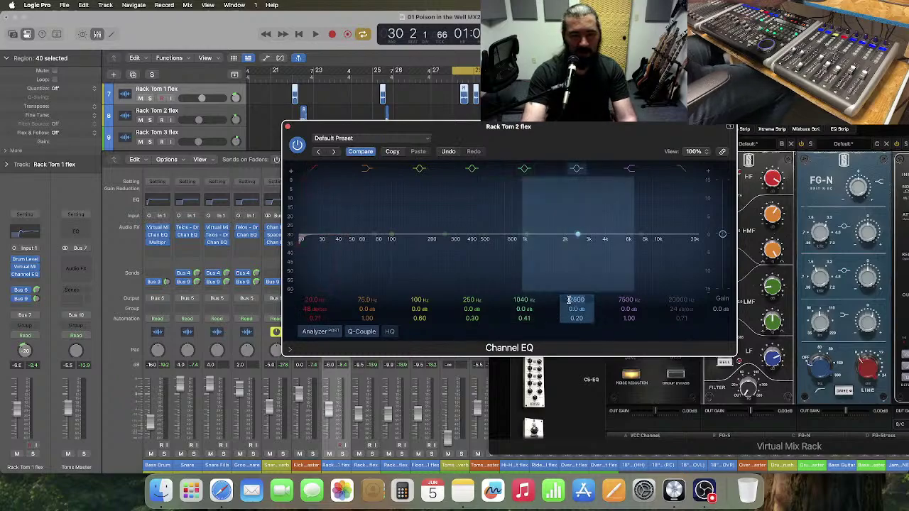
{"action": "type", "text": "3500"}
{"action": "key", "text": "Return"}
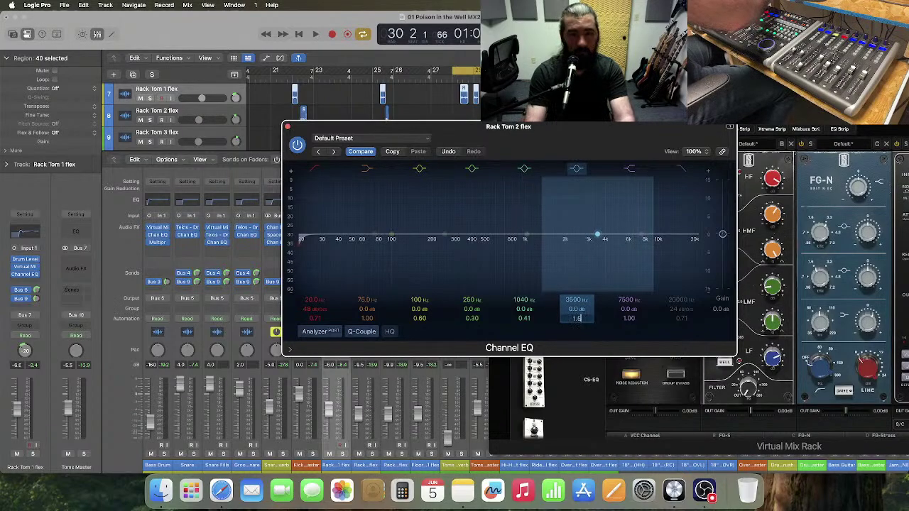
{"action": "key", "text": "Return"}
{"action": "left_click", "coordinate": [288, 128]}
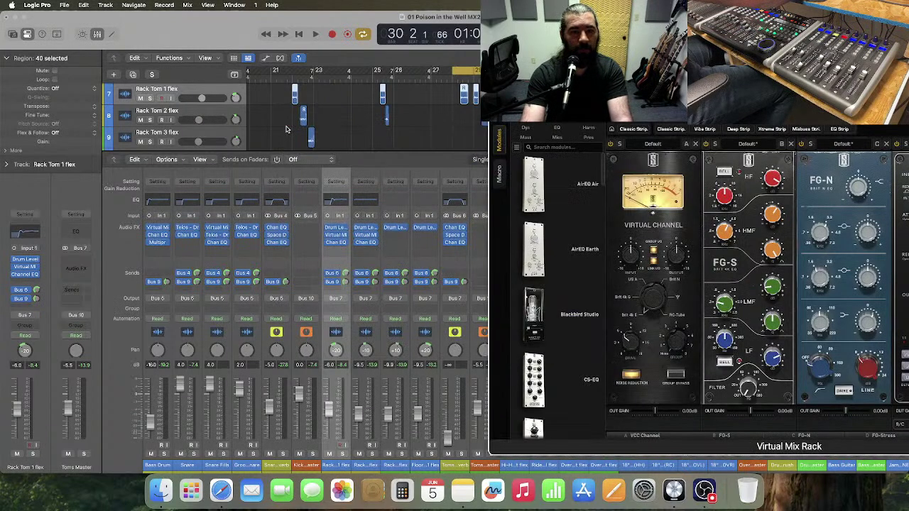
- While the loop plays, raise the Rack Tom 2 low-cut frequency to 112 Hz, and stop playback
{"action": "left_click", "coordinate": [367, 243]}
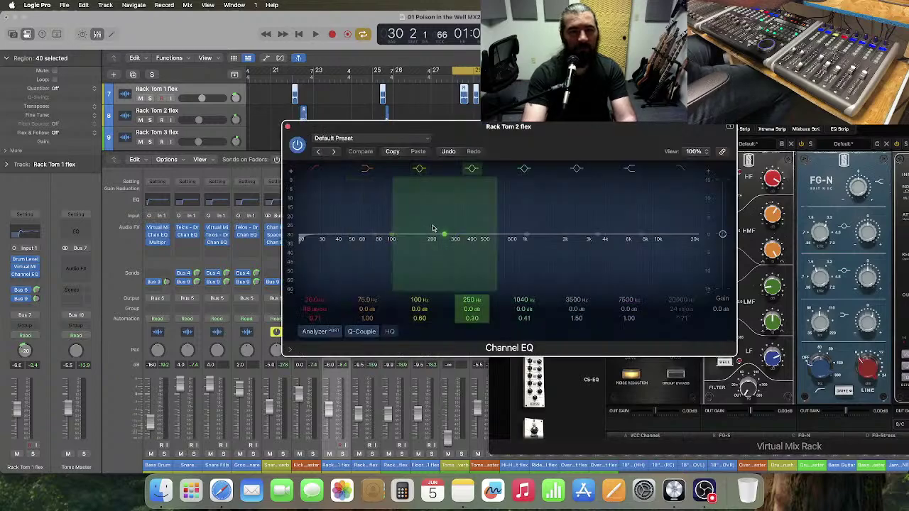
{"action": "key", "text": "space"}
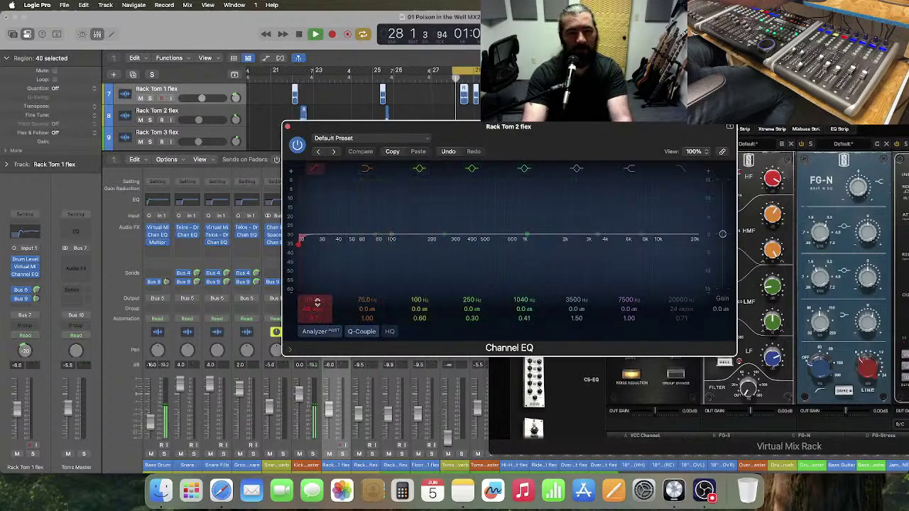
{"action": "left_click_drag", "start_coordinate": [309, 301], "coordinate": [308, 269]}
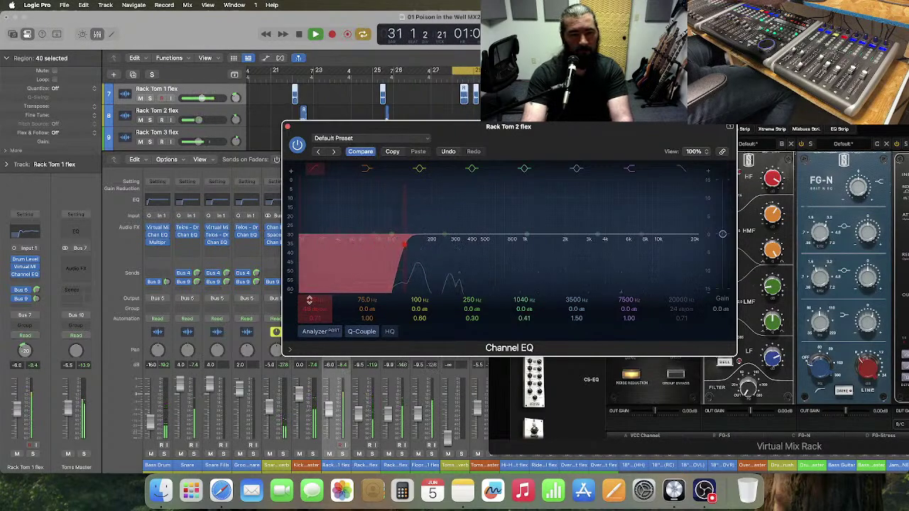
{"action": "left_click_drag", "start_coordinate": [310, 301], "coordinate": [310, 307]}
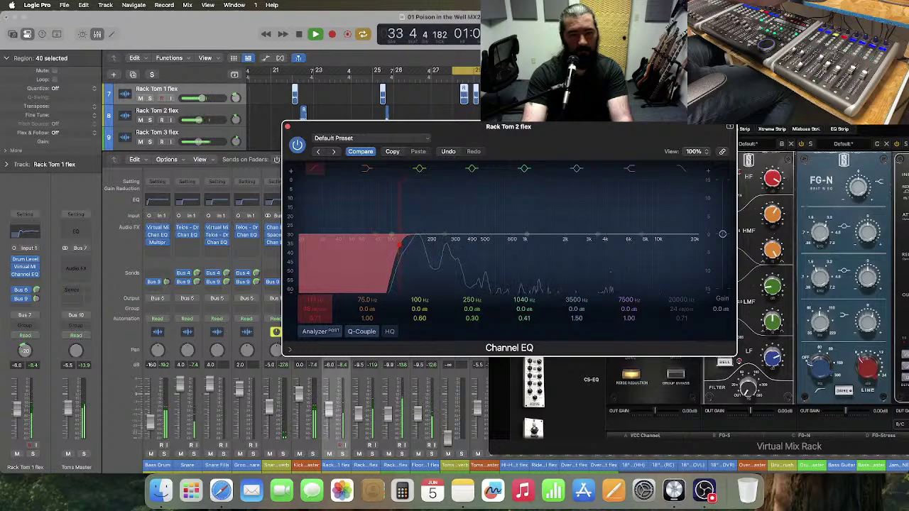
{"action": "key", "text": "space"}
- Boost the 3500 Hz band of the Rack Tom 2 EQ by 3 dB
{"action": "double_click", "coordinate": [577, 310]}
{"action": "type", "text": "3"}
{"action": "key", "text": "Return"}
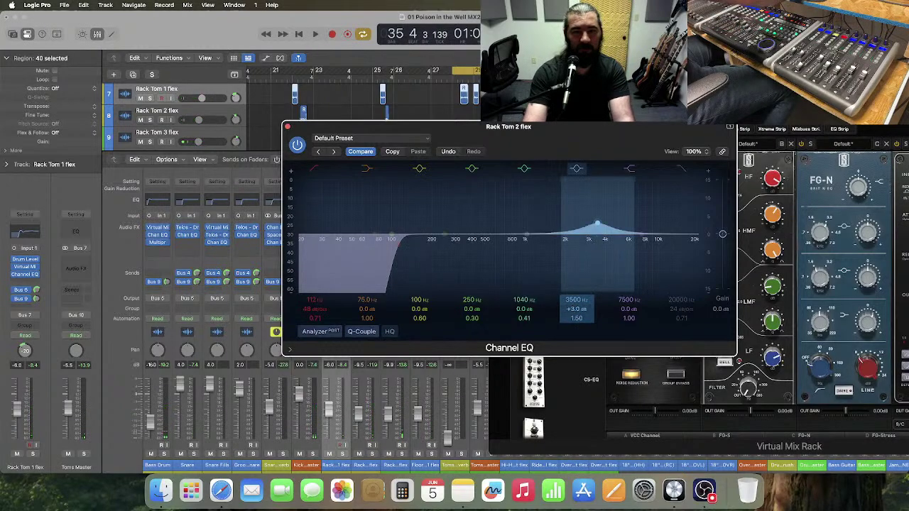
- Close the Rack Tom 2 EQ and play the cycled section to audition the rack toms in the mix
{"action": "left_click", "coordinate": [287, 127]}
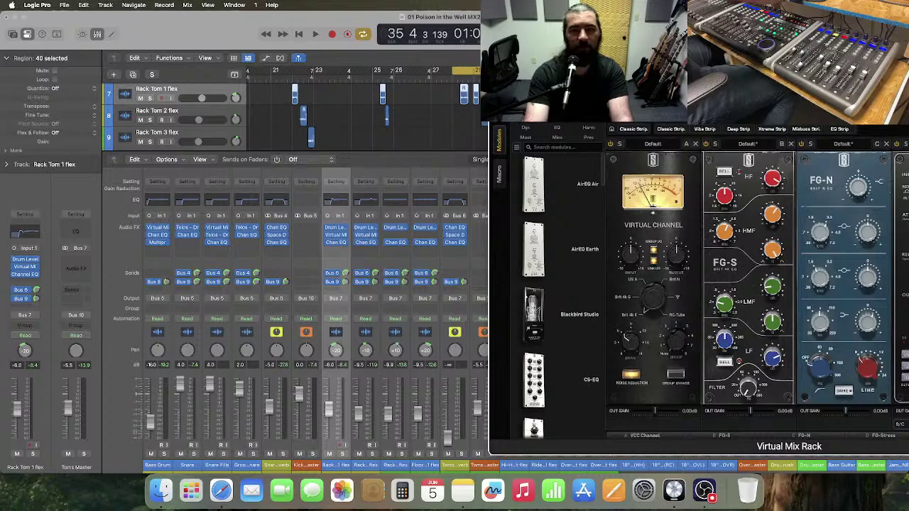
{"action": "left_click_drag", "start_coordinate": [590, 82], "coordinate": [595, 64]}
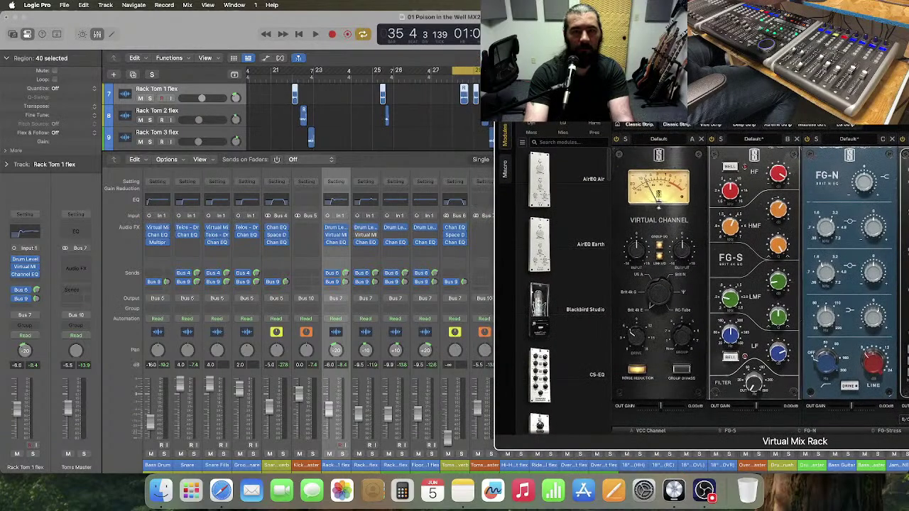
{"action": "key", "text": "space"}
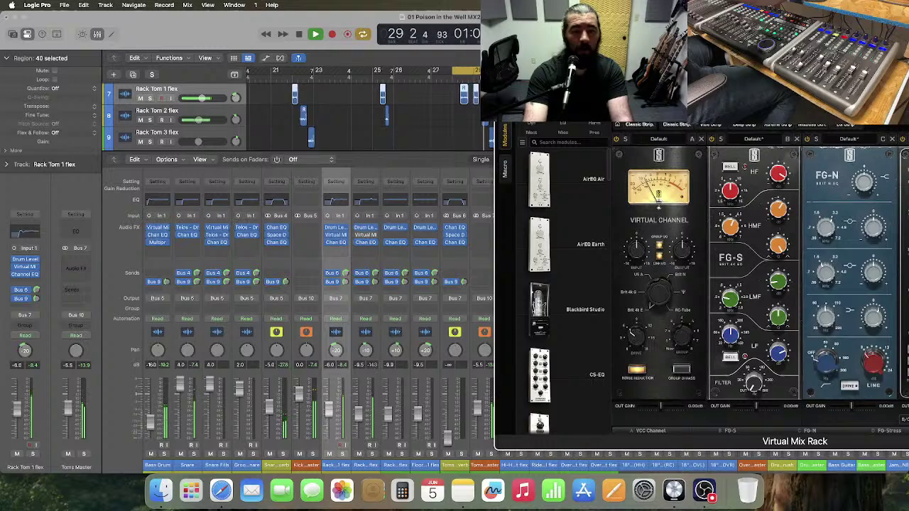
{"action": "key", "text": "space"}
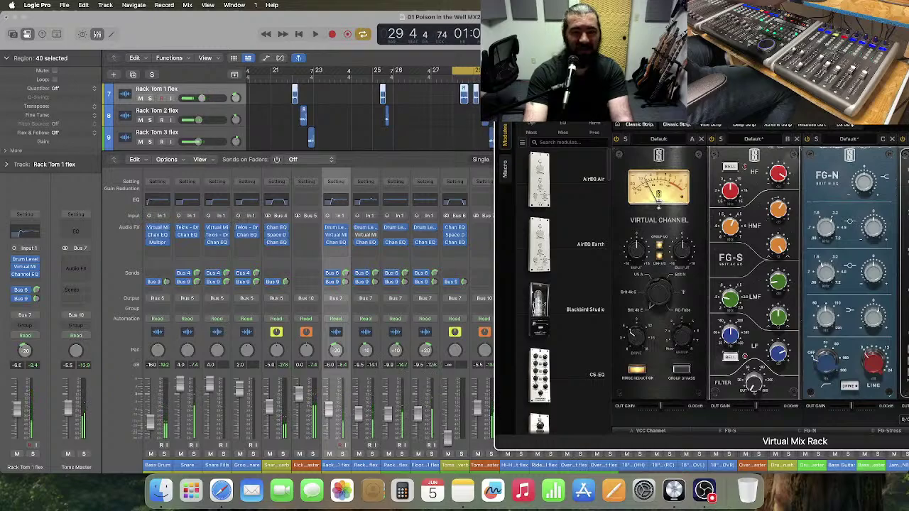
{"action": "key", "text": "space"}
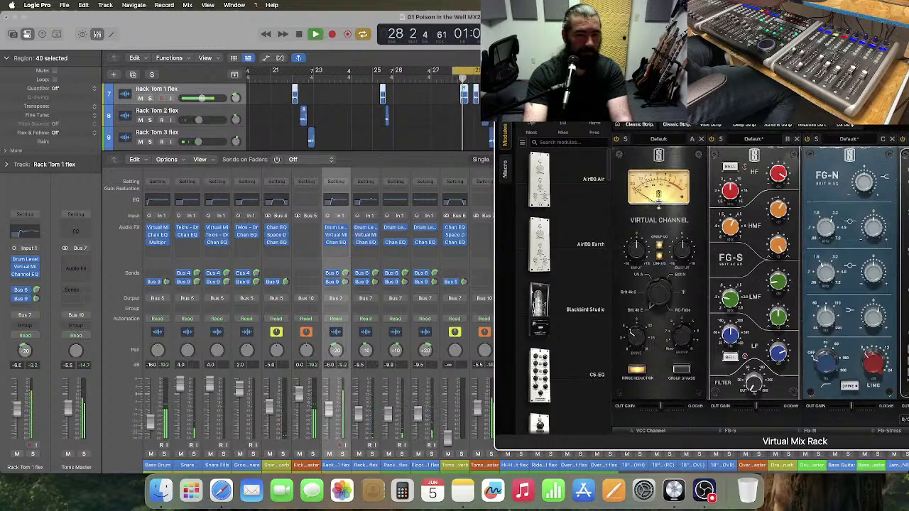
{"action": "key", "text": "space"}
- Set the Trimmer module's trim to -3 in Rack Tom 2's Virtual Mix Rack, audition the result, and close the plug-in
{"action": "left_click_drag", "start_coordinate": [750, 91], "coordinate": [476, 87]}
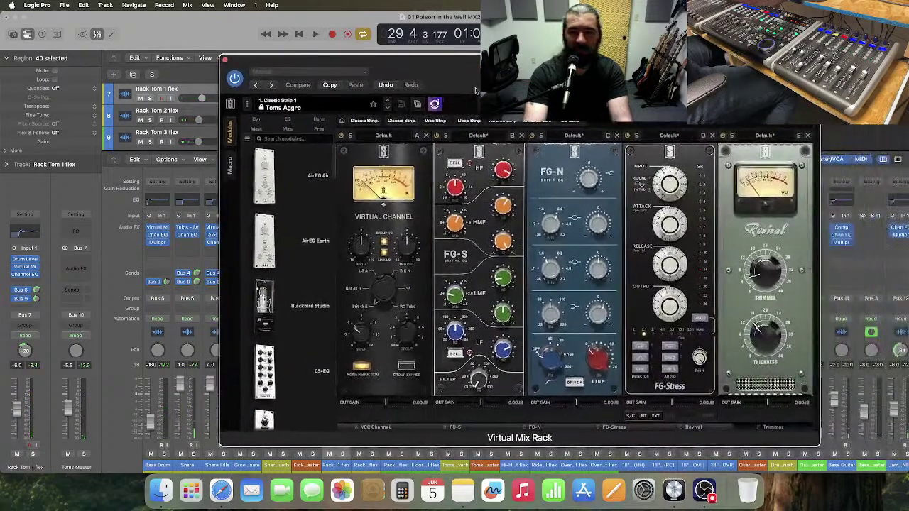
{"action": "left_click", "coordinate": [779, 429]}
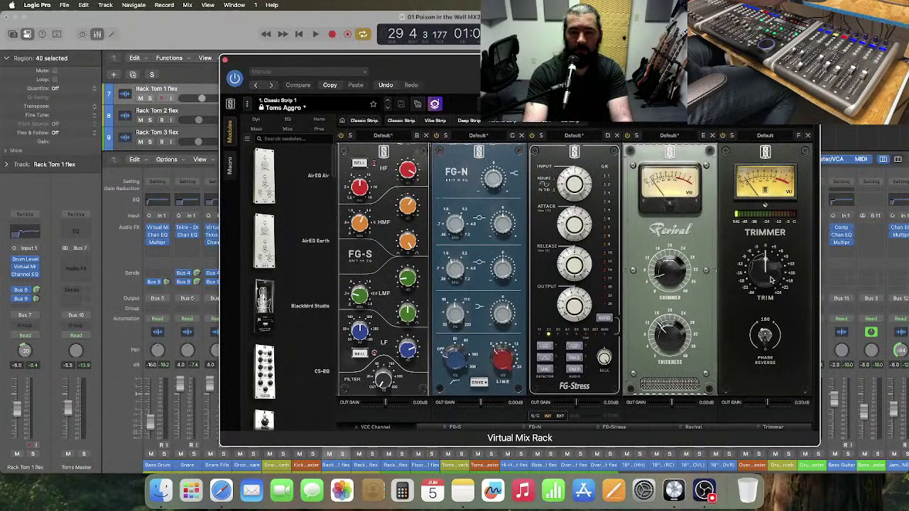
{"action": "double_click", "coordinate": [767, 306]}
{"action": "type", "text": "-3"}
{"action": "key", "text": "Return"}
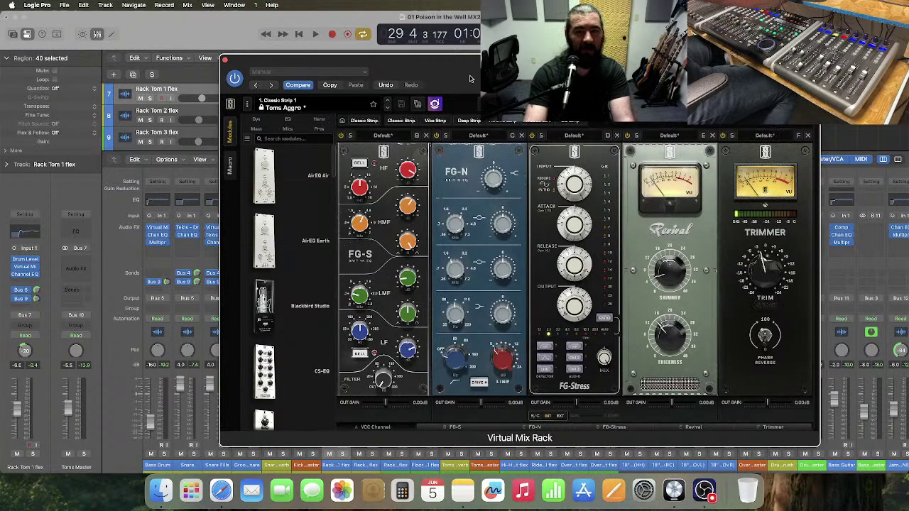
{"action": "left_click_drag", "start_coordinate": [469, 78], "coordinate": [725, 86]}
{"action": "key", "text": "space"}
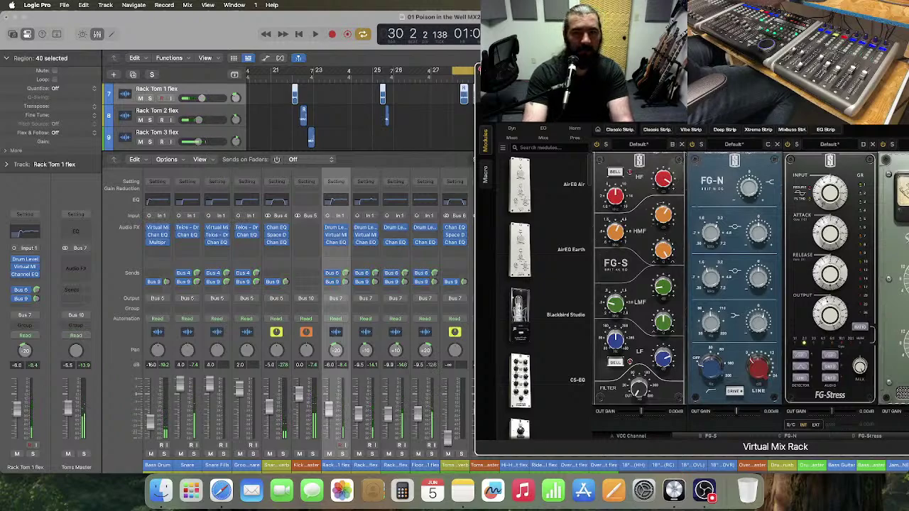
{"action": "left_click", "coordinate": [481, 69]}
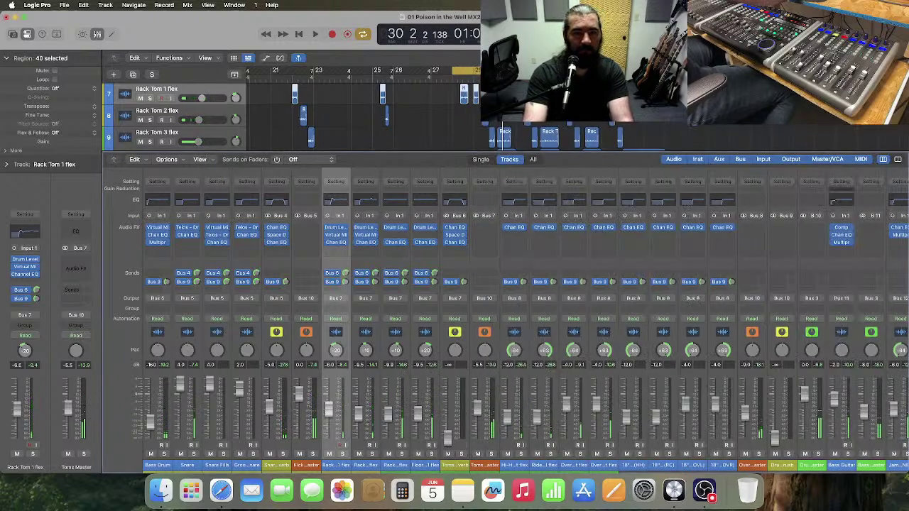
- In the Rack Tom 2 EQ, move the 100 Hz band to 157 Hz with Q 1.00 and boost it 4.3 dB
{"action": "left_click", "coordinate": [366, 242]}
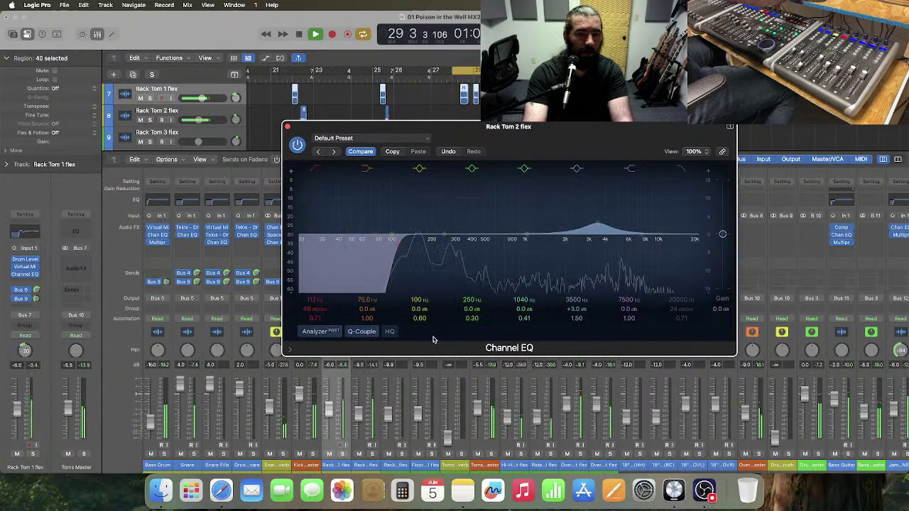
{"action": "key", "text": "space"}
{"action": "left_click_drag", "start_coordinate": [418, 301], "coordinate": [417, 282]}
{"action": "double_click", "coordinate": [418, 318]}
{"action": "type", "text": "1"}
{"action": "key", "text": "Return"}
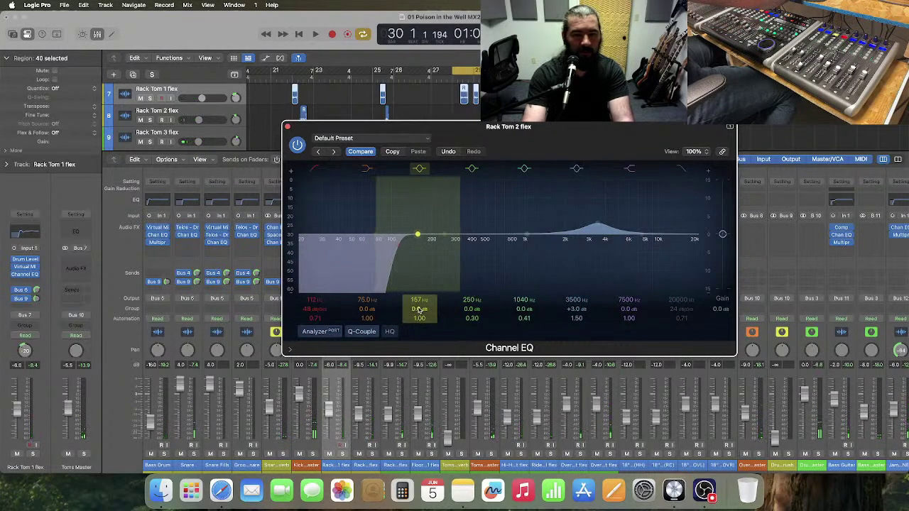
{"action": "left_click_drag", "start_coordinate": [419, 308], "coordinate": [418, 294]}
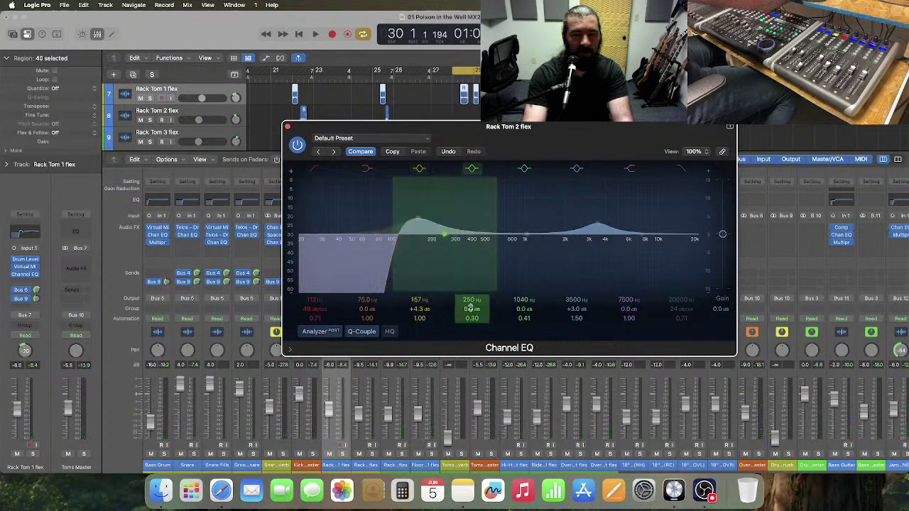
- Set the 250 Hz band of the Rack Tom 2 EQ to Q 1.50 with a 4 dB cut, and tune it to 284 Hz during playback
{"action": "type", "text": "1"}
{"action": "key", "text": "Return"}
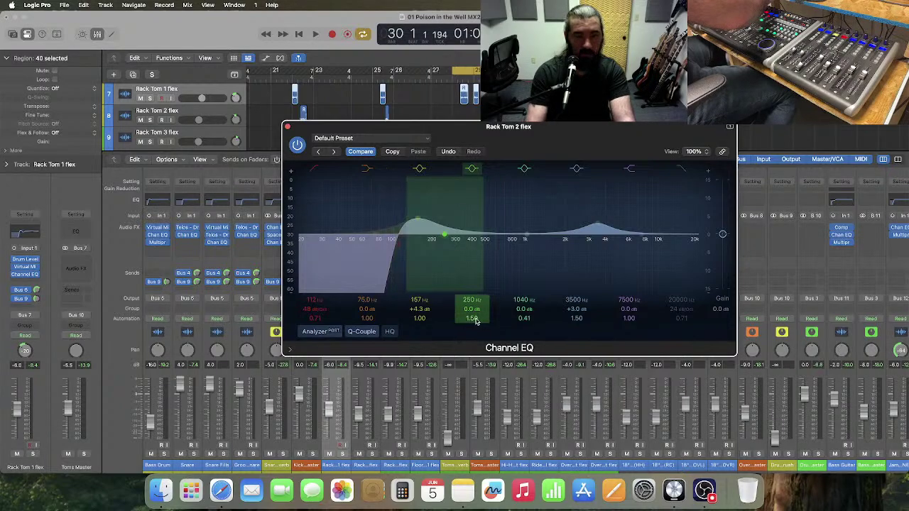
{"action": "mouse_move", "coordinate": [470, 301]}
{"action": "left_mouse_down"}
{"action": "mouse_move", "coordinate": [470, 292]}
{"action": "mouse_move", "coordinate": [468, 317]}
{"action": "left_mouse_up"}
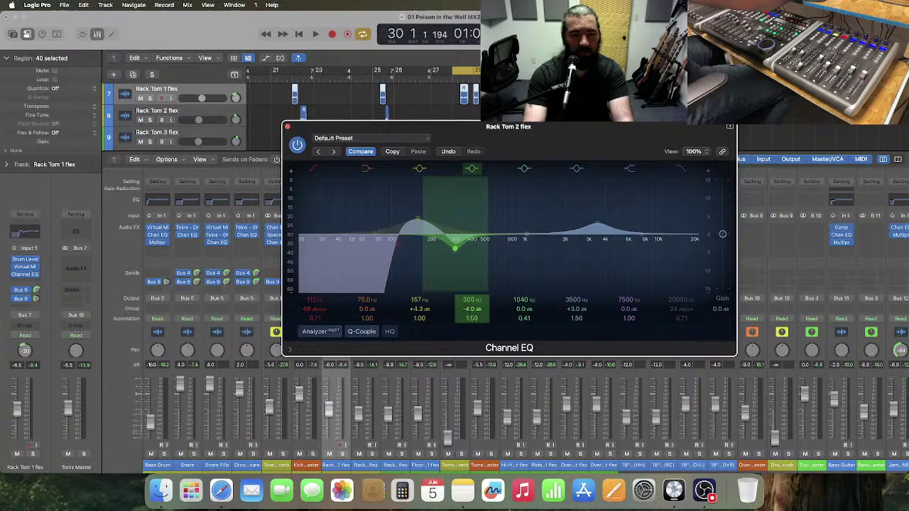
{"action": "key", "text": "space"}
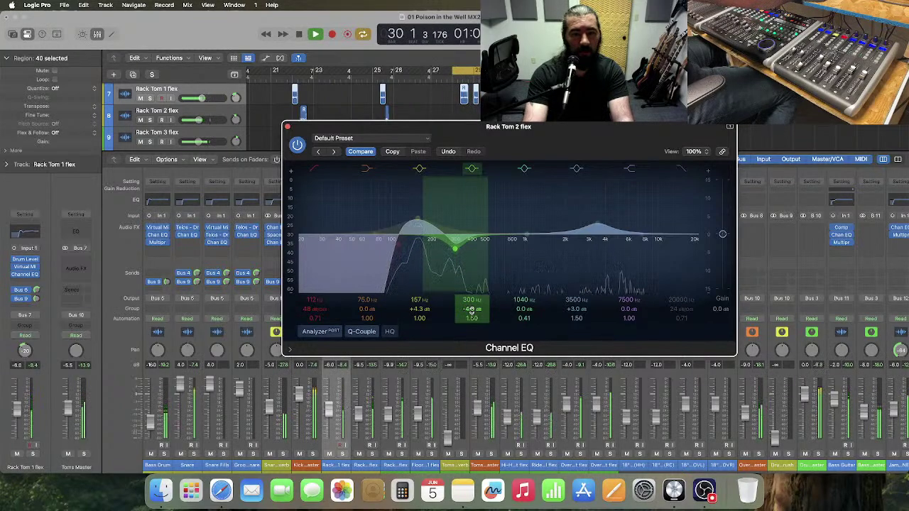
{"action": "left_click_drag", "start_coordinate": [471, 300], "coordinate": [471, 305]}
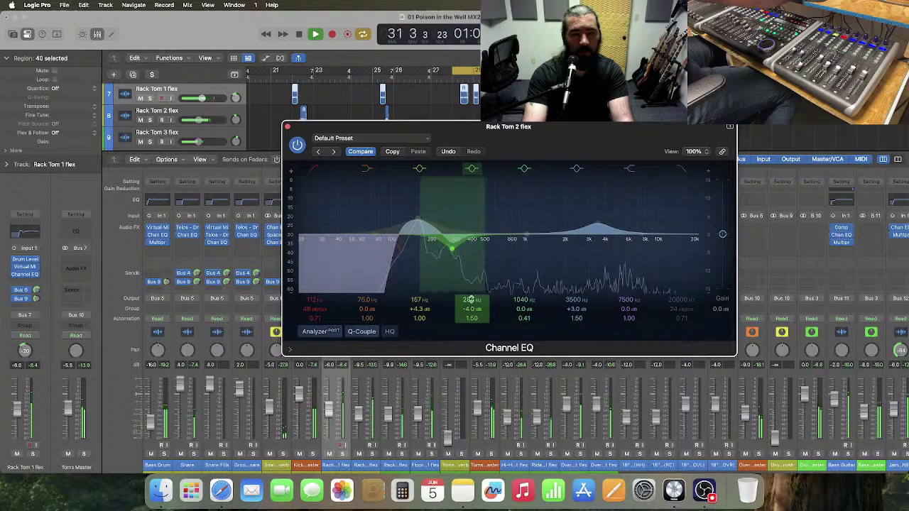
- Compare the Rack Tom 2 sound with the 284 Hz cut bypassed and re-enabled, then stop playback and close the EQ
{"action": "left_click", "coordinate": [472, 169]}
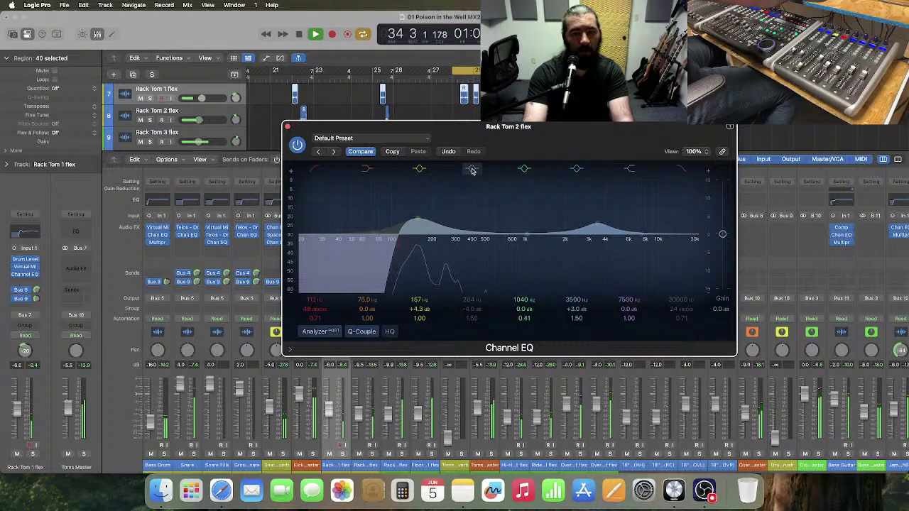
{"action": "left_click", "coordinate": [473, 170]}
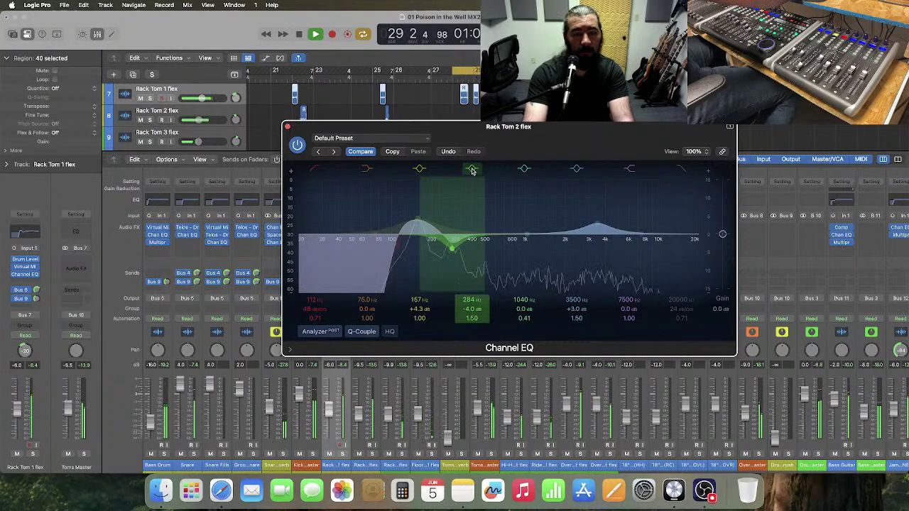
{"action": "key", "text": "space"}
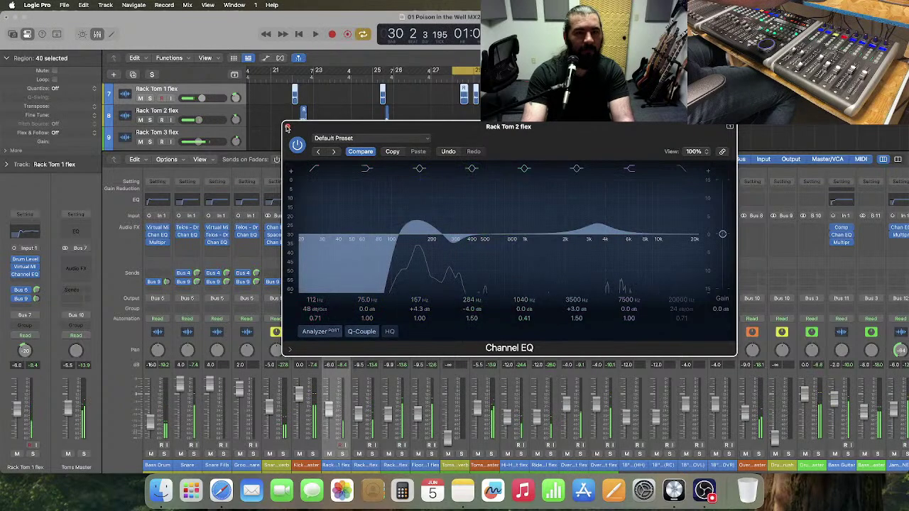
{"action": "left_click", "coordinate": [288, 126]}
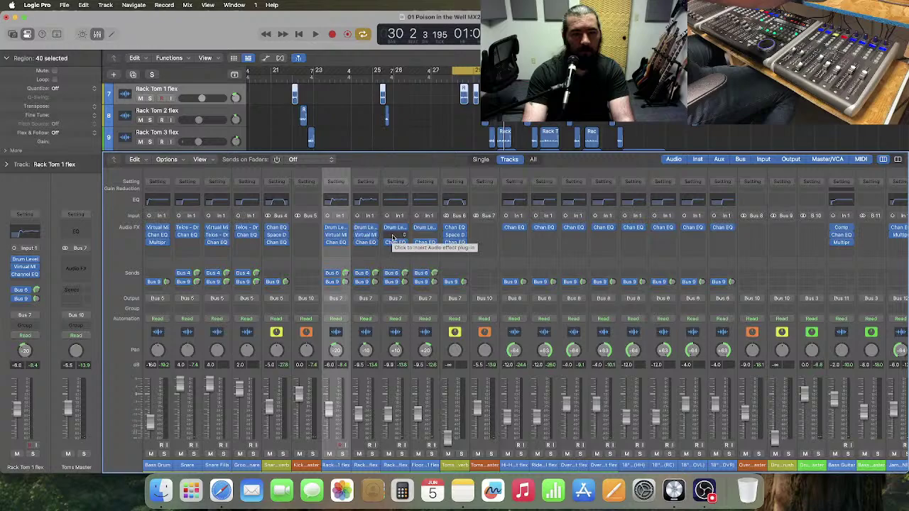
- Insert a mono Virtual Mix Rack on Rack Tom 3, load its Classic Strip 1 preset Toms Aggro, and bring the Trimmer module into view
{"action": "left_click", "coordinate": [389, 243]}
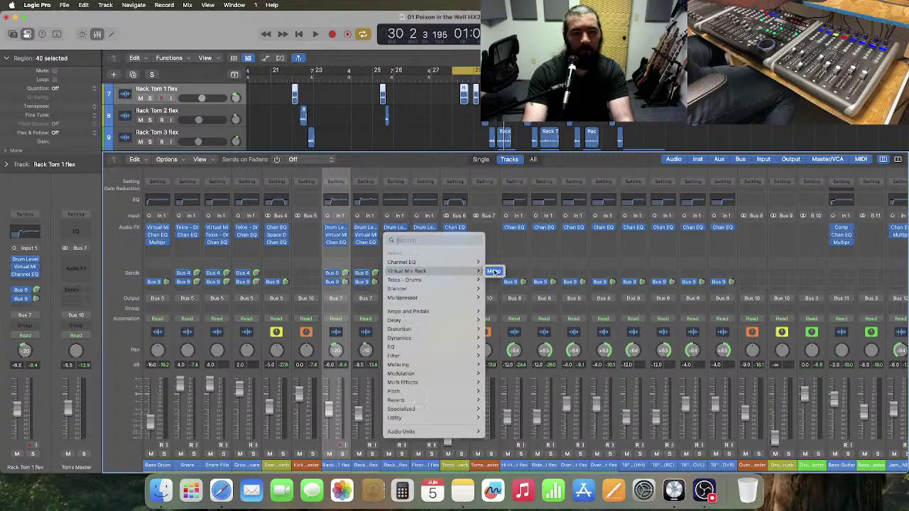
{"action": "left_click", "coordinate": [495, 273]}
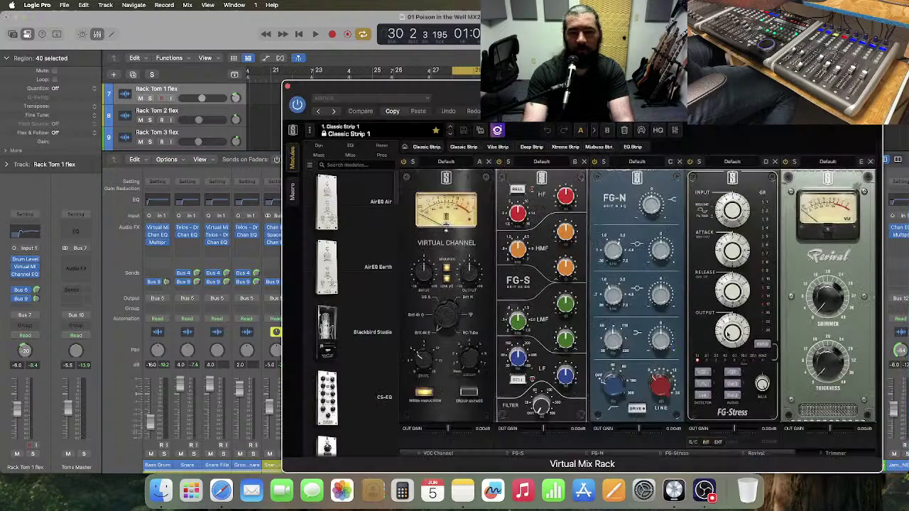
{"action": "left_click", "coordinate": [828, 455]}
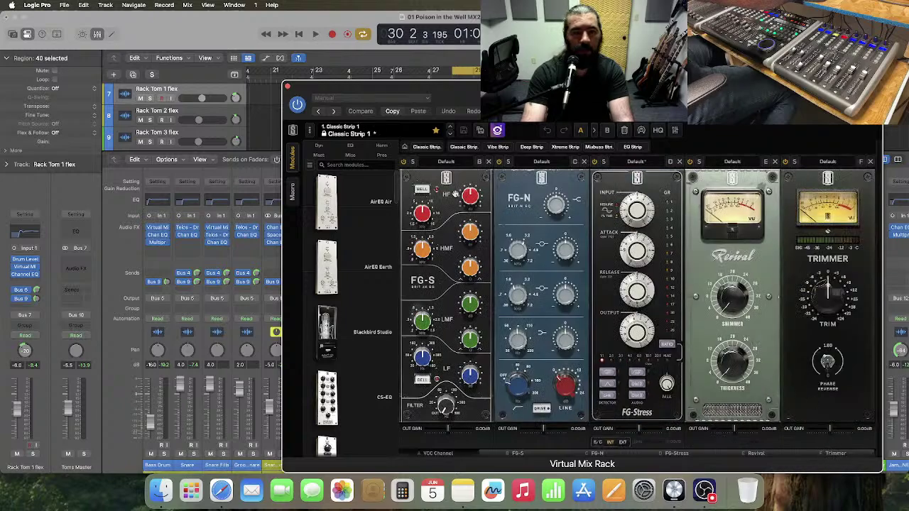
{"action": "left_click", "coordinate": [375, 135]}
{"action": "mouse_move", "coordinate": [374, 144]}
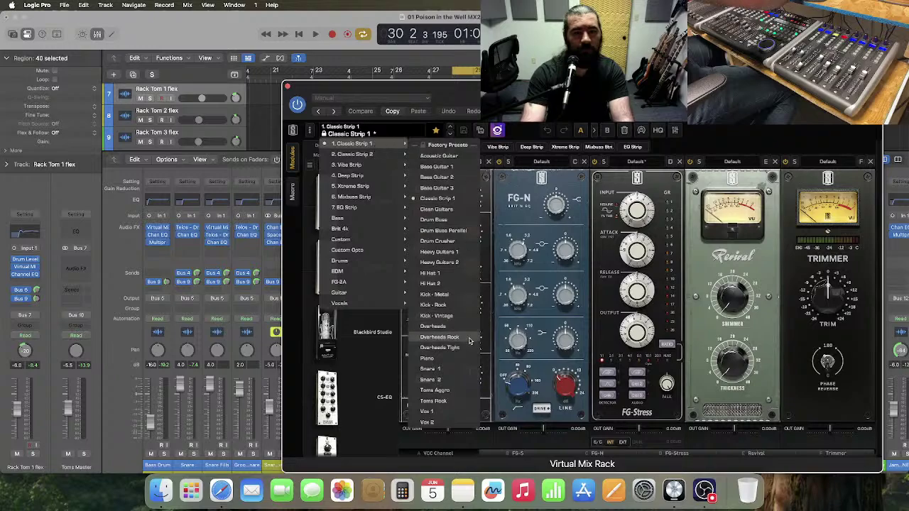
{"action": "left_click", "coordinate": [434, 390]}
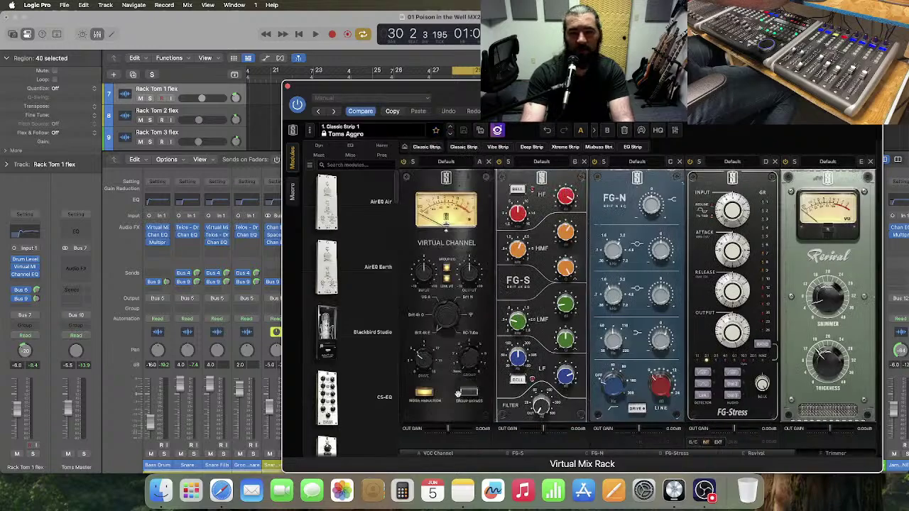
{"action": "left_click", "coordinate": [833, 453]}
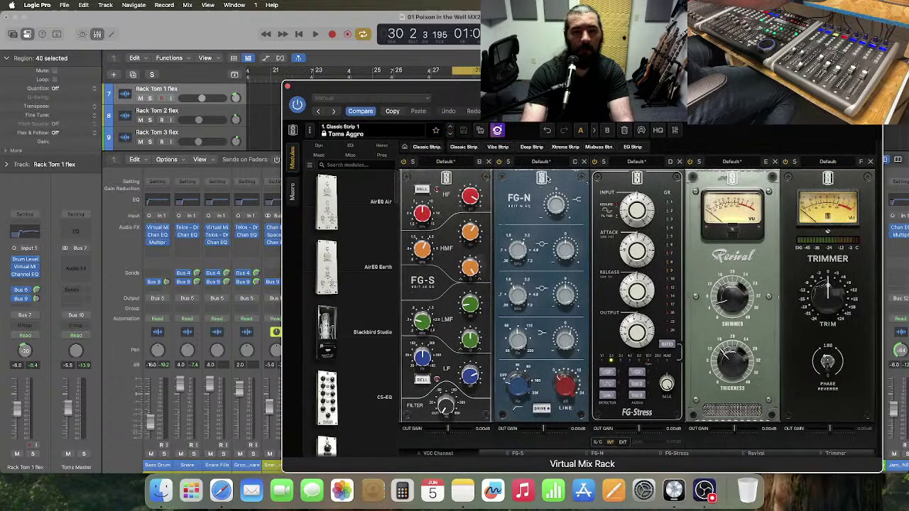
{"action": "left_click_drag", "start_coordinate": [415, 137], "coordinate": [634, 137]}
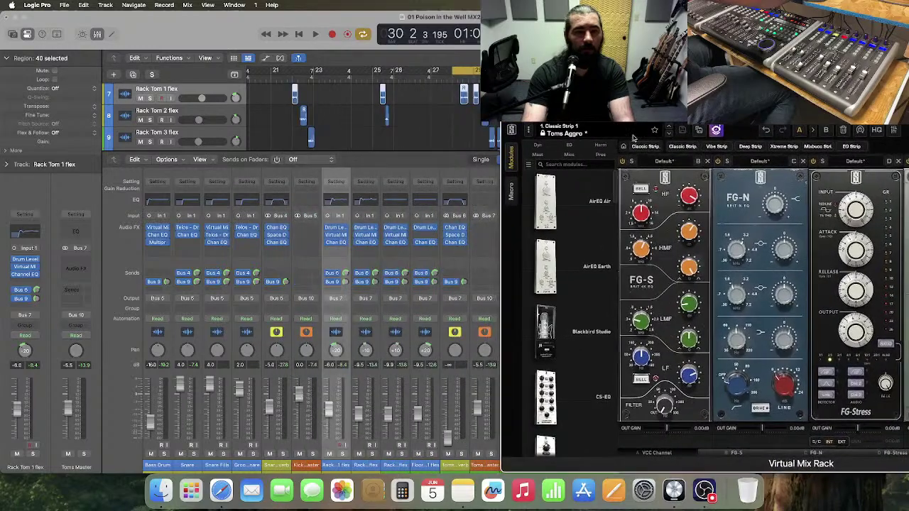
- In the Rack Tom 3 Channel EQ, enable a 48 dB/Oct low cut at 99 Hz and boost 3500 Hz about 3 dB with Q 1.50
{"action": "left_click", "coordinate": [395, 203]}
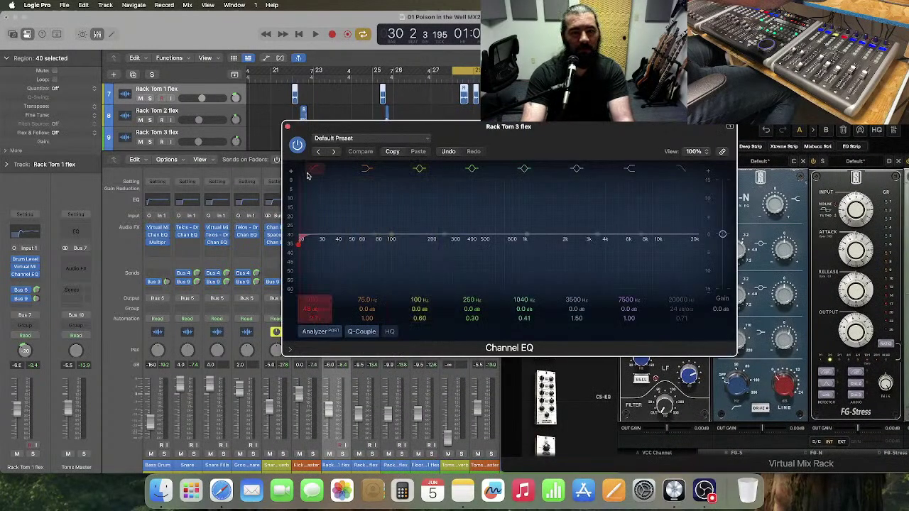
{"action": "key", "text": "space"}
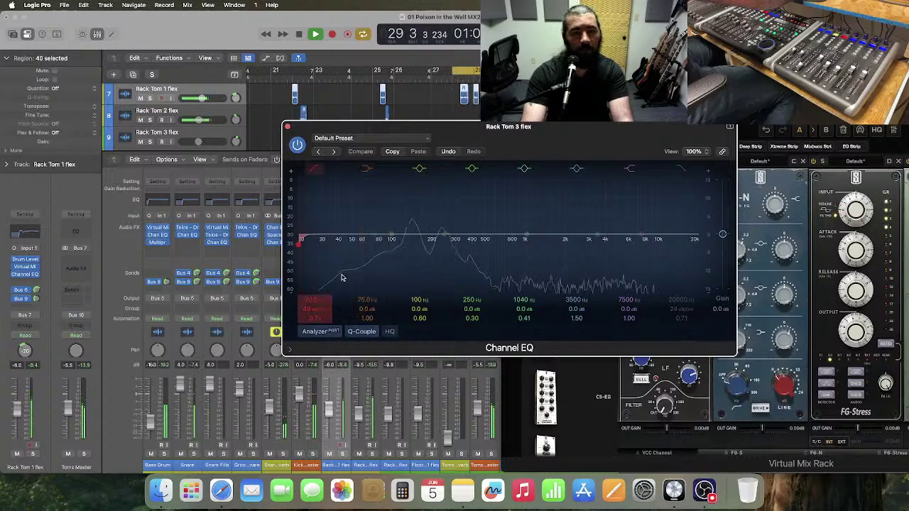
{"action": "left_click_drag", "start_coordinate": [341, 277], "coordinate": [376, 277]}
{"action": "left_click_drag", "start_coordinate": [336, 245], "coordinate": [391, 240]}
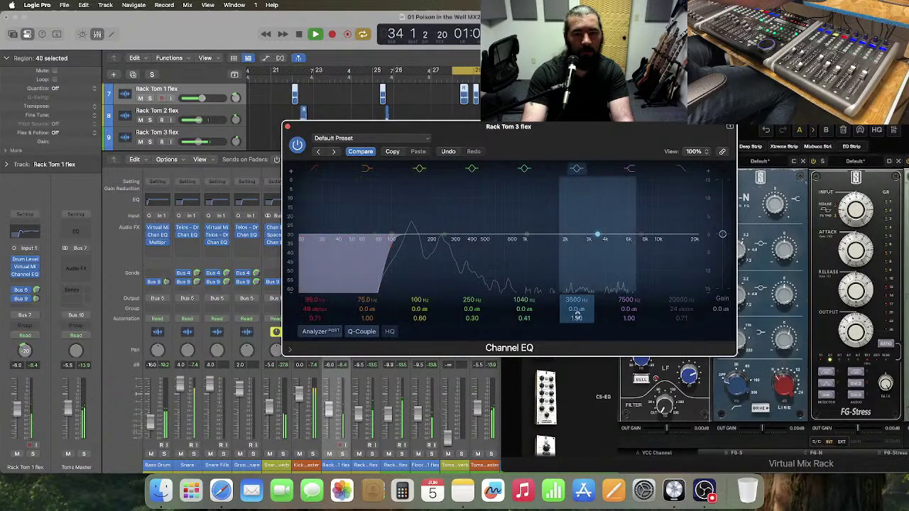
{"action": "left_click_drag", "start_coordinate": [596, 239], "coordinate": [597, 225]}
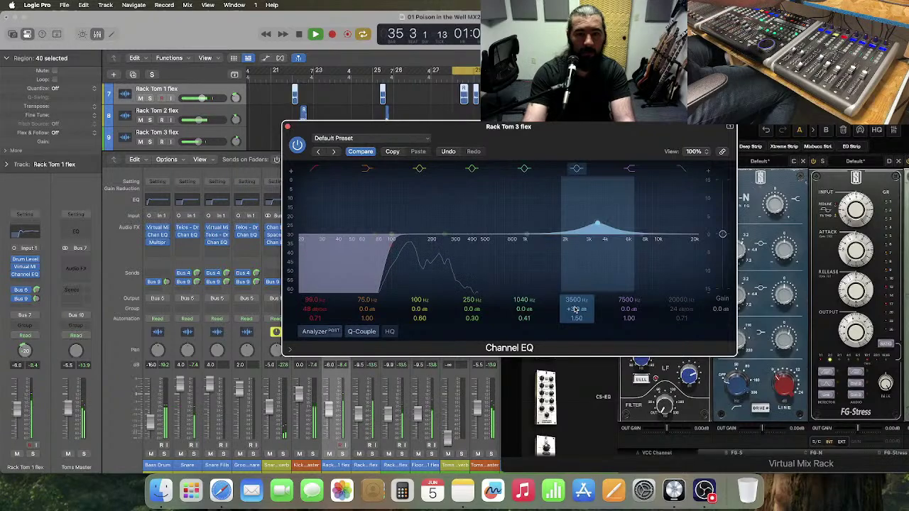
{"action": "left_click", "coordinate": [287, 127]}
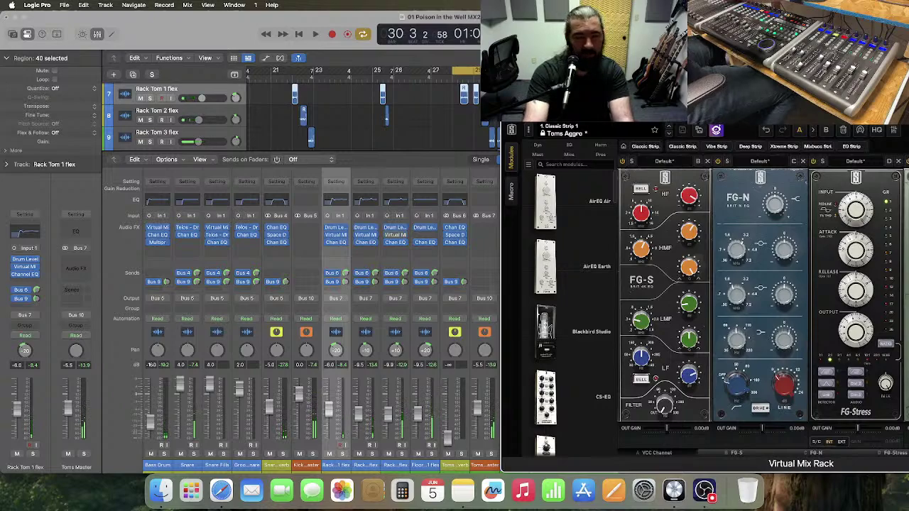
- Set the Rack Tom 3 channel volume to -10 dB and reposition its Virtual Mix Rack window
{"action": "key", "text": "space"}
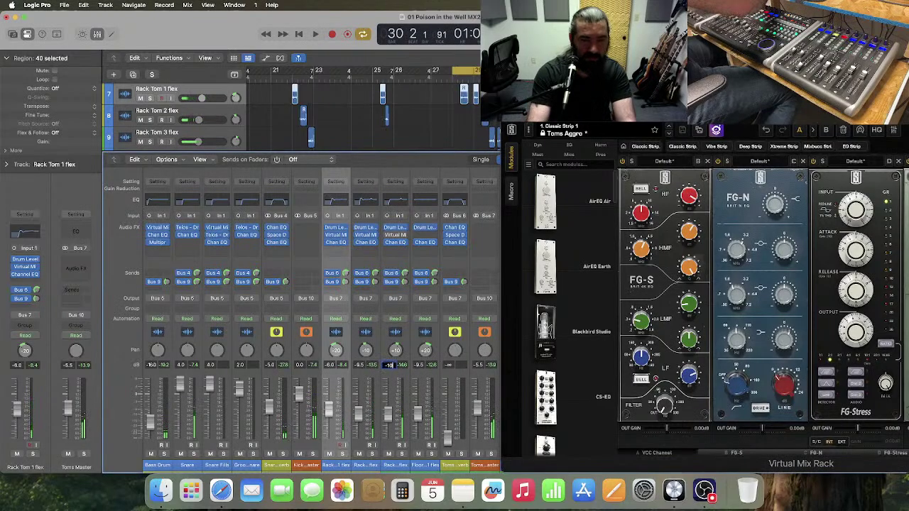
{"action": "left_click_drag", "start_coordinate": [561, 115], "coordinate": [522, 110]}
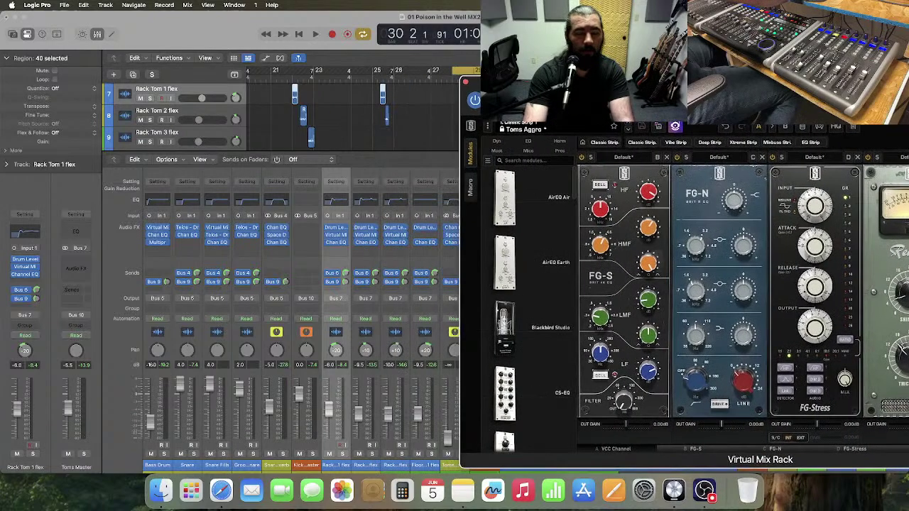
- Audition the Rack Tom 3 processing in the mix, stop playback and close its Virtual Mix Rack
{"action": "key", "text": "space"}
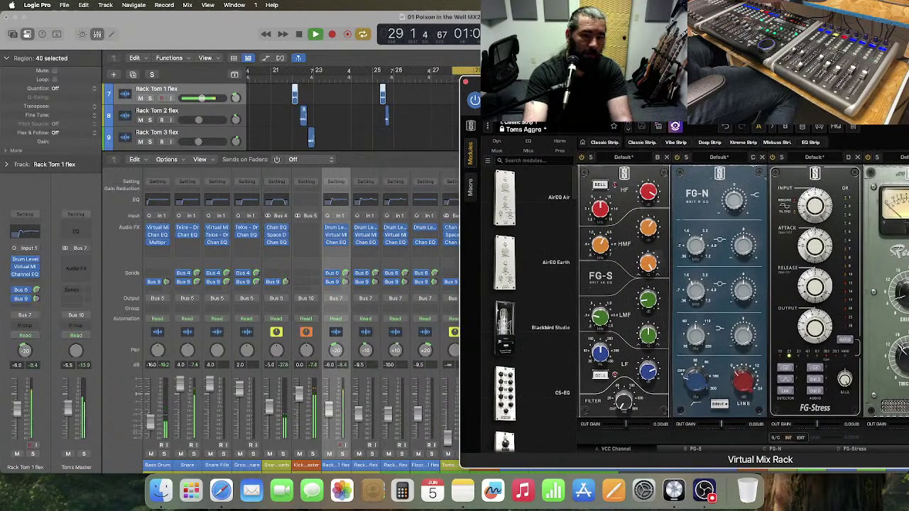
{"action": "key", "text": "space"}
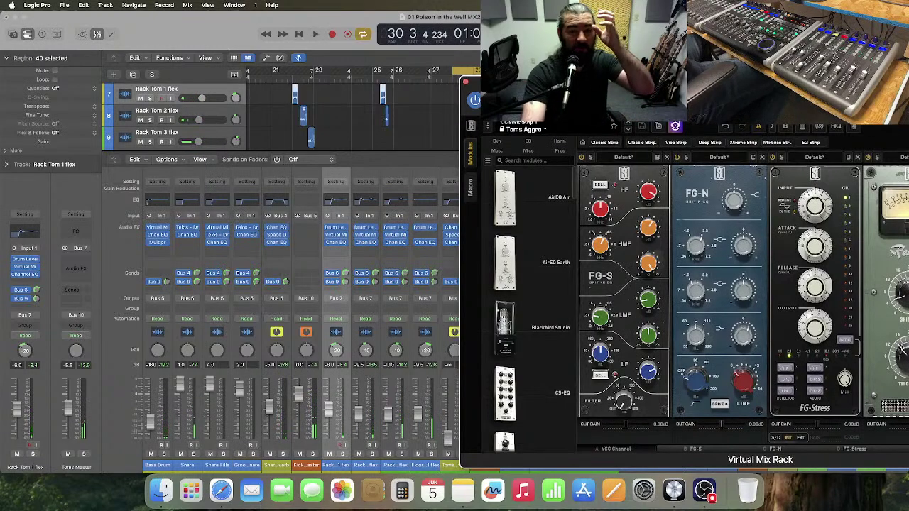
{"action": "left_click", "coordinate": [467, 83]}
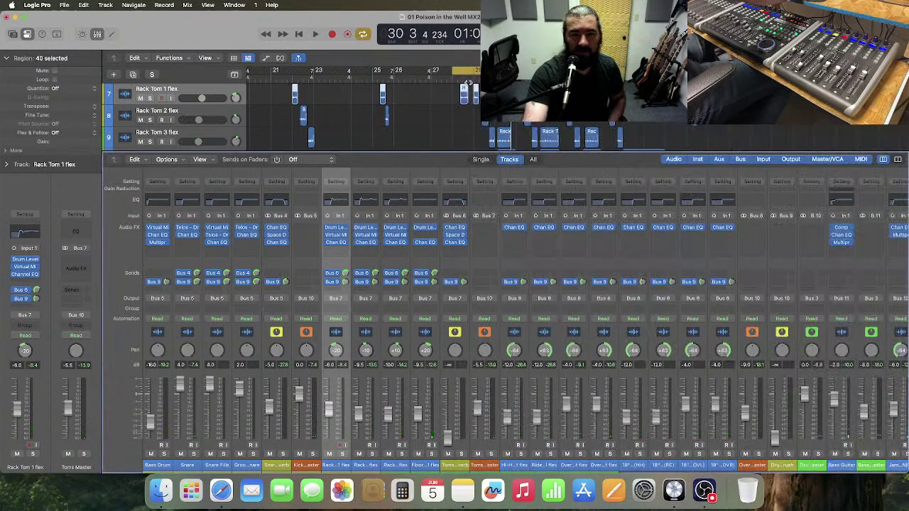
- In the Rack Tom 3 Channel EQ, set the 100 Hz band's Q to 1.00 and audition the toms
{"action": "left_click", "coordinate": [395, 242]}
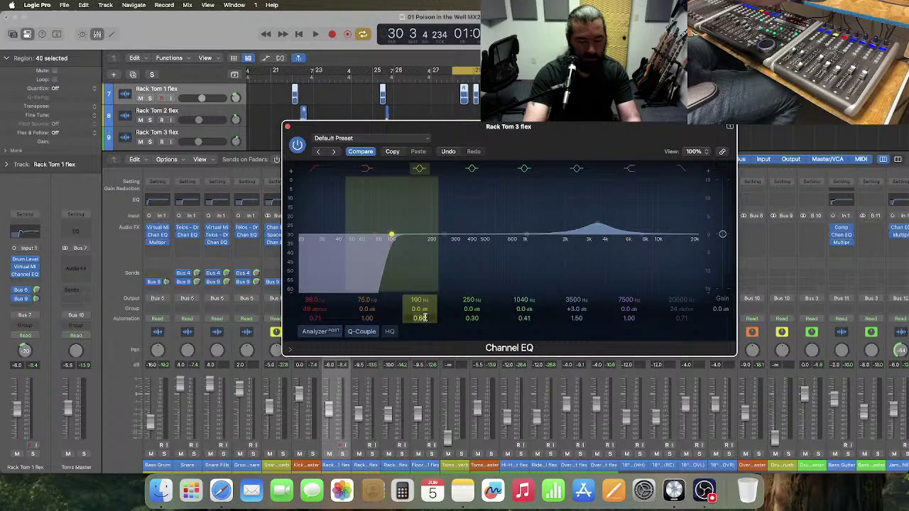
{"action": "left_click_drag", "start_coordinate": [423, 318], "coordinate": [419, 304]}
{"action": "key", "text": "space"}
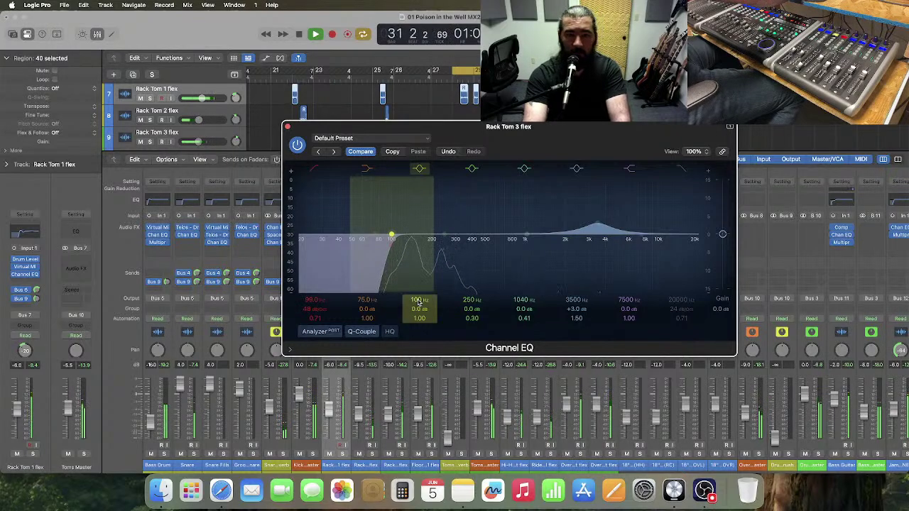
{"action": "key", "text": "space"}
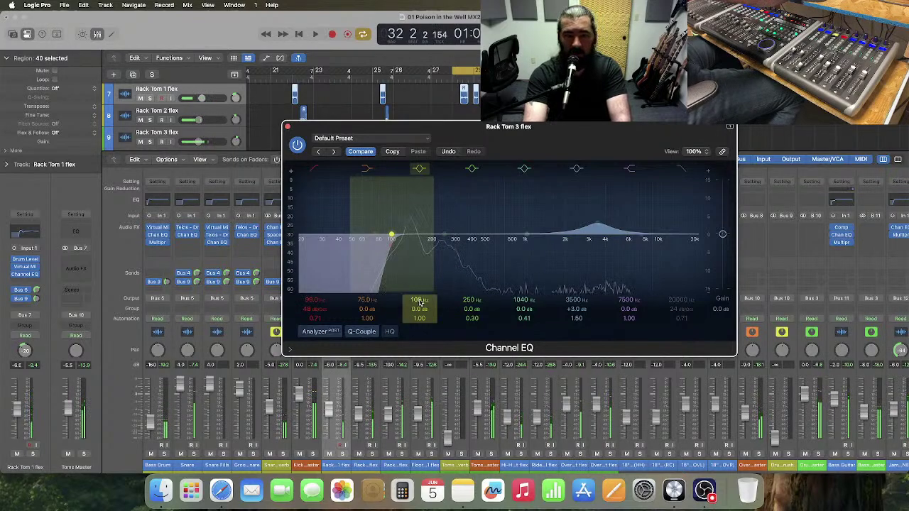
- Set the Rack Tom 3 250 Hz band to Q 1.50 with a 2.5 dB cut while listening, then stop playback and close the EQ
{"action": "double_click", "coordinate": [475, 318]}
{"action": "type", "text": "1.5"}
{"action": "key", "text": "Return"}
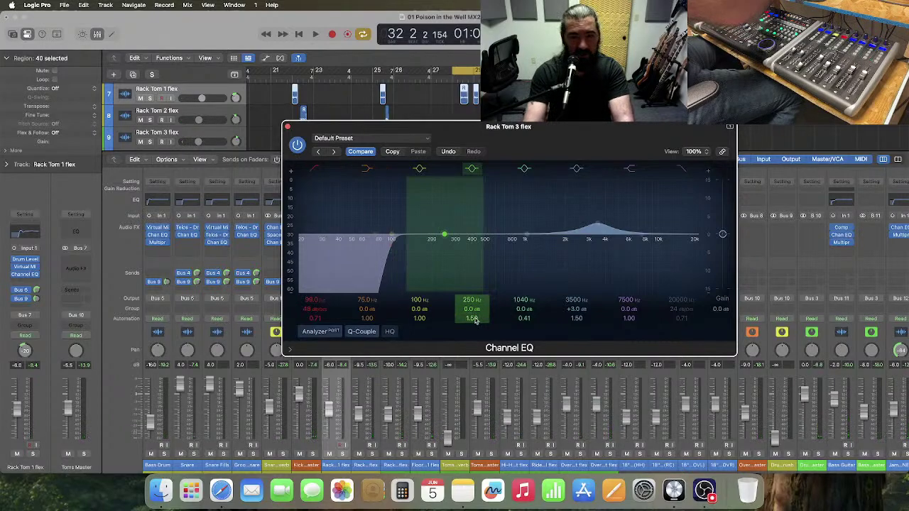
{"action": "left_click_drag", "start_coordinate": [472, 313], "coordinate": [471, 324]}
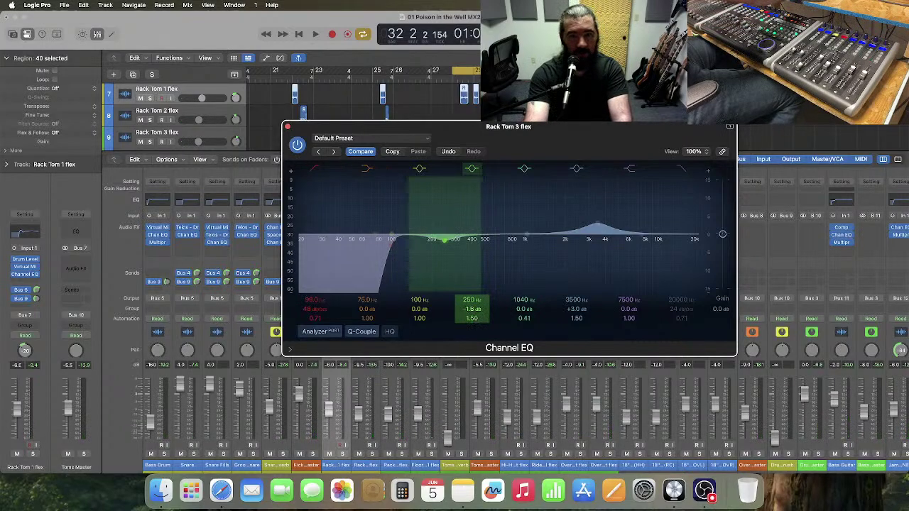
{"action": "key", "text": "space"}
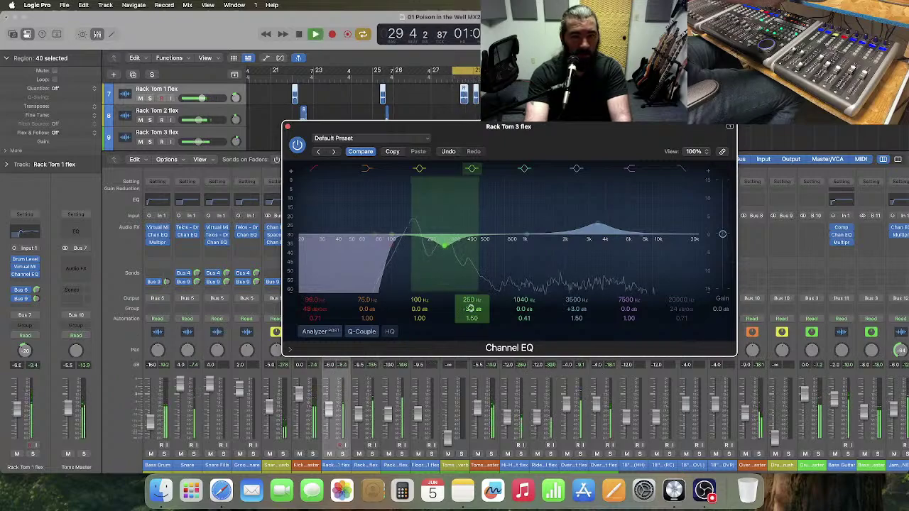
{"action": "mouse_move", "coordinate": [472, 312]}
{"action": "left_mouse_down"}
{"action": "mouse_move", "coordinate": [471, 304]}
{"action": "mouse_move", "coordinate": [471, 312]}
{"action": "left_mouse_up"}
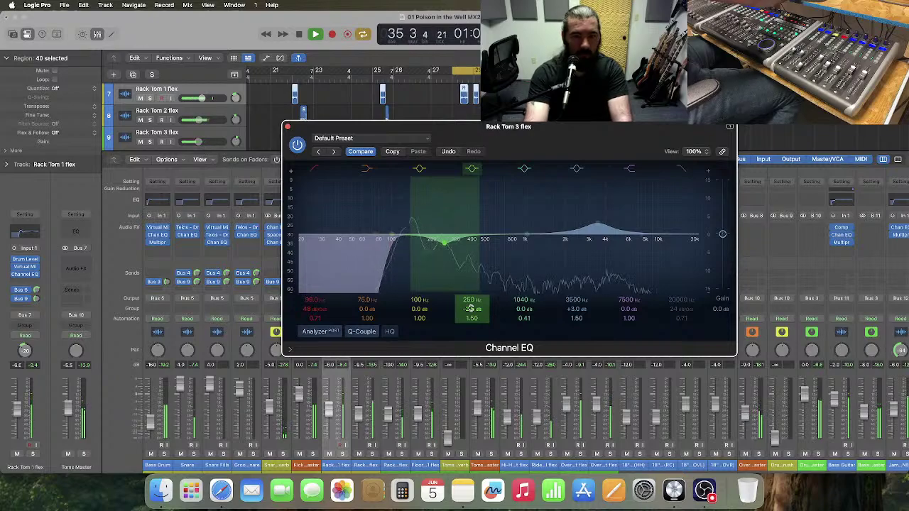
{"action": "key", "text": "space"}
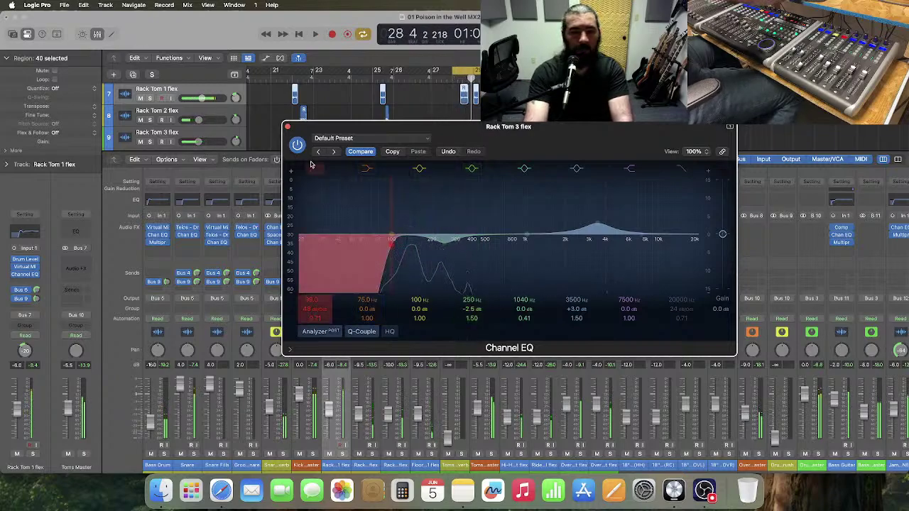
{"action": "left_click", "coordinate": [288, 127]}
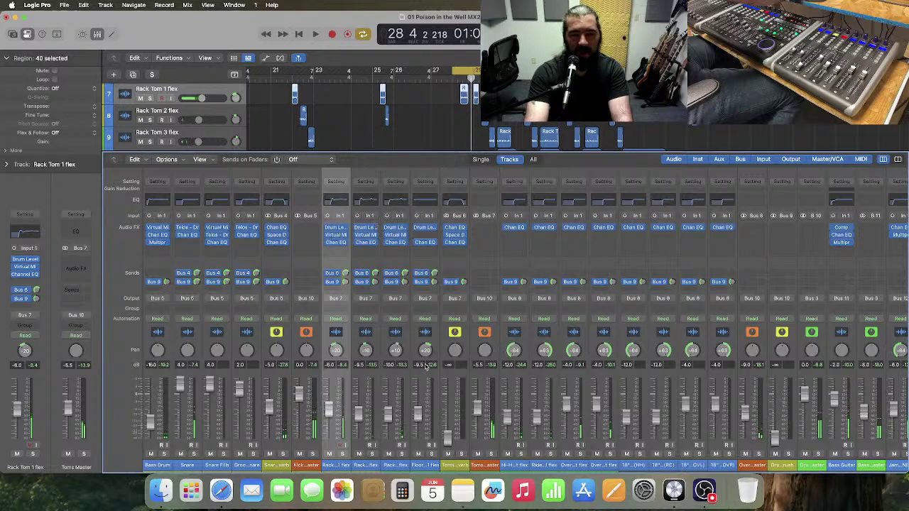
- Insert a mono Virtual Mix Rack on Floor Tom 1, load its Classic Strip 1 preset Toms Aggro, and move the window clear of the mixer channels
{"action": "left_click", "coordinate": [418, 342]}
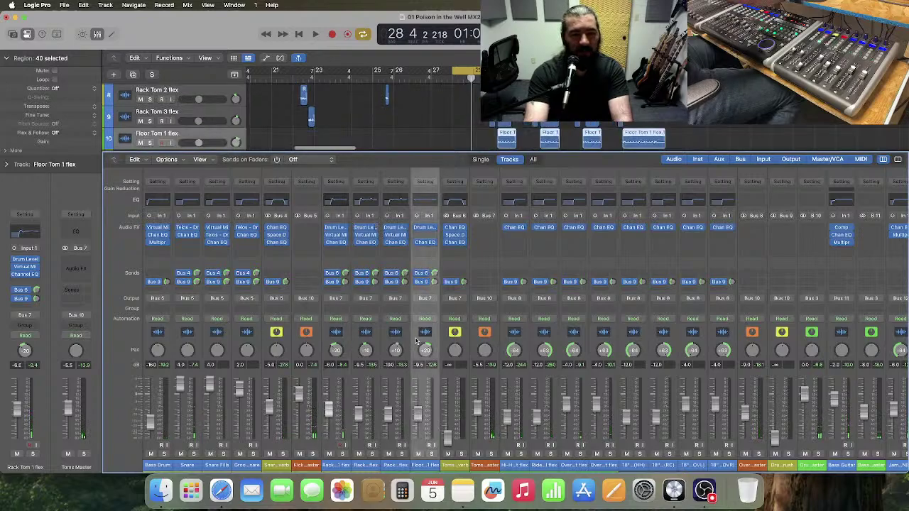
{"action": "left_click", "coordinate": [418, 236]}
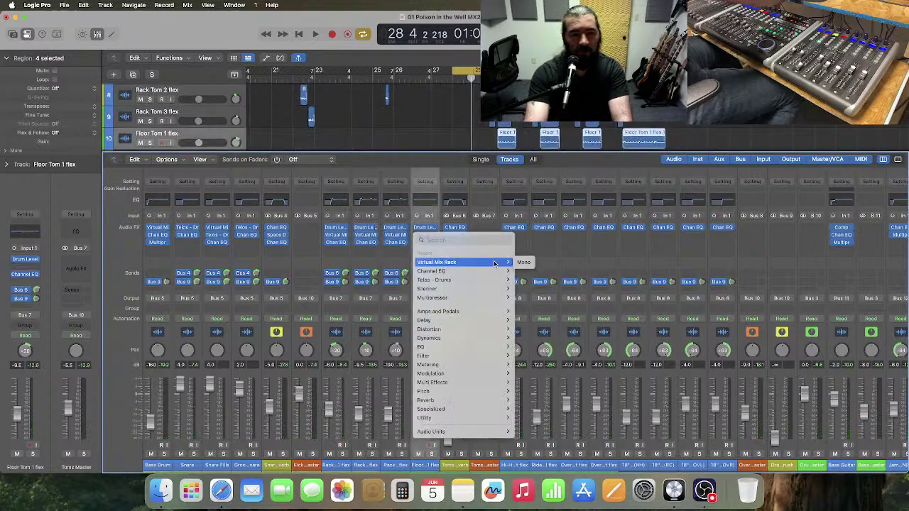
{"action": "left_click", "coordinate": [521, 265]}
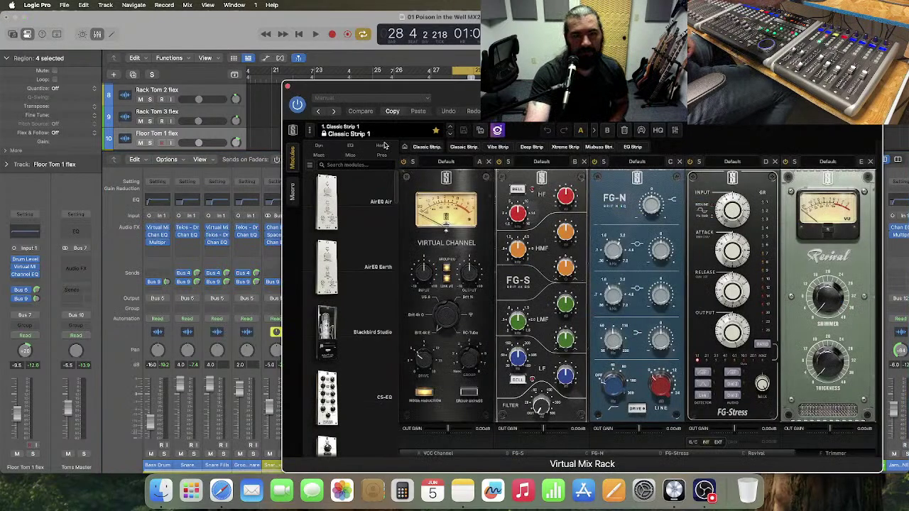
{"action": "left_click", "coordinate": [348, 133]}
{"action": "mouse_move", "coordinate": [369, 144]}
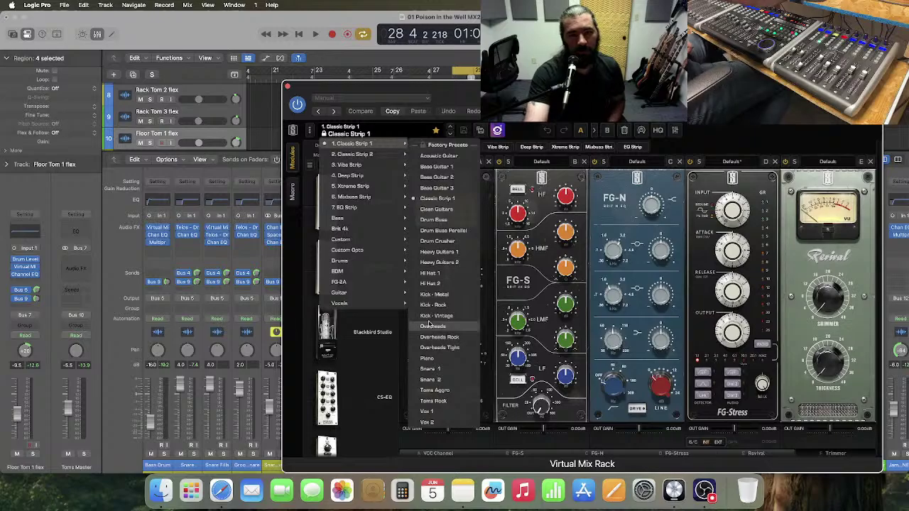
{"action": "left_click", "coordinate": [435, 390]}
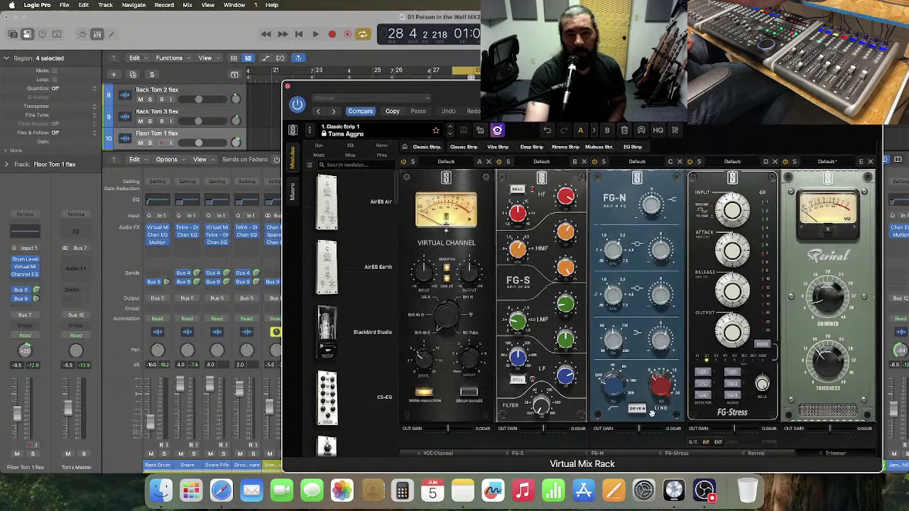
{"action": "left_click_drag", "start_coordinate": [501, 86], "coordinate": [744, 74]}
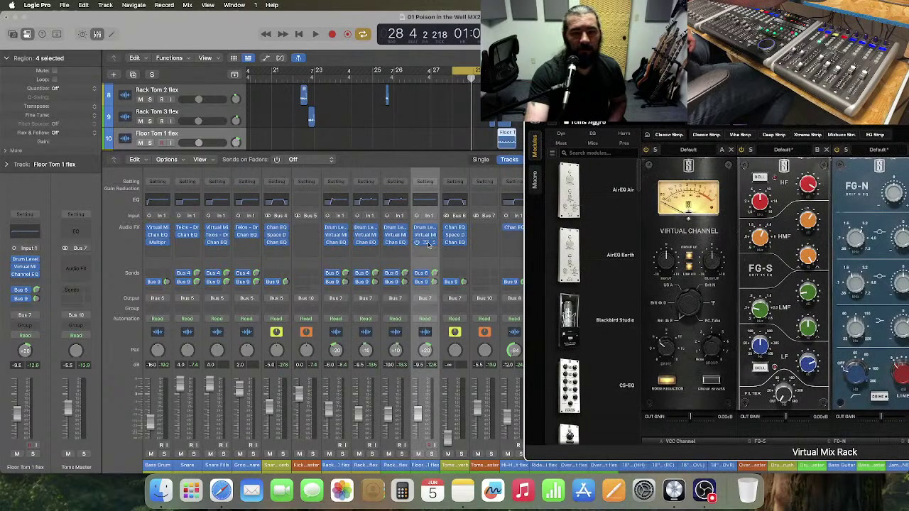
- During playback, raise the Floor Tom 1 Channel EQ's 48 dB/Oct low cut to 66.5 Hz, then stop playback and close the EQ
{"action": "left_click", "coordinate": [428, 243]}
{"action": "key", "text": "space"}
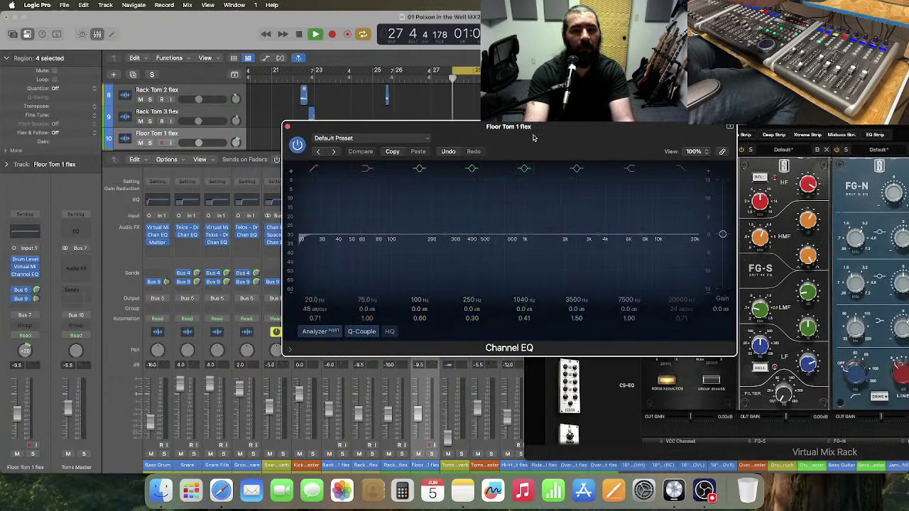
{"action": "left_click", "coordinate": [310, 301]}
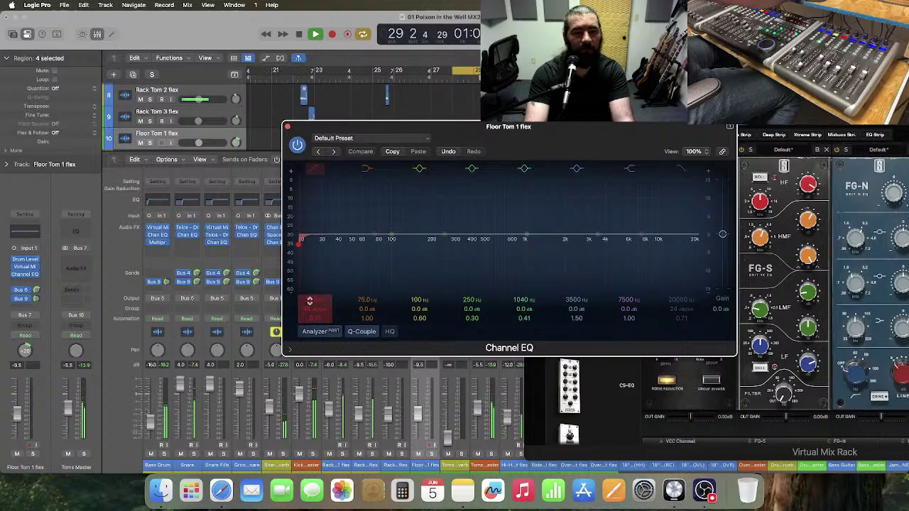
{"action": "left_click_drag", "start_coordinate": [309, 301], "coordinate": [310, 271]}
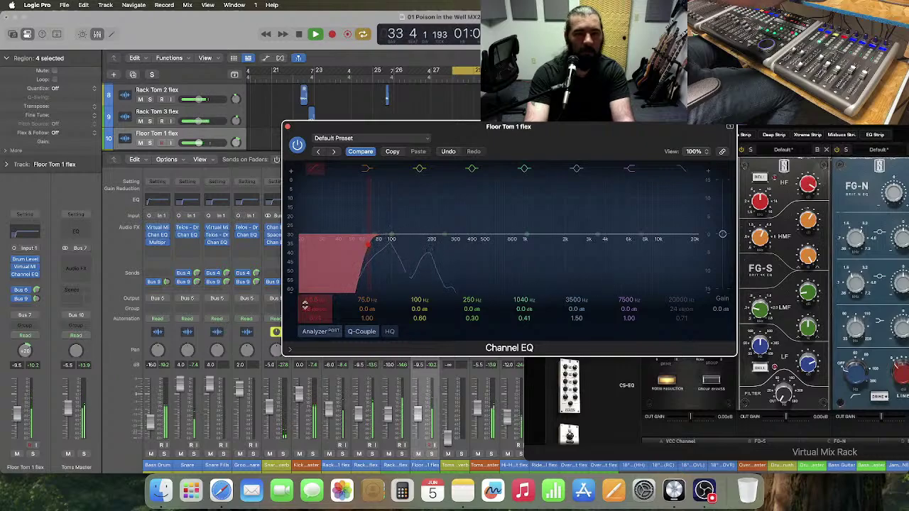
{"action": "key", "text": "space"}
{"action": "left_click", "coordinate": [287, 127]}
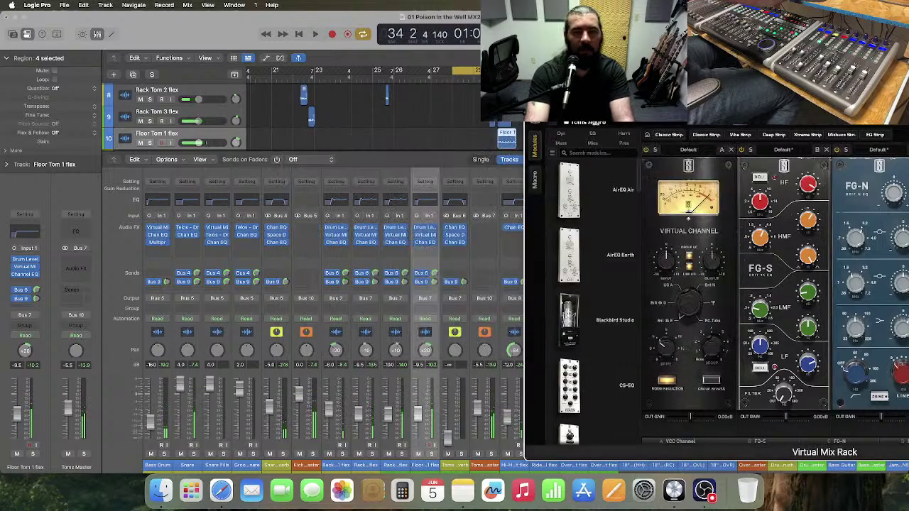
- Audition Floor Tom 1 in the mix twice, then stop playback and close its Virtual Mix Rack
{"action": "key", "text": "space"}
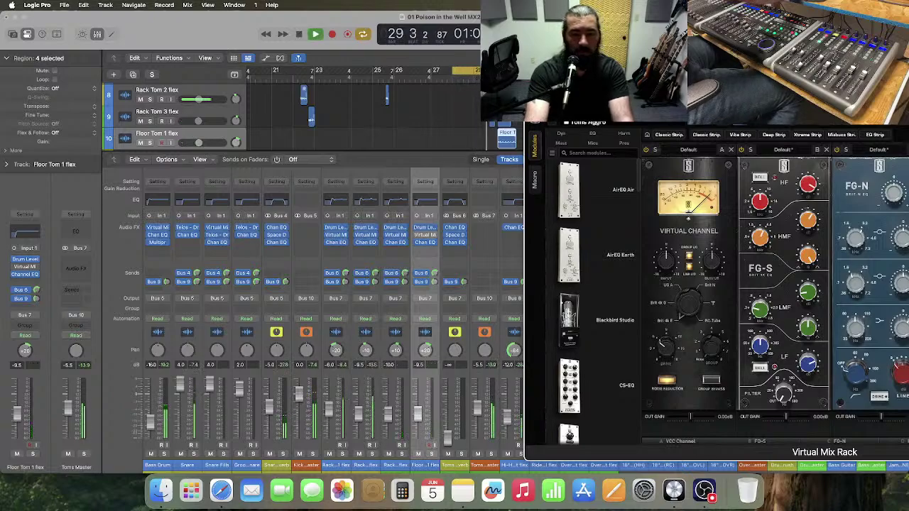
{"action": "key", "text": "space"}
{"action": "key", "text": "space"}
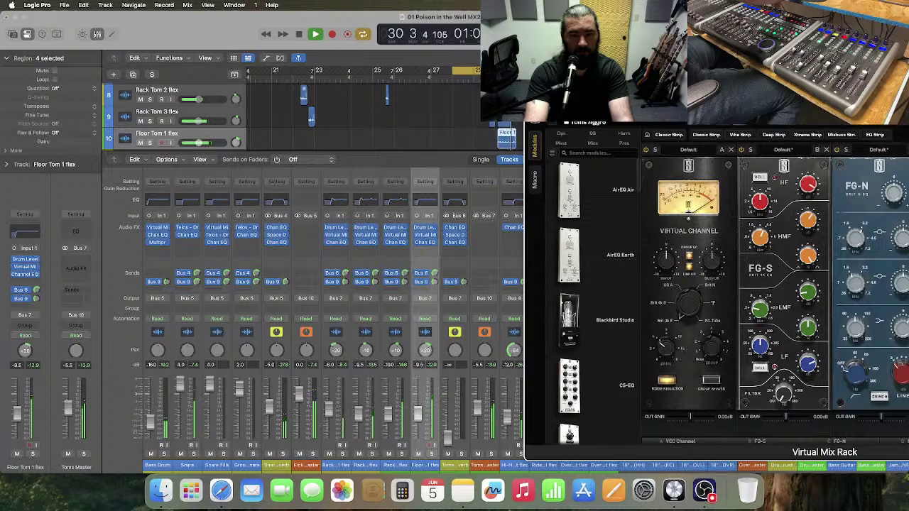
{"action": "key", "text": "space"}
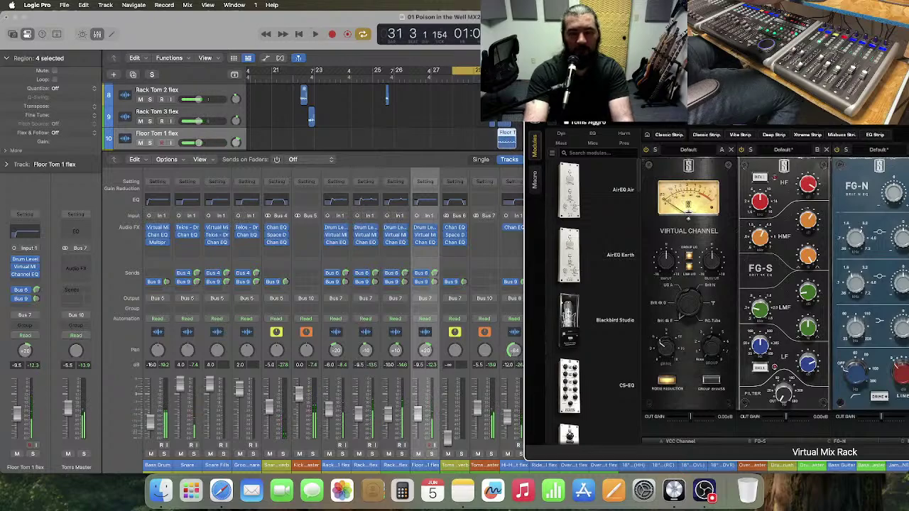
{"action": "left_click", "coordinate": [531, 76]}
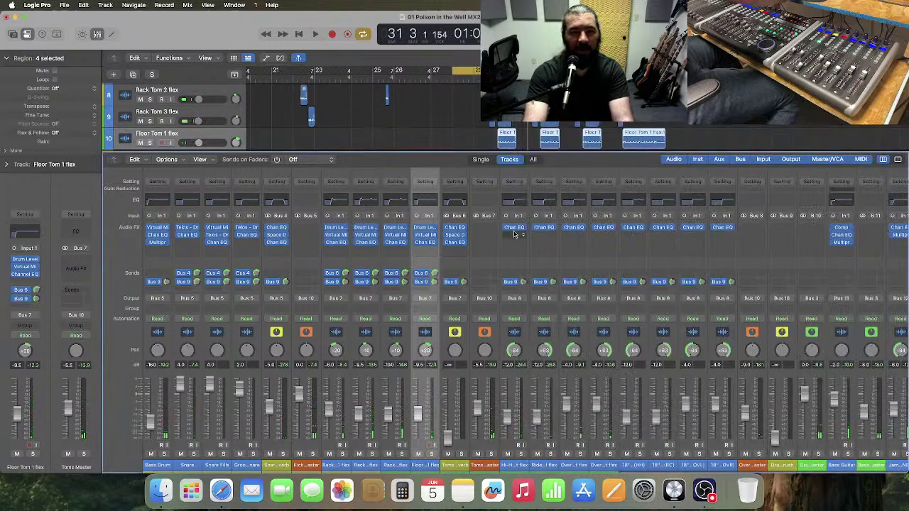
- In the Floor Tom 1 Channel EQ, set the 250 Hz band's Q to 1.50 and change the 100 Hz band to 70 Hz, -3 dB, Q 1.00
{"action": "left_click", "coordinate": [429, 200]}
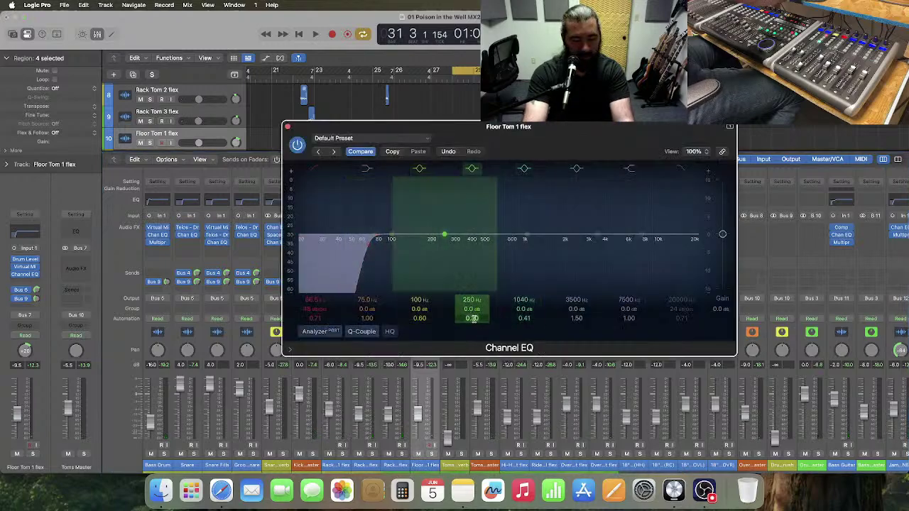
{"action": "left_click_drag", "start_coordinate": [472, 318], "coordinate": [485, 310]}
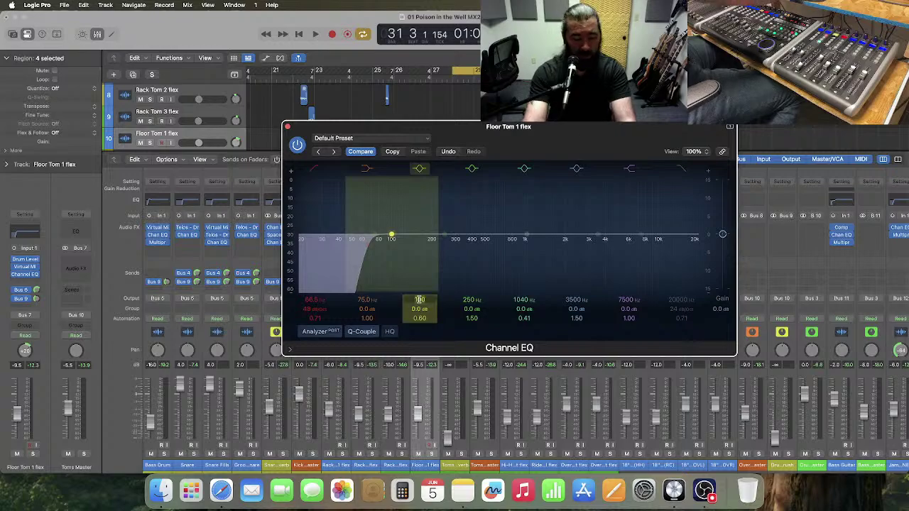
{"action": "key", "text": "Return"}
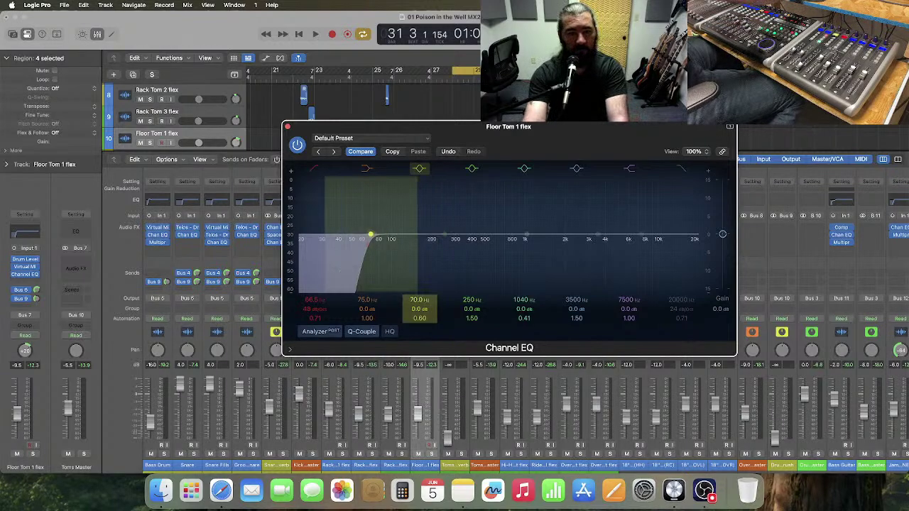
{"action": "double_click", "coordinate": [420, 319]}
{"action": "type", "text": "1"}
{"action": "key", "text": "Return"}
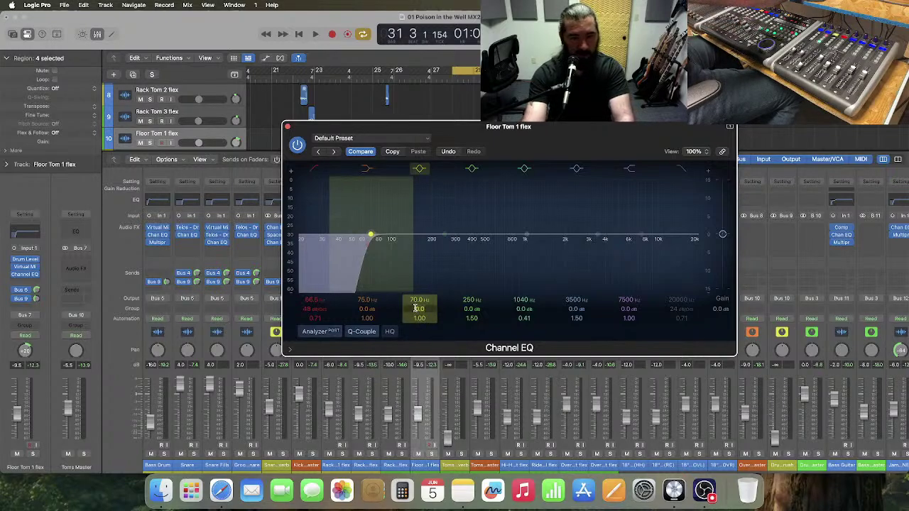
{"action": "left_click_drag", "start_coordinate": [419, 309], "coordinate": [417, 311]}
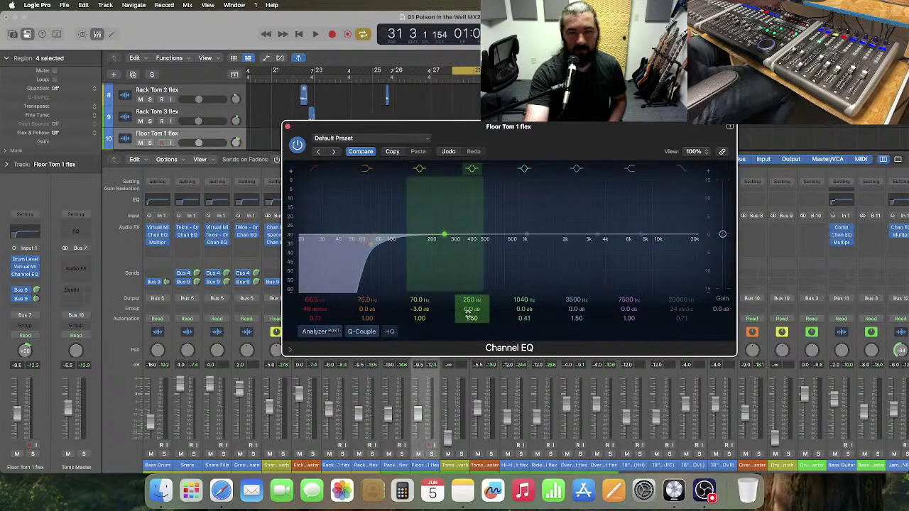
- During playback, move the Floor Tom 1 250 Hz band to 185 Hz with a 3 dB cut, and compare it bypassed and re-enabled
{"action": "key", "text": "space"}
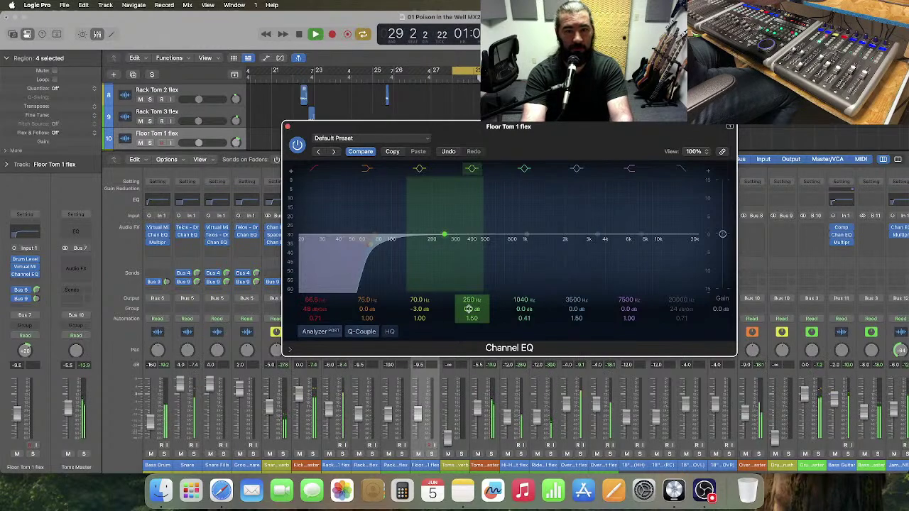
{"action": "left_click_drag", "start_coordinate": [471, 300], "coordinate": [472, 327]}
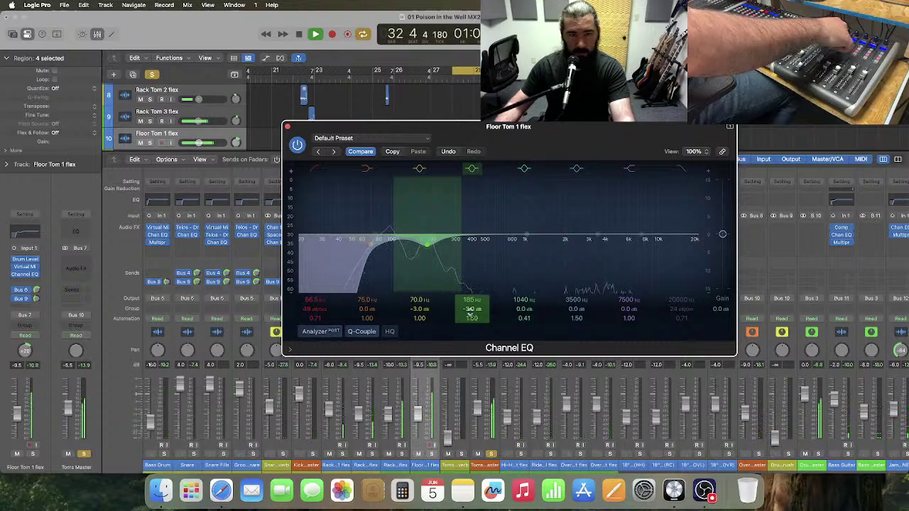
{"action": "left_click", "coordinate": [472, 169]}
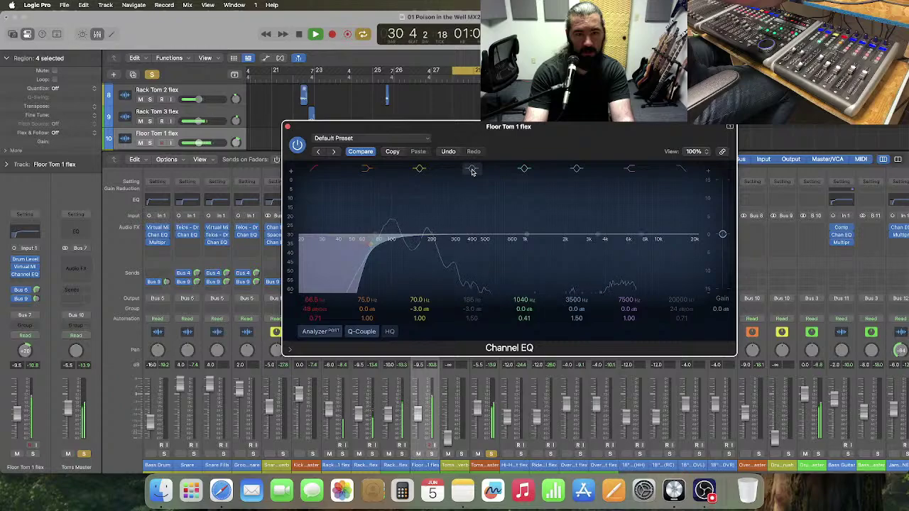
{"action": "left_click", "coordinate": [472, 169]}
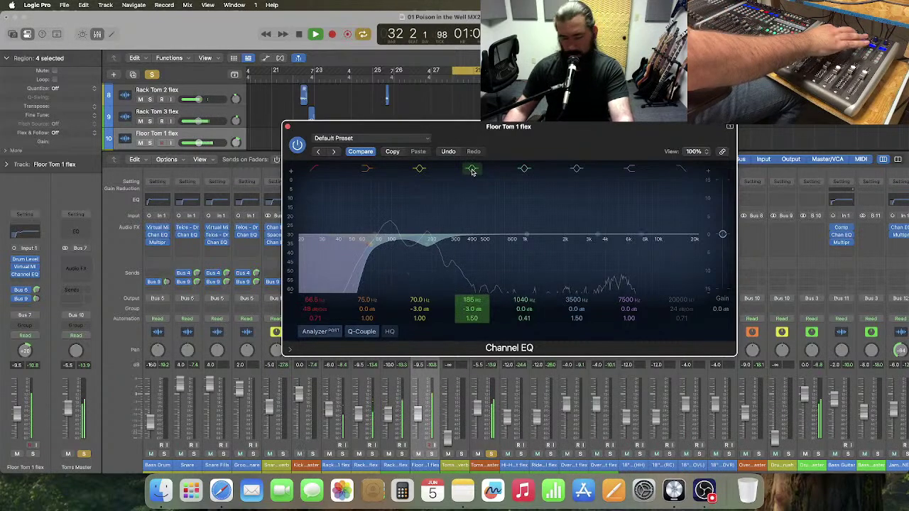
- Stop playback and close the Floor Tom 1 Channel EQ, then raise the Toms Reverb fader to 0.0 dB while the mix plays
{"action": "key", "text": "space"}
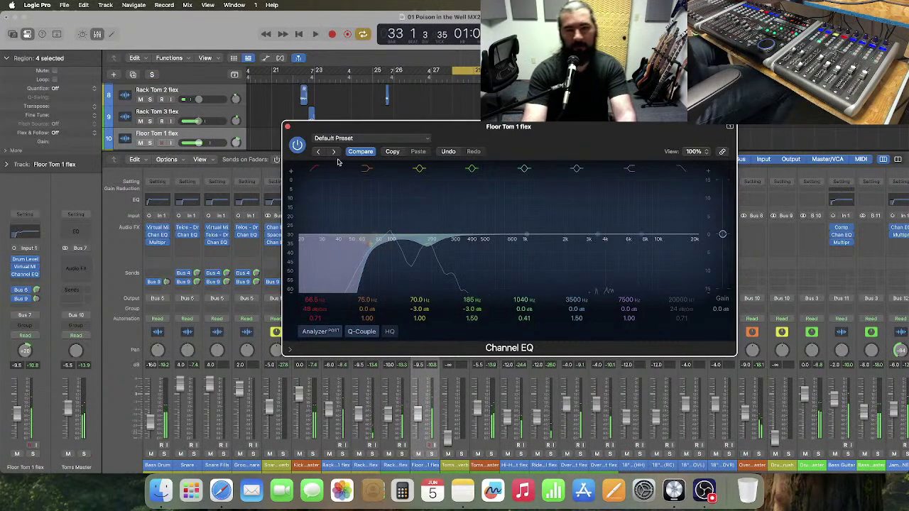
{"action": "left_click", "coordinate": [287, 127]}
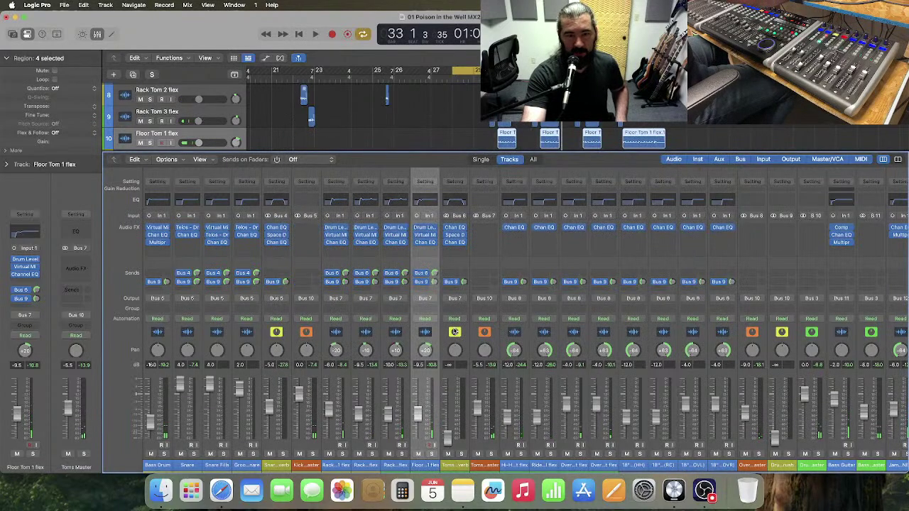
{"action": "left_click", "coordinate": [468, 346]}
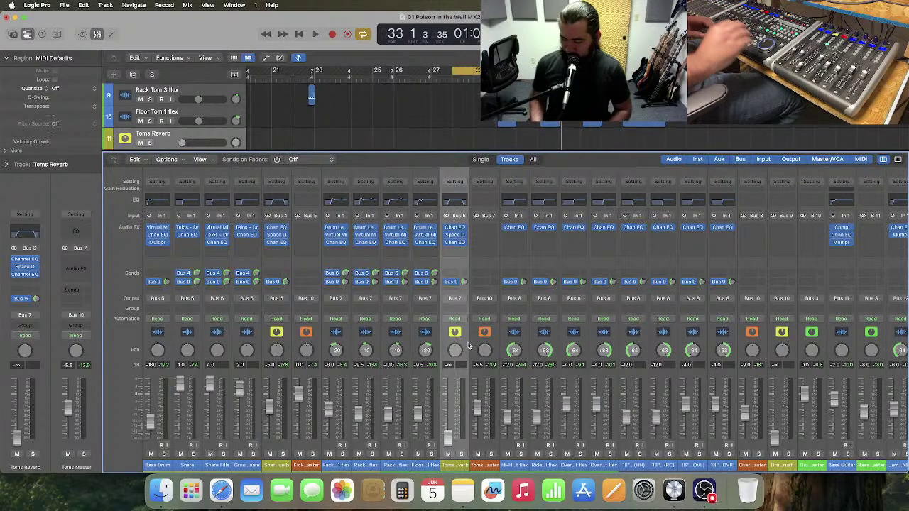
{"action": "key", "text": "space"}
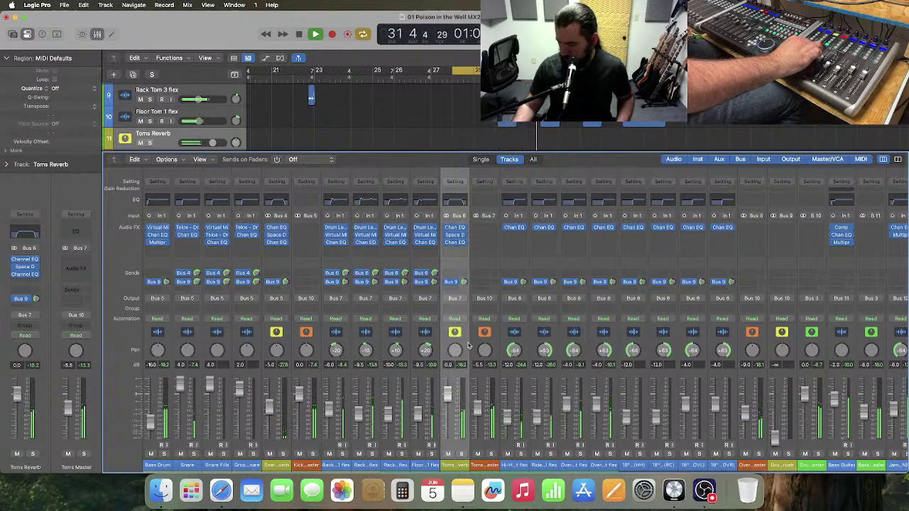
{"action": "key", "text": "space"}
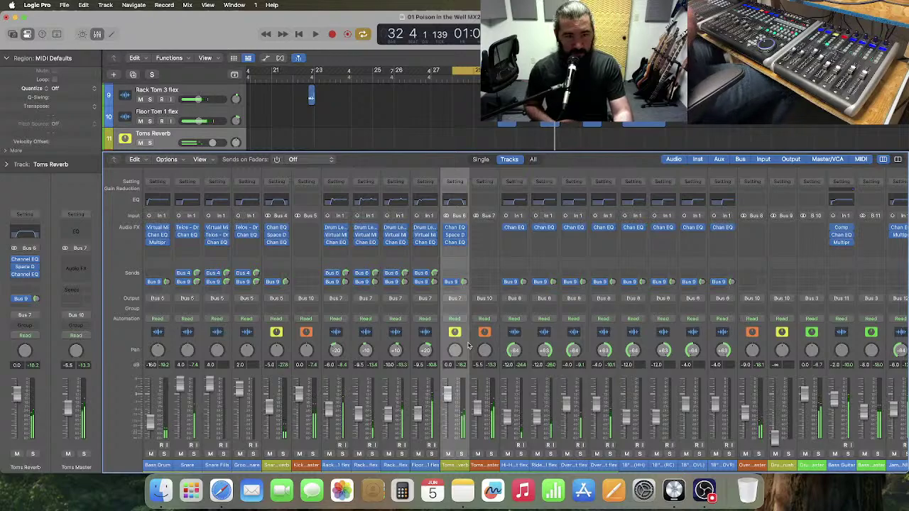
- Insert a Multipressor on the Toms Master bus and set the expander threshold of all four bands to -60 dB
{"action": "left_click", "coordinate": [475, 344]}
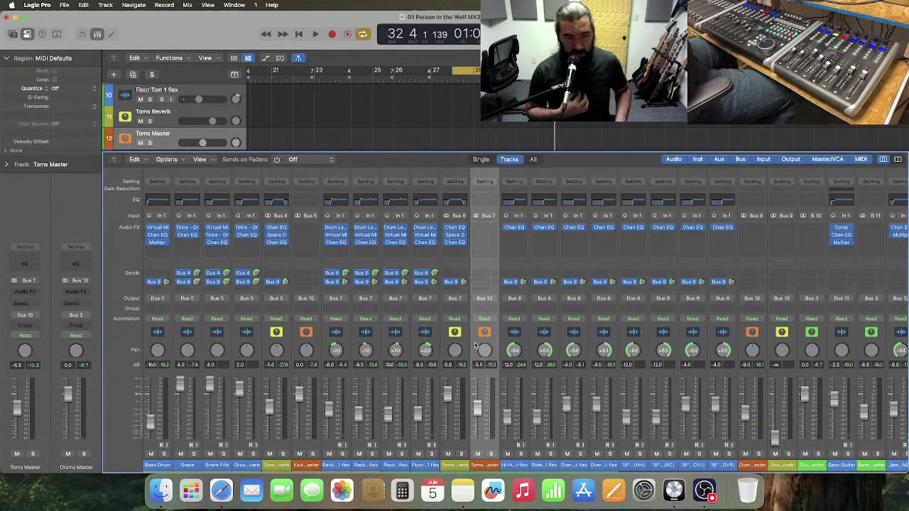
{"action": "scroll", "coordinate": [474, 346], "scroll_direction": "right", "scroll_amount": 5}
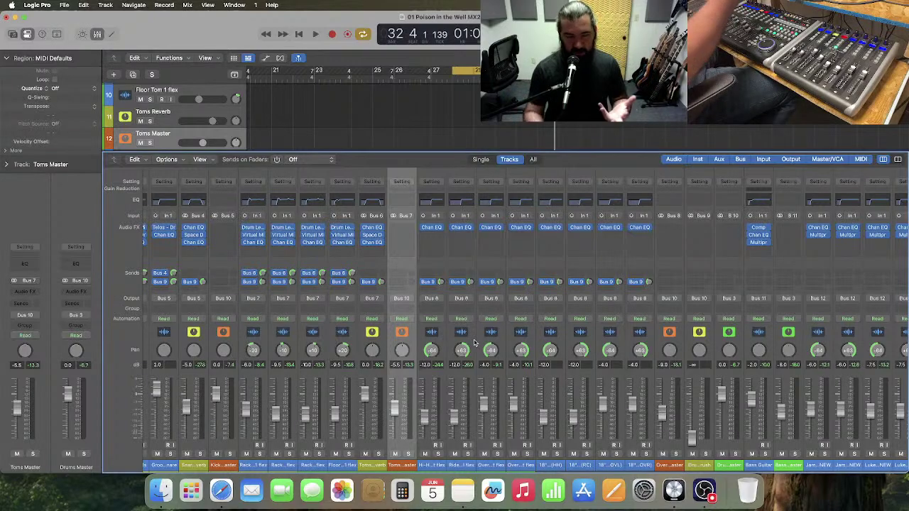
{"action": "left_click", "coordinate": [404, 231]}
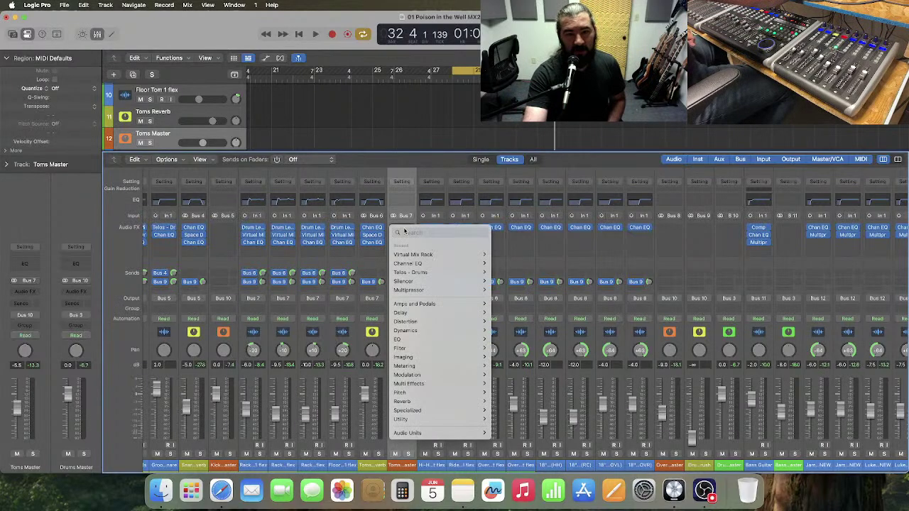
{"action": "left_click", "coordinate": [495, 291]}
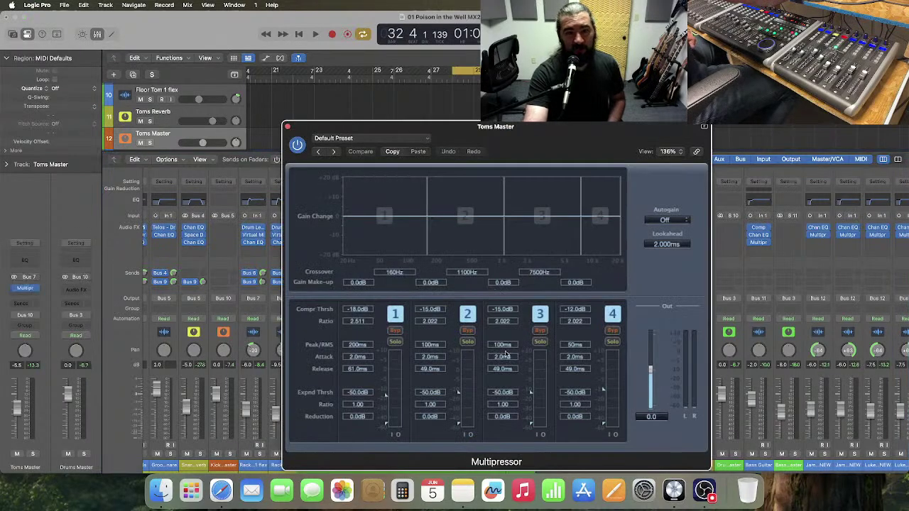
{"action": "left_click_drag", "start_coordinate": [456, 416], "coordinate": [456, 427]}
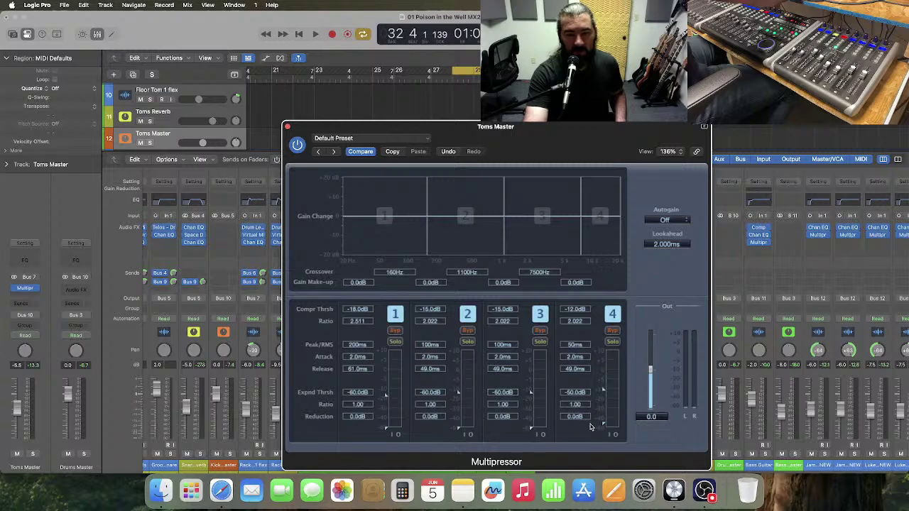
{"action": "left_click_drag", "start_coordinate": [545, 155], "coordinate": [533, 98]}
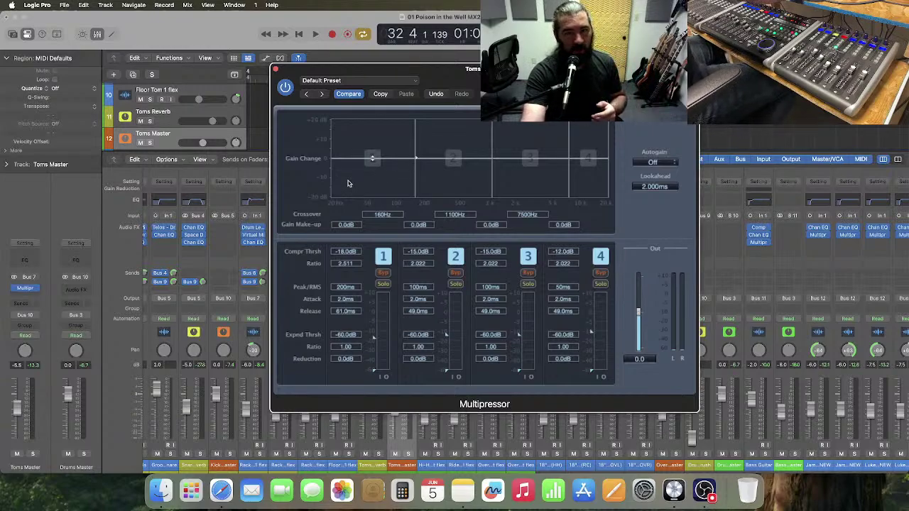
{"action": "left_click_drag", "start_coordinate": [541, 74], "coordinate": [548, 174]}
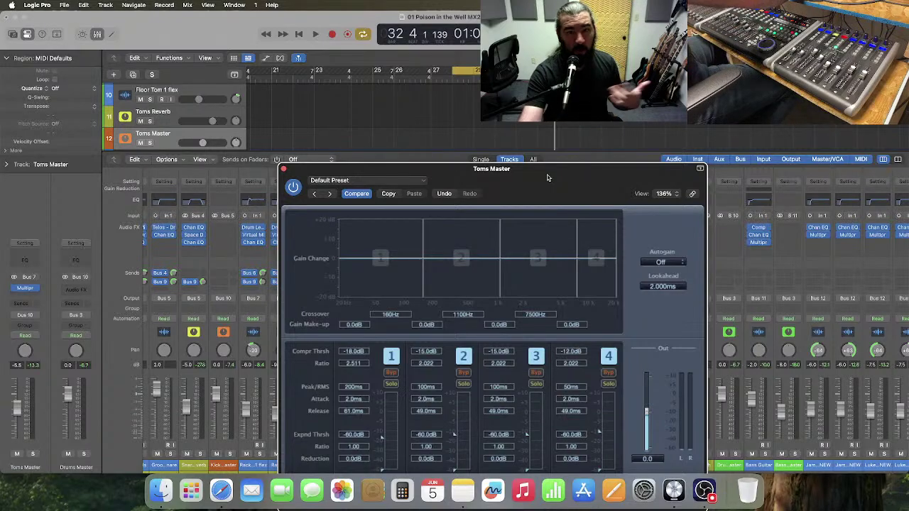
{"action": "left_click_drag", "start_coordinate": [545, 182], "coordinate": [554, 88]}
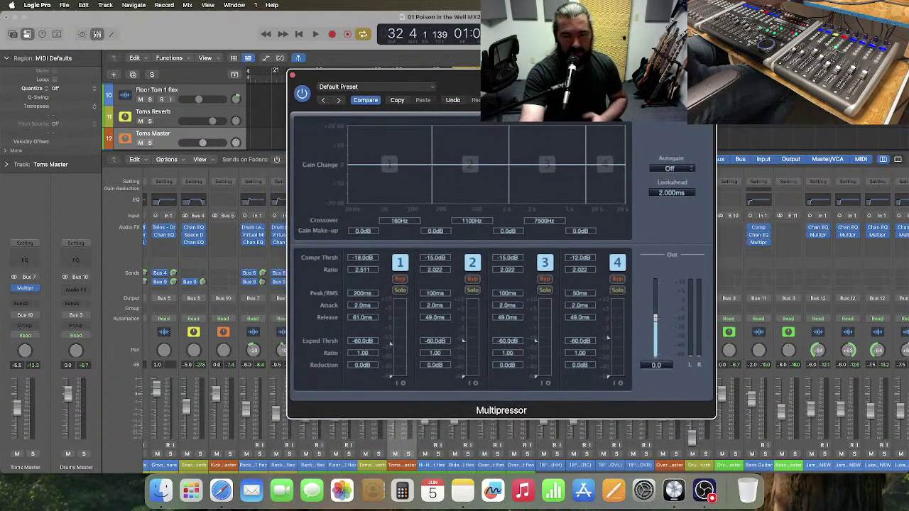
- During playback, set the Multipressor's compression thresholds to -27.5, -27.5, -30.0 and -36.5 dB for bands 1 to 4, then stop and close it
{"action": "key", "text": "space"}
{"action": "left_click_drag", "start_coordinate": [605, 343], "coordinate": [607, 361]}
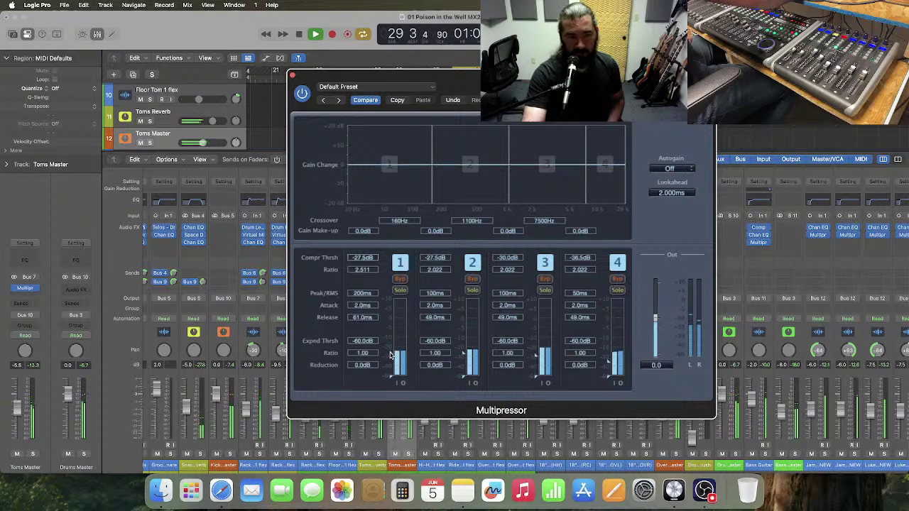
{"action": "key", "text": "space"}
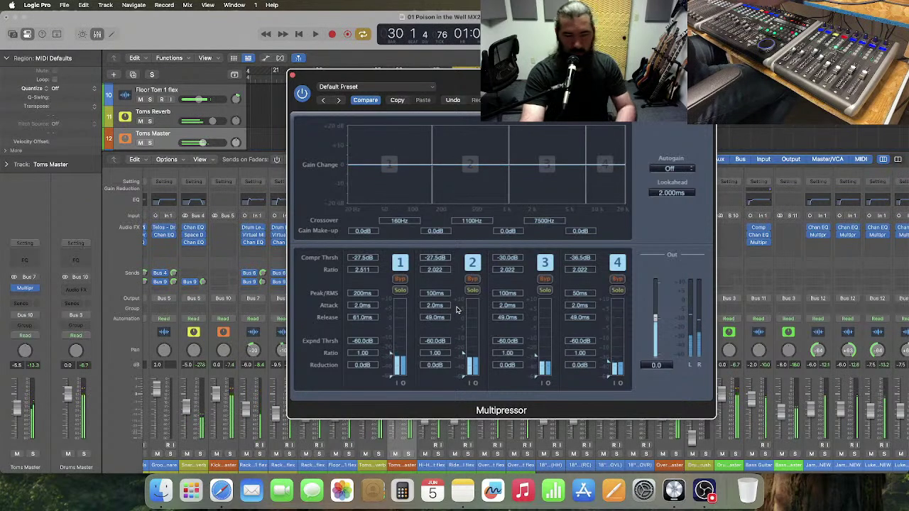
{"action": "left_click", "coordinate": [292, 74]}
- Insert the stereo version of GetGood Drums' Smash And Grab v2 after the Multipressor on Toms Master
{"action": "left_click", "coordinate": [398, 239]}
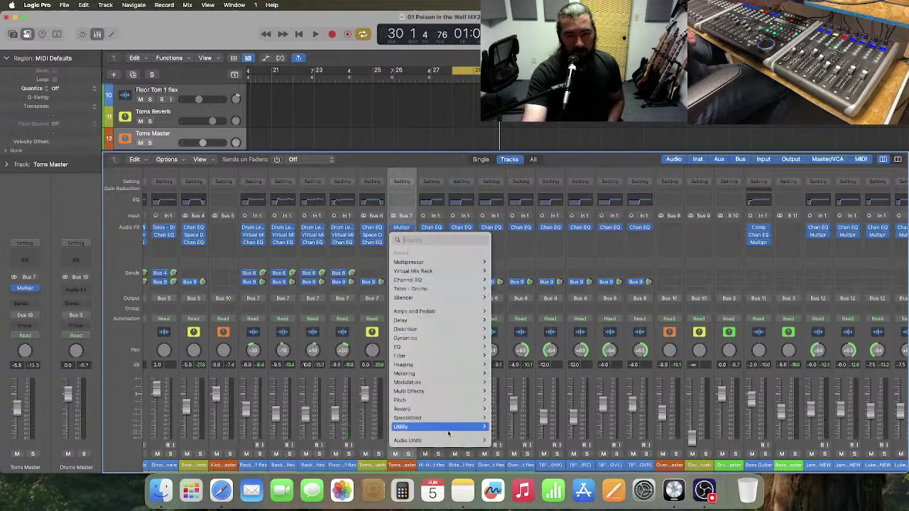
{"action": "mouse_move", "coordinate": [450, 441]}
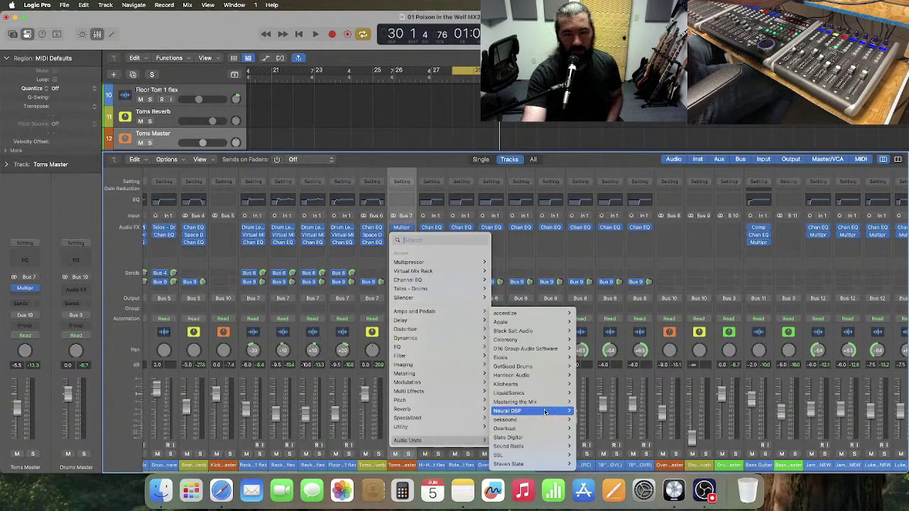
{"action": "mouse_move", "coordinate": [548, 369]}
{"action": "mouse_move", "coordinate": [611, 375]}
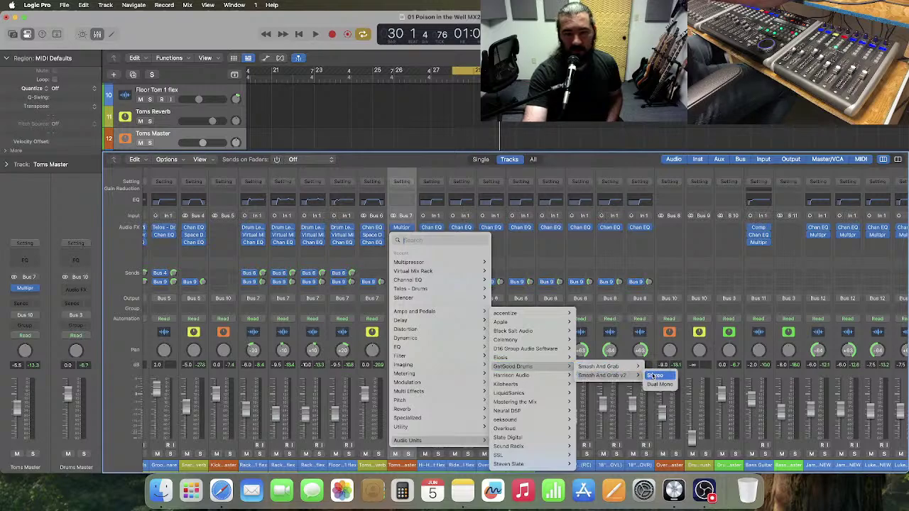
{"action": "left_click", "coordinate": [659, 376]}
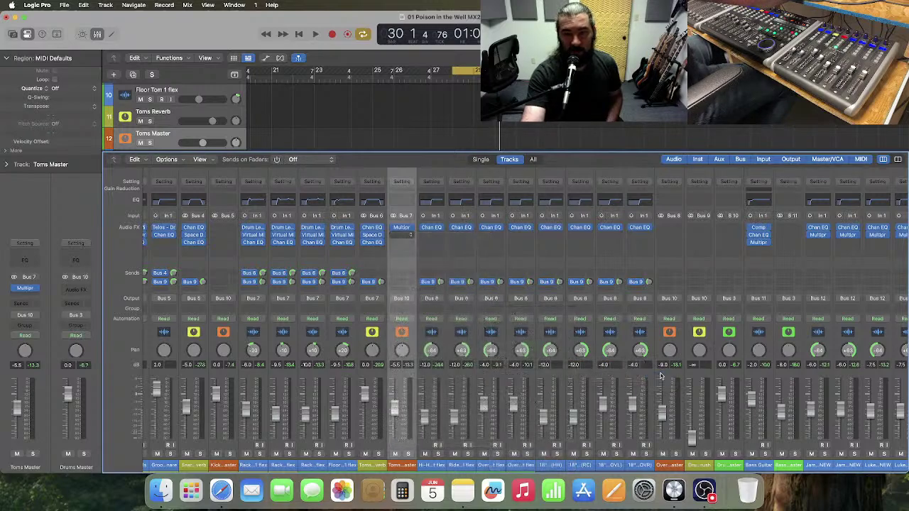
{"action": "left_click_drag", "start_coordinate": [457, 133], "coordinate": [475, 90]}
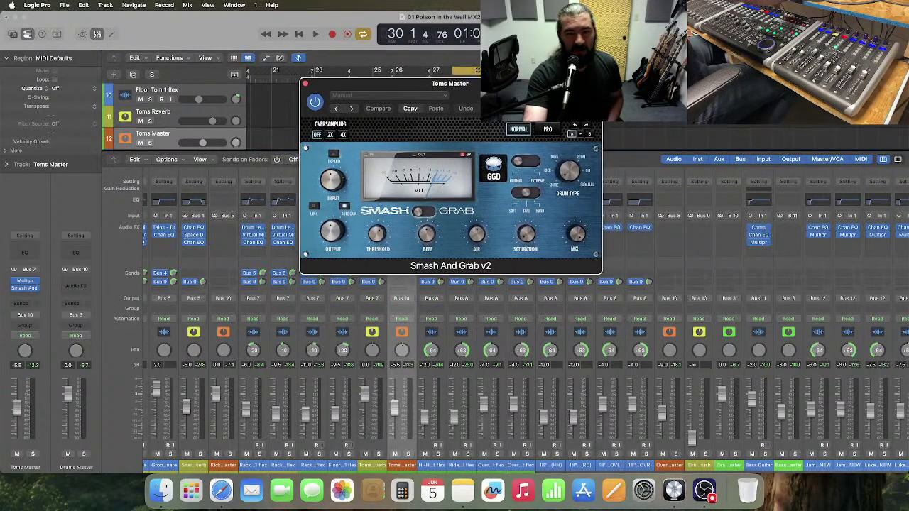
- Adjust Smash And Grab's drum type, turn Autogain off, and switch between Smash and Grab modes, ending on blue Smash
{"action": "left_click_drag", "start_coordinate": [570, 176], "coordinate": [571, 157]}
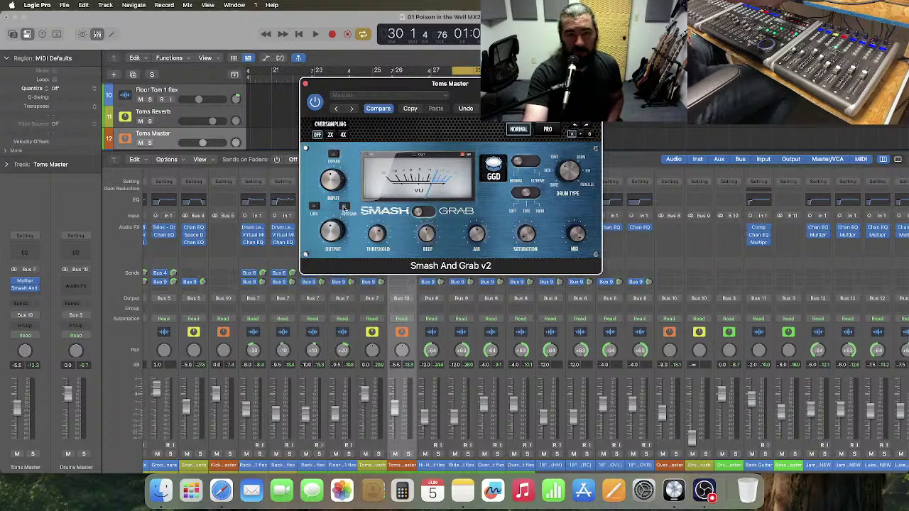
{"action": "left_click", "coordinate": [421, 212]}
{"action": "left_click", "coordinate": [418, 212]}
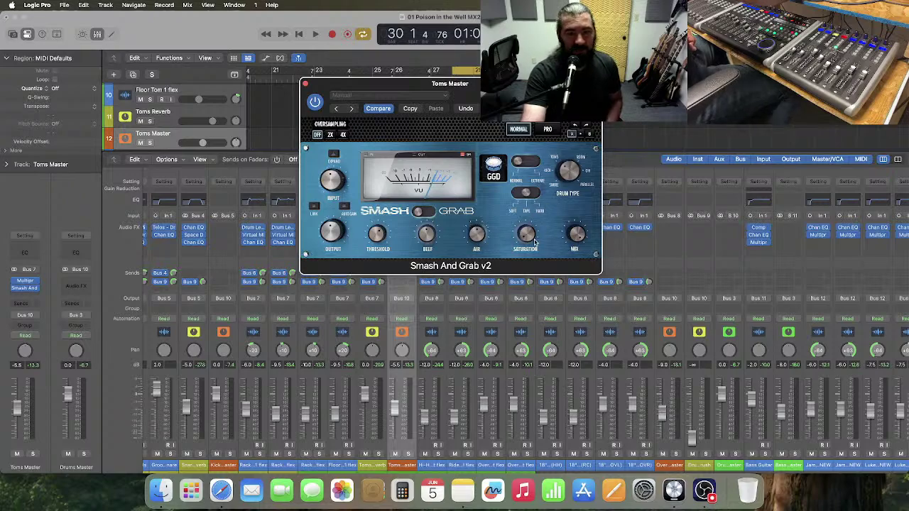
{"action": "mouse_move", "coordinate": [527, 240]}
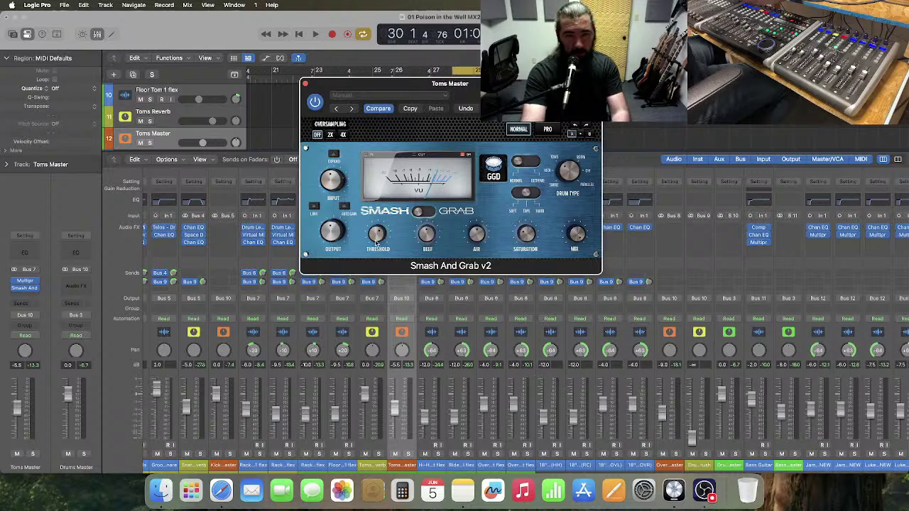
- Adjust the Smash mode's threshold while the mix plays, then stop playback
{"action": "key", "text": "space"}
{"action": "left_click_drag", "start_coordinate": [377, 239], "coordinate": [376, 247]}
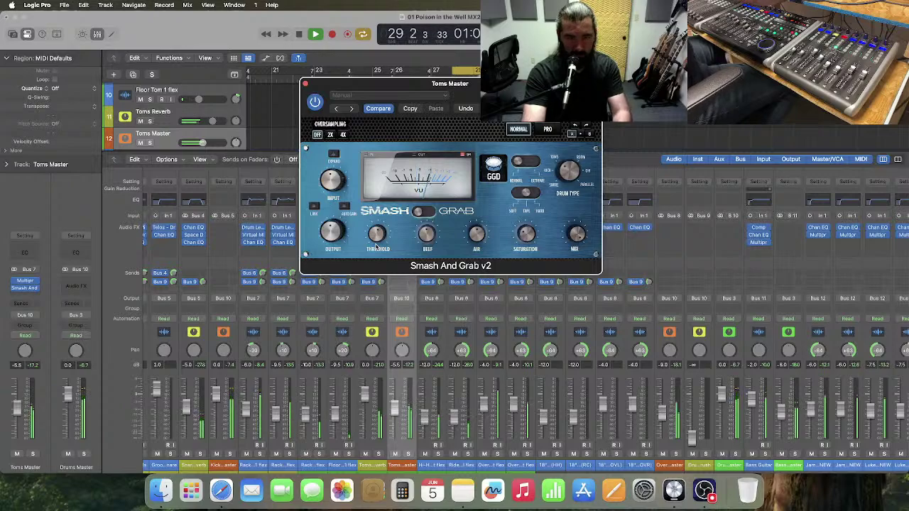
{"action": "key", "text": "space"}
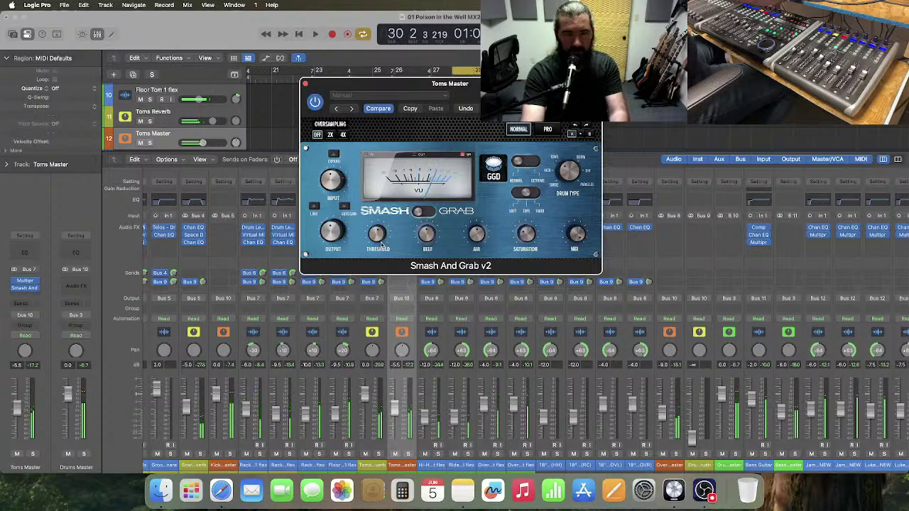
- In Smash And Grab's B slot, switch to red Grab mode, turn Autogain off and adjust the saturation
{"action": "left_click", "coordinate": [589, 133]}
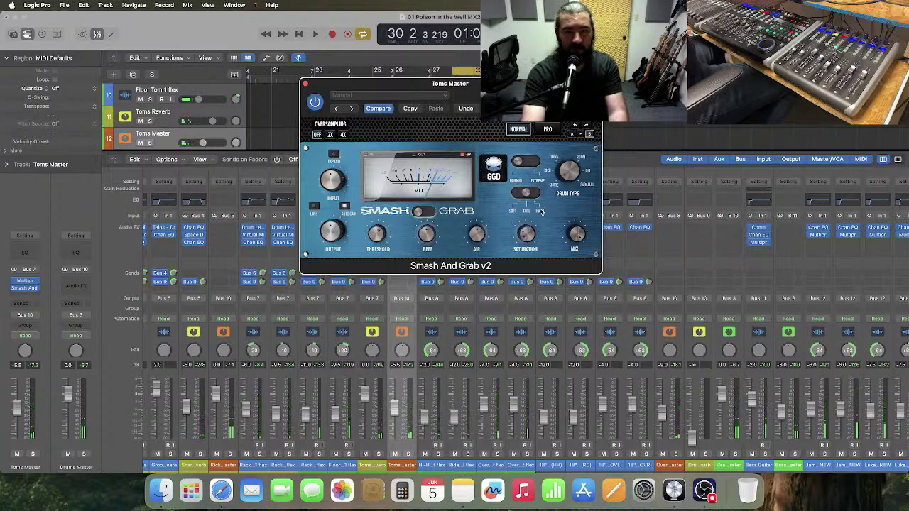
{"action": "left_click", "coordinate": [423, 211]}
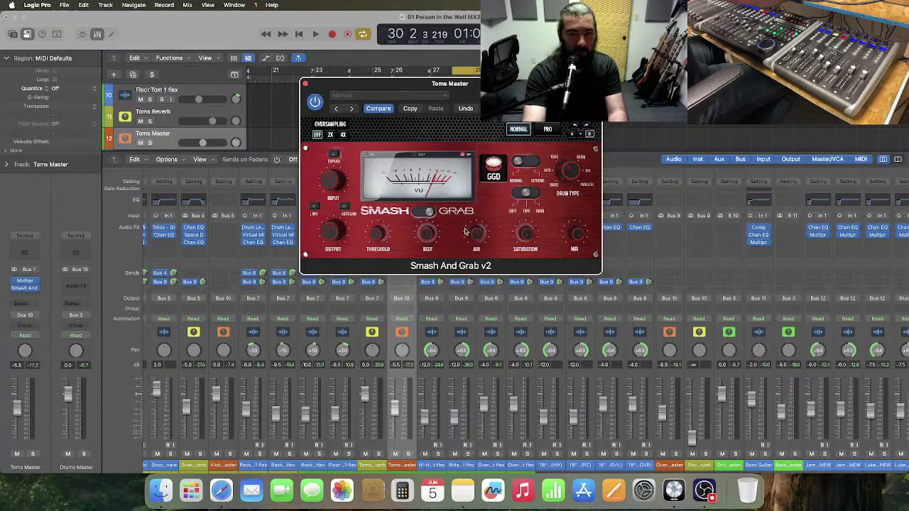
{"action": "double_click", "coordinate": [524, 239]}
{"action": "key", "text": "Return"}
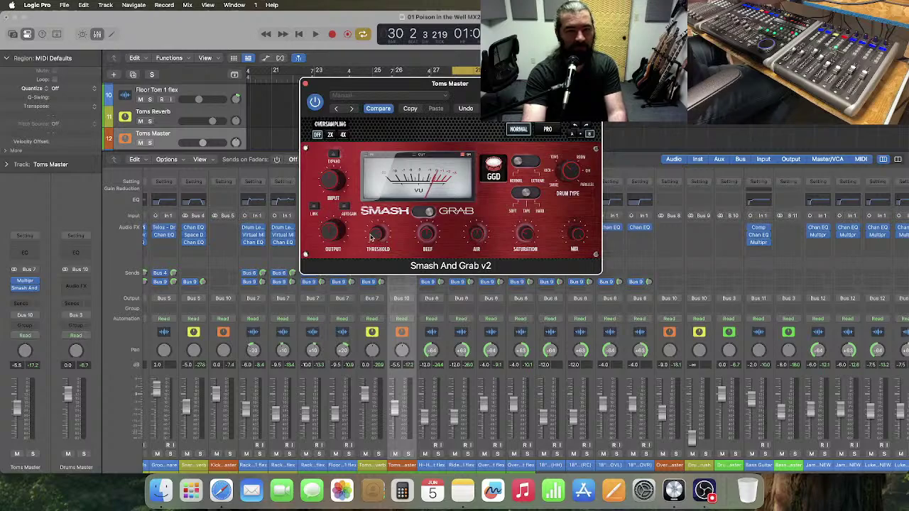
- Fine-tune the Grab mode's threshold to about -23.5 dB while the mix plays
{"action": "key", "text": "space"}
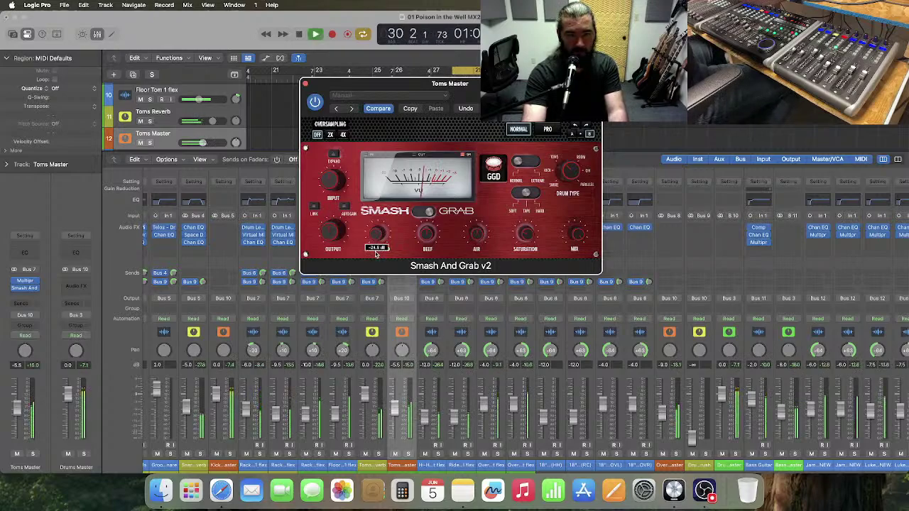
{"action": "left_click_drag", "start_coordinate": [376, 254], "coordinate": [377, 253]}
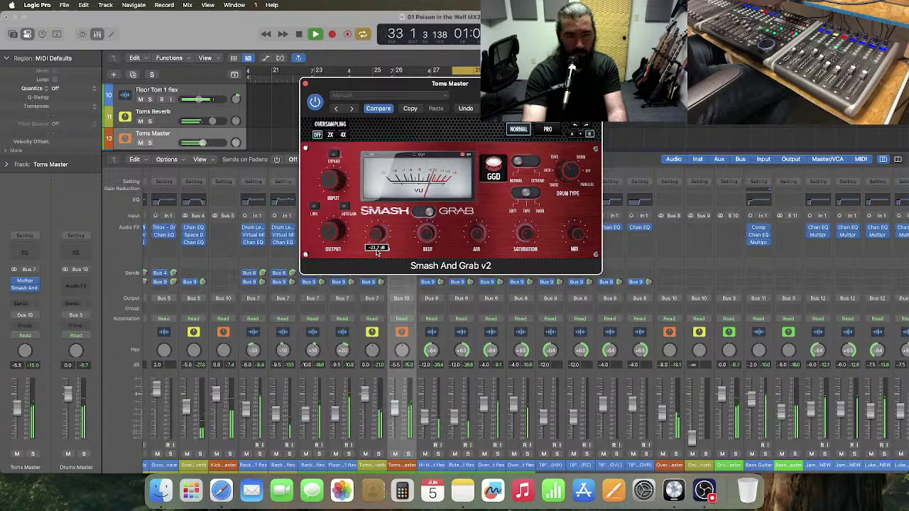
{"action": "left_click_drag", "start_coordinate": [377, 253], "coordinate": [377, 254]}
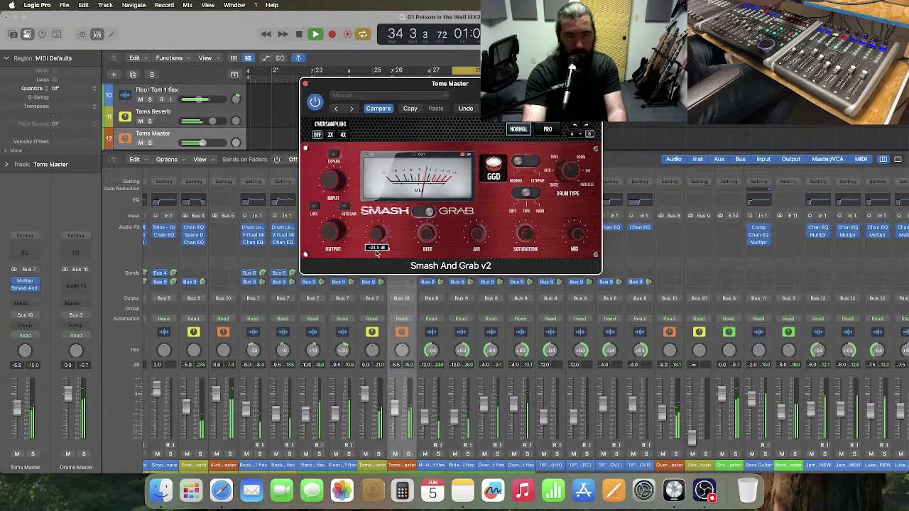
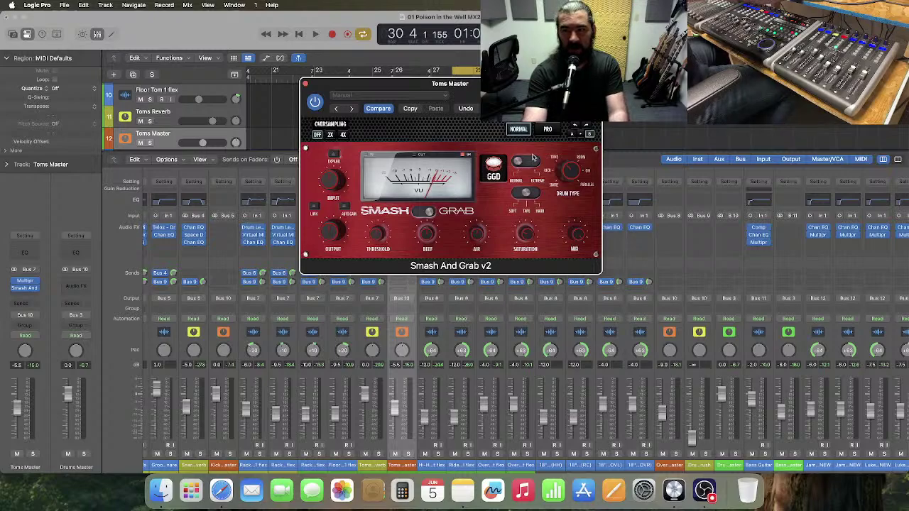
- Compare Smash And Grab's A and B settings, finishing on the blue A setting
{"action": "left_click", "coordinate": [571, 134]}
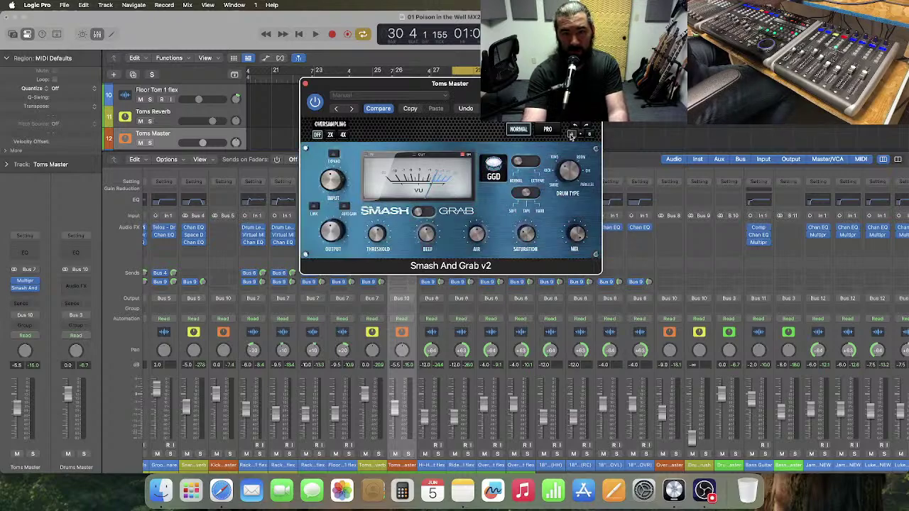
{"action": "left_click", "coordinate": [589, 134]}
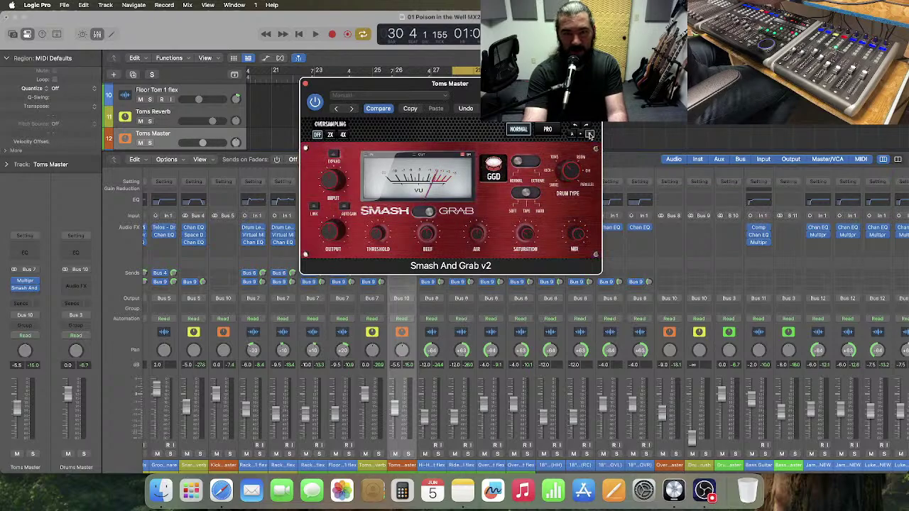
{"action": "left_click", "coordinate": [573, 134]}
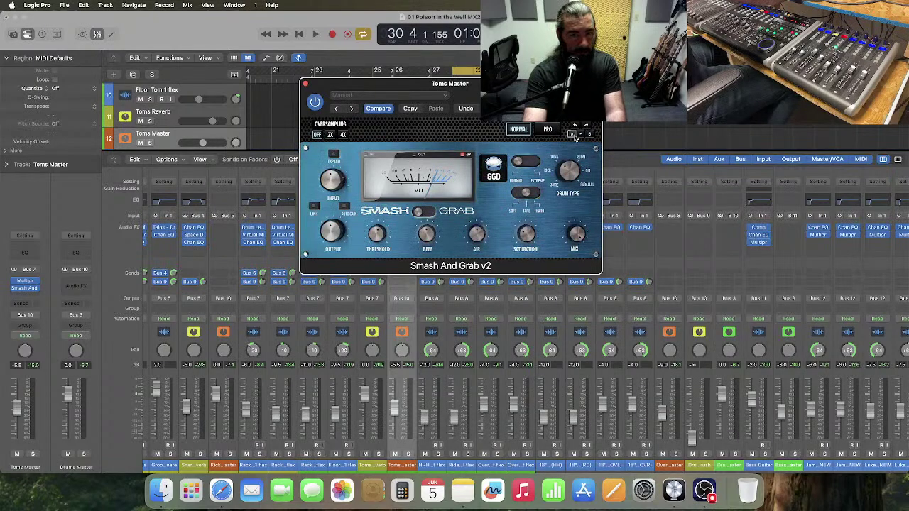
- Play the mix, switch Smash And Grab to the red B setting, and recall the solo on the Toms Master
{"action": "key", "text": "space"}
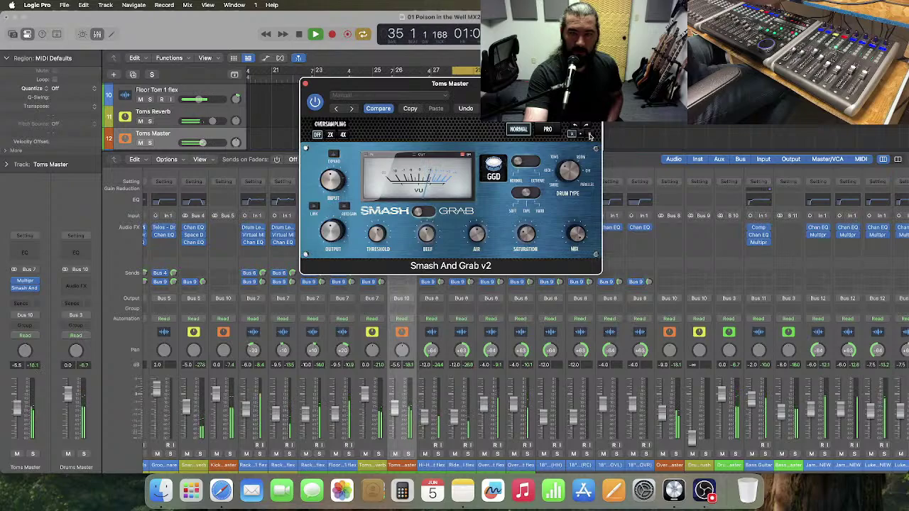
{"action": "left_click", "coordinate": [589, 135]}
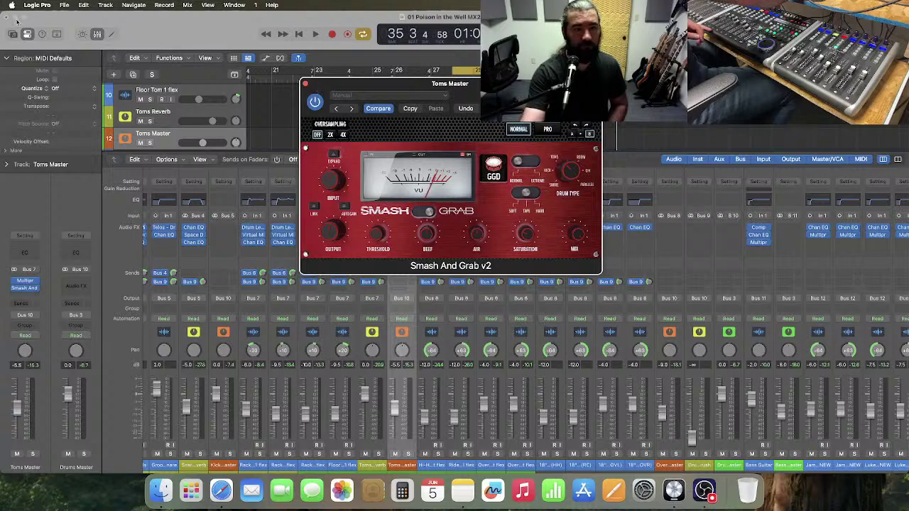
{"action": "left_click", "coordinate": [154, 74]}
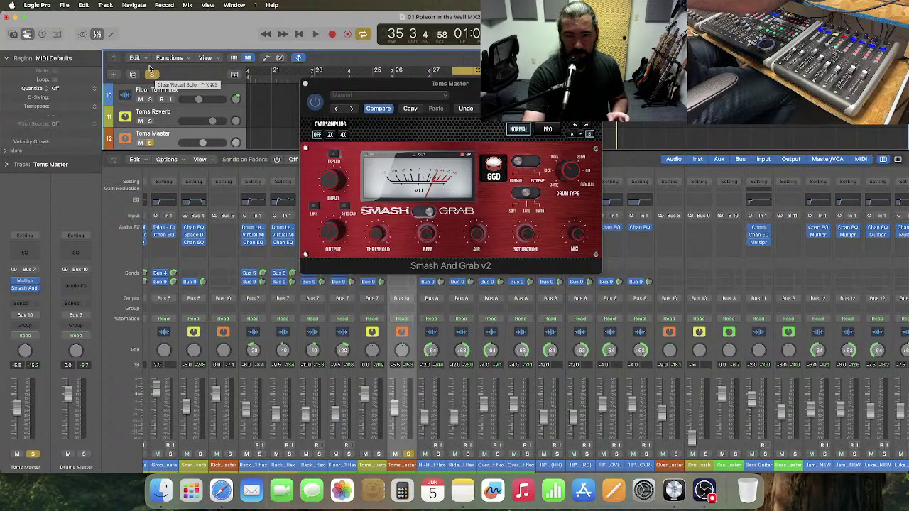
- Look through the channel strips across the whole mixer, finishing at the drum channels
{"action": "scroll", "coordinate": [538, 317], "scroll_direction": "right", "scroll_amount": 5}
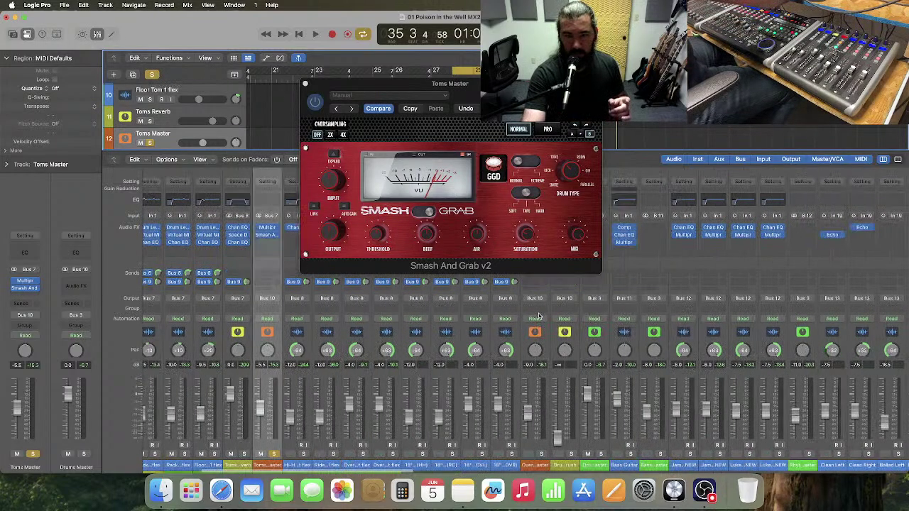
{"action": "scroll", "coordinate": [539, 316], "scroll_direction": "right", "scroll_amount": 15}
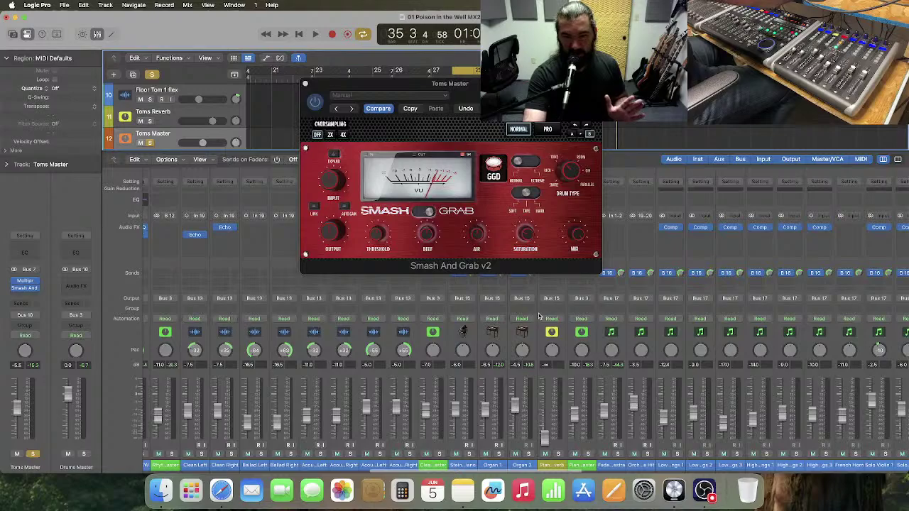
{"action": "scroll", "coordinate": [540, 316], "scroll_direction": "right", "scroll_amount": 10}
{"action": "scroll", "coordinate": [554, 314], "scroll_direction": "left", "scroll_amount": 15}
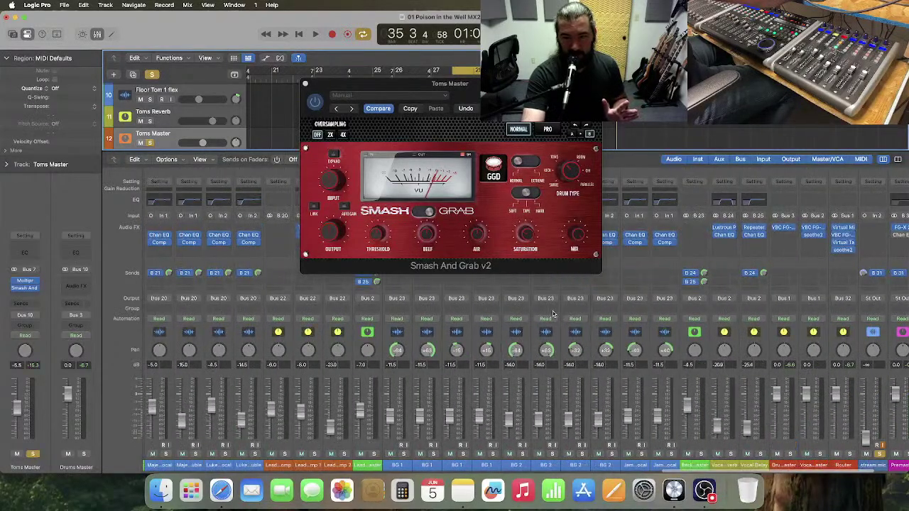
{"action": "scroll", "coordinate": [553, 314], "scroll_direction": "left", "scroll_amount": 3}
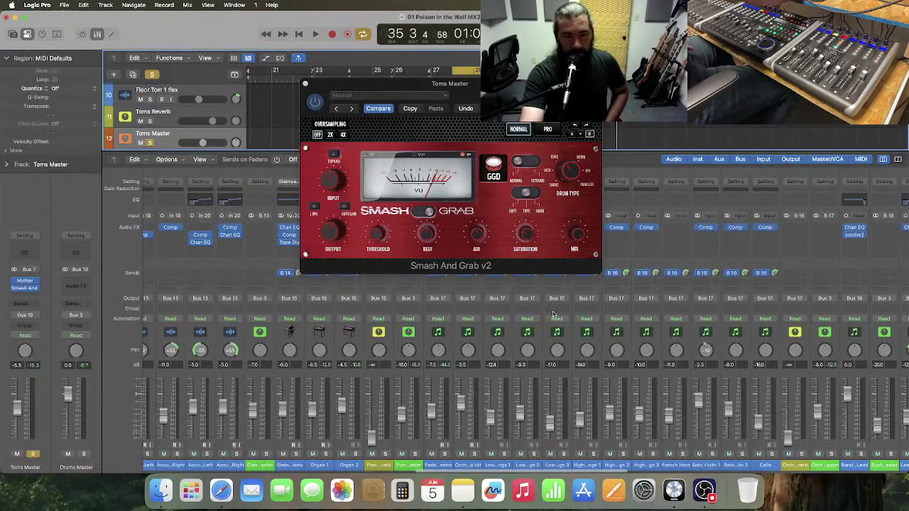
{"action": "scroll", "coordinate": [553, 314], "scroll_direction": "left", "scroll_amount": 5}
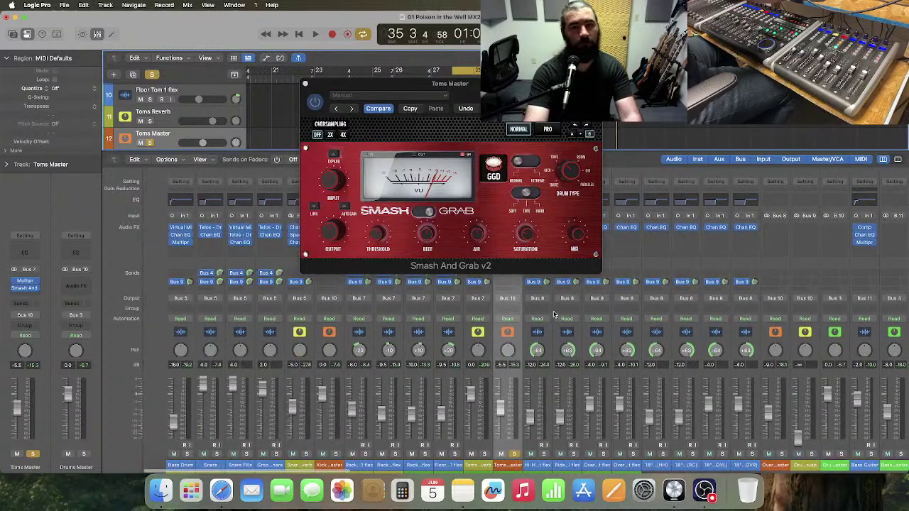
{"action": "scroll", "coordinate": [572, 309], "scroll_direction": "left", "scroll_amount": 3}
- Play the soloed toms and match Smash And Grab's output level by comparing it bypassed and active, leaving it active
{"action": "key", "text": "space"}
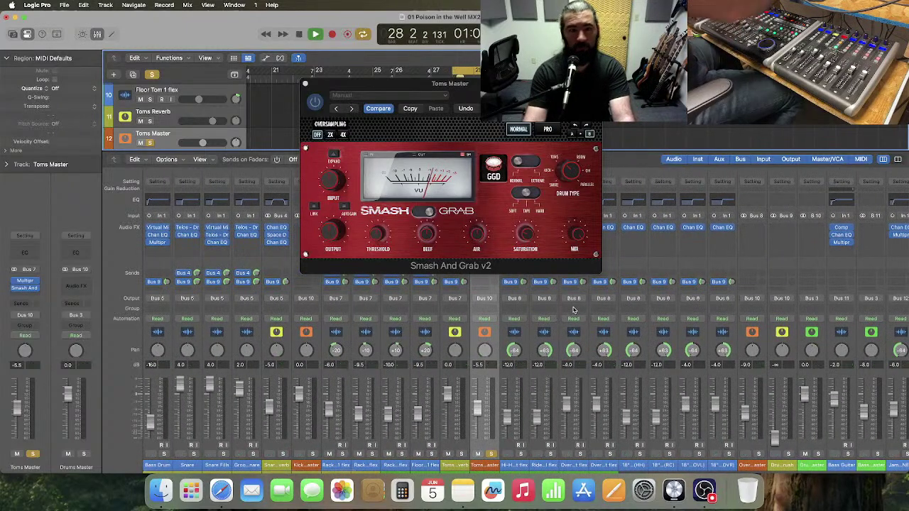
{"action": "left_click", "coordinate": [315, 104]}
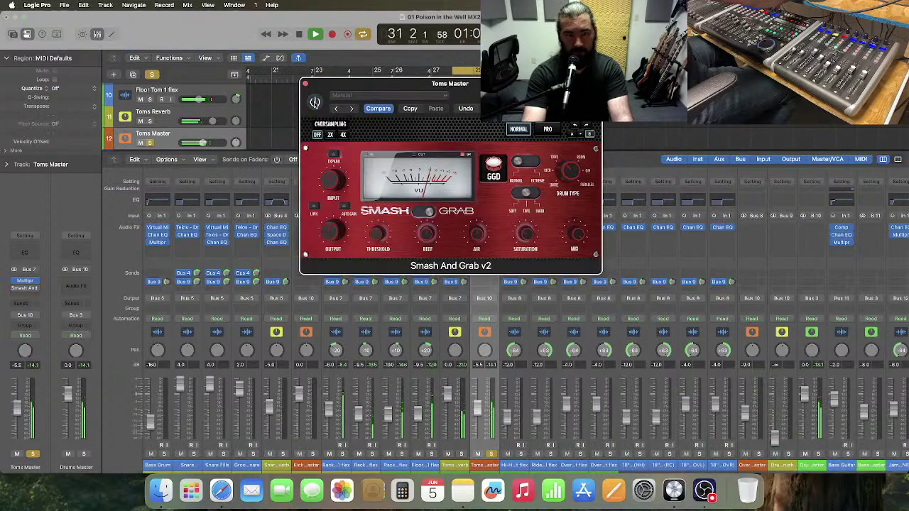
{"action": "left_click", "coordinate": [315, 104]}
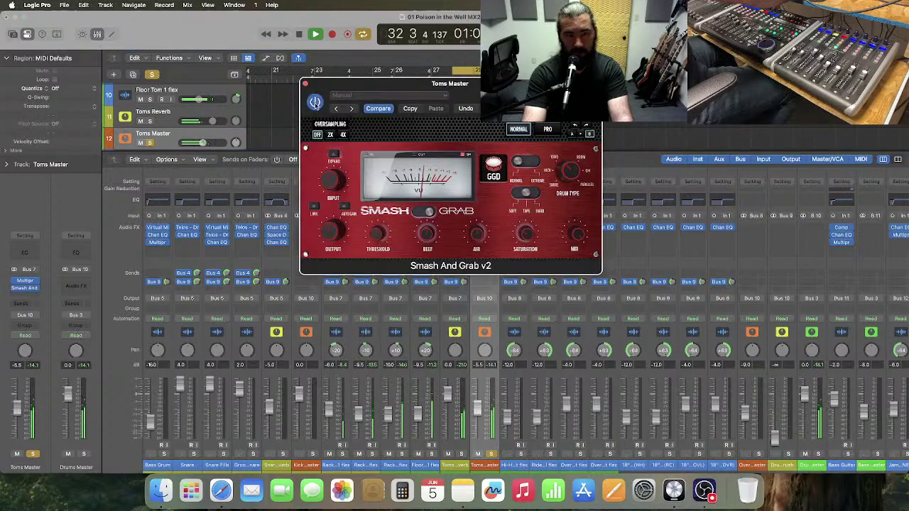
{"action": "left_click_drag", "start_coordinate": [335, 234], "coordinate": [335, 231]}
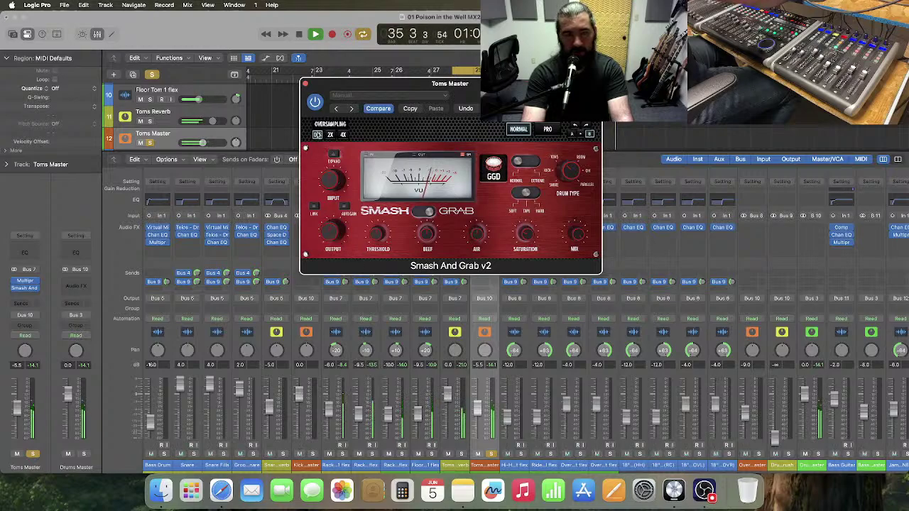
{"action": "left_click", "coordinate": [316, 103]}
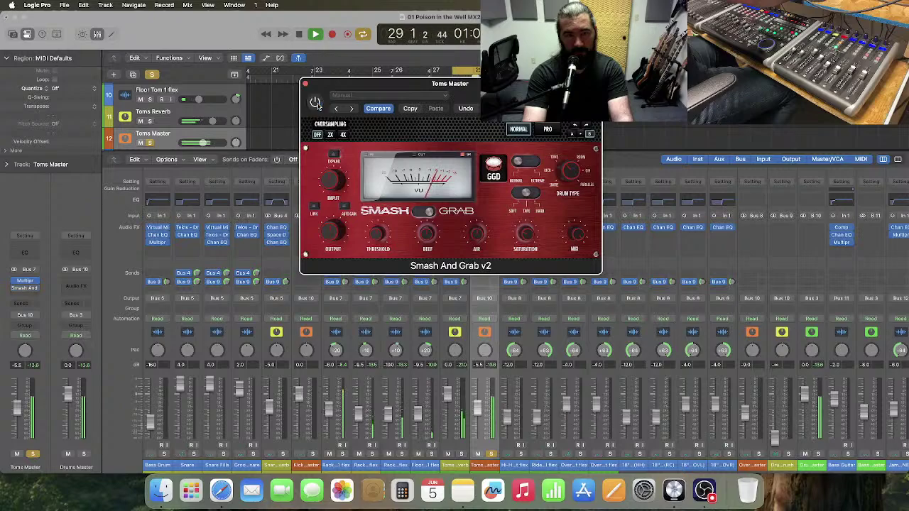
{"action": "left_click", "coordinate": [317, 104]}
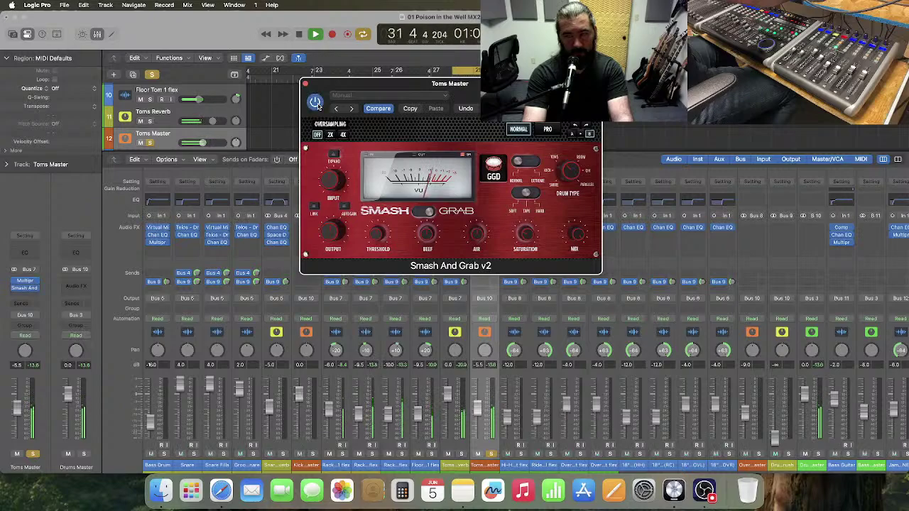
- Close the Smash And Grab window and unsolo the Toms Master
{"action": "left_click", "coordinate": [305, 85]}
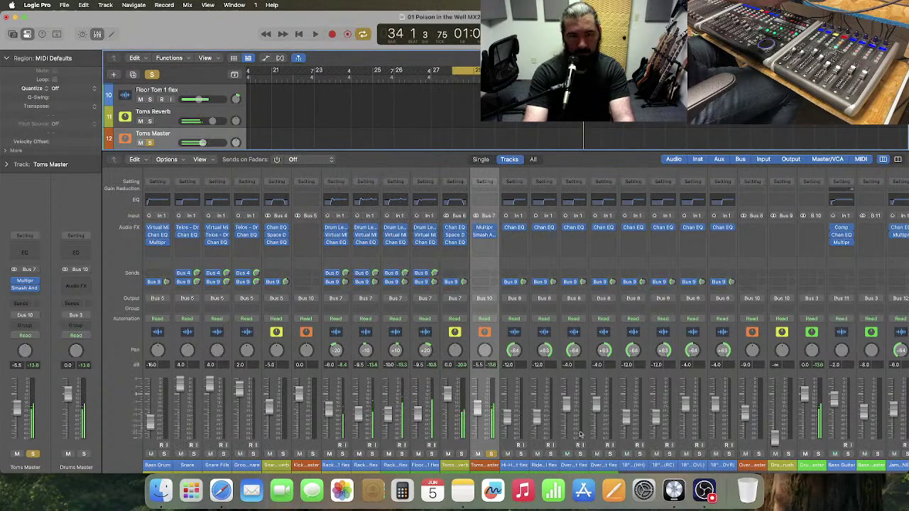
{"action": "left_click", "coordinate": [492, 454]}
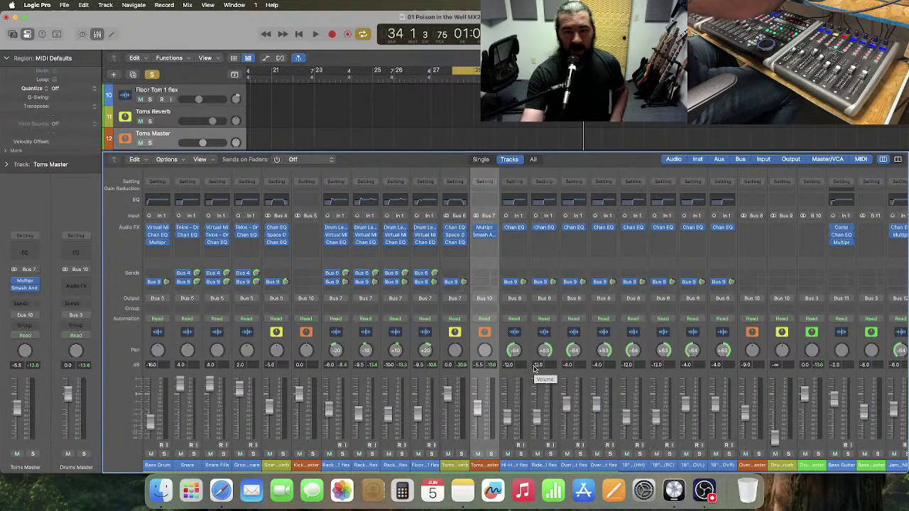
- Set the pan of the Hi-Hat Left, Overhead Left, 18" Crash (HH) and 18" Crash (OVL) channels together to -55
{"action": "left_click", "coordinate": [525, 344]}
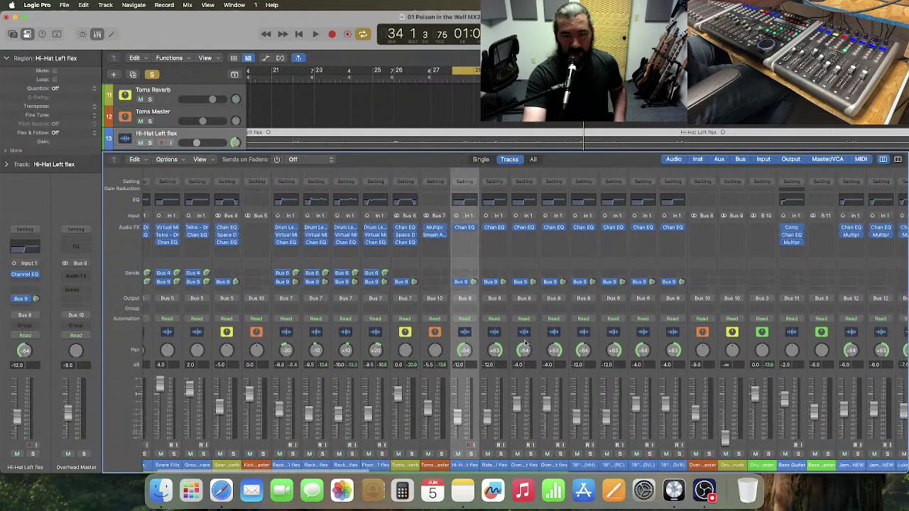
{"action": "left_click", "coordinate": [657, 344], "text": "shift"}
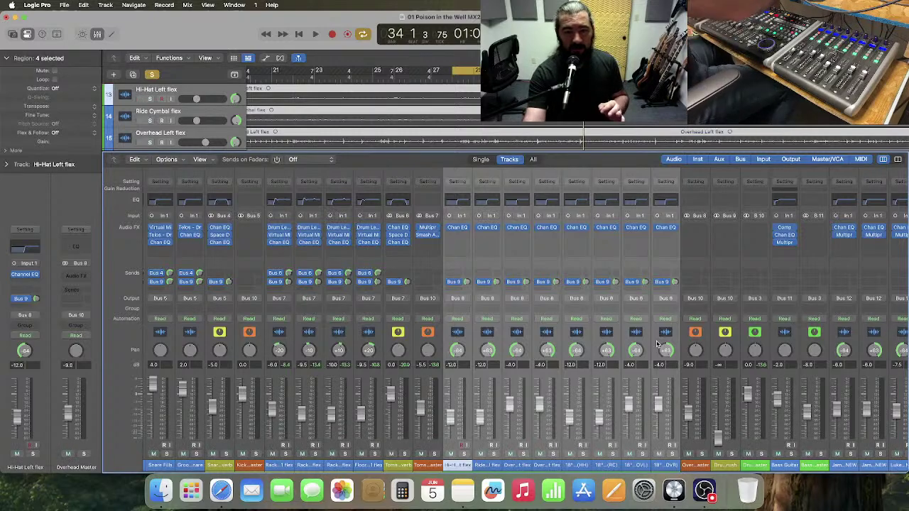
{"action": "left_click", "coordinate": [468, 347]}
{"action": "left_click", "coordinate": [513, 341], "text": "super"}
{"action": "left_click", "coordinate": [566, 342], "text": "super"}
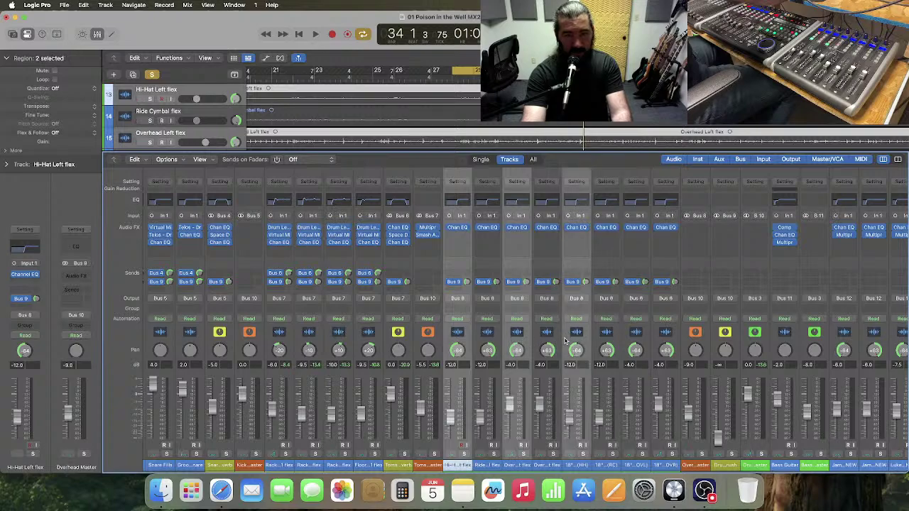
{"action": "left_click", "coordinate": [625, 340], "text": "super"}
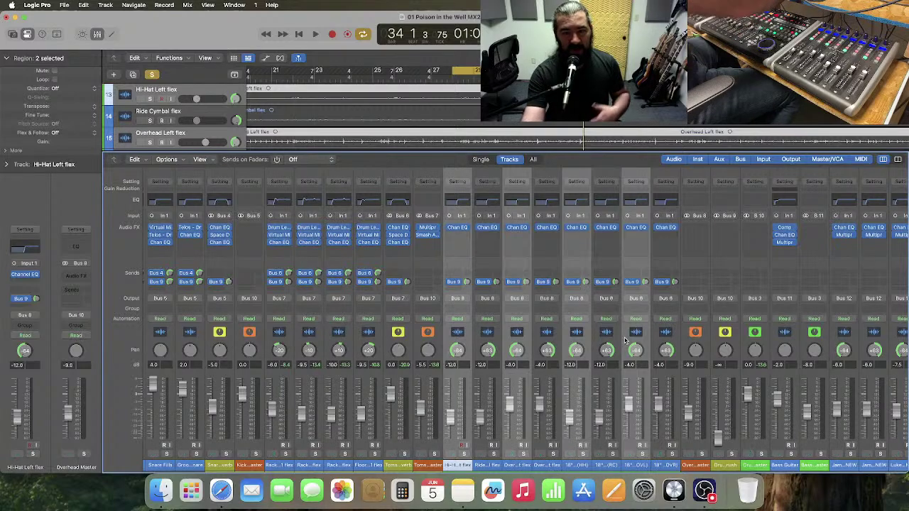
{"action": "double_click", "coordinate": [460, 353]}
{"action": "type", "text": "-55"}
{"action": "key", "text": "Return"}
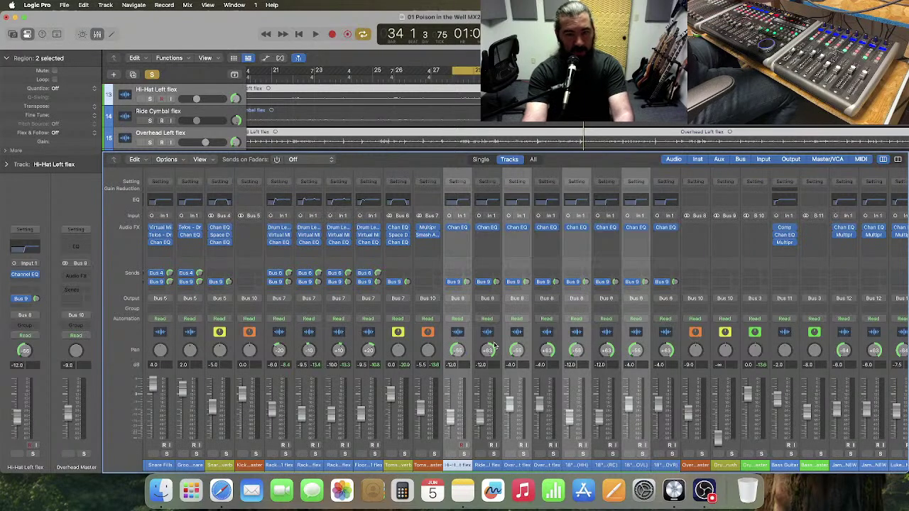
- Set the pan of the Ride Cymbal, Overhead Right, 18" Crash (RC) and 18" Crash (OVR) channels together to +55
{"action": "left_click", "coordinate": [498, 342]}
{"action": "left_click", "coordinate": [539, 343], "text": "super"}
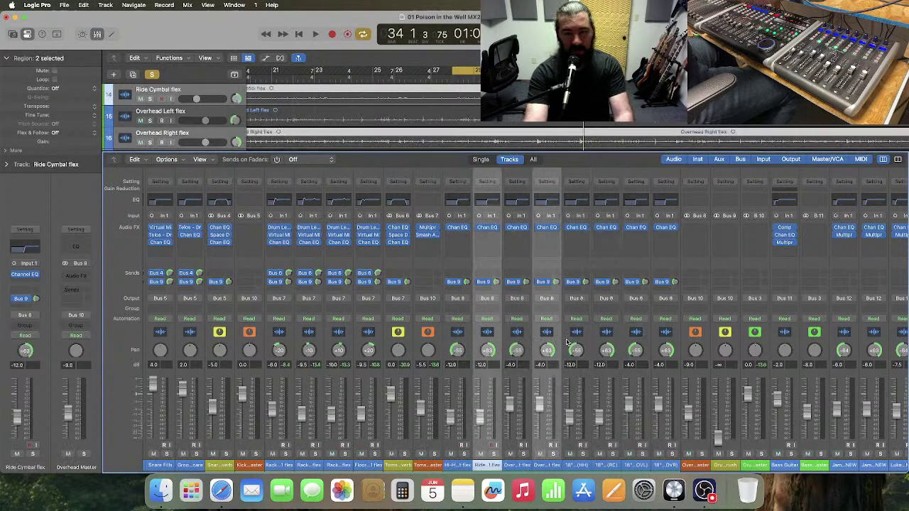
{"action": "left_click", "coordinate": [569, 343], "text": "super"}
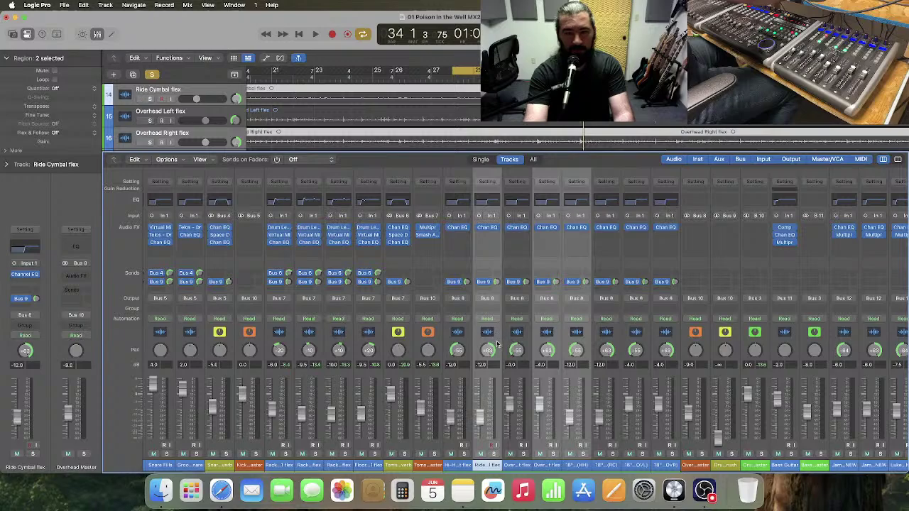
{"action": "left_click", "coordinate": [497, 345]}
{"action": "left_click", "coordinate": [537, 343], "text": "super"}
{"action": "left_click", "coordinate": [593, 343], "text": "super"}
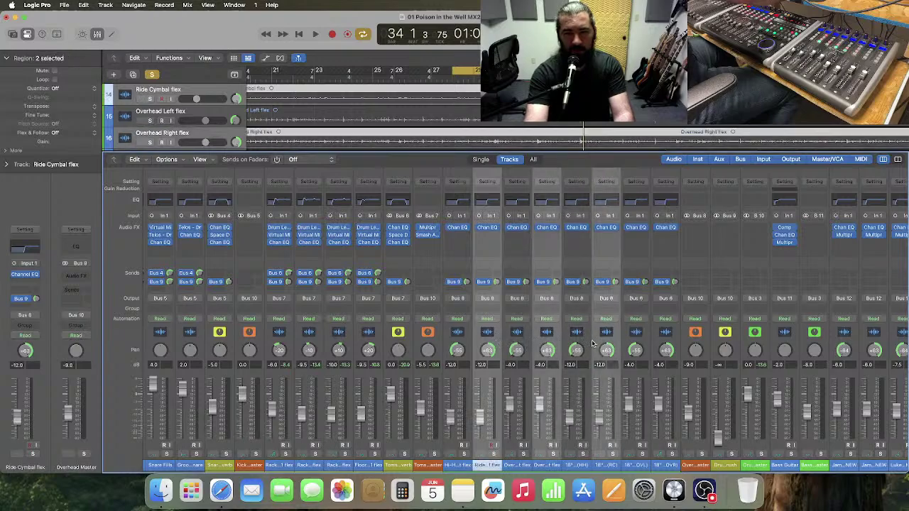
{"action": "left_click", "coordinate": [657, 345], "text": "super"}
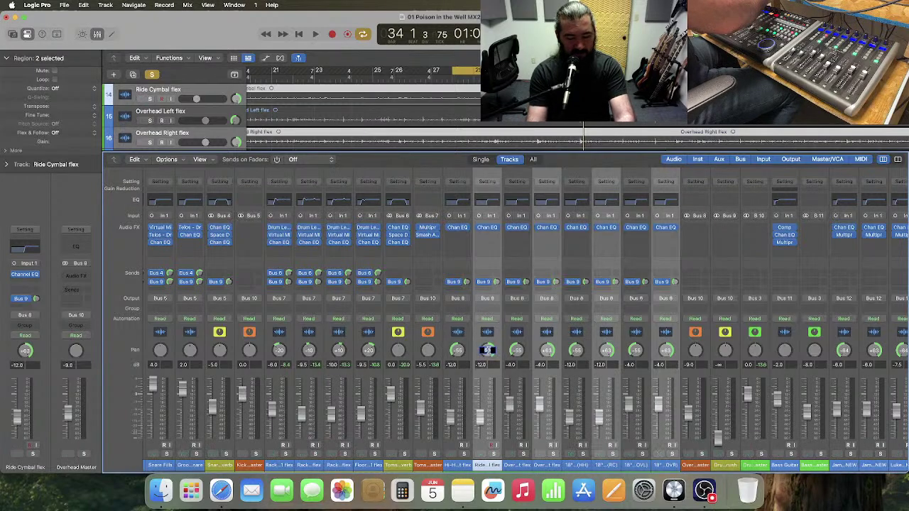
{"action": "key", "text": "Return"}
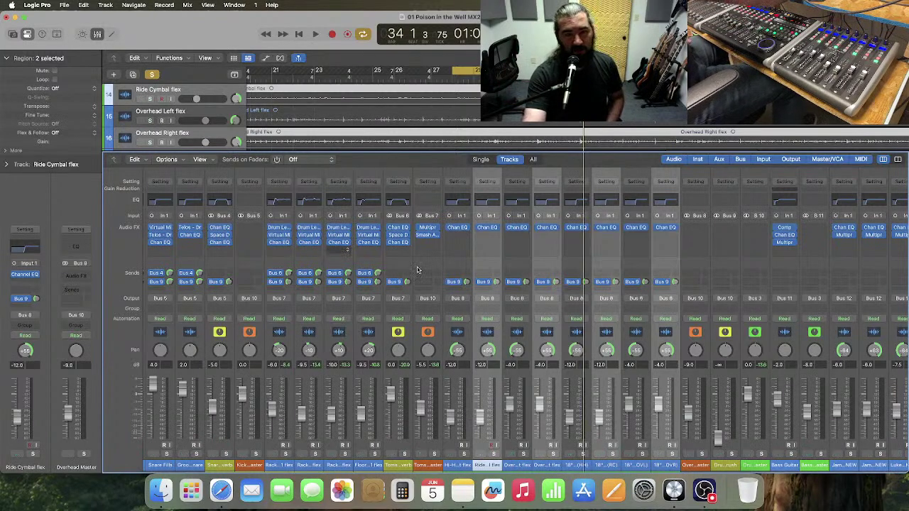
- Hide the mixer, then select the 18" Crash (OVR) track and show the file browser
{"action": "key", "text": "x"}
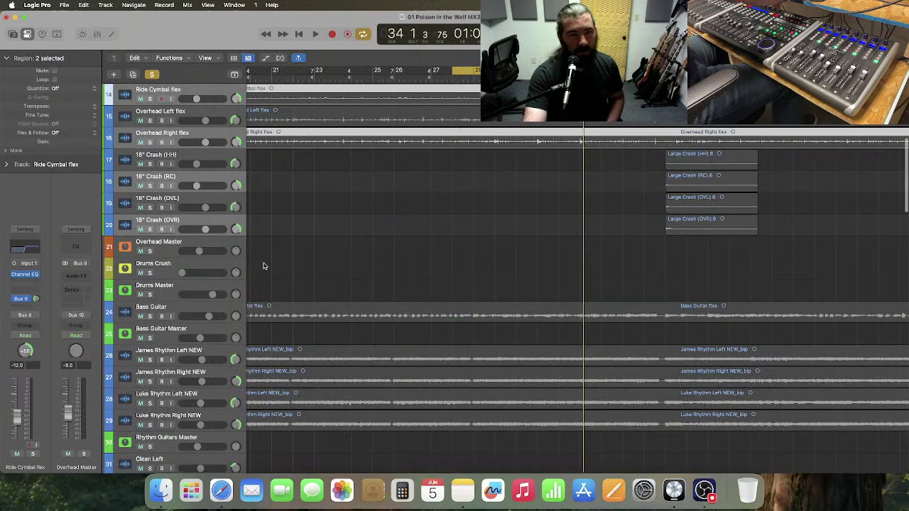
{"action": "left_click", "coordinate": [202, 225]}
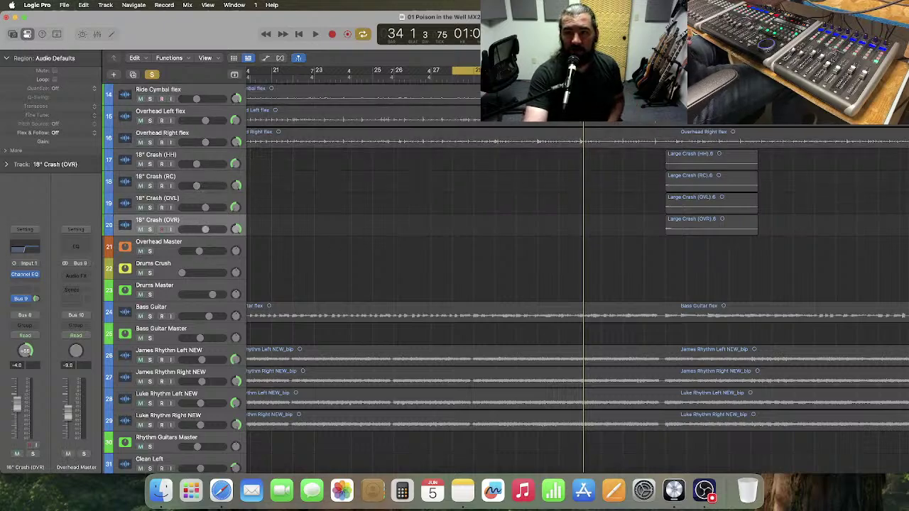
{"action": "key", "text": "f"}
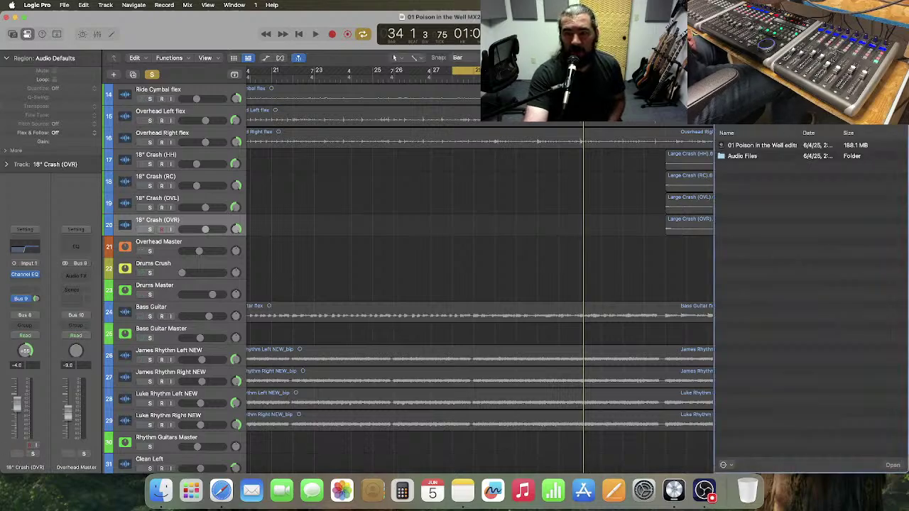
- Go back up to the drive's main folder in the file browser and open the solo artist's project folder
{"action": "left_click", "coordinate": [780, 120]}
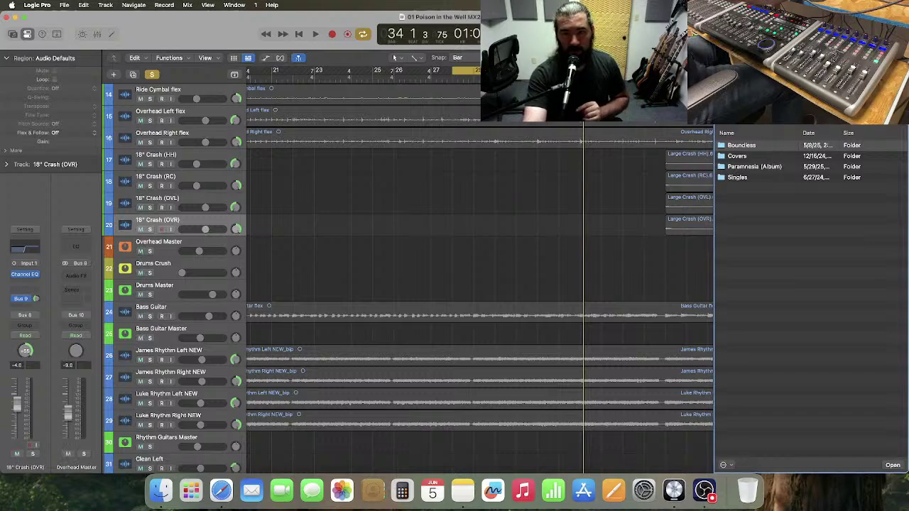
{"action": "left_click", "coordinate": [723, 75]}
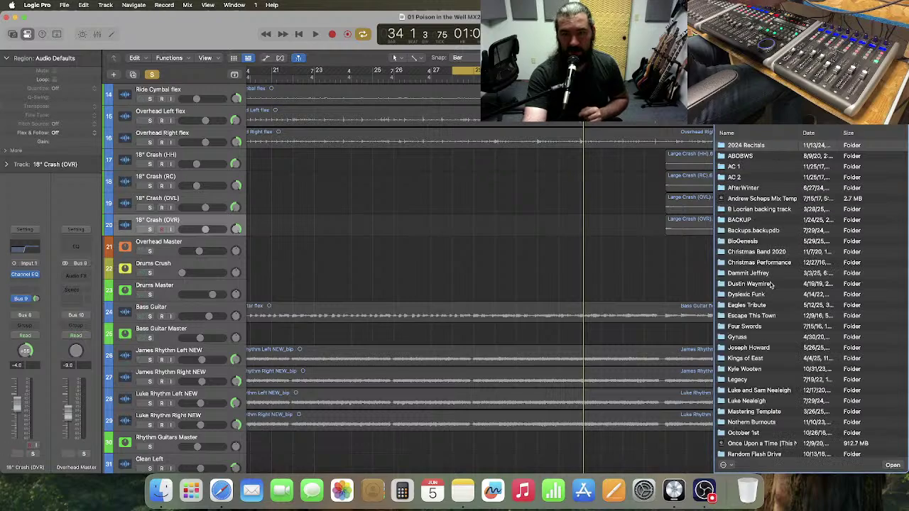
{"action": "scroll", "coordinate": [769, 285], "scroll_direction": "down", "scroll_amount": 3}
{"action": "scroll", "coordinate": [769, 286], "scroll_direction": "down", "scroll_amount": 1}
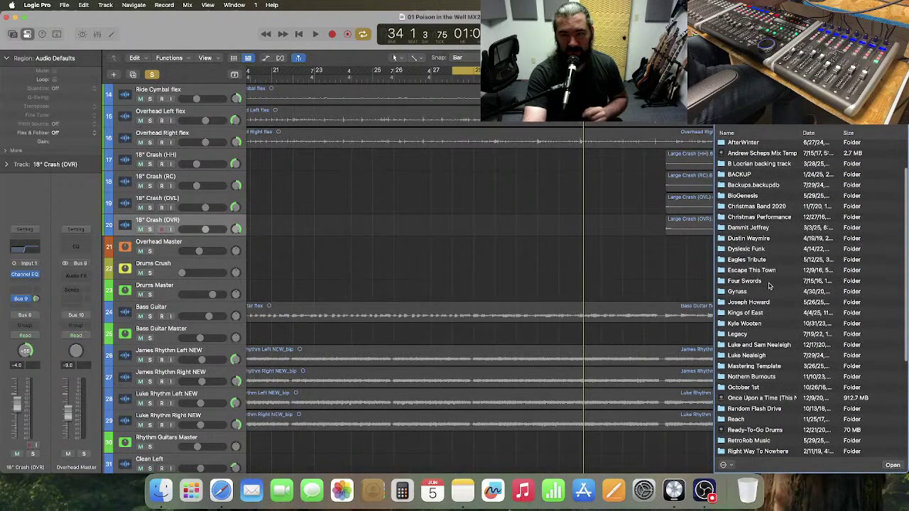
{"action": "scroll", "coordinate": [769, 285], "scroll_direction": "down", "scroll_amount": 2}
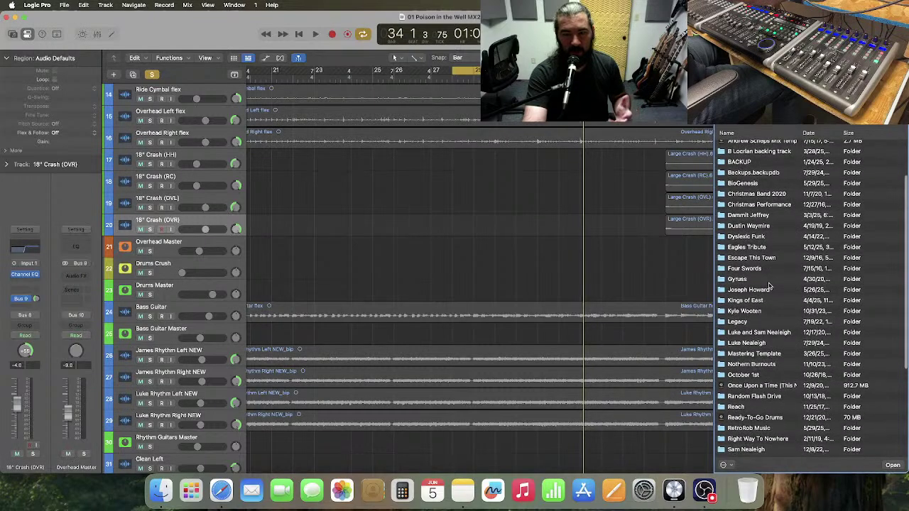
{"action": "left_click", "coordinate": [770, 292]}
{"action": "double_click", "coordinate": [769, 292]}
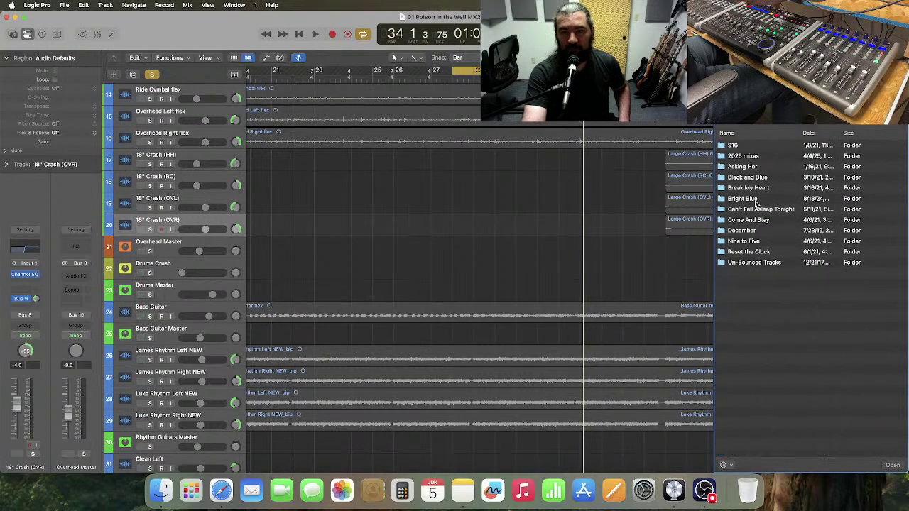
- Open the 07 Reset the Clock mix project from the 2025 mixes folder to list its tracks for import
{"action": "double_click", "coordinate": [765, 157]}
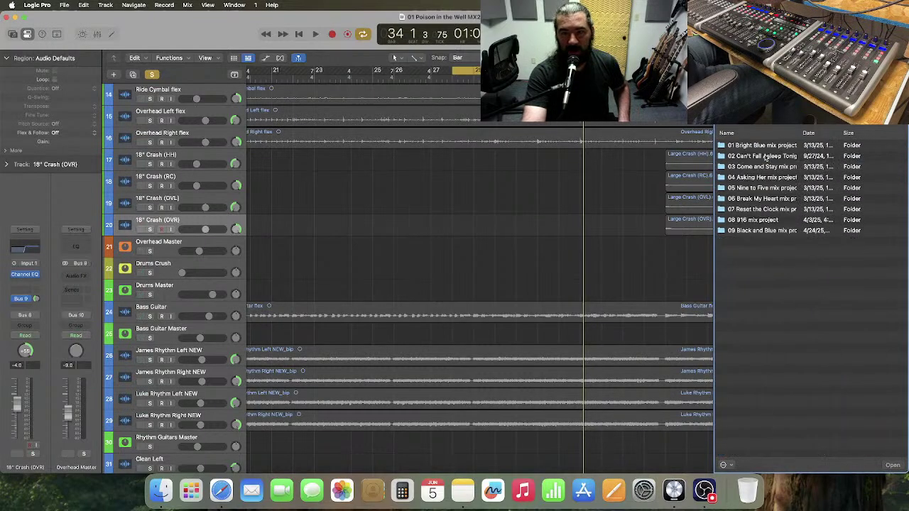
{"action": "double_click", "coordinate": [772, 209]}
{"action": "left_click", "coordinate": [766, 157]}
{"action": "double_click", "coordinate": [766, 157]}
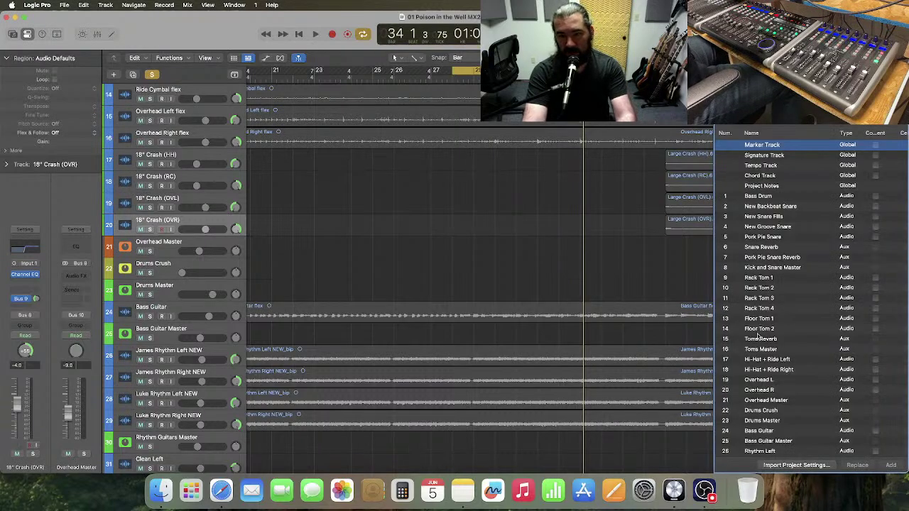
- Import Hi-Hat + Ride Left, Hi-Hat + Ride Right, Overhead L and Overhead R with their plug-ins as new tracks, and close the browser
{"action": "left_click", "coordinate": [765, 320]}
{"action": "left_click", "coordinate": [780, 348], "text": "shift"}
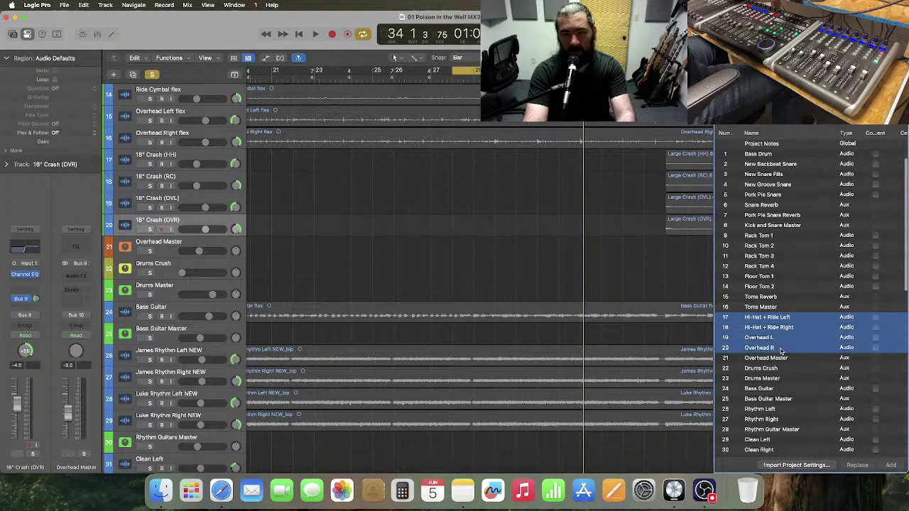
{"action": "scroll", "coordinate": [772, 353], "scroll_direction": "right", "scroll_amount": 3}
{"action": "scroll", "coordinate": [771, 353], "scroll_direction": "right", "scroll_amount": 1}
{"action": "left_click", "coordinate": [862, 347]}
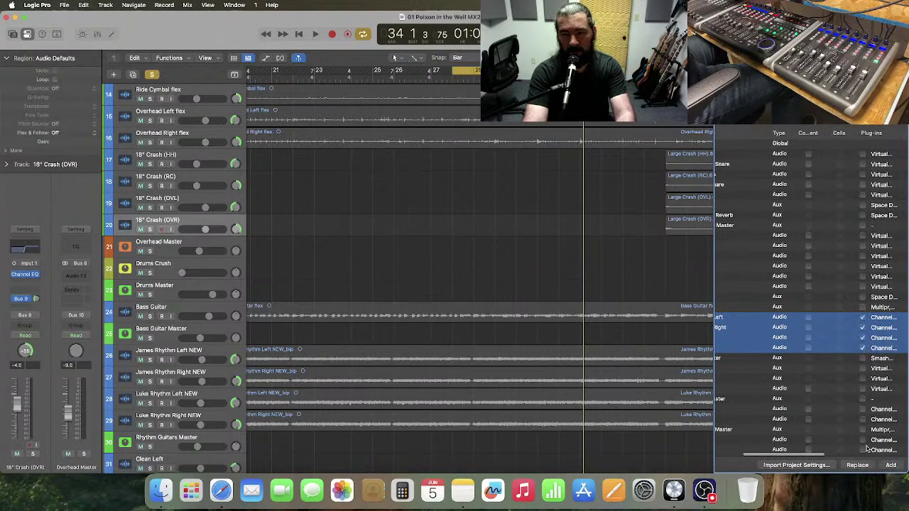
{"action": "left_click", "coordinate": [891, 465]}
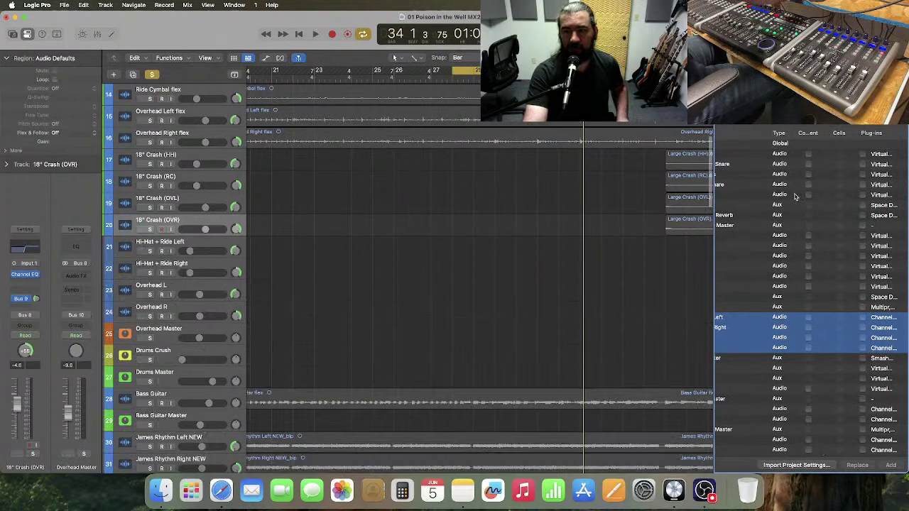
{"action": "key", "text": "f"}
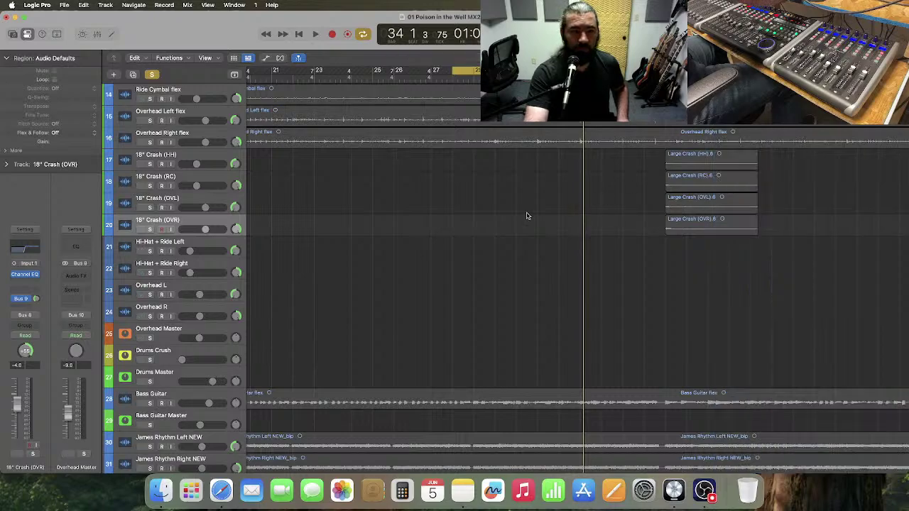
- In the mixer, remove Channel EQ from all eight cymbal channels, Hi-Hat Left through 18" Crash (OVR), at once
{"action": "left_click", "coordinate": [203, 246]}
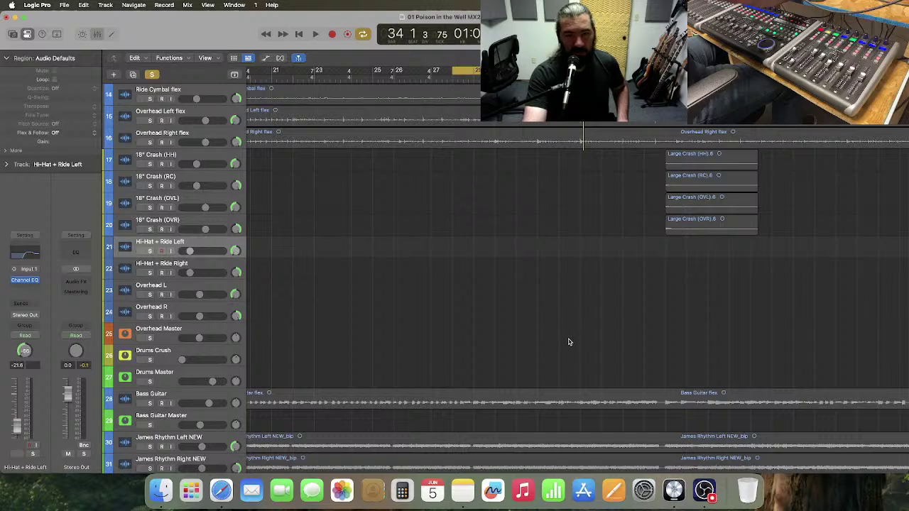
{"action": "key", "text": "x"}
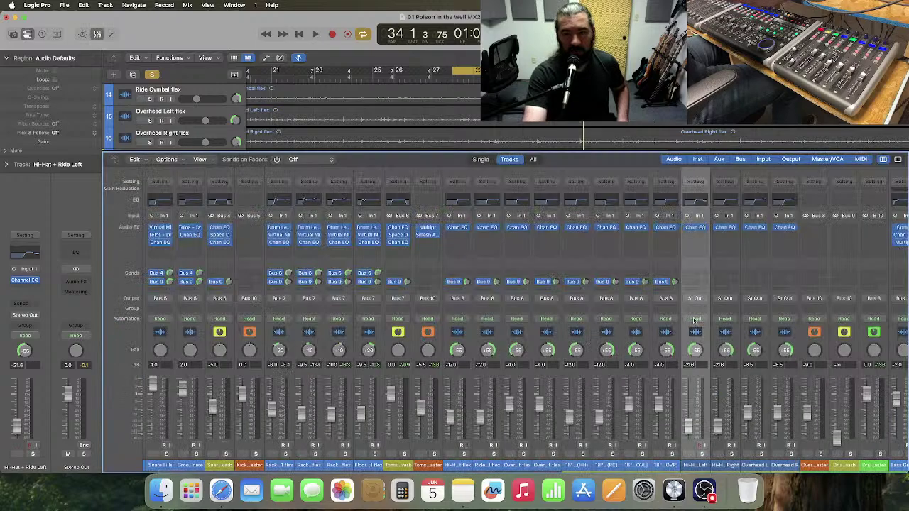
{"action": "left_click", "coordinate": [671, 343]}
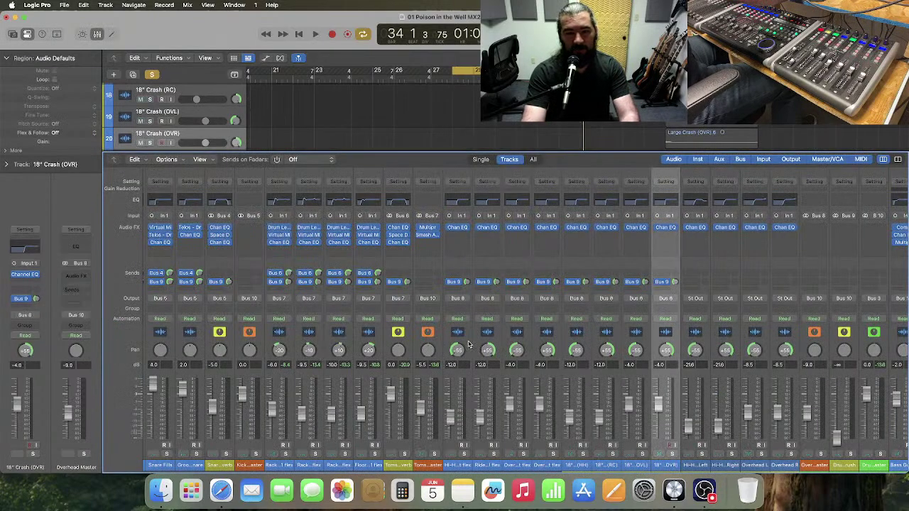
{"action": "left_click", "coordinate": [468, 345], "text": "shift"}
{"action": "left_click", "coordinate": [458, 227]}
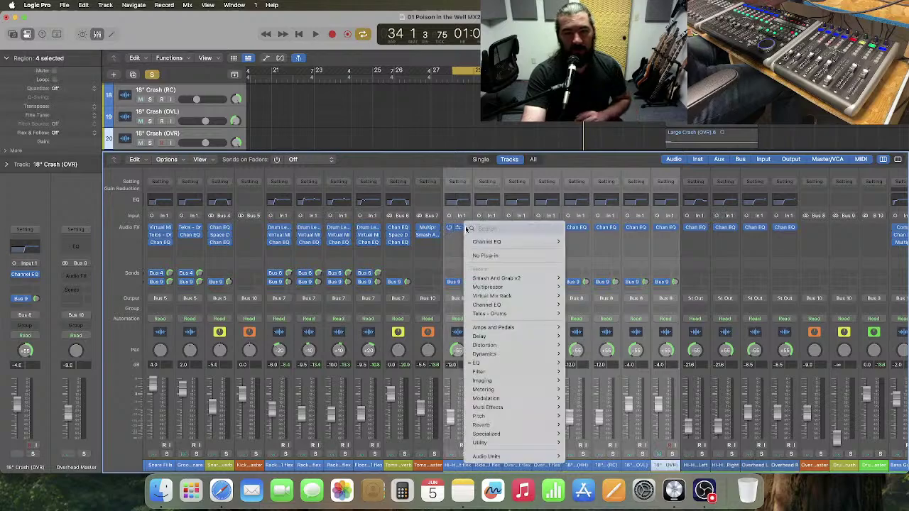
{"action": "left_click", "coordinate": [489, 257]}
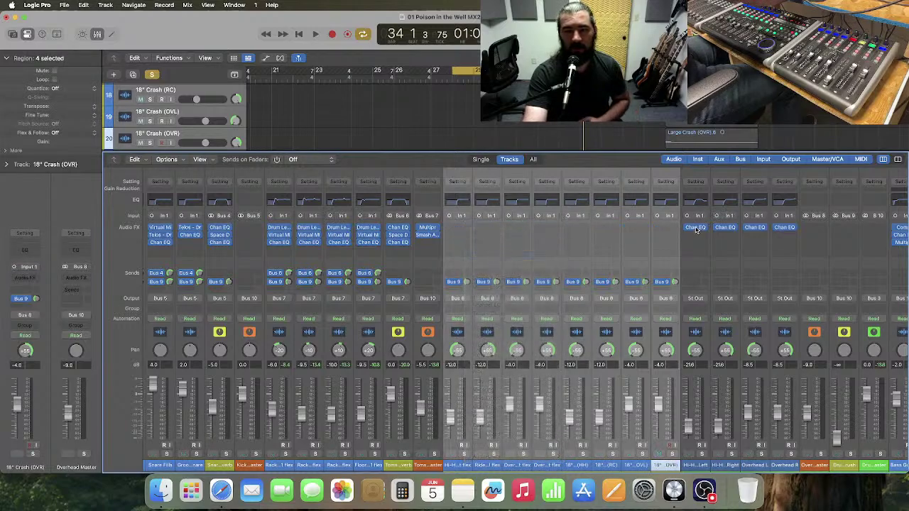
- Move the Hi-Hat + Ride Left Channel EQ to Hi-Hat Left, copy it to 18" Crash (HH), and review its curve
{"action": "mouse_move", "coordinate": [697, 229]}
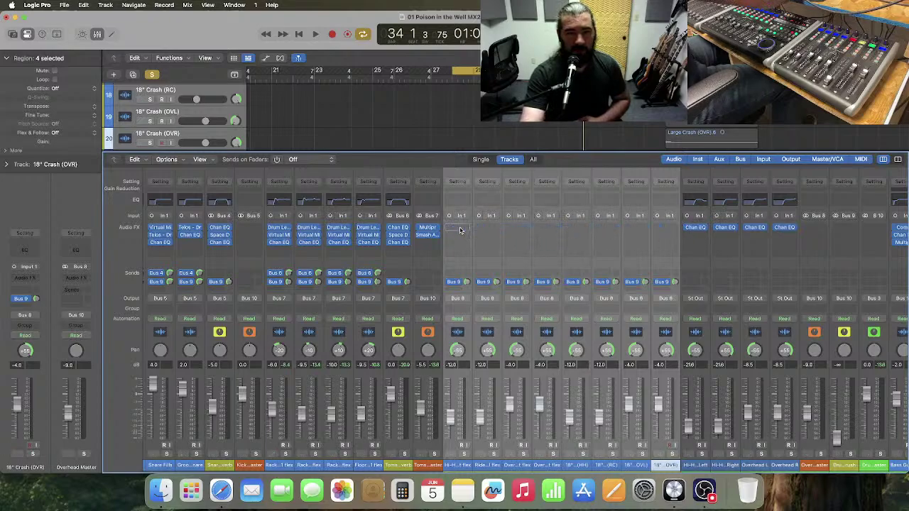
{"action": "left_click_drag", "start_coordinate": [460, 230], "coordinate": [459, 229]}
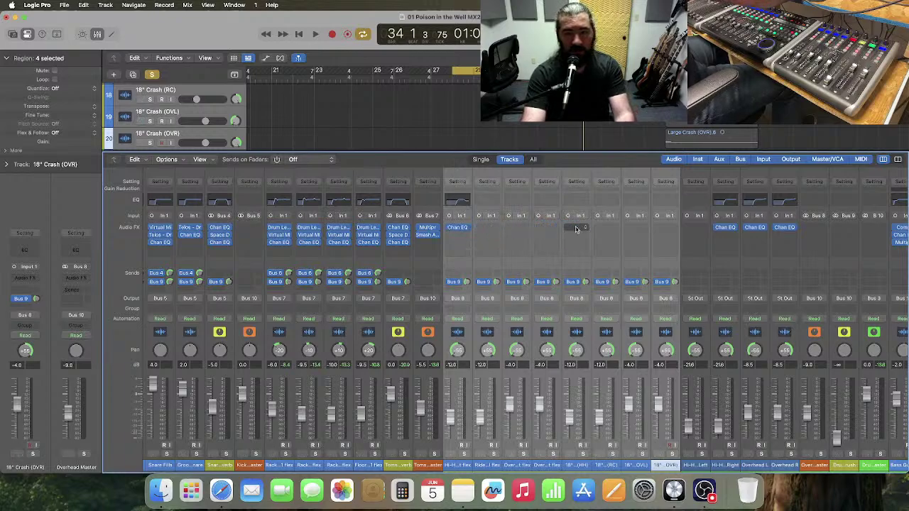
{"action": "key", "text": "super+z"}
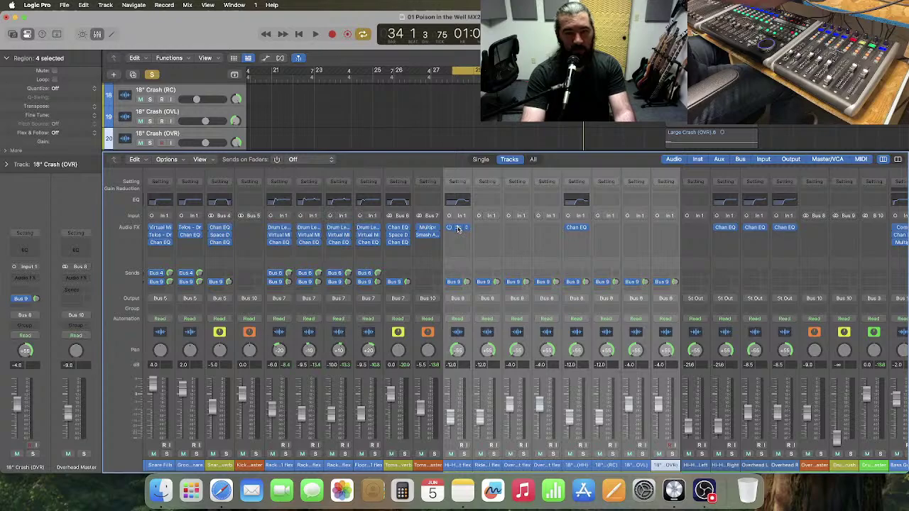
{"action": "left_click", "coordinate": [458, 228]}
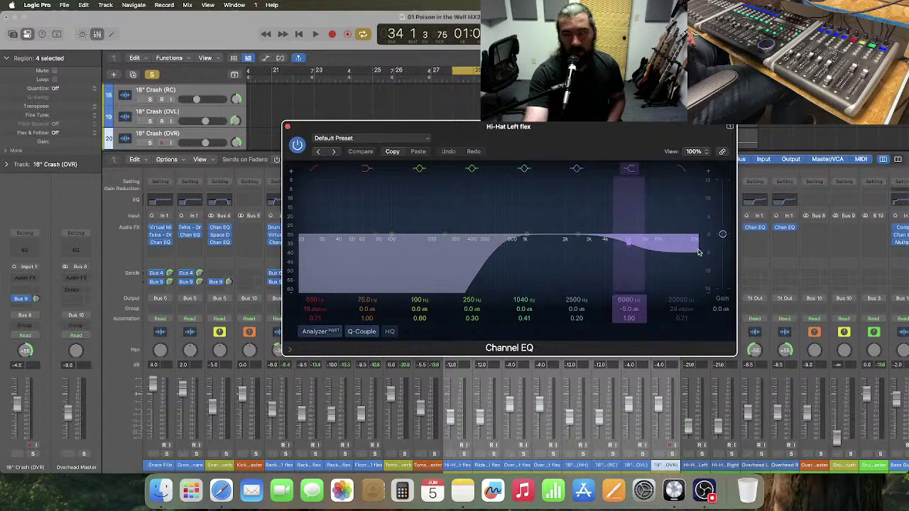
{"action": "left_click", "coordinate": [289, 127]}
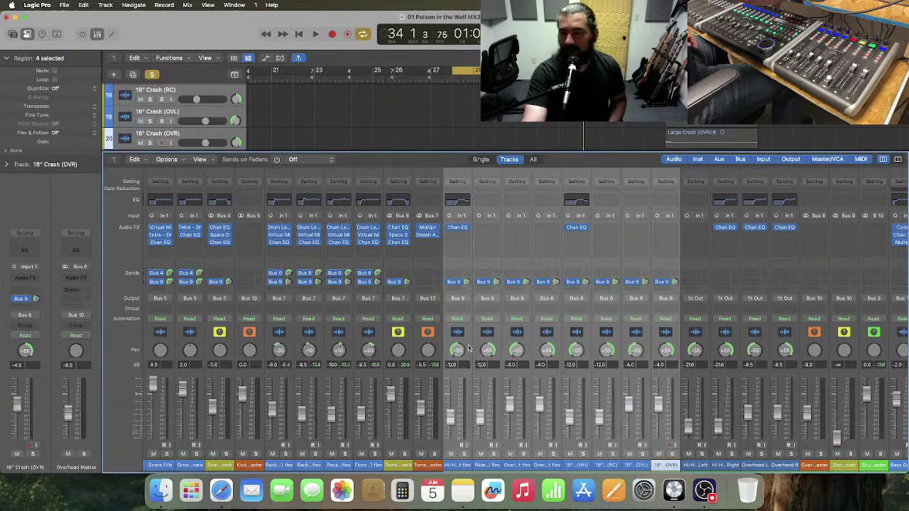
- Transfer the Hi-Hat + Ride Right Channel EQ to the Ride Cymbal and 18" Crash (RC) channels, and review the Ride Cymbal's curve
{"action": "left_click", "coordinate": [469, 347]}
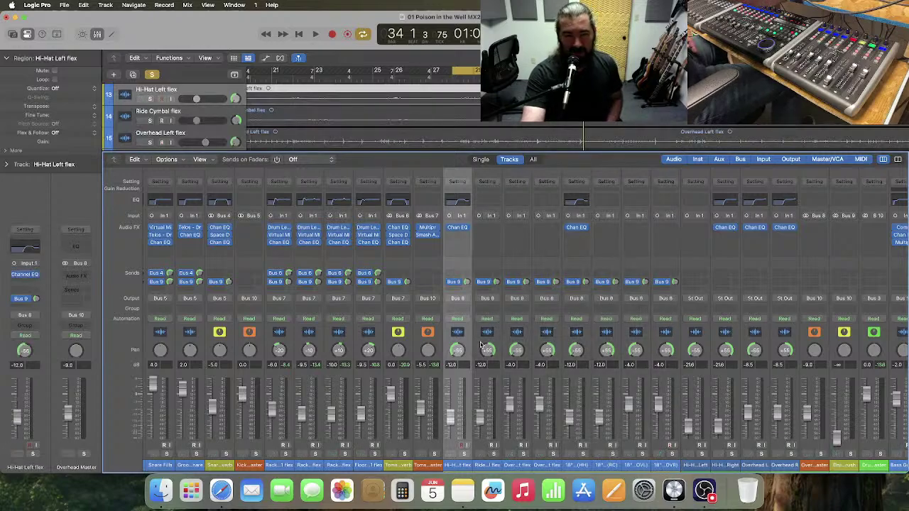
{"action": "left_click_drag", "start_coordinate": [725, 228], "coordinate": [607, 228]}
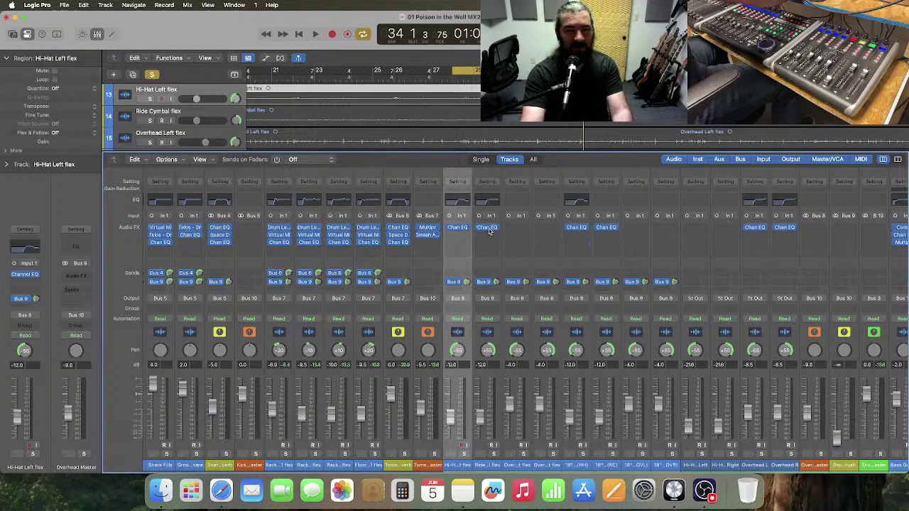
{"action": "left_click", "coordinate": [487, 228]}
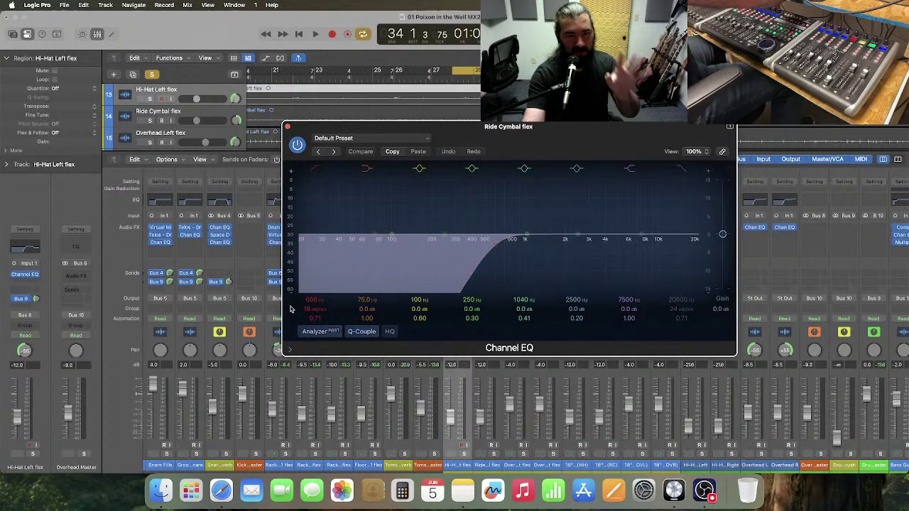
{"action": "left_click", "coordinate": [287, 126]}
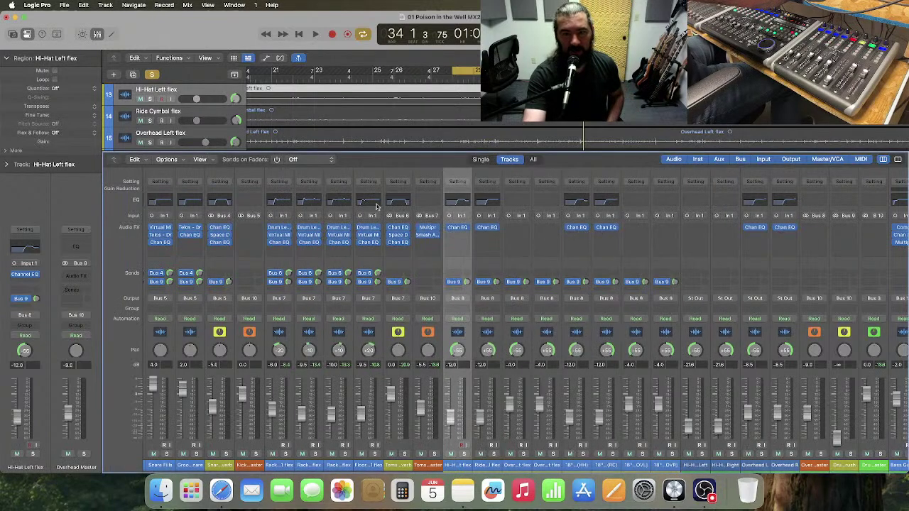
- Transfer the Overhead L and Overhead R Channel EQs to the matching overhead and 18" Crash (OVL, OVR) channels, and review the OVR curve
{"action": "left_click_drag", "start_coordinate": [612, 228], "coordinate": [526, 233]}
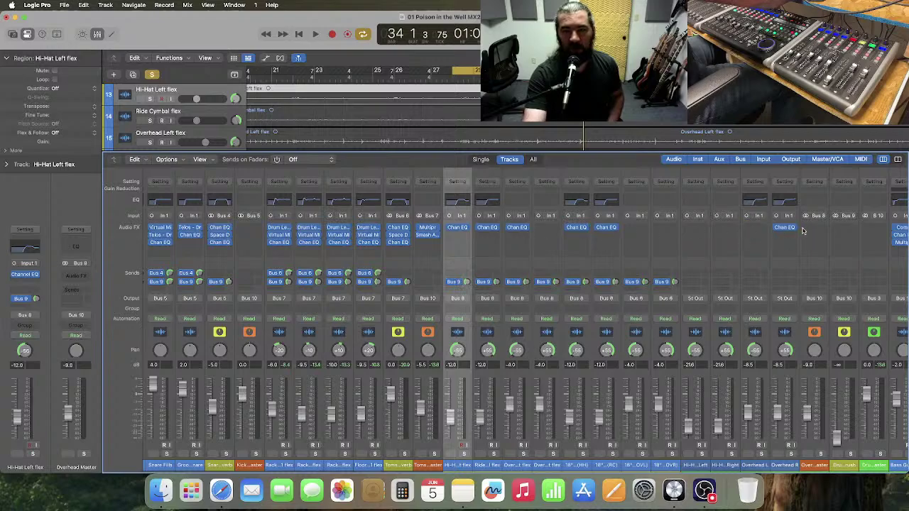
{"action": "left_click_drag", "start_coordinate": [786, 230], "coordinate": [547, 229]}
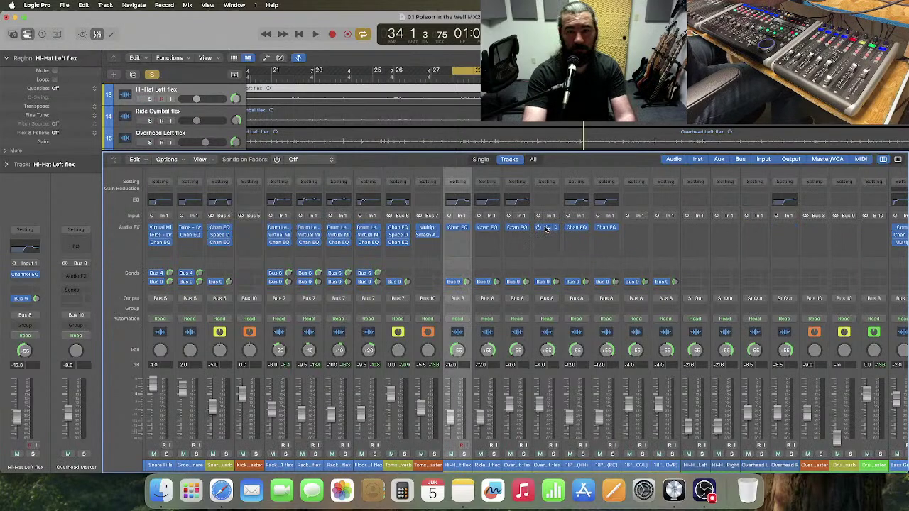
{"action": "left_click_drag", "start_coordinate": [547, 229], "coordinate": [641, 233]}
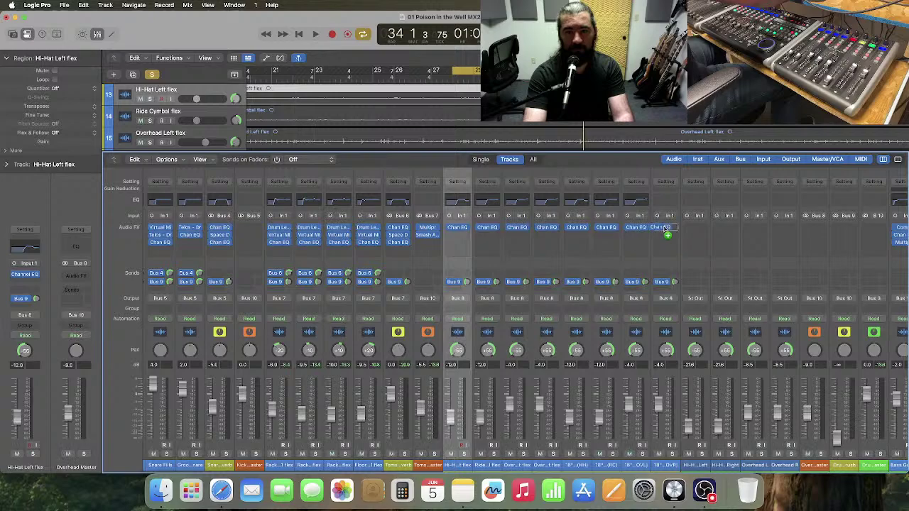
{"action": "left_click", "coordinate": [666, 229]}
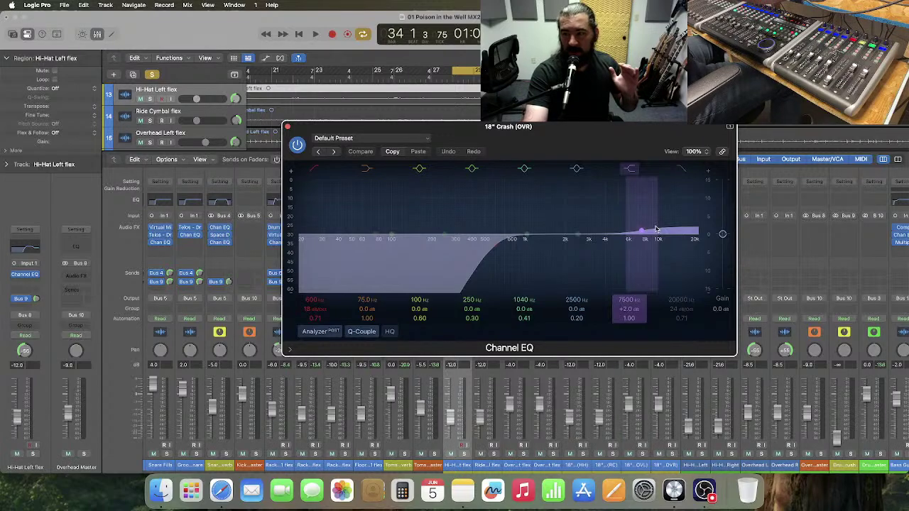
{"action": "left_click", "coordinate": [287, 128]}
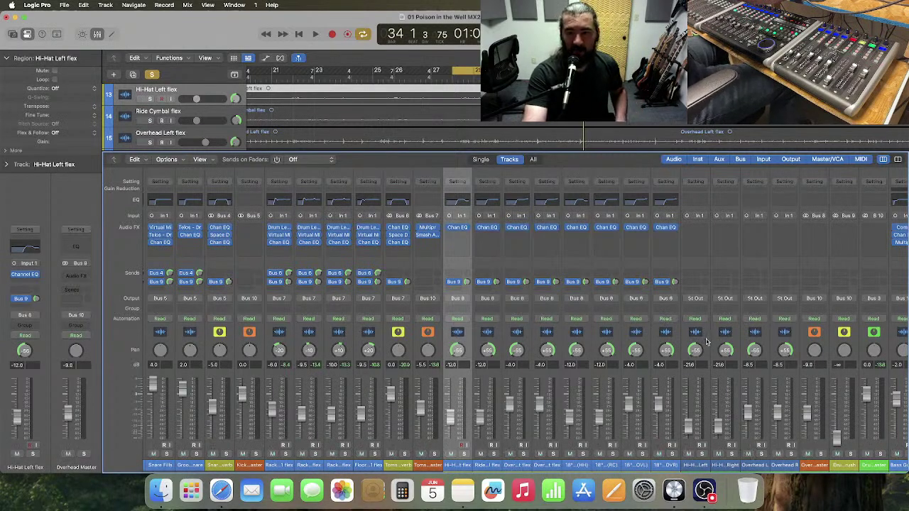
- Hide the mixer and delete the four imported tracks, Hi-Hat + Ride Left through Overhead R
{"action": "left_click", "coordinate": [96, 33]}
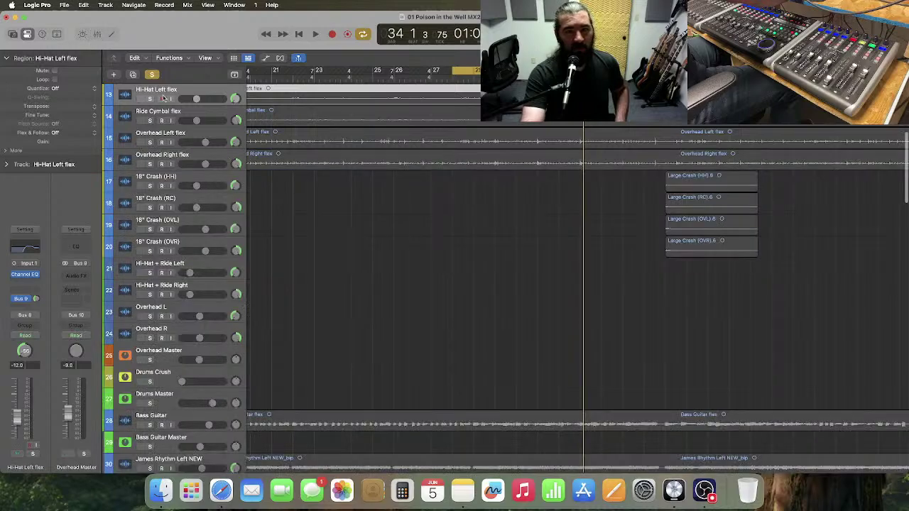
{"action": "left_click", "coordinate": [198, 264]}
{"action": "left_click", "coordinate": [203, 330], "text": "shift"}
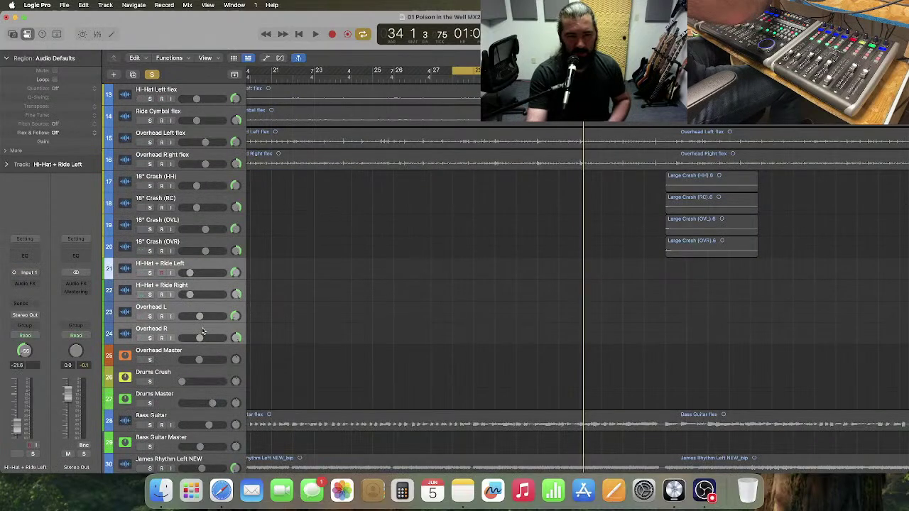
{"action": "key", "text": "super+BackSpace"}
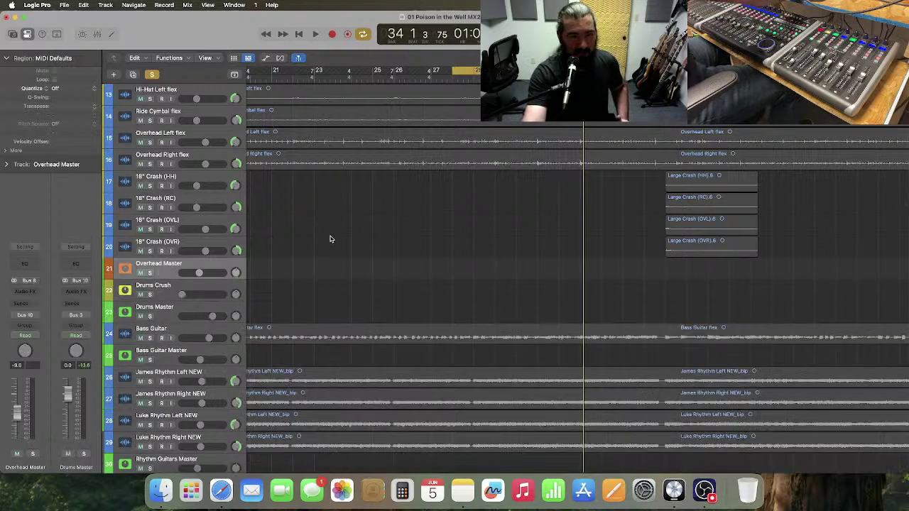
- Clear all solos and show the mixer with every region selected
{"action": "left_click", "coordinate": [152, 74]}
{"action": "key", "text": "super+a"}
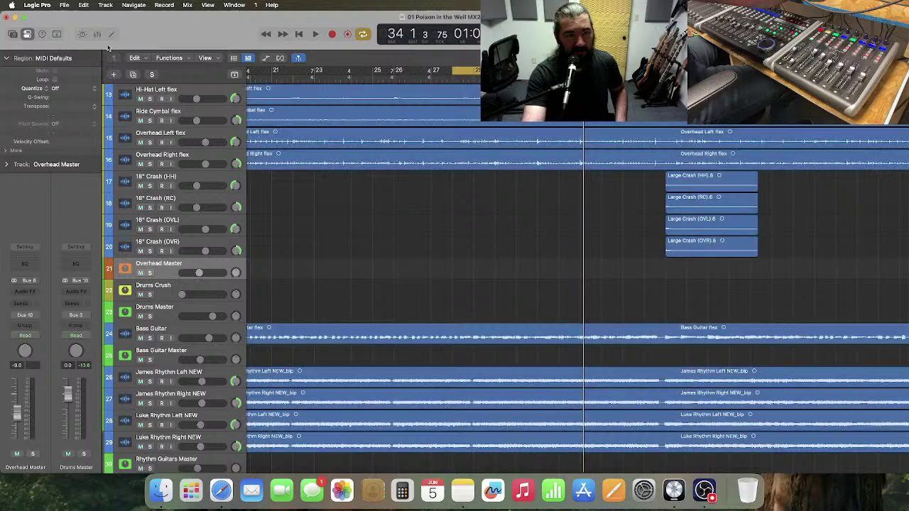
{"action": "left_click", "coordinate": [98, 34]}
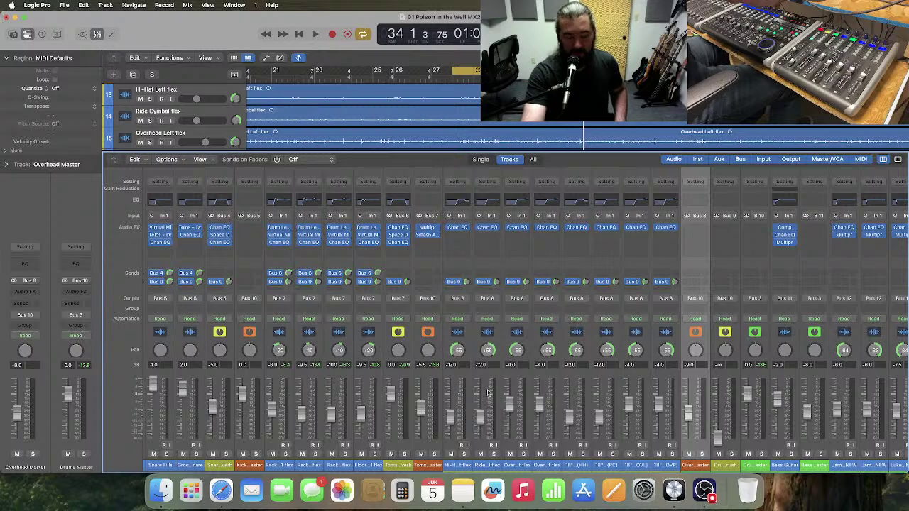
- Turn off cycle mode and audition the full mix from bar 38
{"action": "key", "text": "c"}
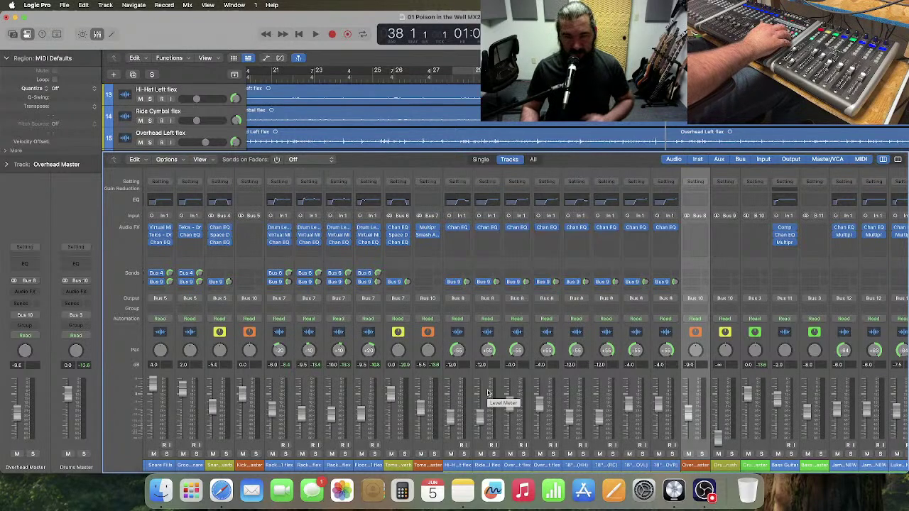
{"action": "key", "text": "space"}
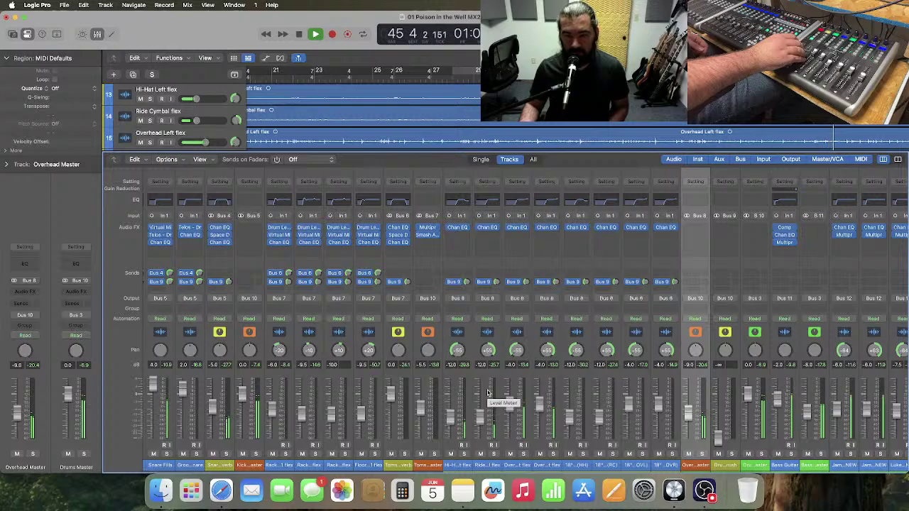
{"action": "key", "text": "space"}
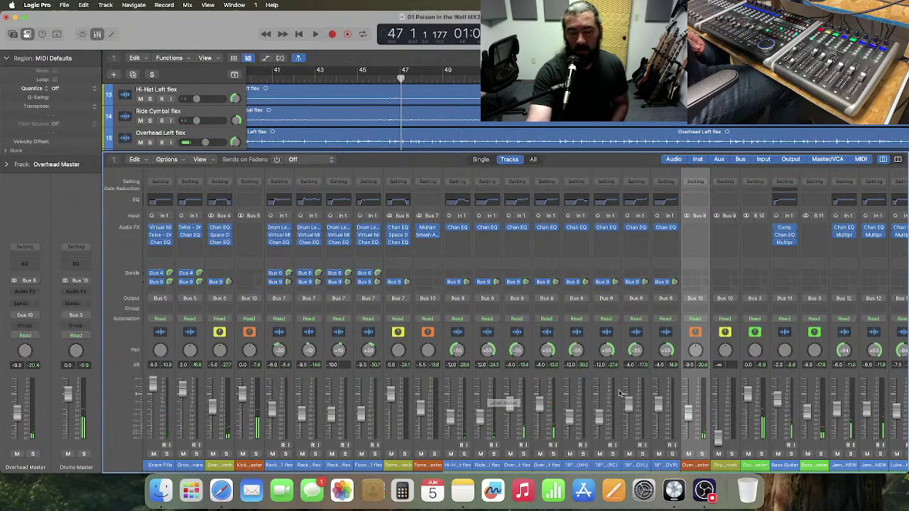
- Insert a stereo Smash And Grab v2 on the Overhead Master channel and turn off its auto gain
{"action": "left_click", "coordinate": [697, 229]}
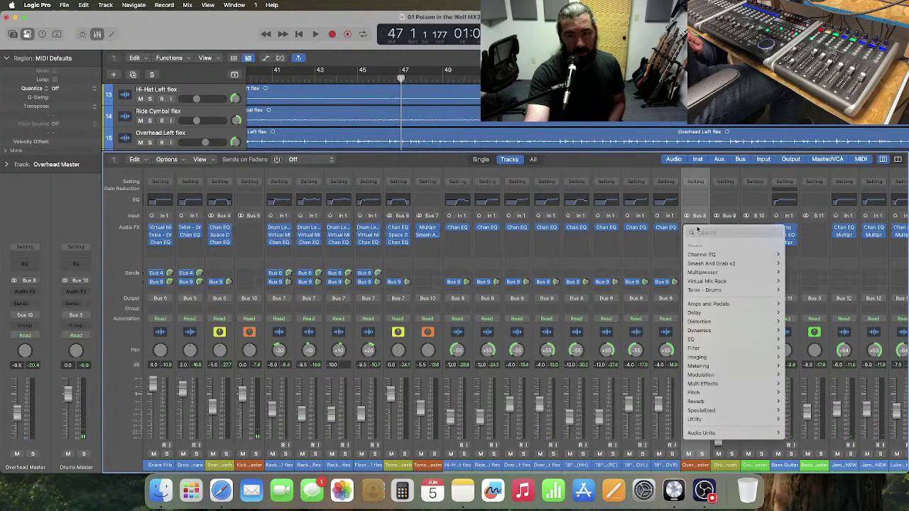
{"action": "mouse_move", "coordinate": [715, 274]}
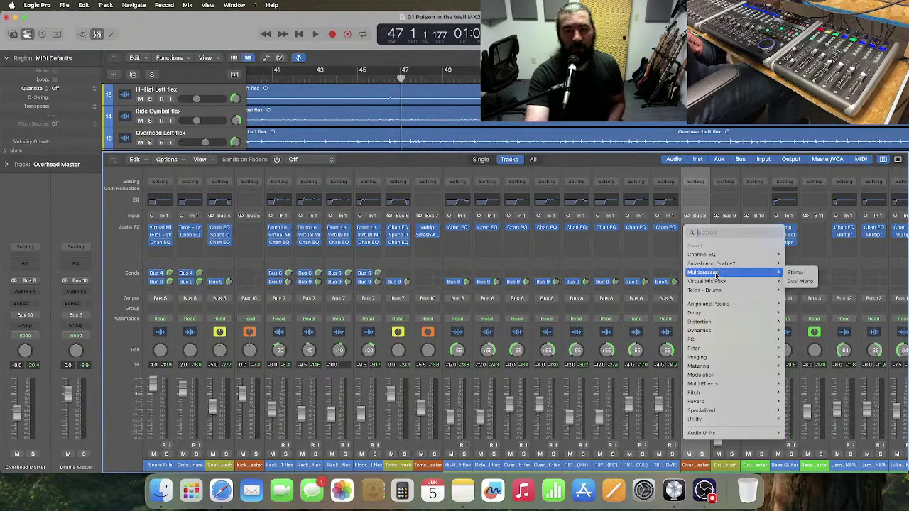
{"action": "mouse_move", "coordinate": [732, 263]}
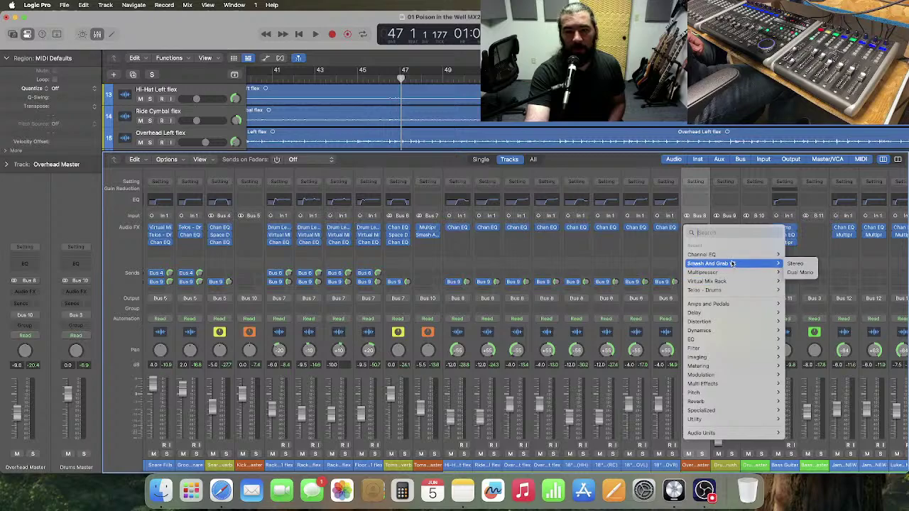
{"action": "left_click", "coordinate": [803, 265]}
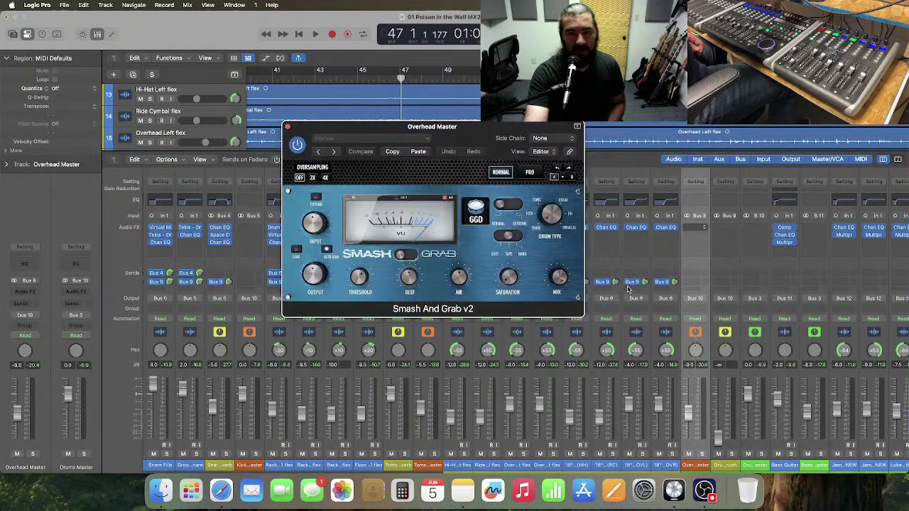
{"action": "left_click", "coordinate": [550, 213]}
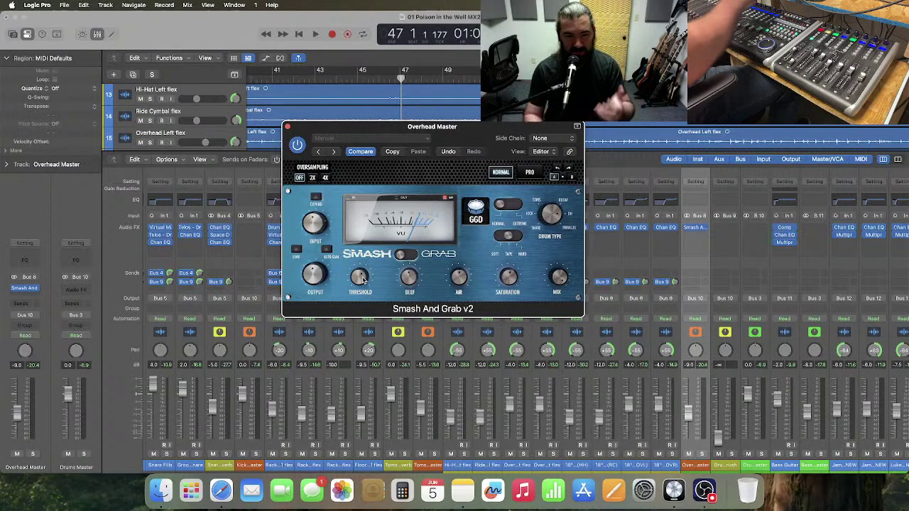
- Switch to Messages, quit it and return to Logic Pro
{"action": "left_click", "coordinate": [310, 491]}
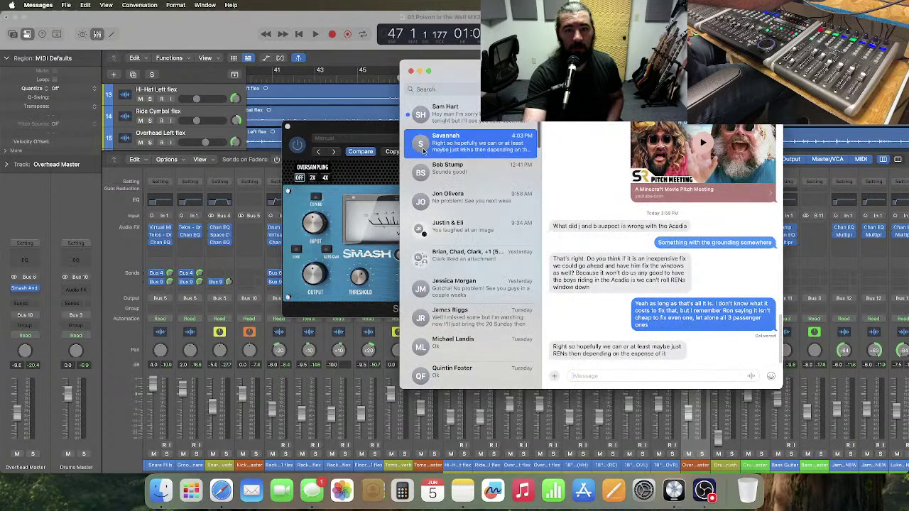
{"action": "left_click", "coordinate": [420, 71]}
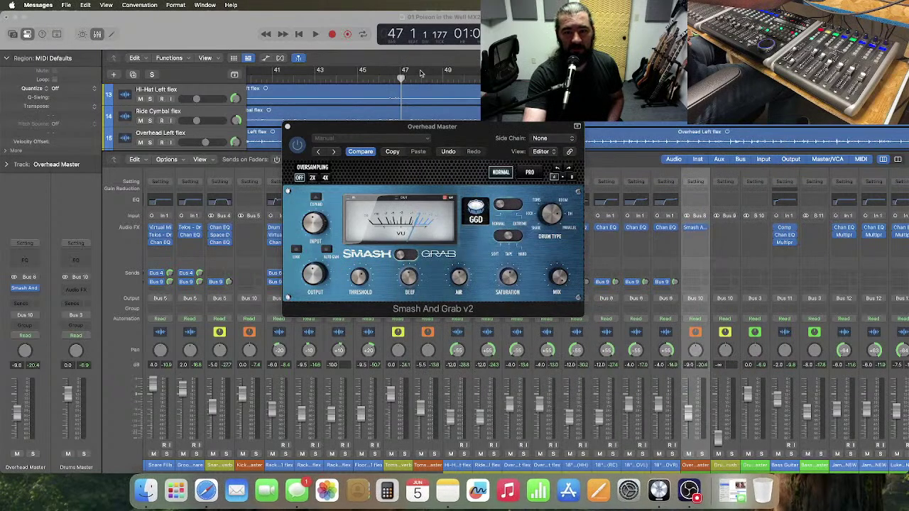
{"action": "right_click", "coordinate": [297, 484]}
{"action": "left_click", "coordinate": [301, 461]}
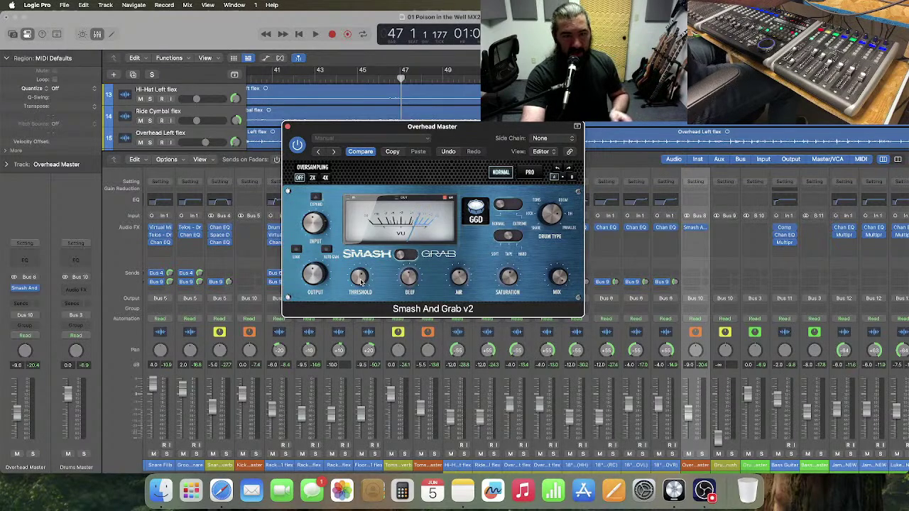
- Lower the threshold in setting A of the Overhead Master's Smash And Grab during playback
{"action": "key", "text": "space"}
{"action": "left_click_drag", "start_coordinate": [360, 282], "coordinate": [360, 301]}
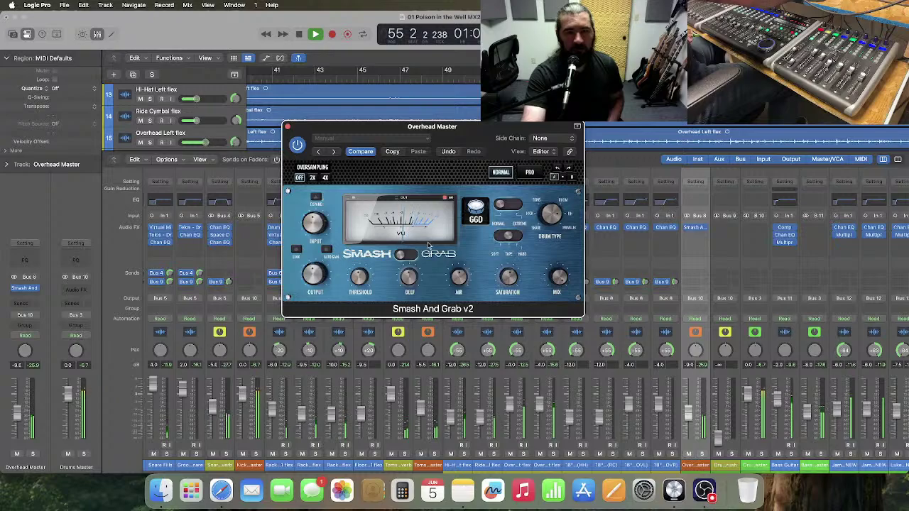
- In setting B of the Overhead Master's compressor, switch from Smash to Grab mode and lower the threshold to about -24 dB
{"action": "left_click", "coordinate": [571, 176]}
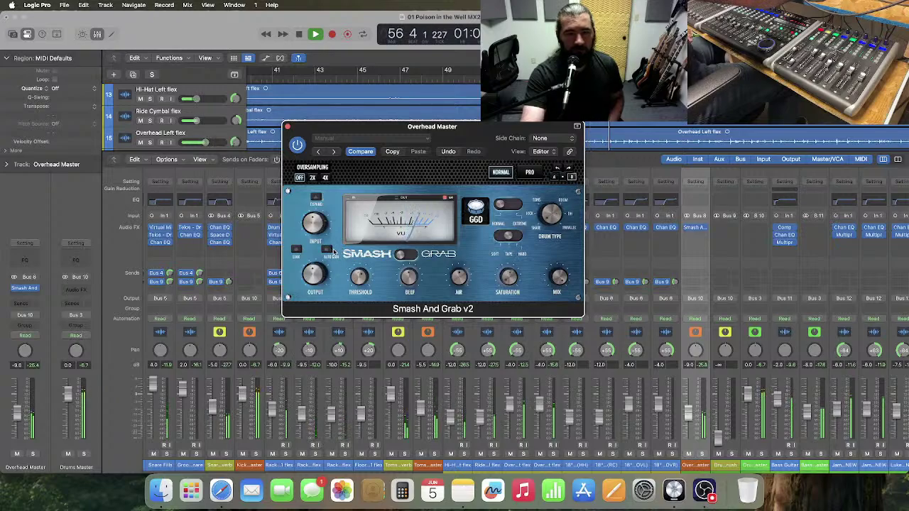
{"action": "left_click", "coordinate": [405, 255]}
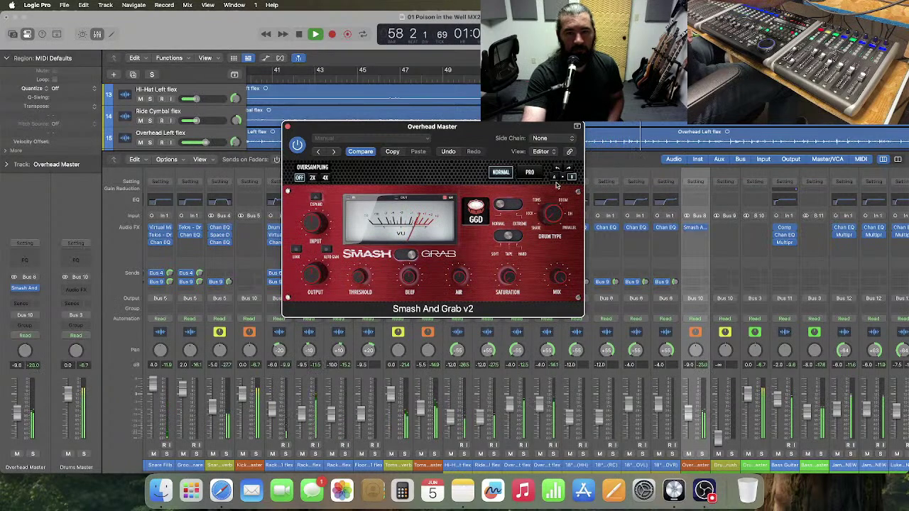
{"action": "double_click", "coordinate": [510, 278]}
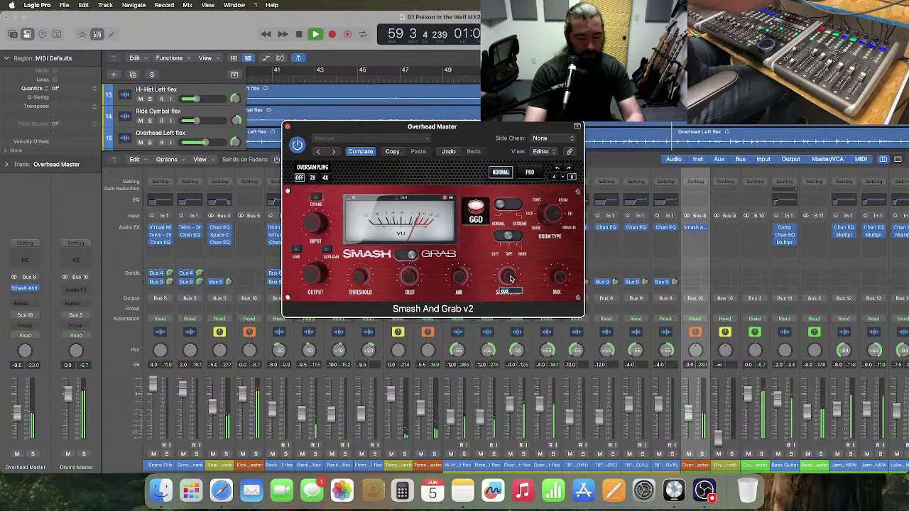
{"action": "double_click", "coordinate": [358, 284]}
{"action": "left_click_drag", "start_coordinate": [357, 290], "coordinate": [359, 300]}
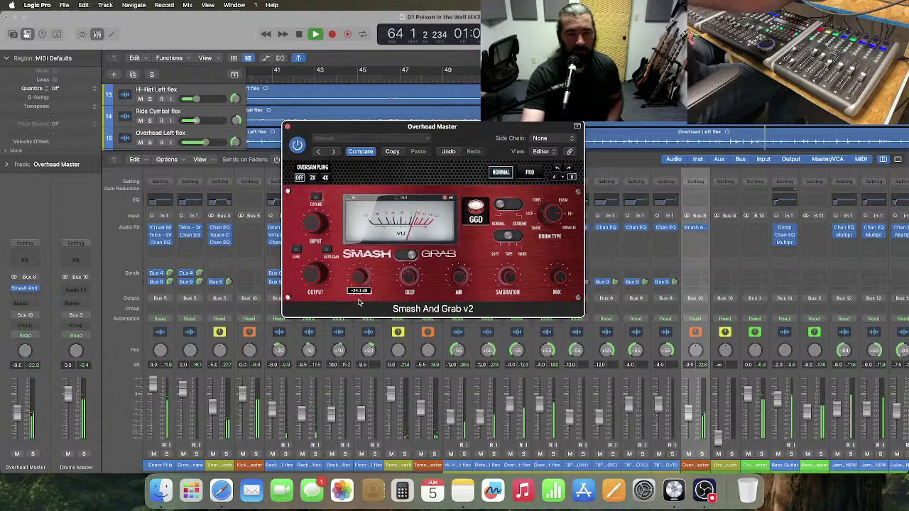
{"action": "left_click_drag", "start_coordinate": [359, 278], "coordinate": [360, 281]}
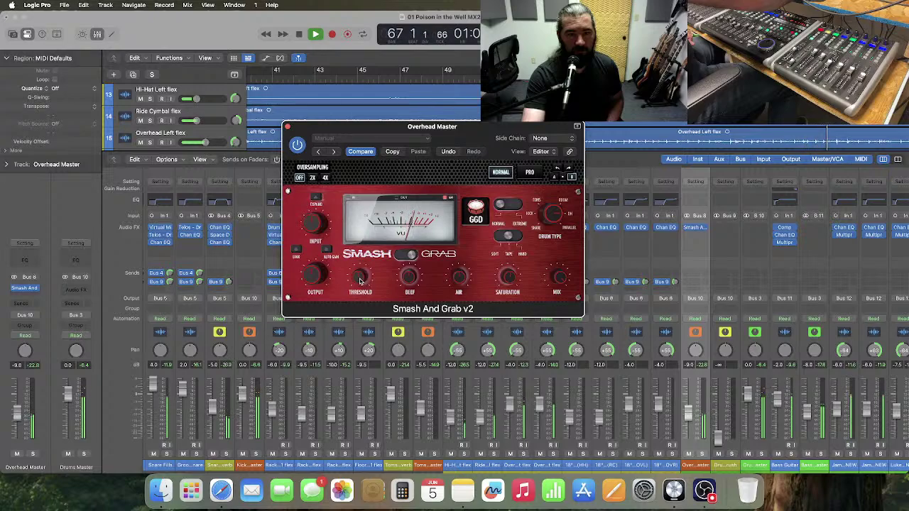
- Play the mix from the start of Chorus 1 and compare compressor settings A and B
{"action": "left_click", "coordinate": [287, 80]}
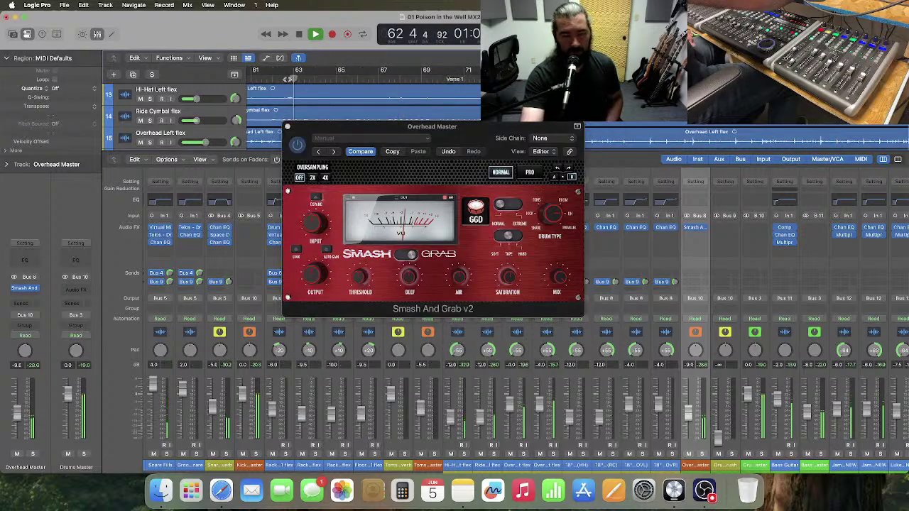
{"action": "scroll", "coordinate": [369, 88], "scroll_direction": "left", "scroll_amount": 10}
{"action": "scroll", "coordinate": [368, 87], "scroll_direction": "left", "scroll_amount": 2}
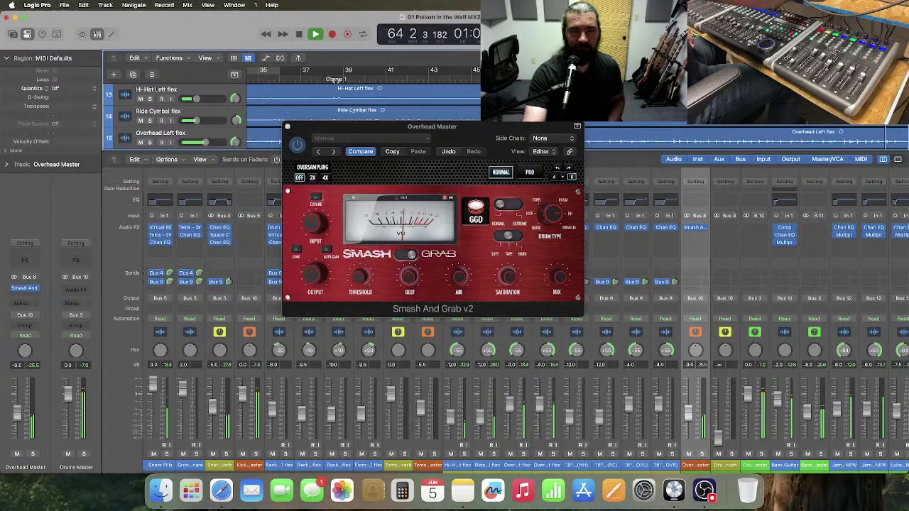
{"action": "left_click", "coordinate": [321, 79]}
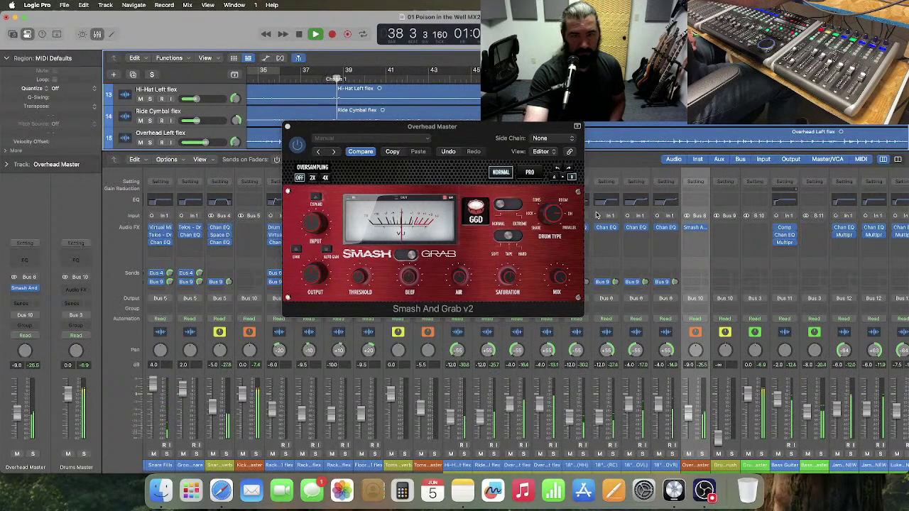
{"action": "left_click", "coordinate": [555, 178]}
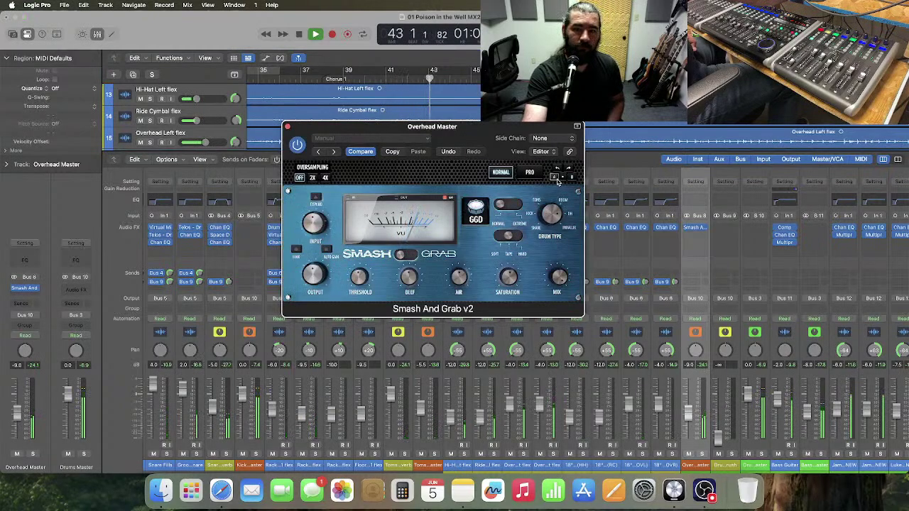
{"action": "left_click", "coordinate": [572, 177]}
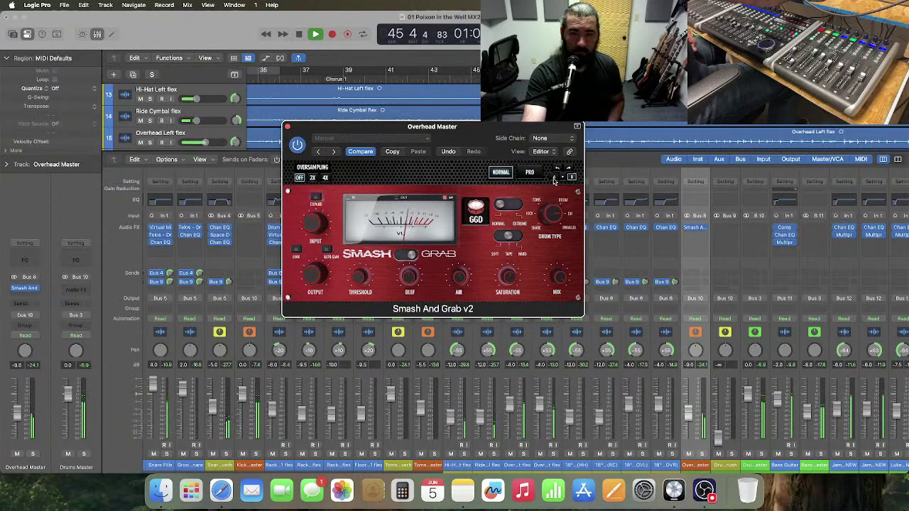
{"action": "left_click", "coordinate": [555, 177]}
- Audition compressor setting A repeatedly over the passage around bars 44 to 46
{"action": "key", "text": "space"}
{"action": "key", "text": "space"}
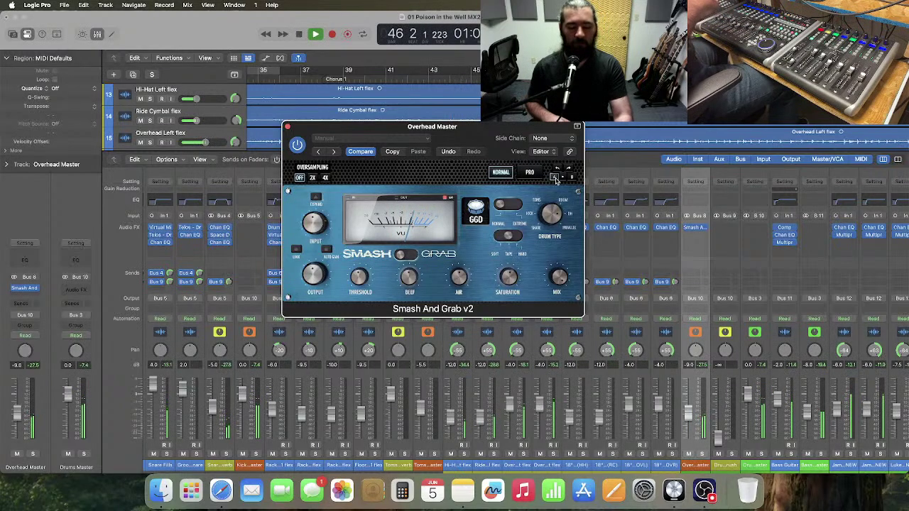
{"action": "key", "text": "space"}
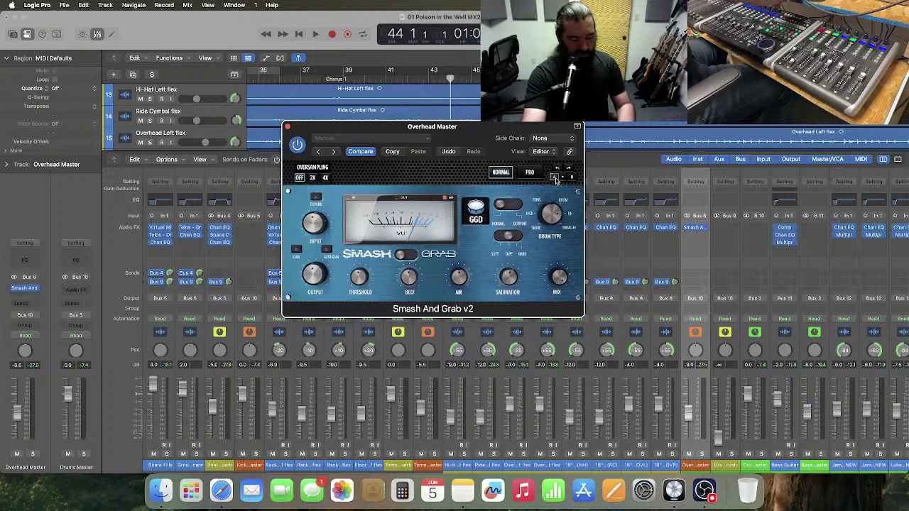
{"action": "key", "text": "space"}
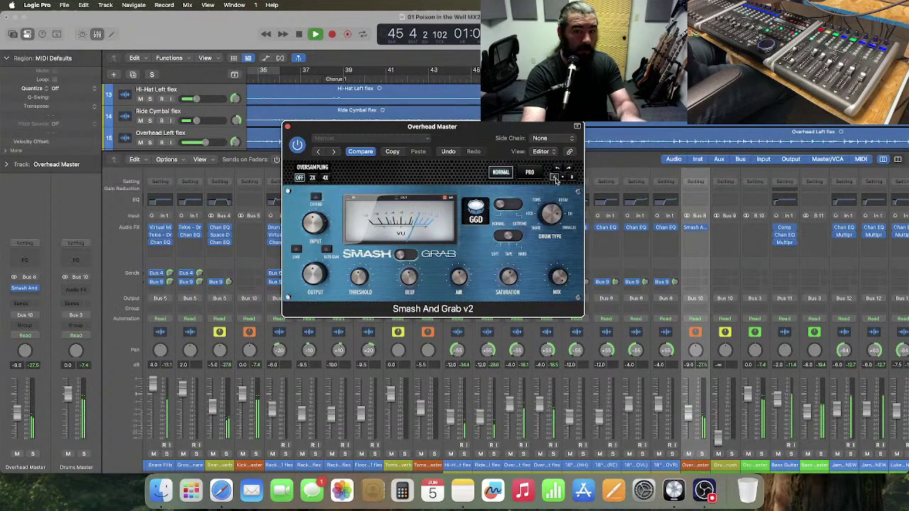
{"action": "key", "text": "space"}
- Audition compressor setting B over the same Chorus 1 passage
{"action": "left_click", "coordinate": [572, 177]}
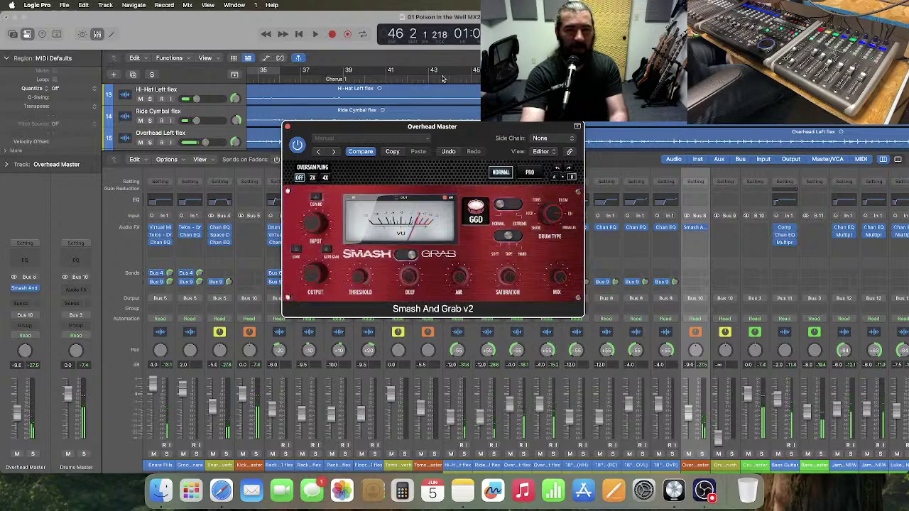
{"action": "key", "text": "space"}
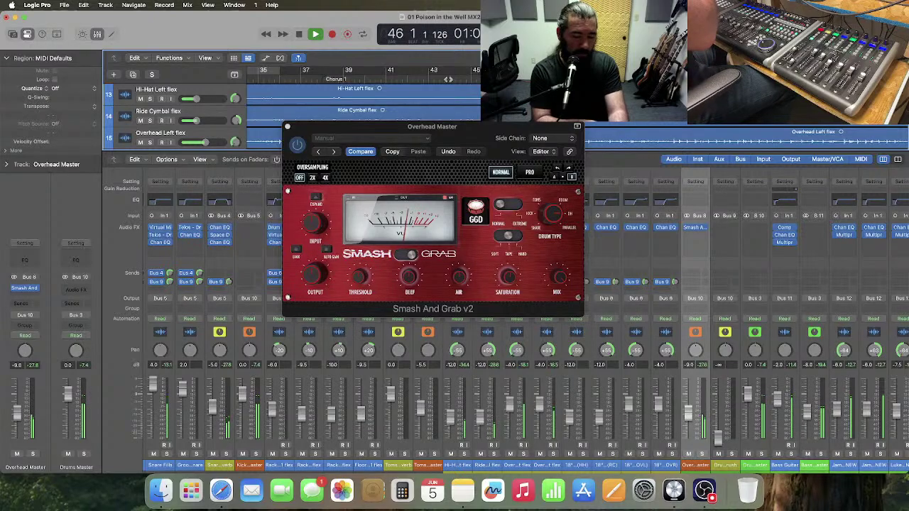
{"action": "key", "text": "space"}
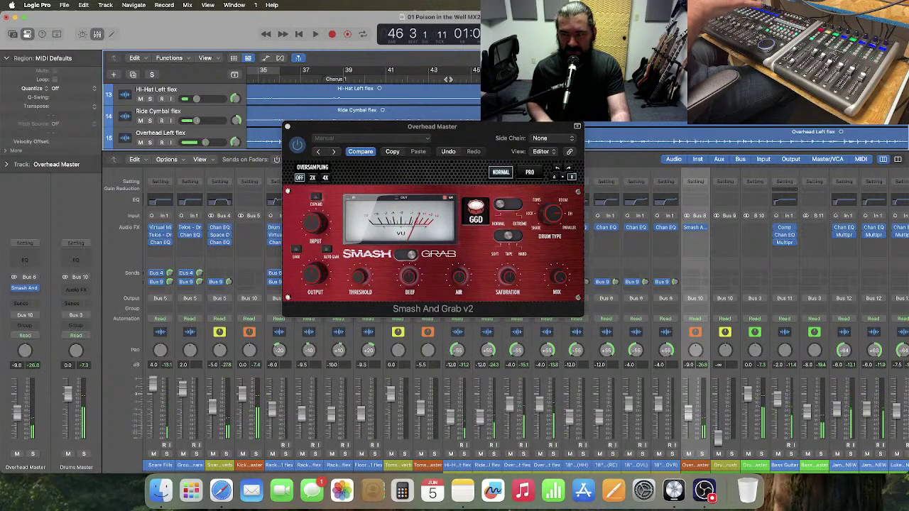
- Return the compressor to setting A and replay the mix from about bar 43
{"action": "left_click", "coordinate": [554, 177]}
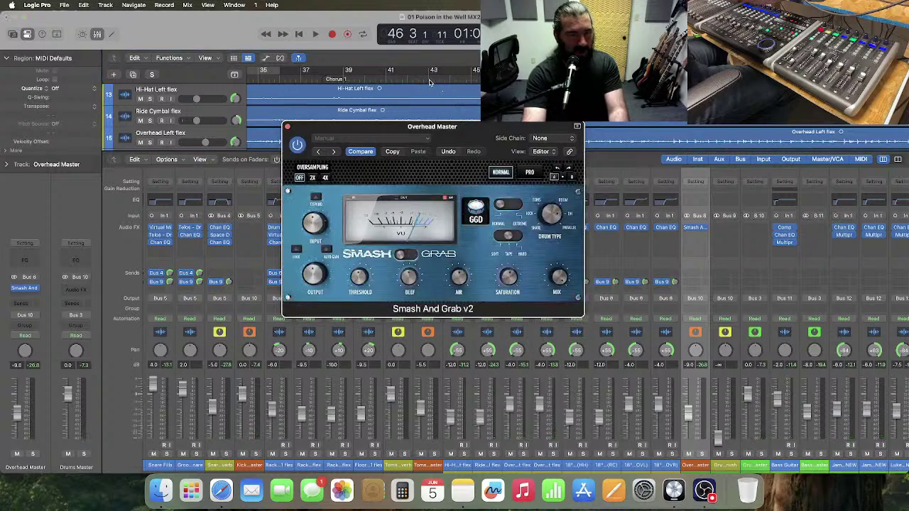
{"action": "left_click", "coordinate": [429, 80]}
{"action": "key", "text": "space"}
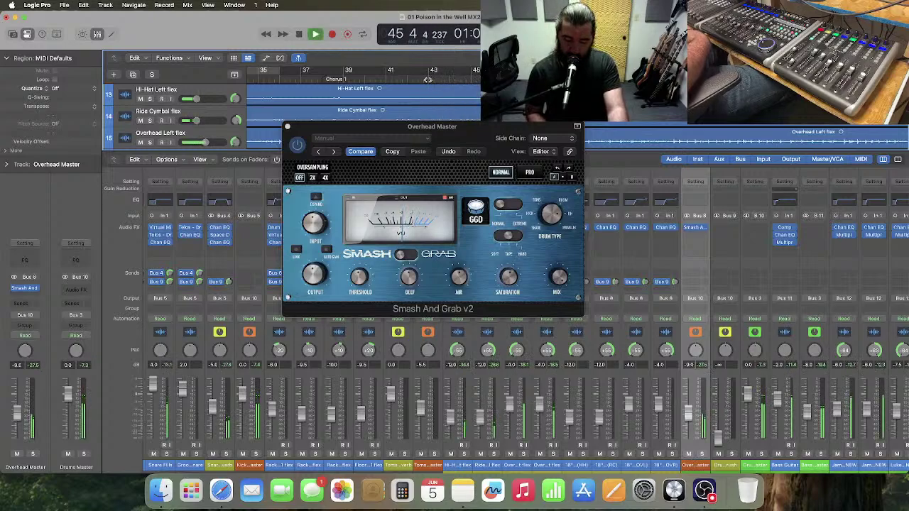
{"action": "key", "text": "space"}
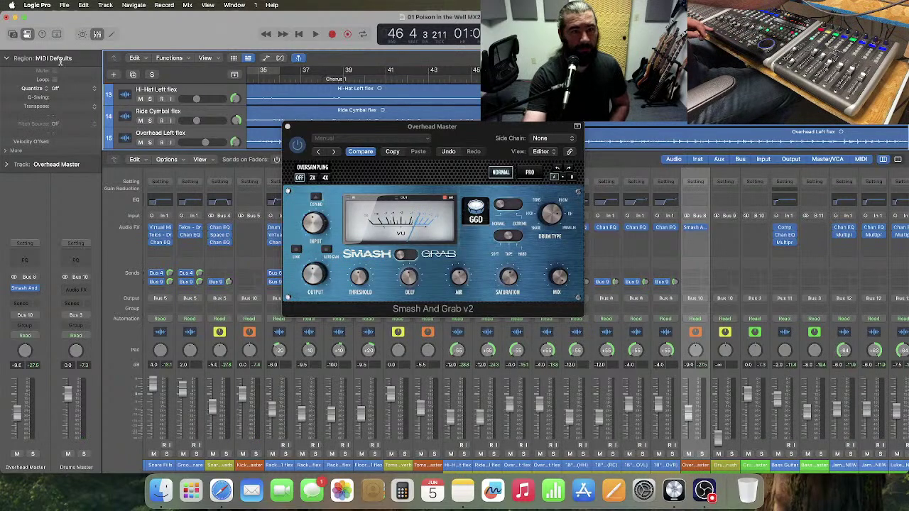
- Solo the Overhead Master track and start playback from bar 46
{"action": "left_click", "coordinate": [150, 75]}
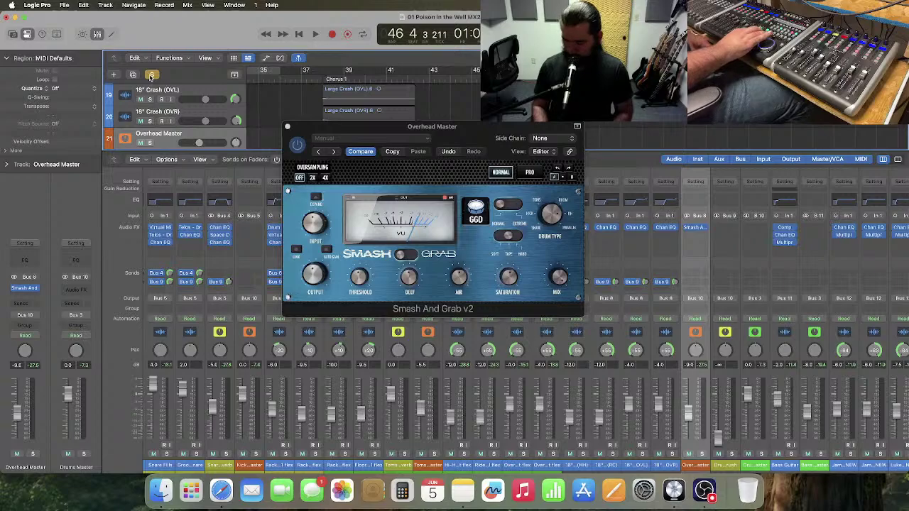
{"action": "key", "text": "Page_Down"}
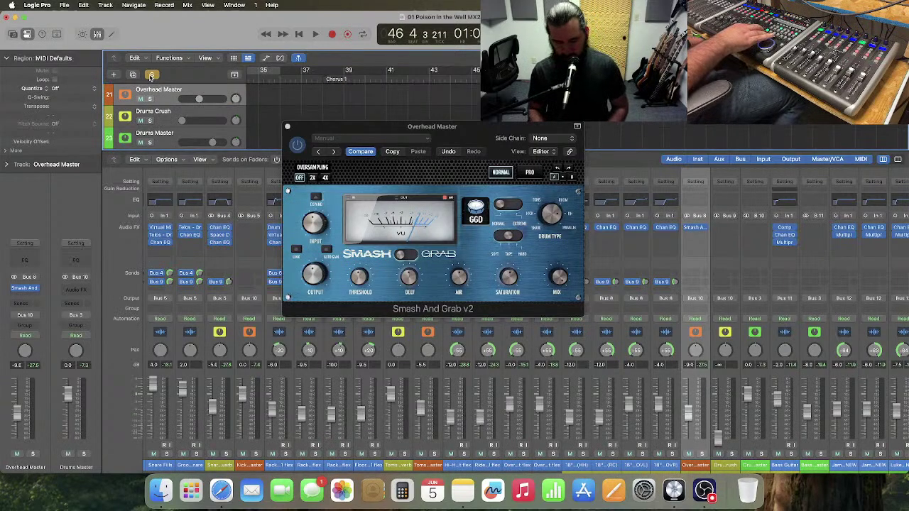
{"action": "key", "text": "s"}
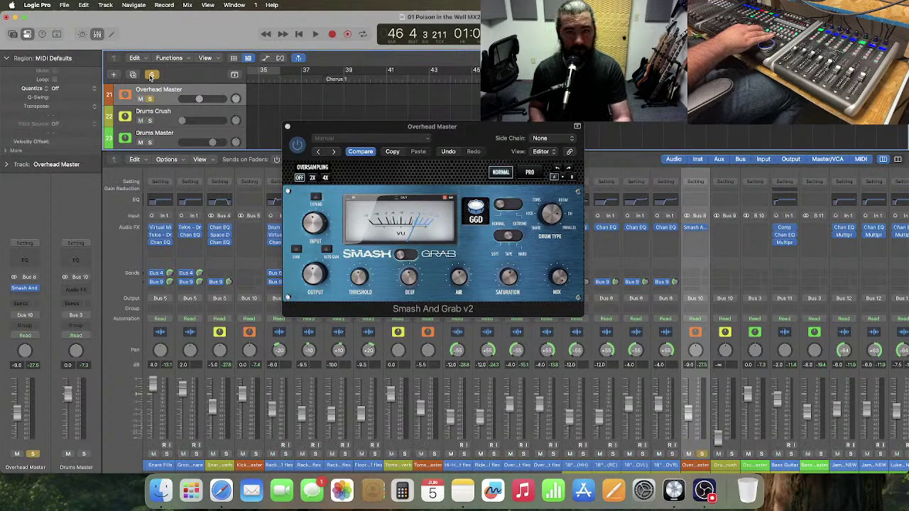
{"action": "key", "text": "space"}
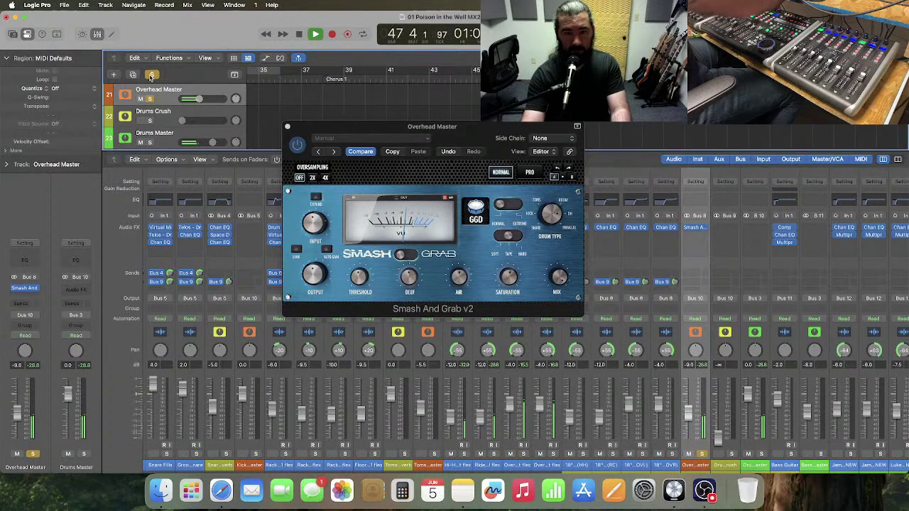
- Compare the soloed overheads with Smash And Grab v2 bypassed and active several times during playback
{"action": "left_click", "coordinate": [298, 145]}
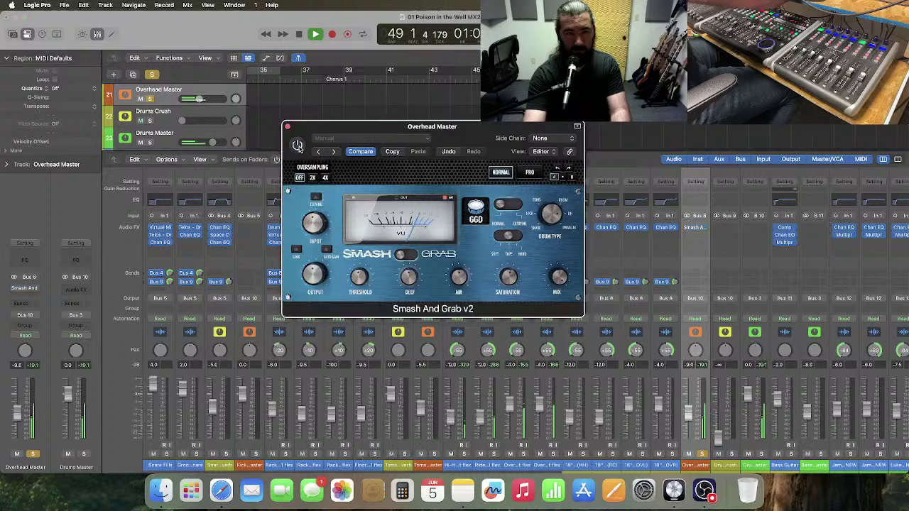
{"action": "left_click", "coordinate": [297, 145]}
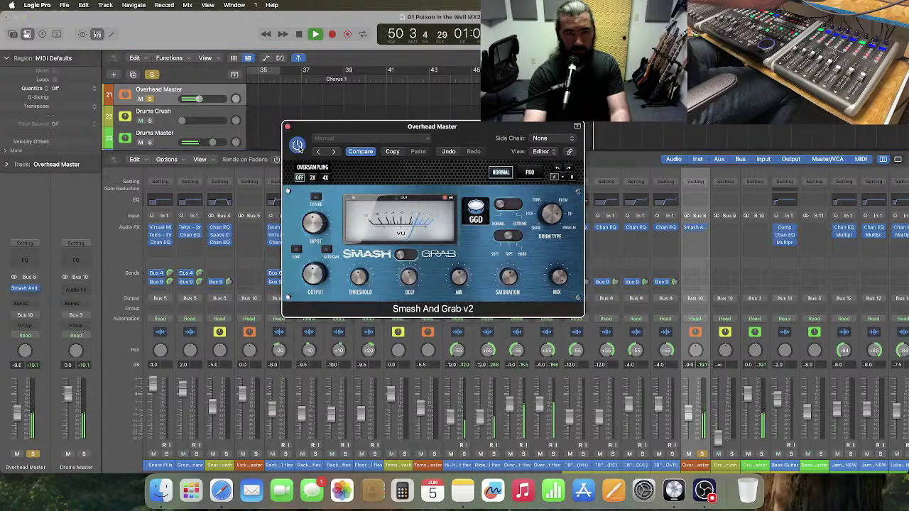
{"action": "mouse_move", "coordinate": [309, 278]}
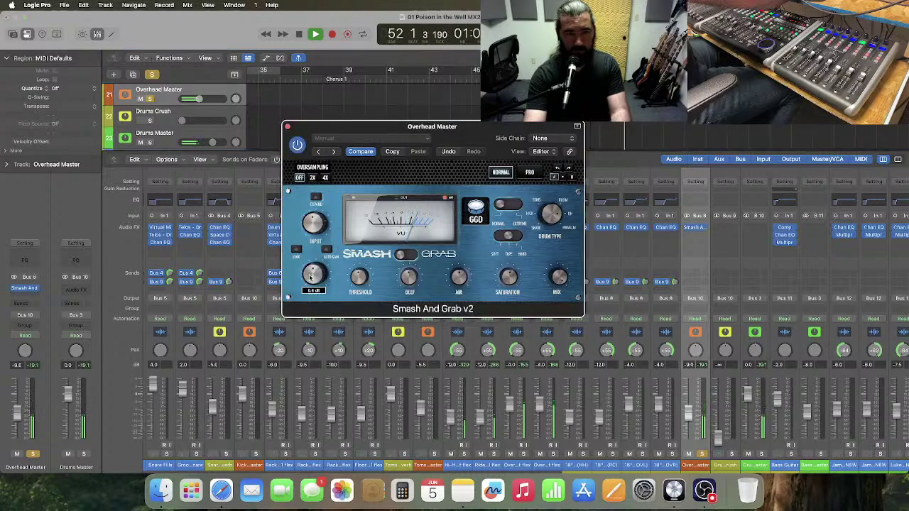
{"action": "left_click", "coordinate": [297, 145]}
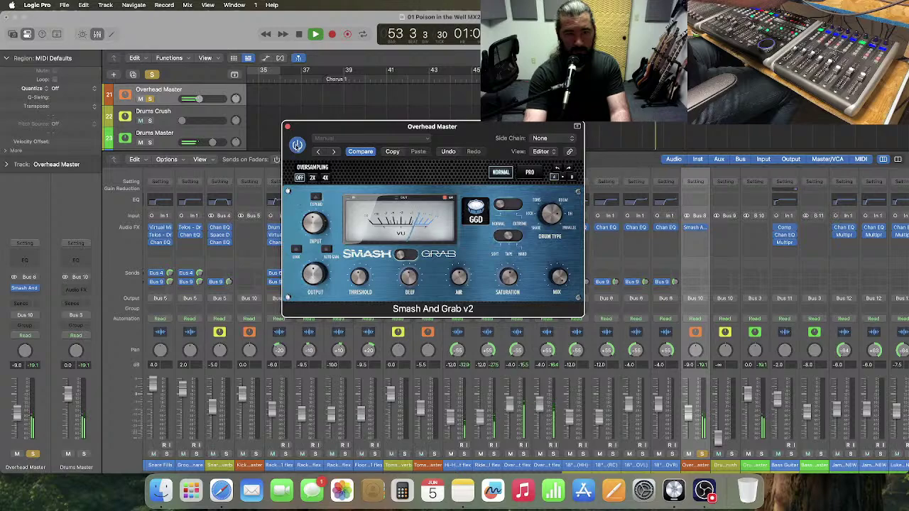
{"action": "left_click", "coordinate": [298, 145]}
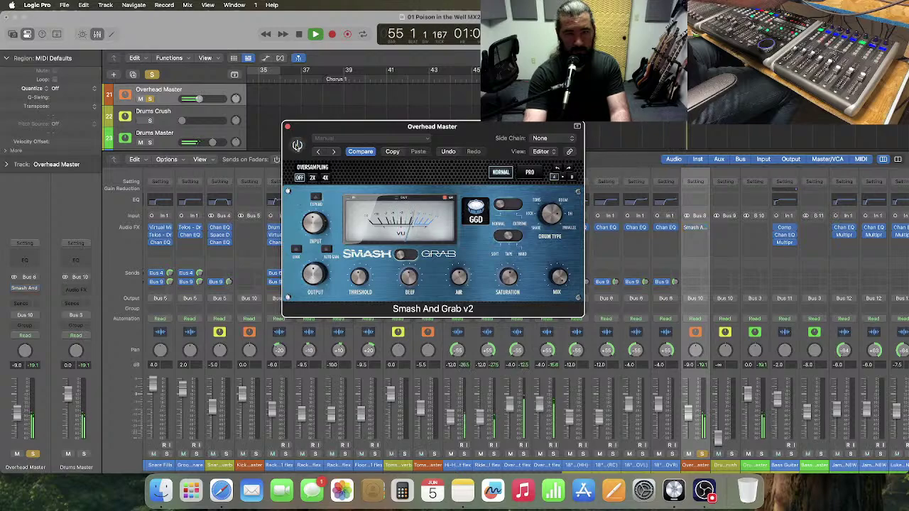
{"action": "left_click", "coordinate": [297, 145]}
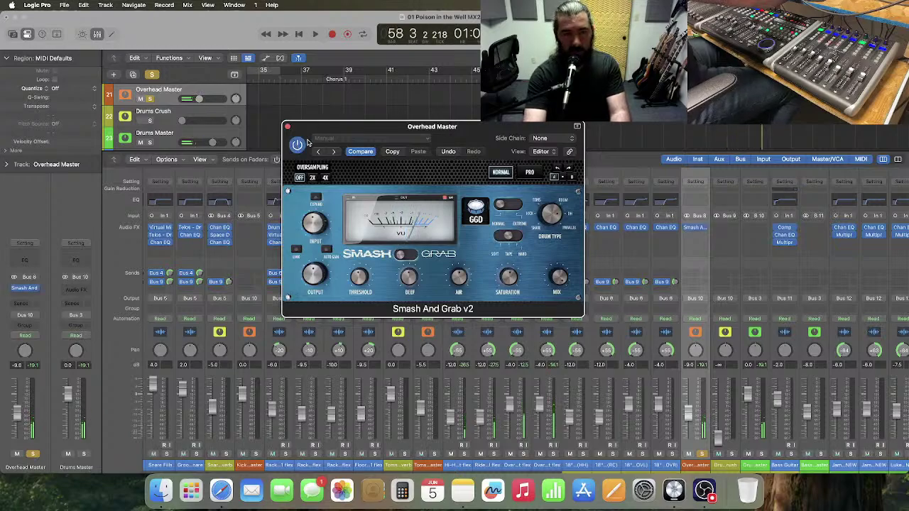
- Unsolo the Overhead Master, close its compressor window and audition the full mix from about bar 46
{"action": "left_click", "coordinate": [150, 99]}
{"action": "left_click", "coordinate": [287, 128]}
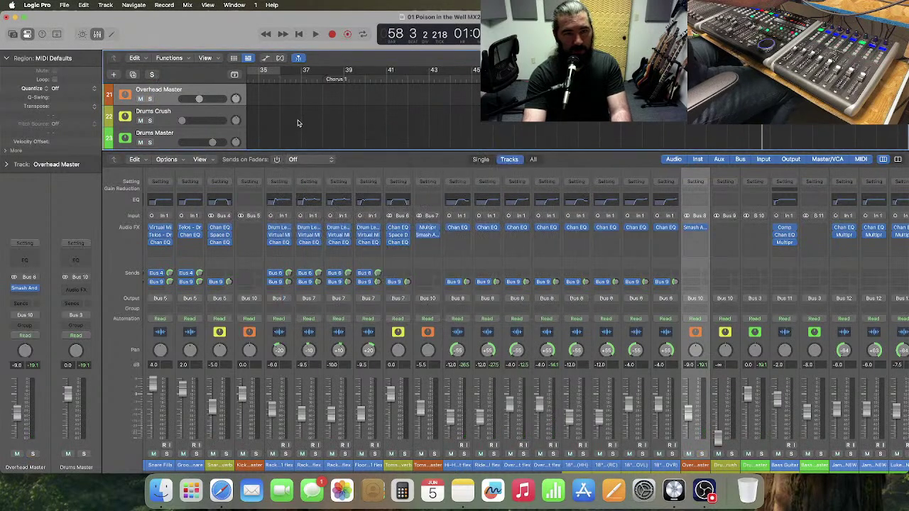
{"action": "key", "text": "super+Left"}
{"action": "key", "text": "super+Left"}
{"action": "key", "text": "super+Left"}
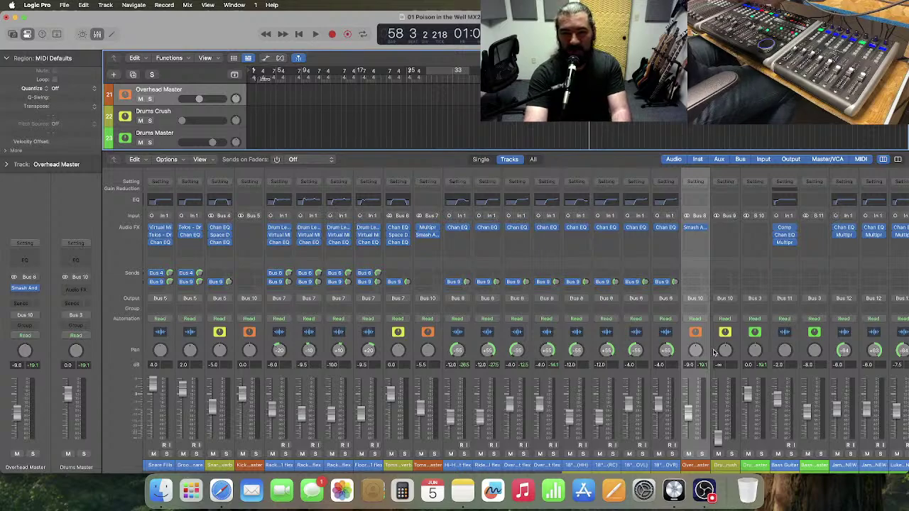
{"action": "left_click", "coordinate": [485, 79]}
{"action": "key", "text": "space"}
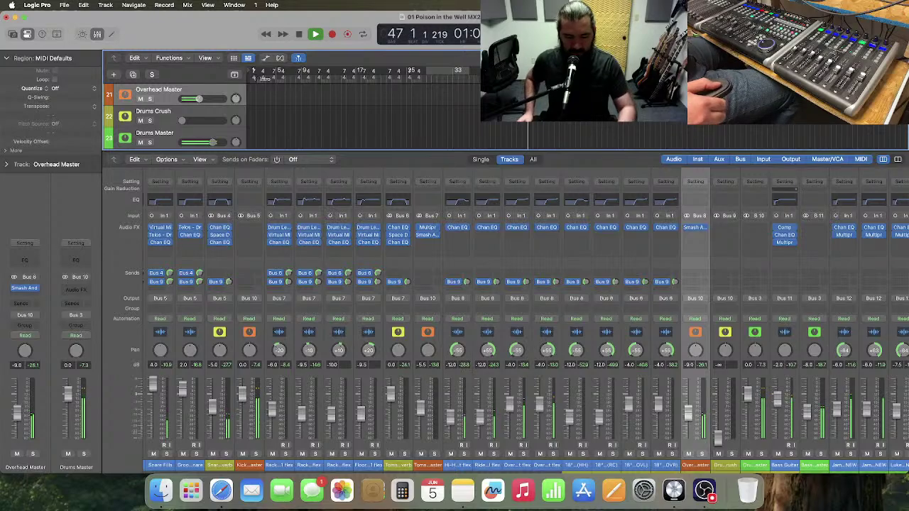
{"action": "key", "text": "space"}
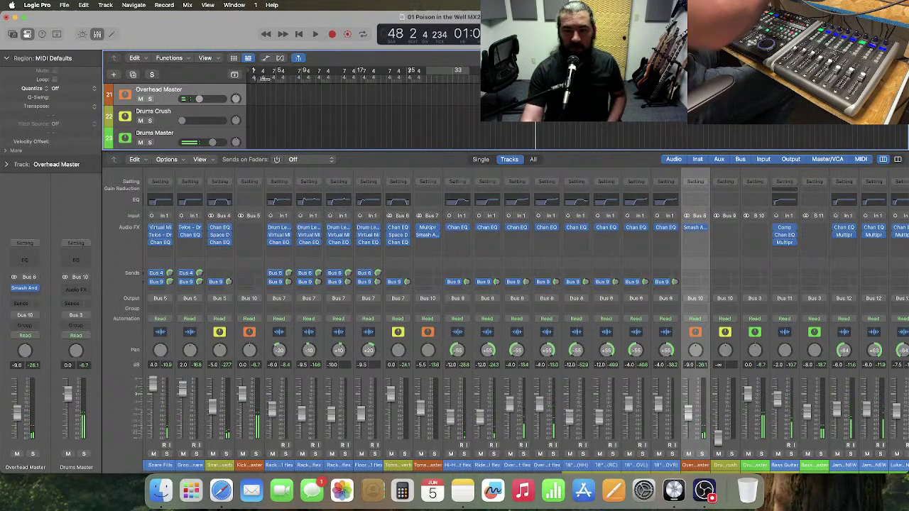
- Select the Drums Crush channel and solo it
{"action": "left_click", "coordinate": [734, 349]}
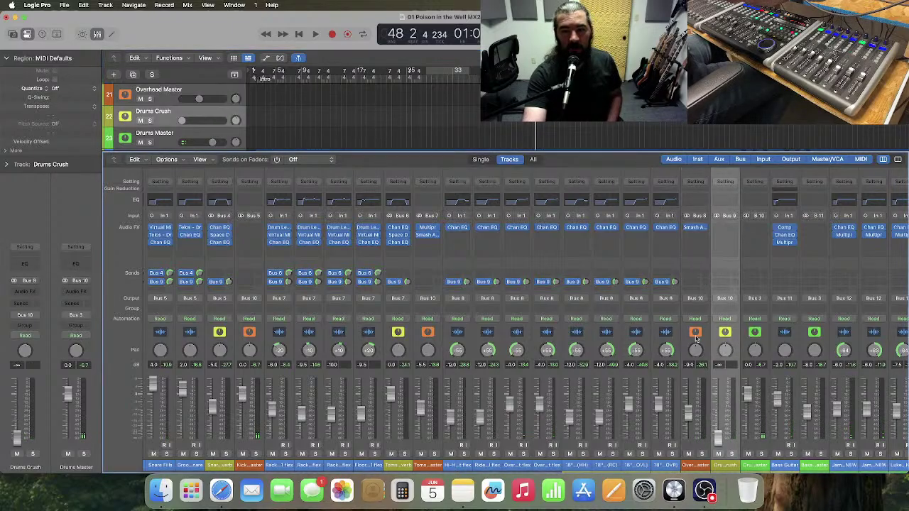
{"action": "scroll", "coordinate": [696, 339], "scroll_direction": "right", "scroll_amount": 5}
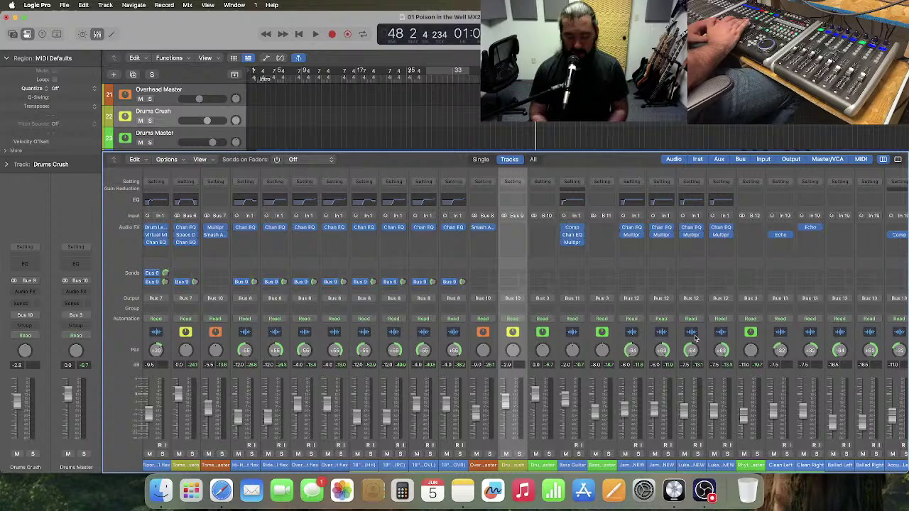
{"action": "left_click", "coordinate": [152, 75]}
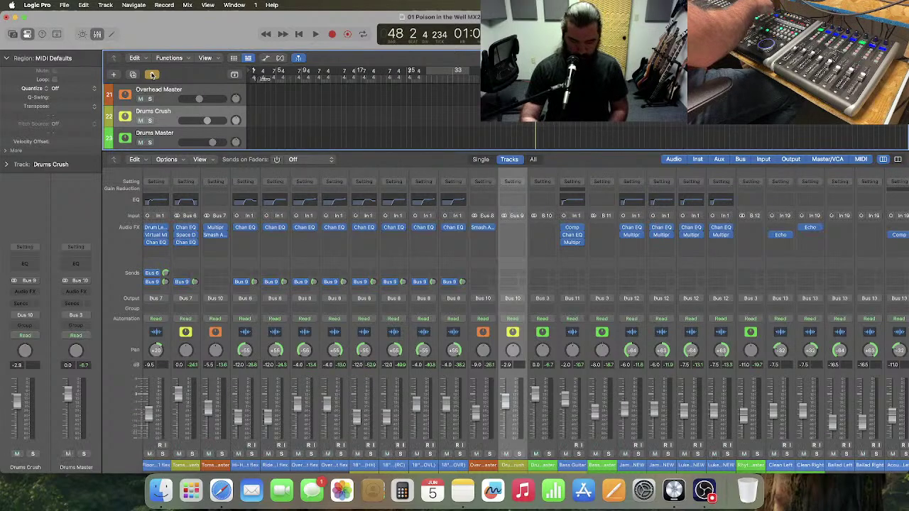
{"action": "key", "text": "s"}
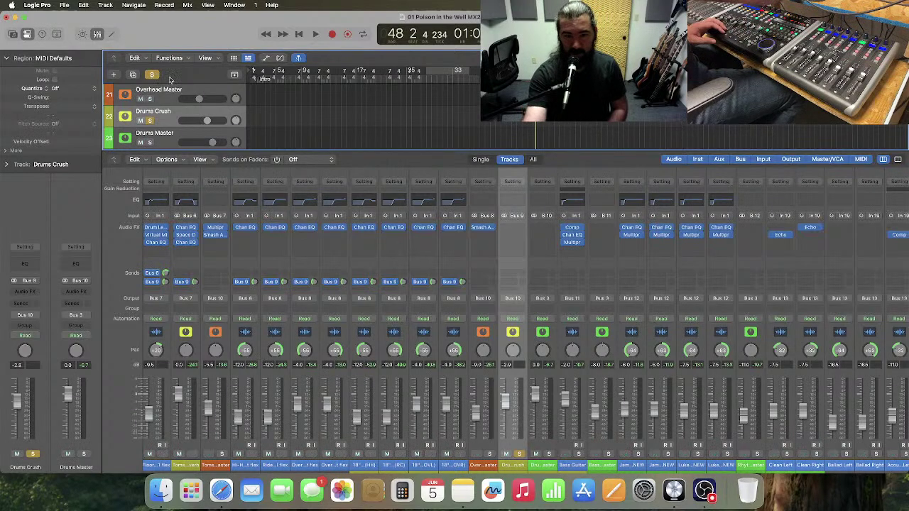
- Insert a stereo Virtual Mix Rack as the first audio effect on the Drums Crush channel
{"action": "scroll", "coordinate": [557, 316], "scroll_direction": "right", "scroll_amount": 3}
{"action": "scroll", "coordinate": [557, 316], "scroll_direction": "right", "scroll_amount": 6}
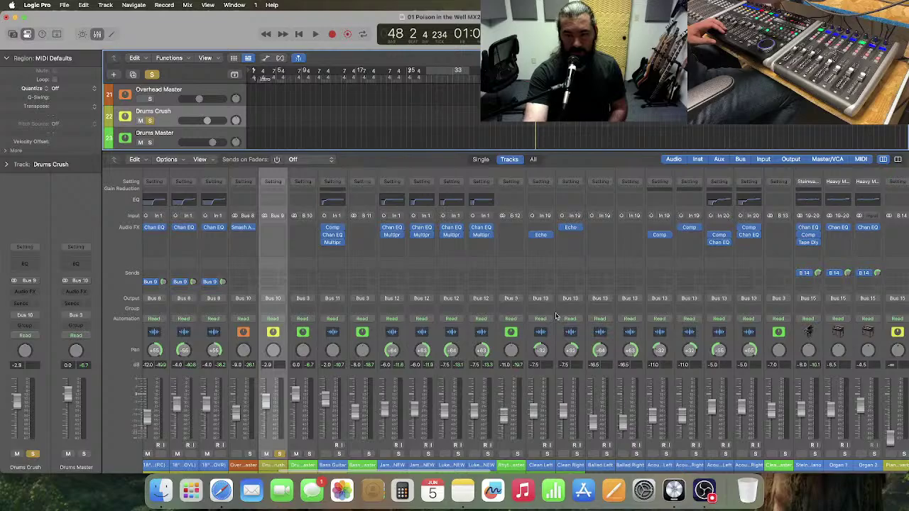
{"action": "scroll", "coordinate": [559, 316], "scroll_direction": "right", "scroll_amount": 20}
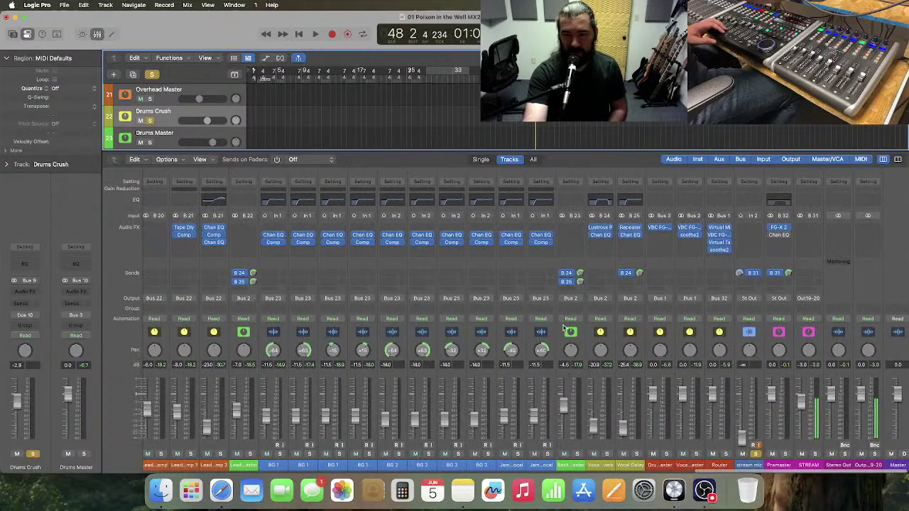
{"action": "scroll", "coordinate": [564, 328], "scroll_direction": "right", "scroll_amount": 20}
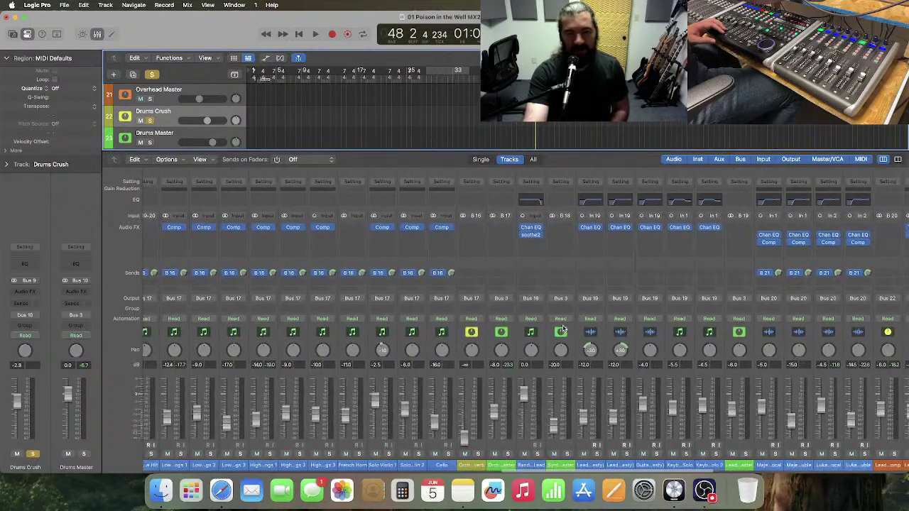
{"action": "scroll", "coordinate": [561, 331], "scroll_direction": "left", "scroll_amount": 13}
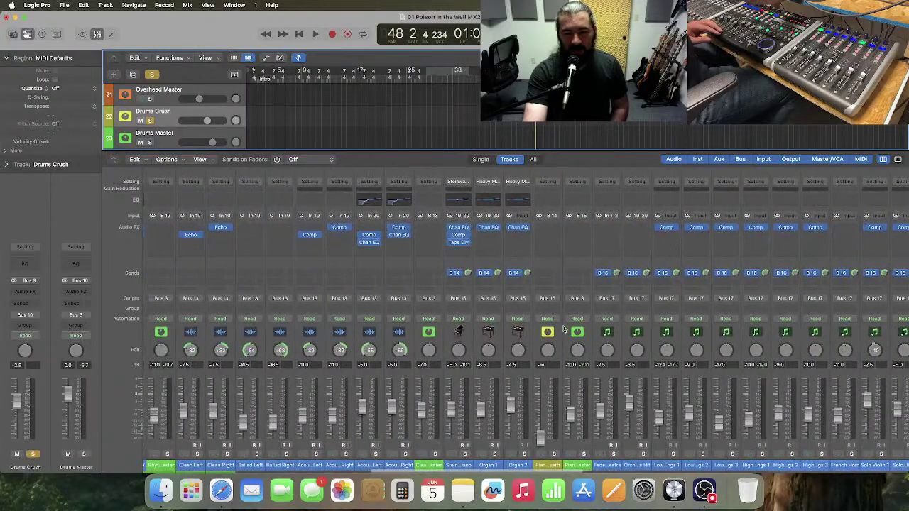
{"action": "scroll", "coordinate": [563, 329], "scroll_direction": "left", "scroll_amount": 20}
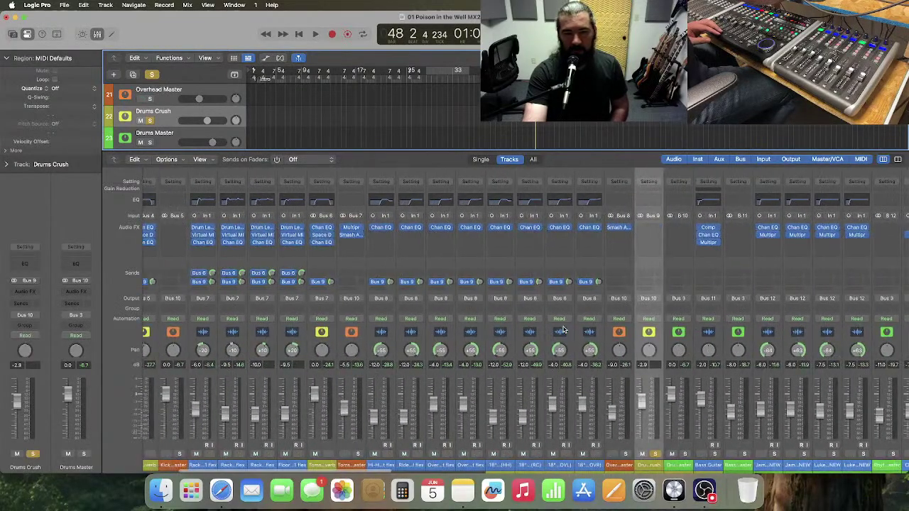
{"action": "left_click", "coordinate": [589, 235]}
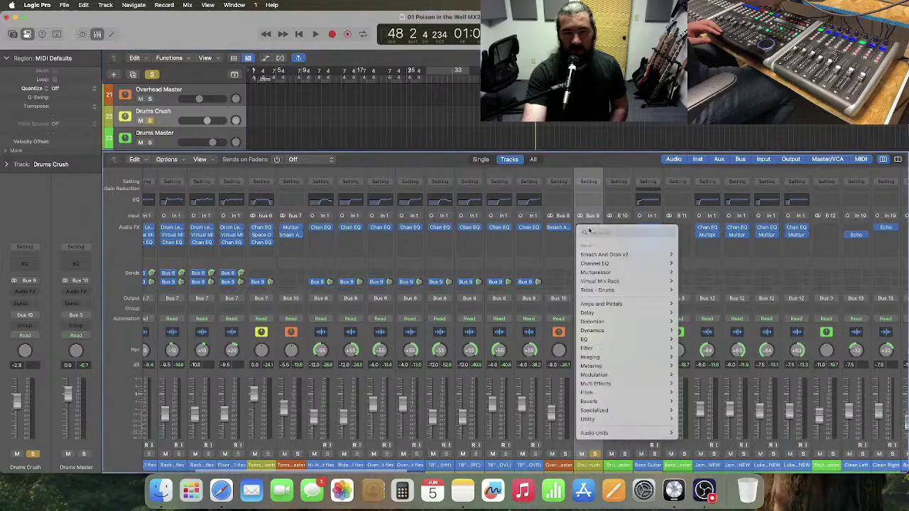
{"action": "mouse_move", "coordinate": [628, 282]}
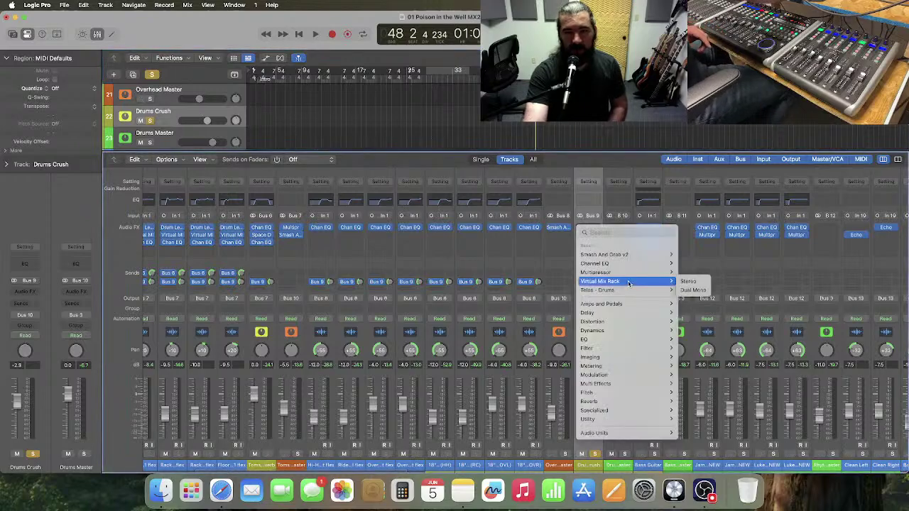
{"action": "left_click", "coordinate": [689, 282]}
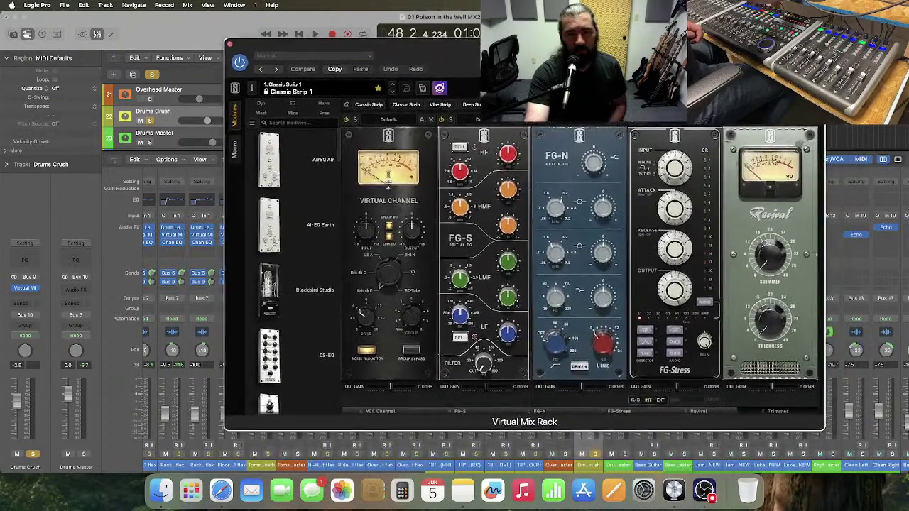
- Load the Drum Crusher 1 factory preset from the Xtreme Strip category into Virtual Mix Rack and close the plug-in window
{"action": "left_click", "coordinate": [333, 91]}
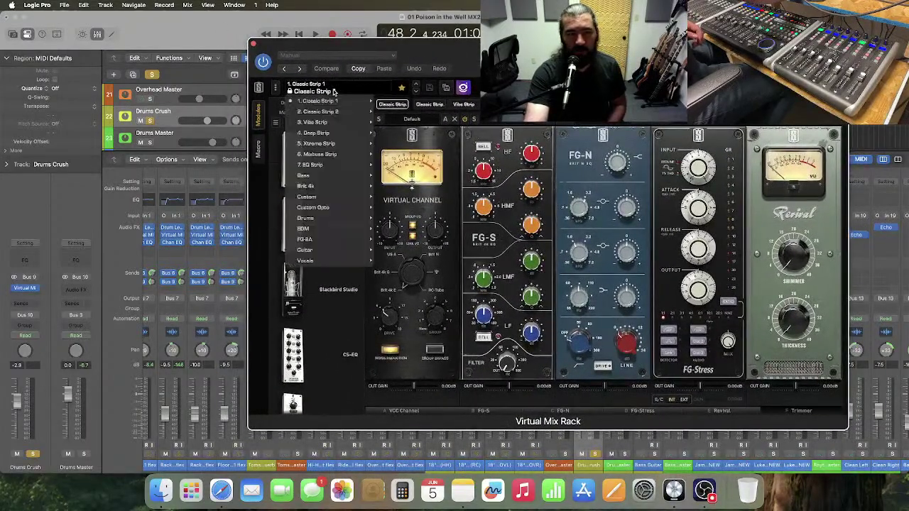
{"action": "mouse_move", "coordinate": [348, 149]}
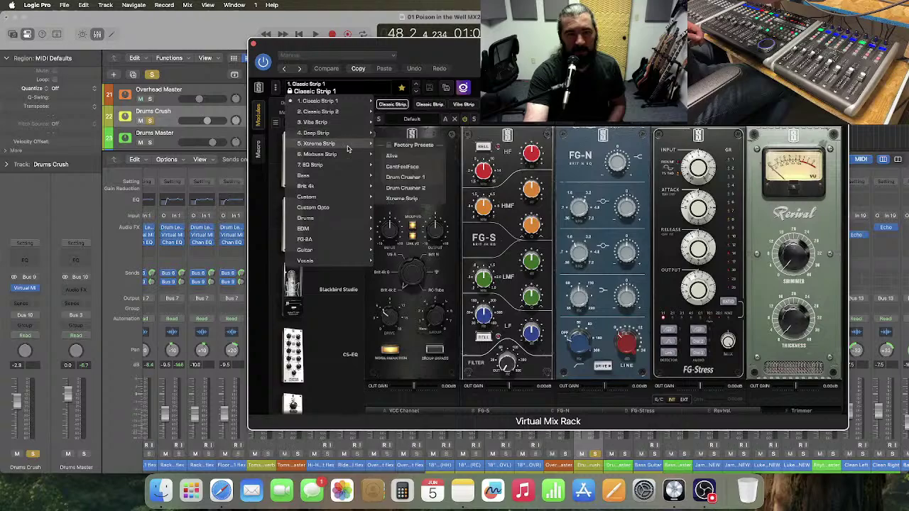
{"action": "left_click", "coordinate": [424, 178]}
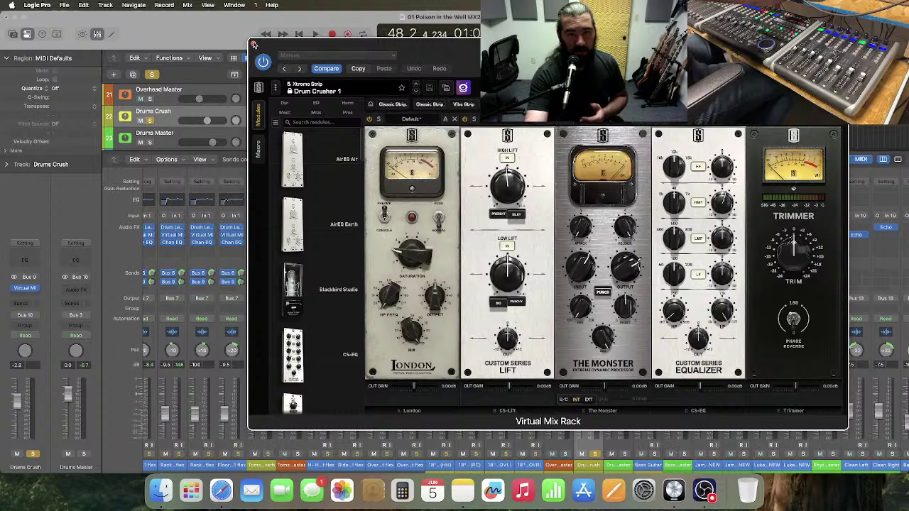
{"action": "left_click", "coordinate": [253, 45]}
- Lower the Bus 9 sends together on all cymbal channels from Hi-Hat Left through the 18" Crash (OVR)
{"action": "left_click", "coordinate": [332, 344]}
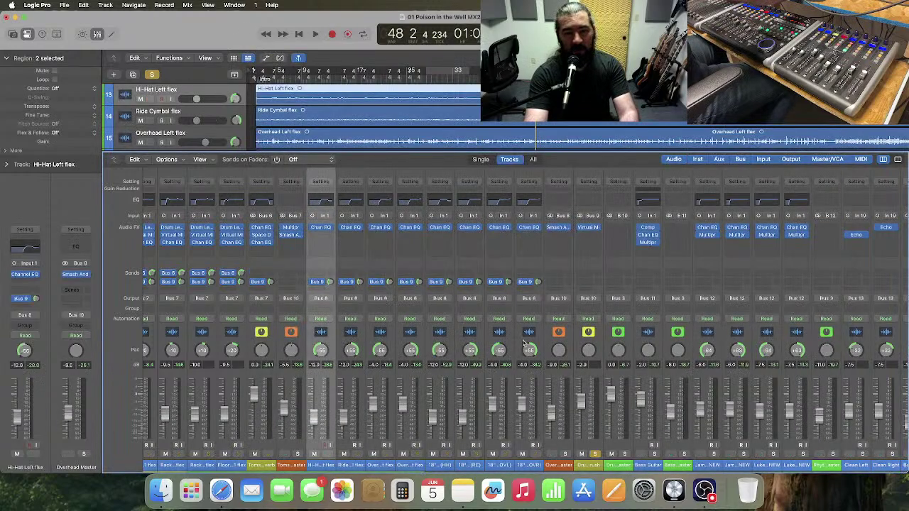
{"action": "left_click", "coordinate": [538, 282], "text": "shift"}
{"action": "left_click_drag", "start_coordinate": [538, 283], "coordinate": [540, 306]}
- Lower the Bus 9 send on the Bass Drum and on the toms reverb channel
{"action": "scroll", "coordinate": [355, 334], "scroll_direction": "left", "scroll_amount": 5}
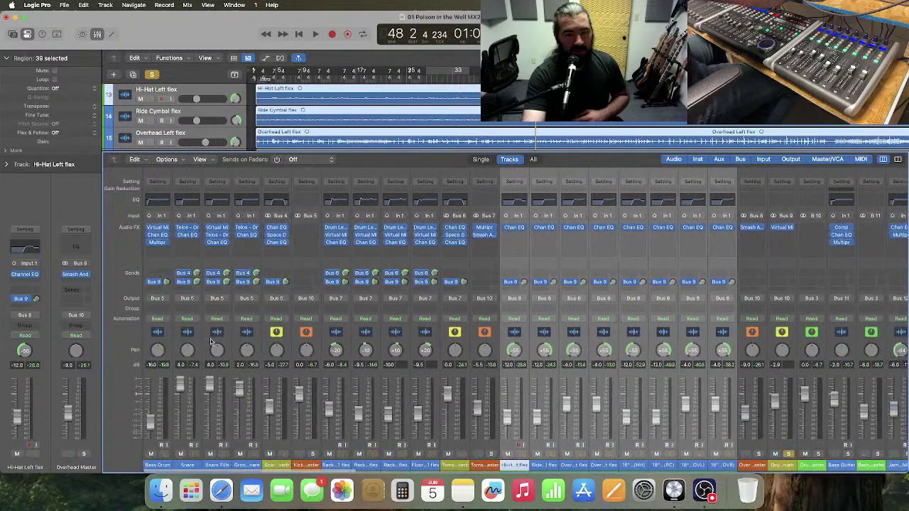
{"action": "left_click_drag", "start_coordinate": [168, 283], "coordinate": [168, 297]}
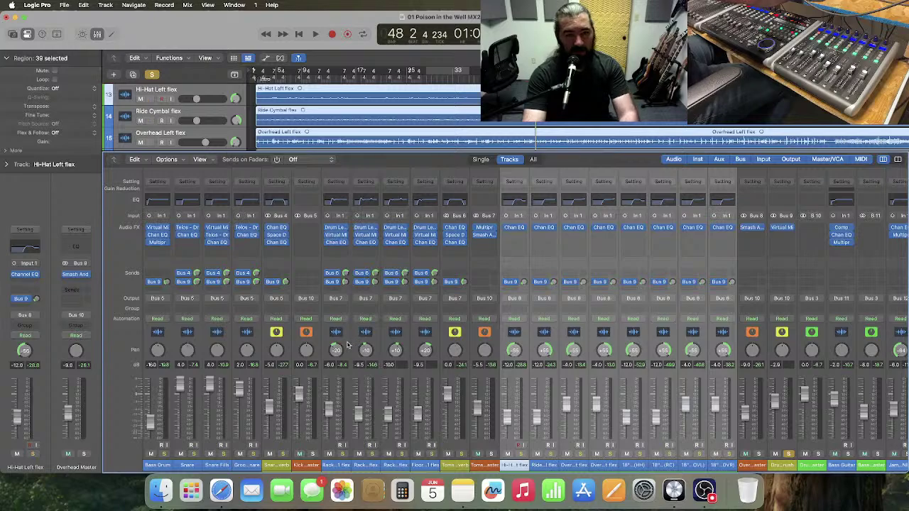
{"action": "left_click", "coordinate": [342, 345]}
{"action": "left_click", "coordinate": [447, 342], "text": "shift"}
{"action": "left_click_drag", "start_coordinate": [463, 282], "coordinate": [436, 291]}
{"action": "left_click", "coordinate": [446, 344], "text": "shift"}
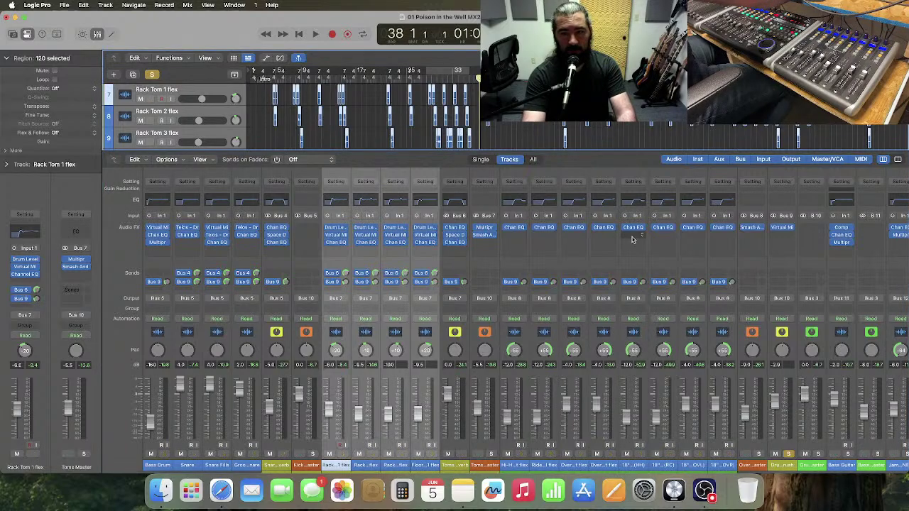
- Reopen Virtual Mix Rack on the Drums Crush channel and start playback from bar 38
{"action": "scroll", "coordinate": [627, 354], "scroll_direction": "right", "scroll_amount": 7}
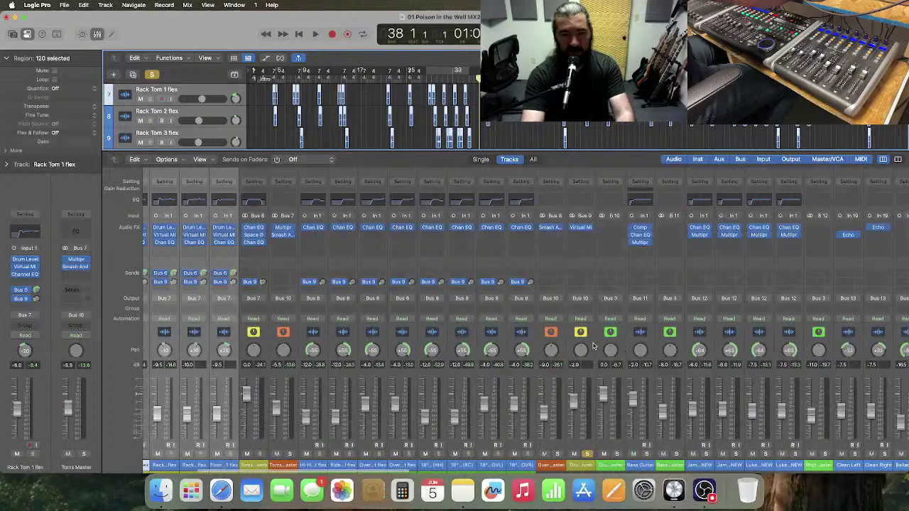
{"action": "left_click", "coordinate": [593, 349]}
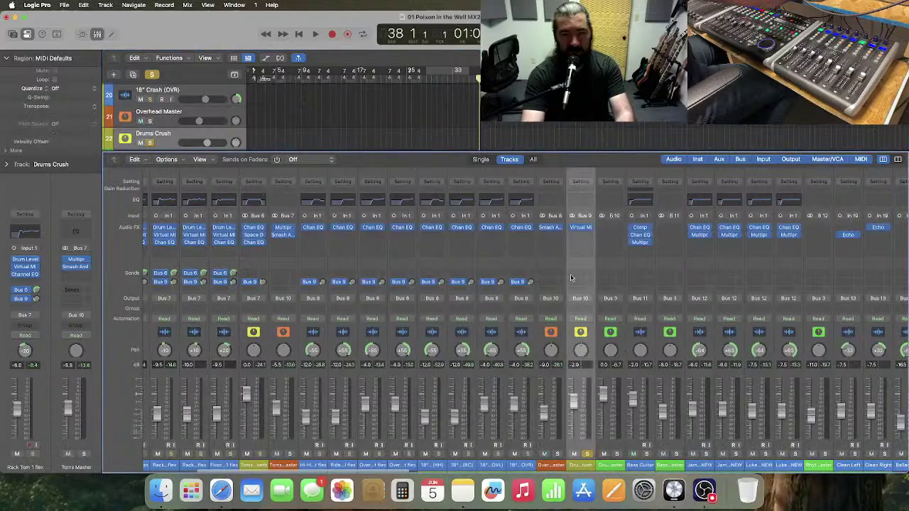
{"action": "left_click", "coordinate": [583, 228]}
{"action": "key", "text": "space"}
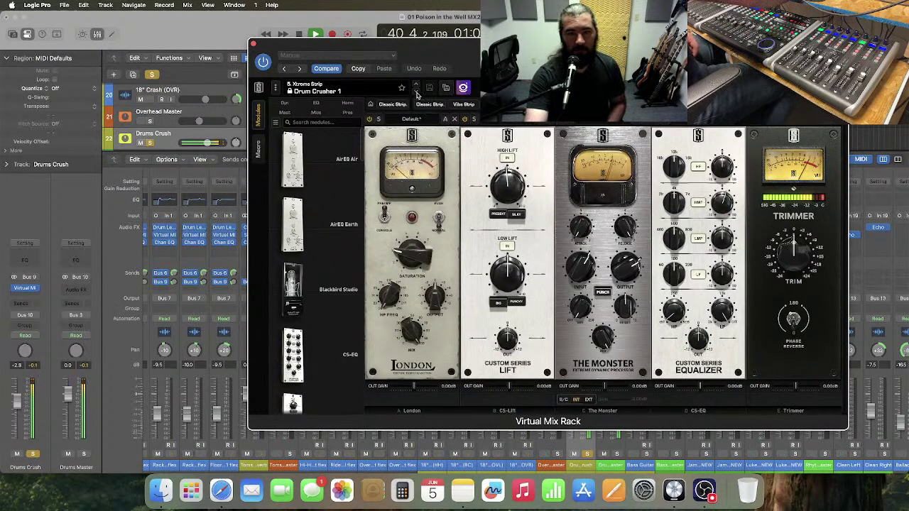
- Switch Virtual Mix Rack to the Xtreme Strip preset Drum Crusher 2 while the soloed Drums Crush plays
{"action": "left_click", "coordinate": [341, 91]}
{"action": "mouse_move", "coordinate": [347, 144]}
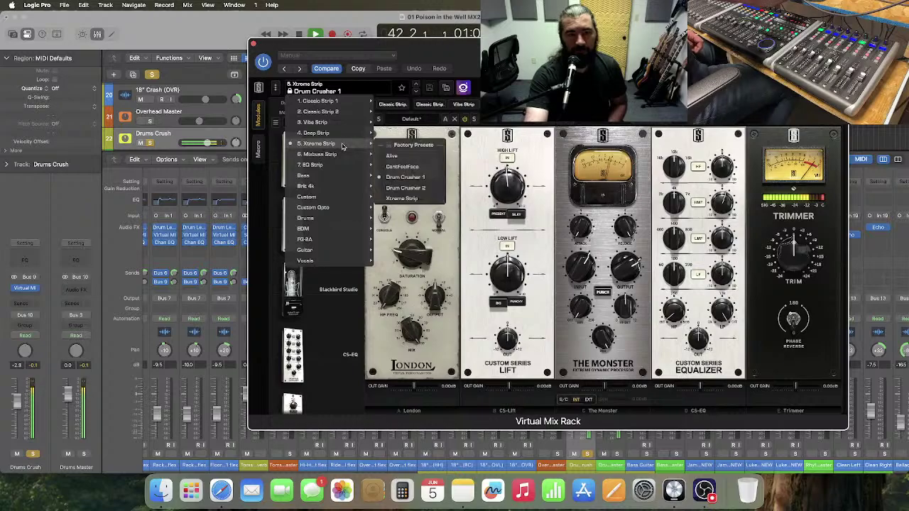
{"action": "left_click", "coordinate": [406, 188]}
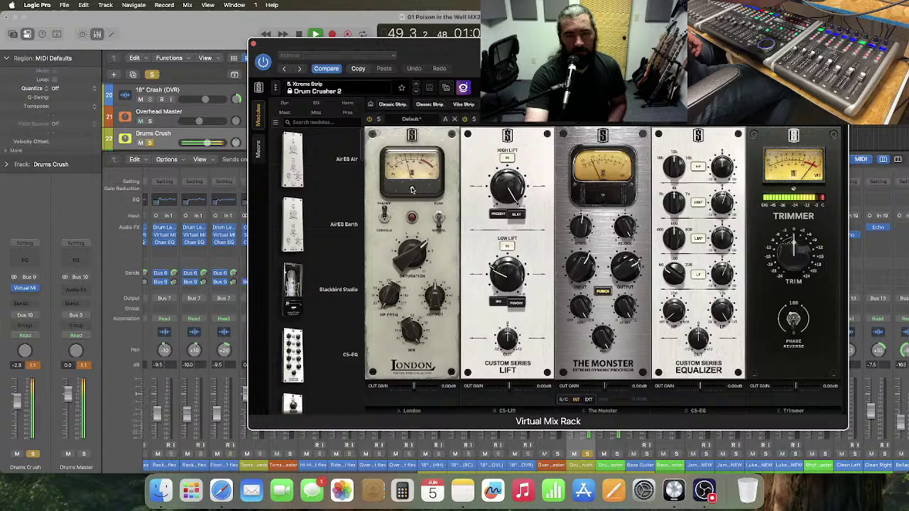
- Switch Virtual Mix Rack on Drums Crush to the Xtreme Strip preset Drum Crusher 1, then close the plug-in window
{"action": "left_click", "coordinate": [336, 91]}
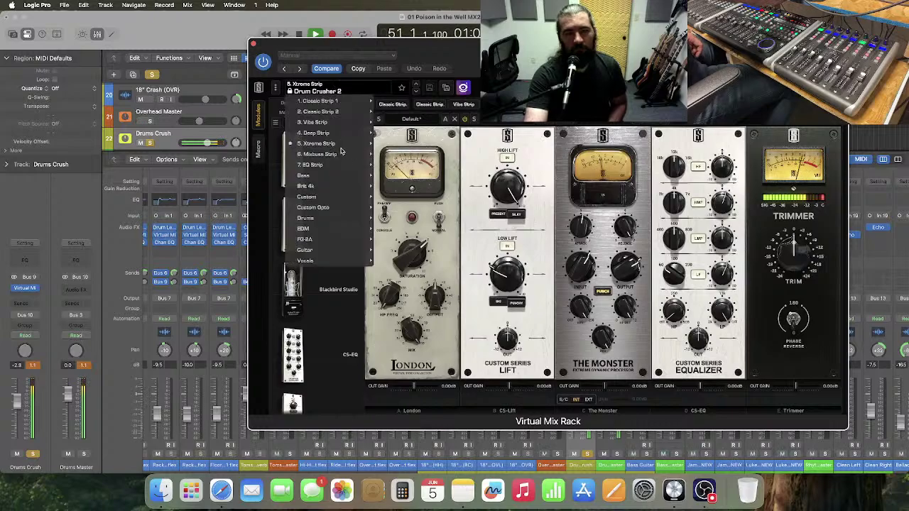
{"action": "mouse_move", "coordinate": [347, 144]}
{"action": "left_click", "coordinate": [401, 176]}
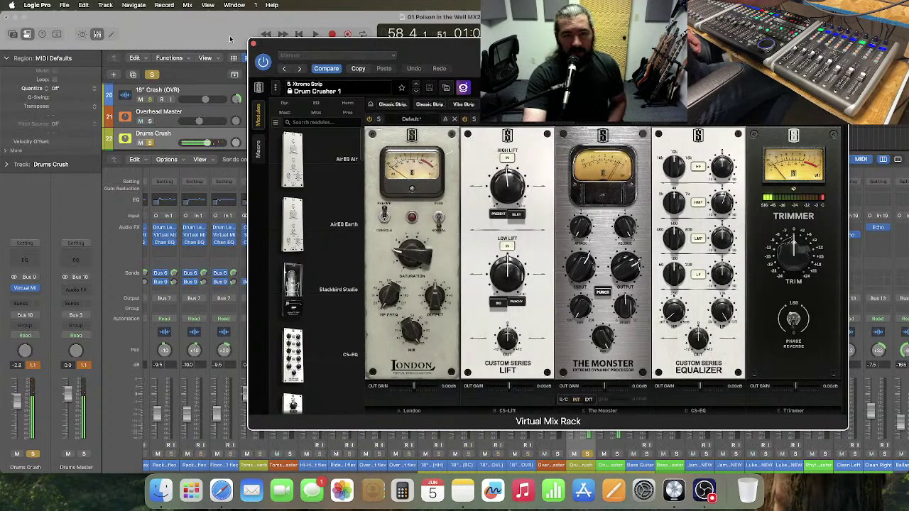
{"action": "left_click", "coordinate": [253, 45]}
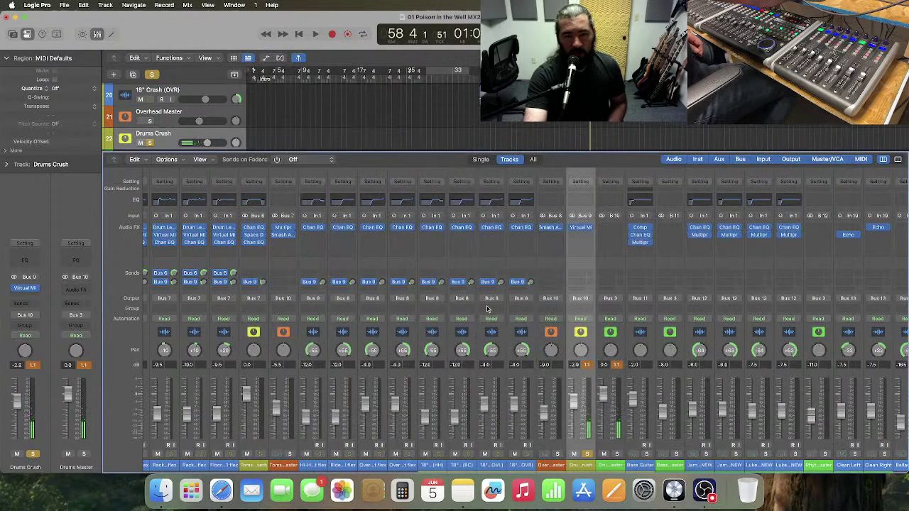
- Lower the Bus 9 send on the Bass Drum channel while the soloed Drums Crush plays
{"action": "scroll", "coordinate": [488, 308], "scroll_direction": "left", "scroll_amount": 6}
{"action": "scroll", "coordinate": [488, 308], "scroll_direction": "left", "scroll_amount": 2}
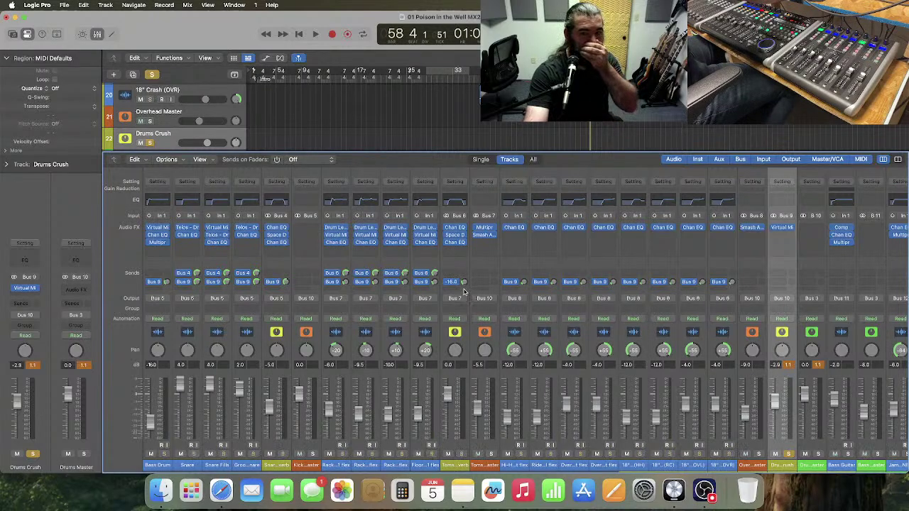
{"action": "mouse_move", "coordinate": [167, 286]}
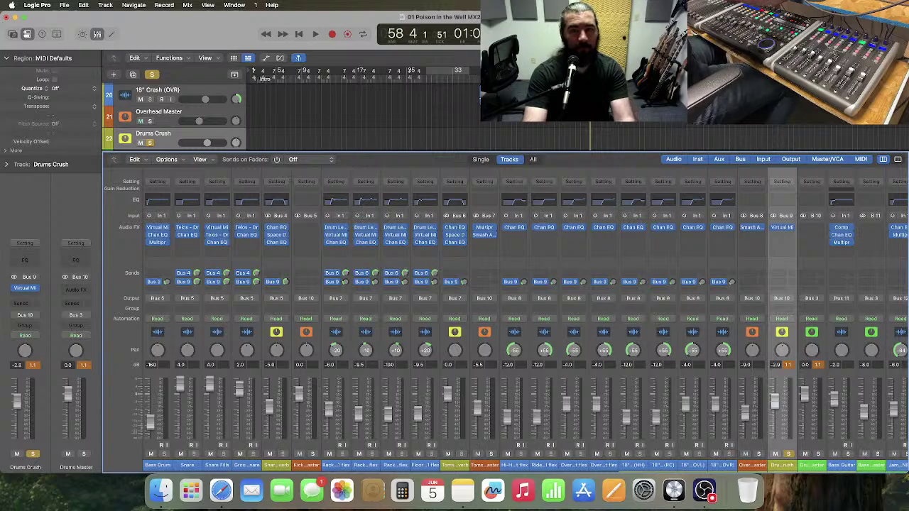
{"action": "key", "text": "space"}
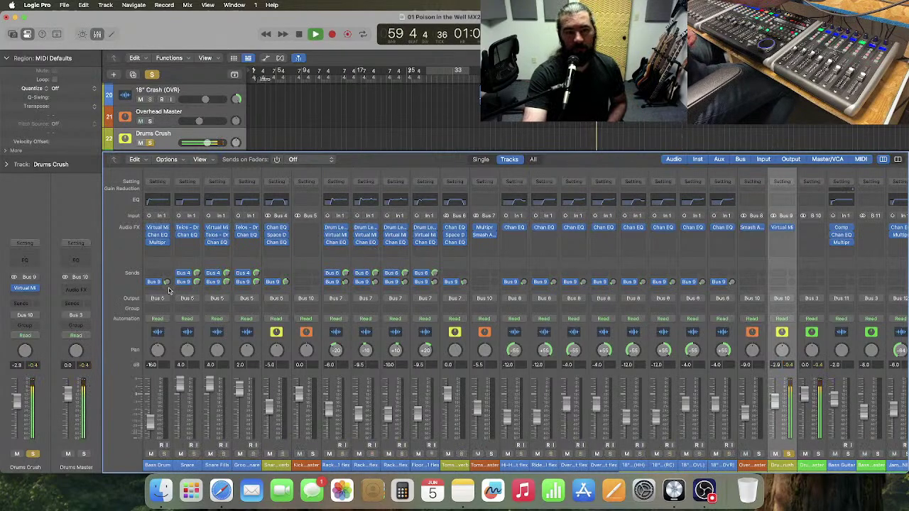
{"action": "left_click_drag", "start_coordinate": [168, 284], "coordinate": [167, 288]}
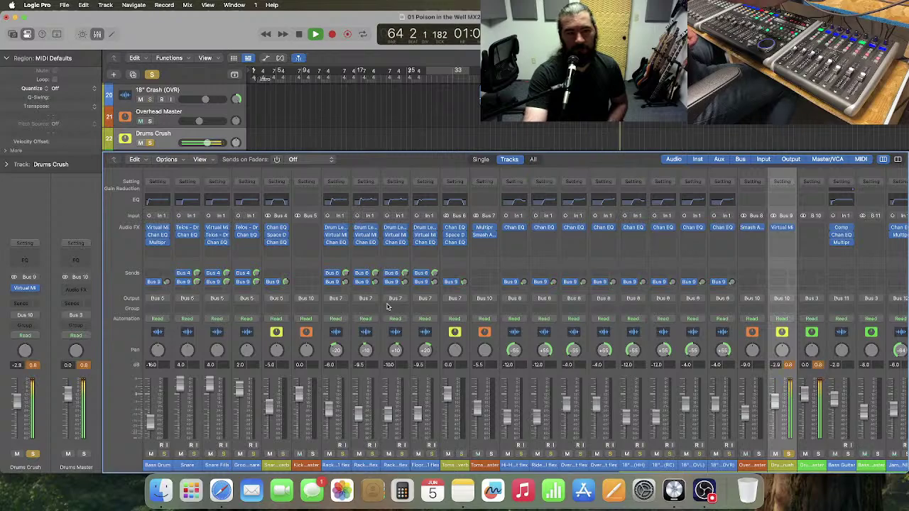
- Replay the tom fills from a few bars before bar 33 and fine-tune the Bus 9 sends on all four tom channels together
{"action": "scroll", "coordinate": [540, 106], "scroll_direction": "up", "scroll_amount": 10}
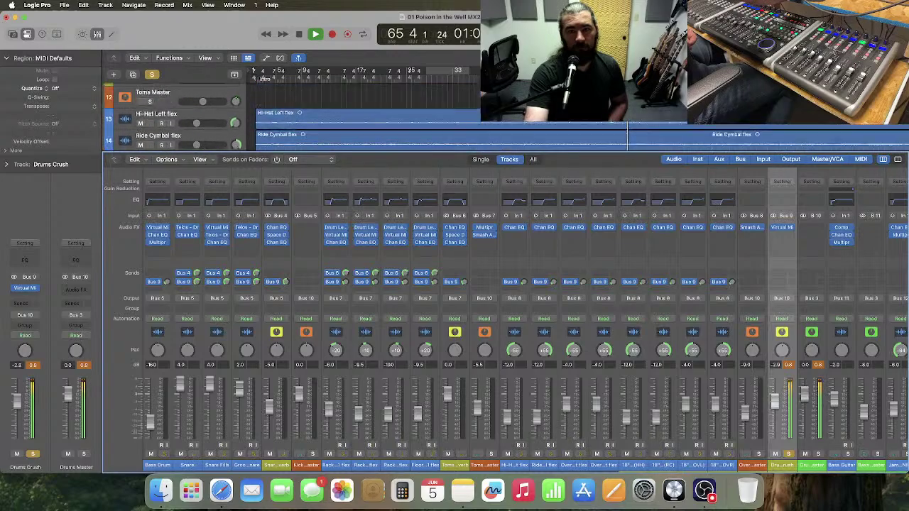
{"action": "scroll", "coordinate": [426, 107], "scroll_direction": "up", "scroll_amount": 4}
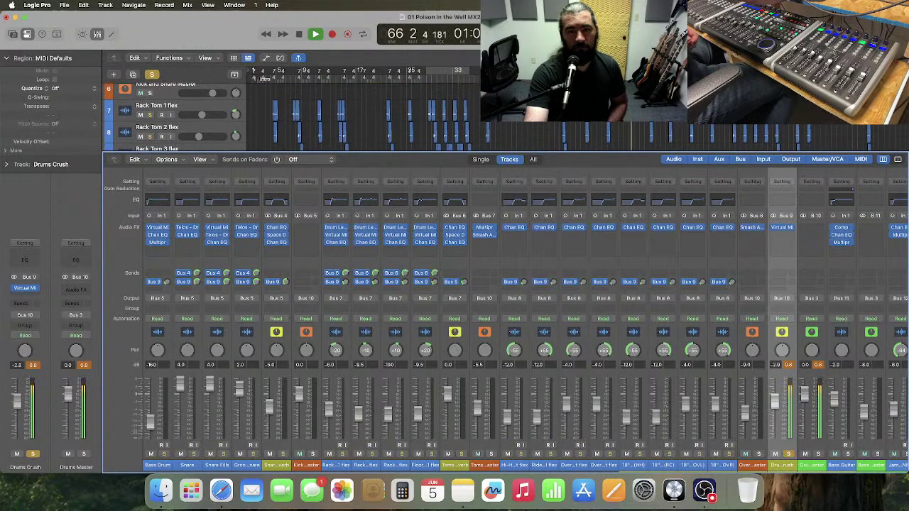
{"action": "left_click", "coordinate": [426, 79]}
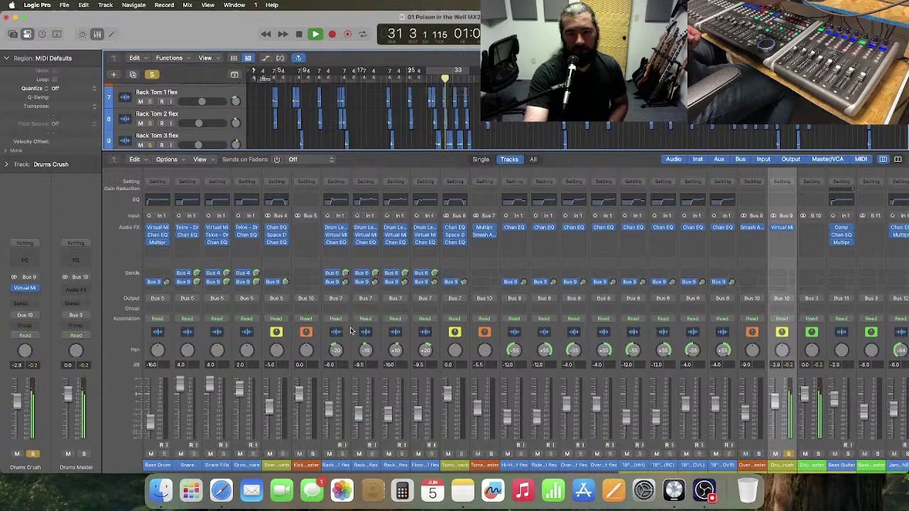
{"action": "left_click", "coordinate": [337, 308]}
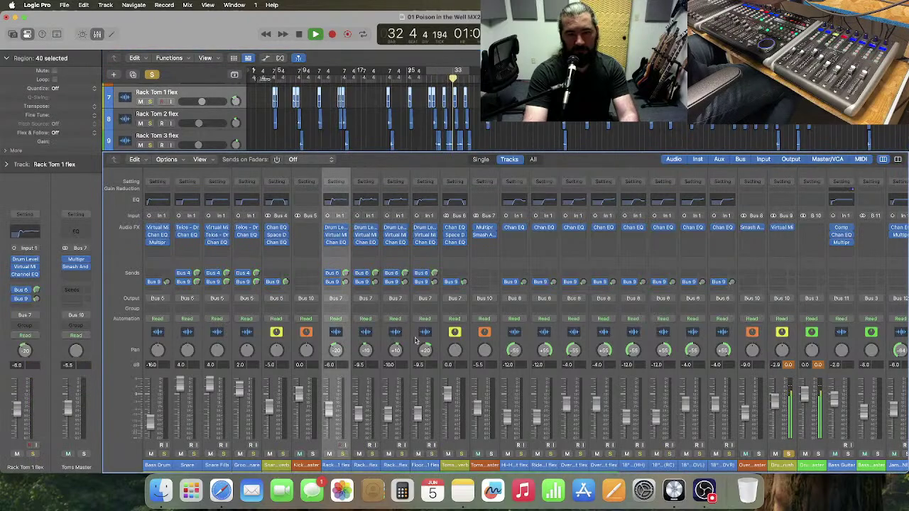
{"action": "left_click", "coordinate": [430, 308], "text": "shift"}
{"action": "left_click_drag", "start_coordinate": [434, 282], "coordinate": [436, 283]}
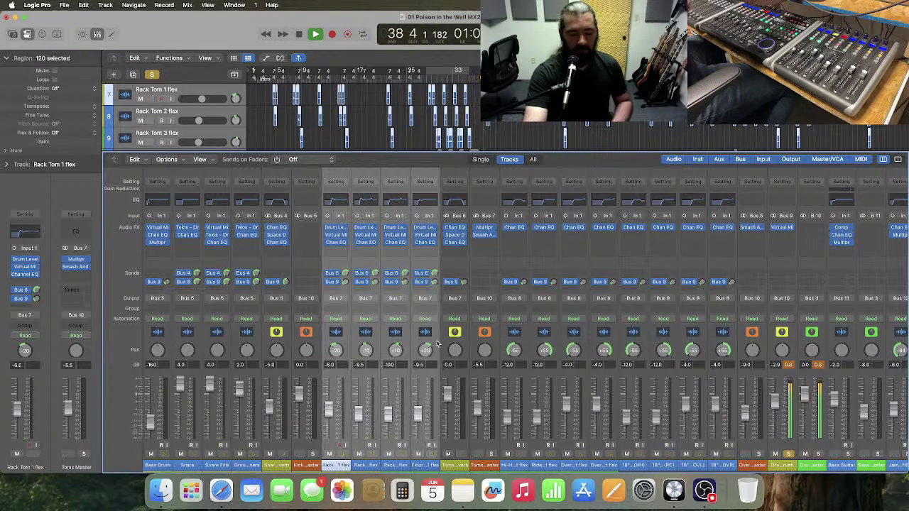
- Unsolo Drums Crush with its fader fully down, then play the full mix and raise it to -14.0 dB
{"action": "key", "text": "space"}
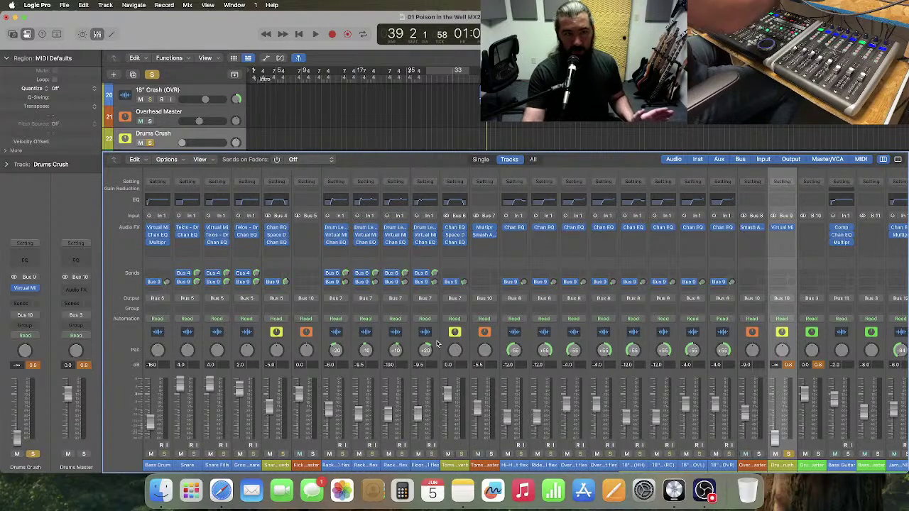
{"action": "left_click", "coordinate": [150, 143]}
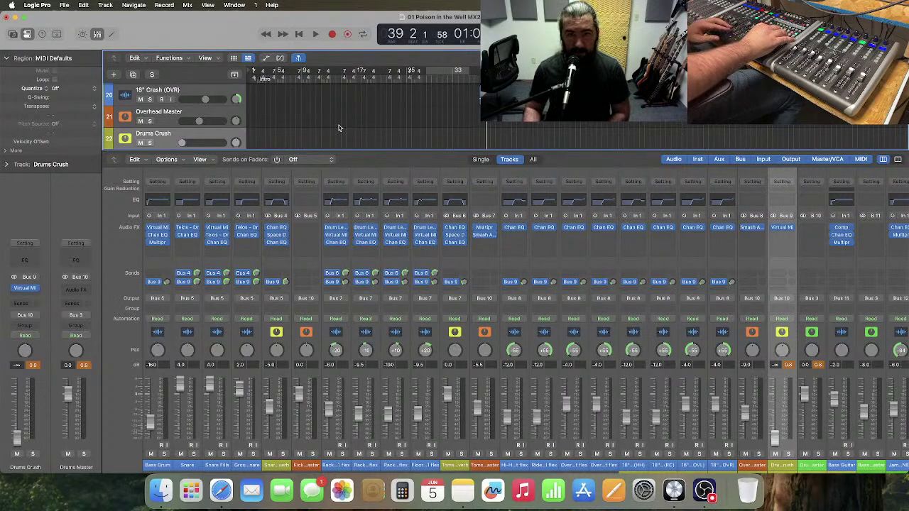
{"action": "key", "text": "space"}
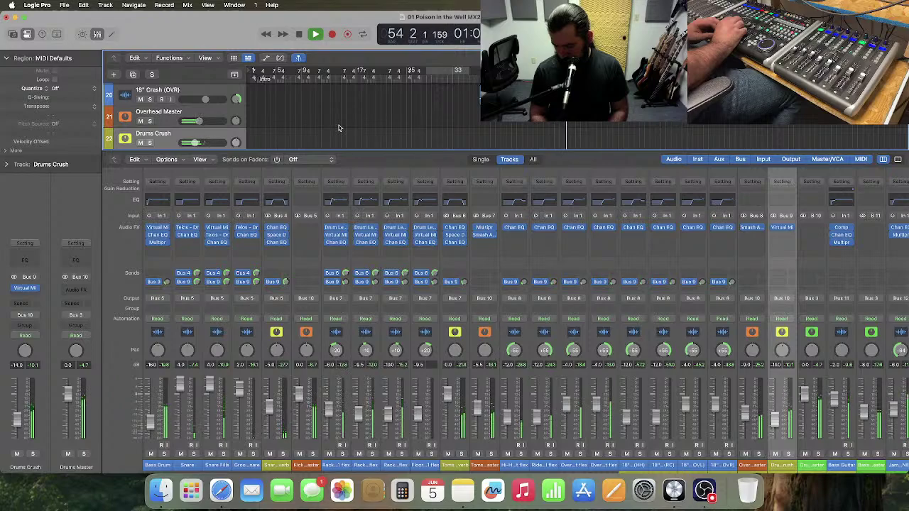
{"action": "key", "text": "space"}
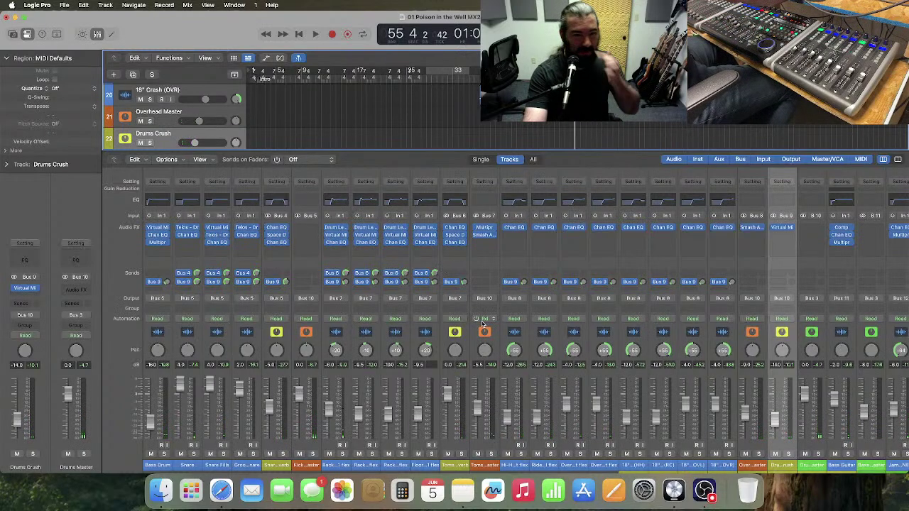
- Play the mix from bar 38 and toggle the mute on Drums Crush to compare the drums with and without it
{"action": "mouse_move", "coordinate": [463, 286]}
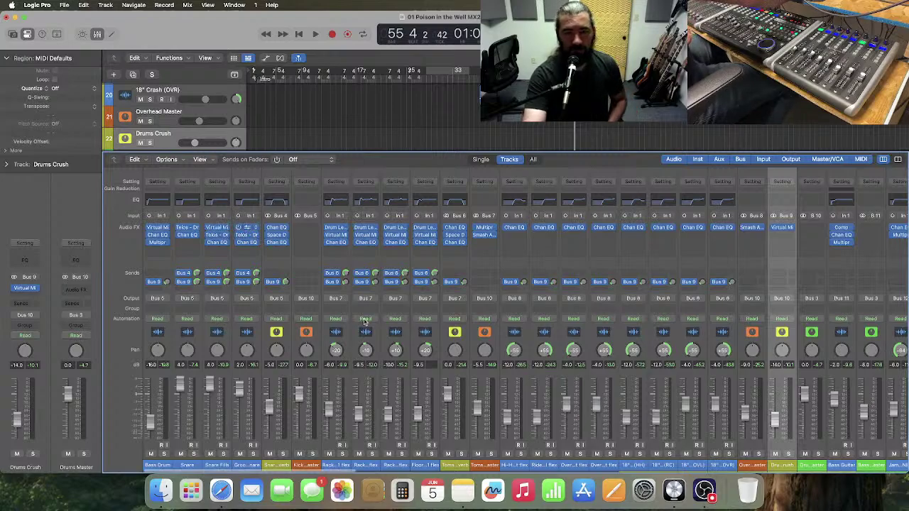
{"action": "left_click", "coordinate": [478, 79]}
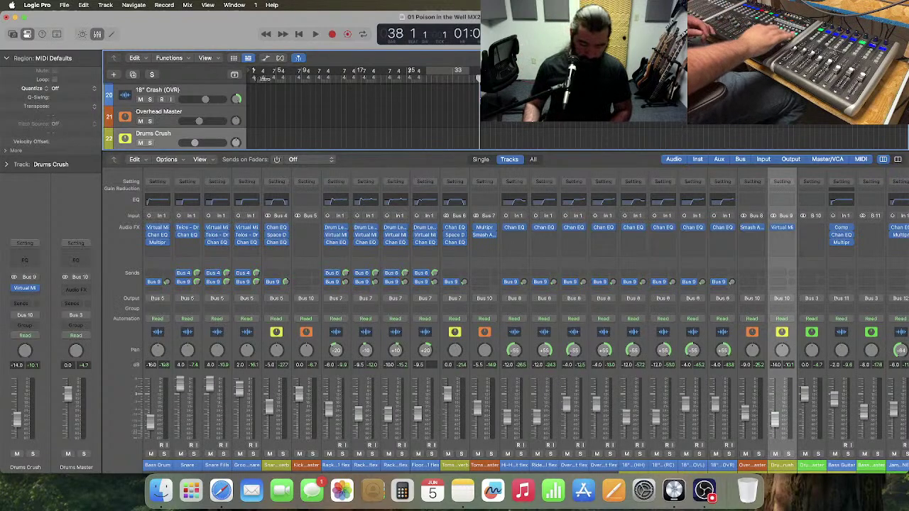
{"action": "key", "text": "space"}
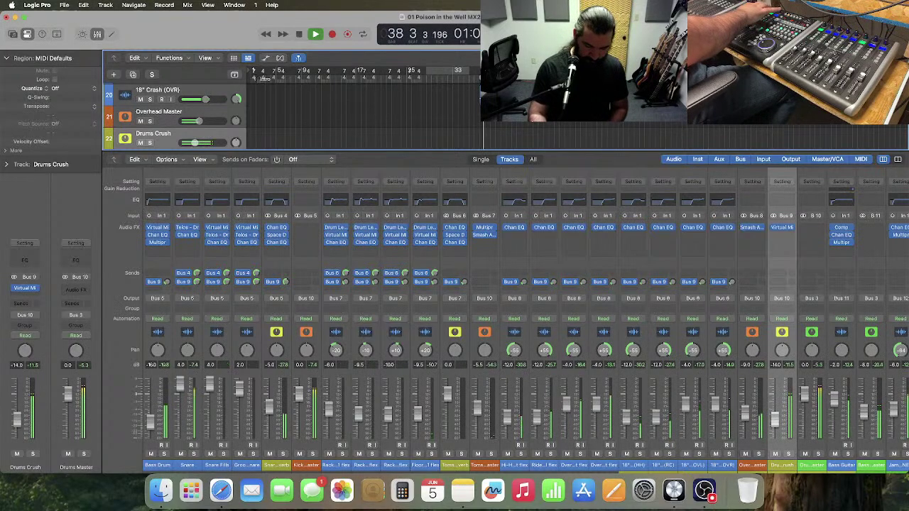
{"action": "key", "text": "m"}
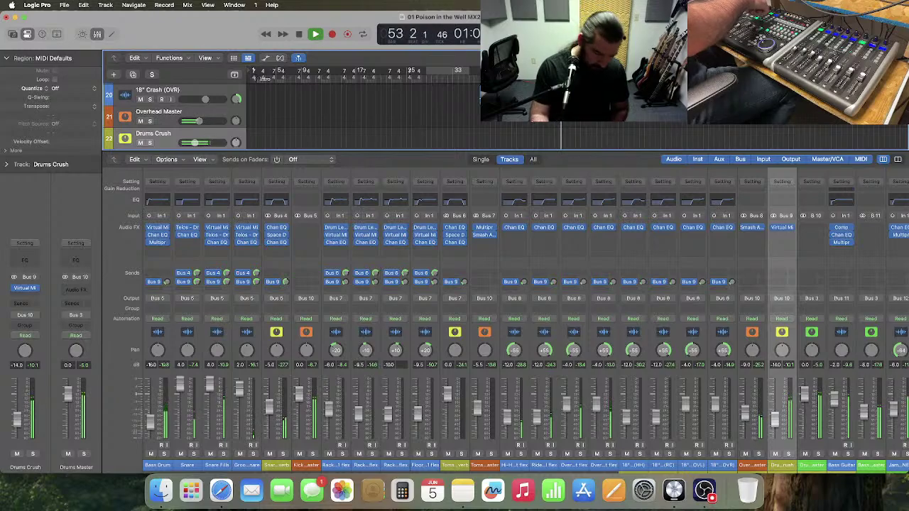
{"action": "key", "text": "space"}
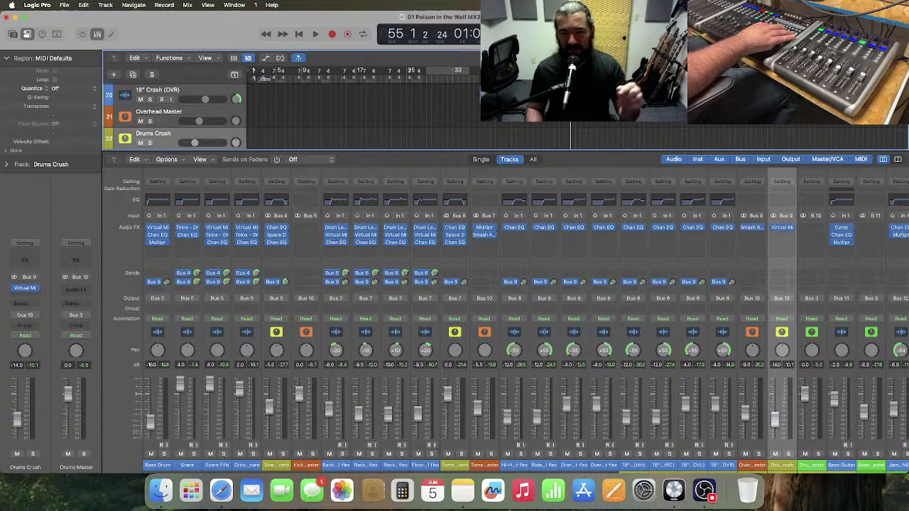
- Zoom out the timeline, select Drums Master, and play the song from the start while lowering the Snare Reverb and Toms Reverb faders
{"action": "key", "text": "Return"}
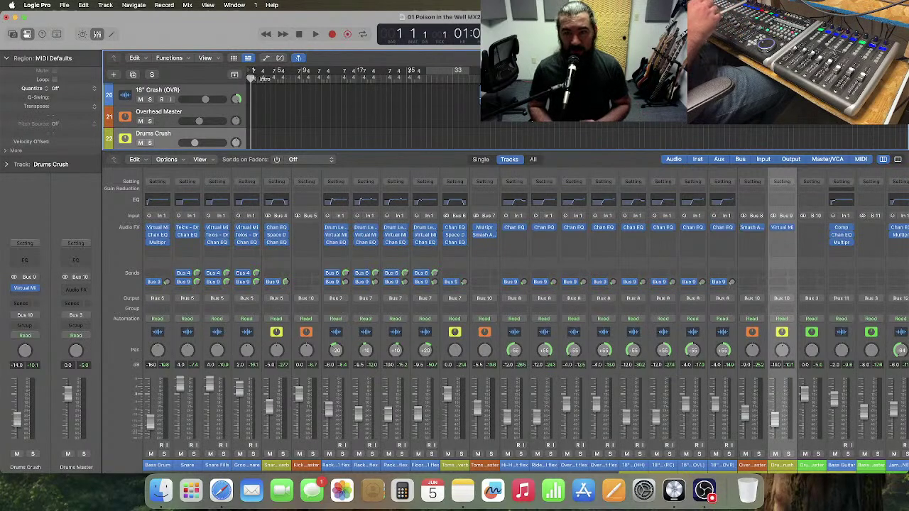
{"action": "key", "text": "super+Left"}
{"action": "key", "text": "super+Left"}
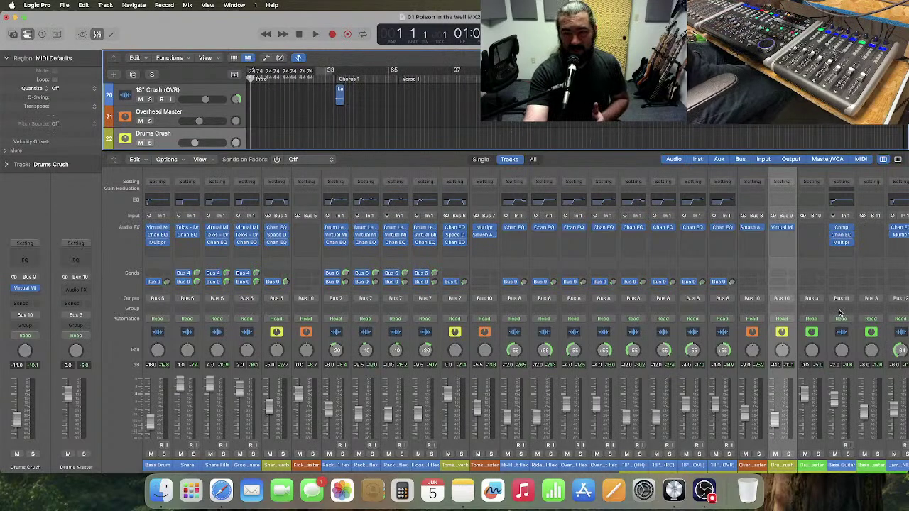
{"action": "left_click", "coordinate": [822, 344]}
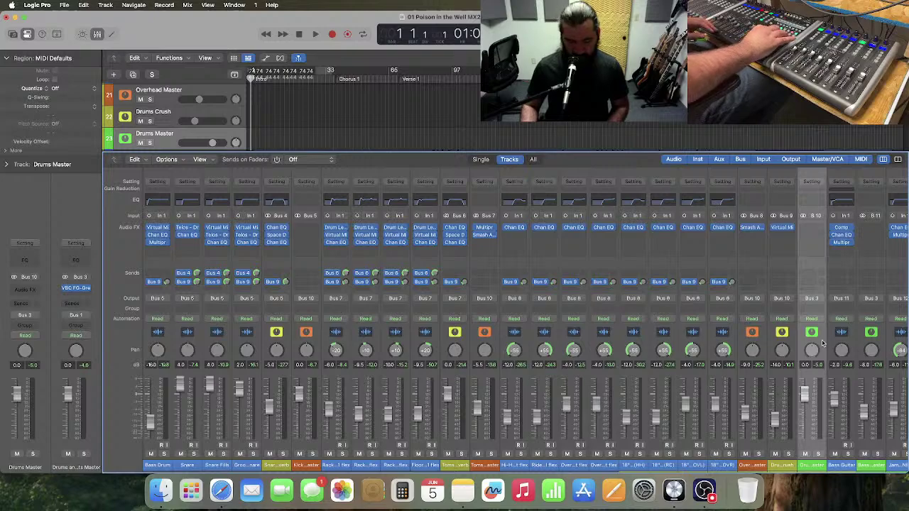
{"action": "key", "text": "space"}
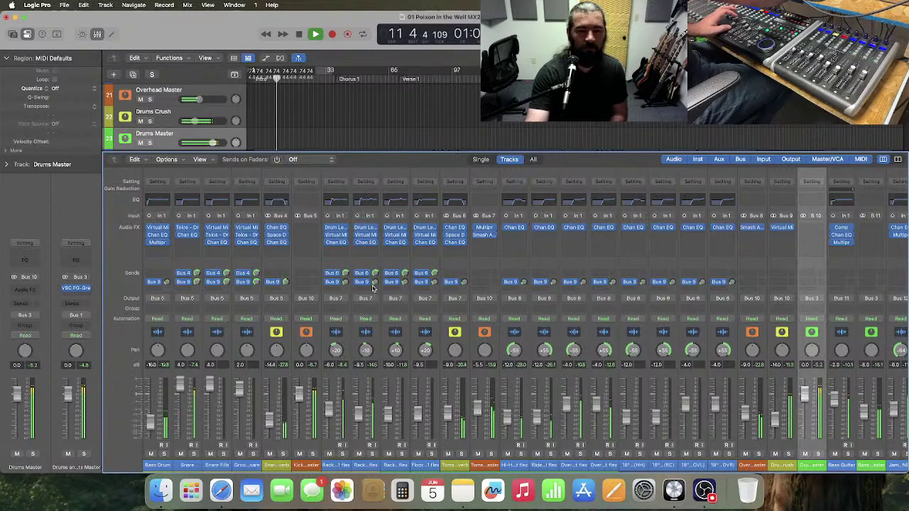
- Lower the Bus 9 sends on the four toms together, set Drums Crush to -16.5 dB, and return to the song start
{"action": "left_click", "coordinate": [336, 340]}
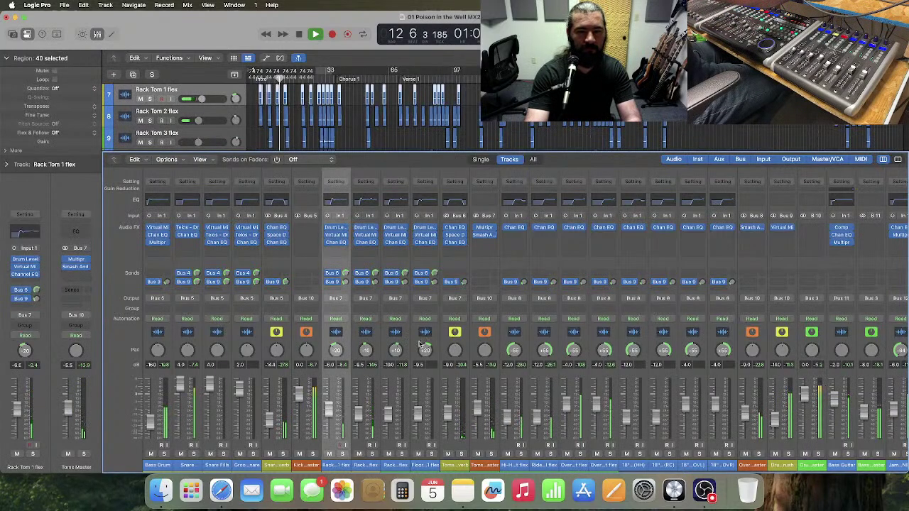
{"action": "left_click", "coordinate": [420, 344], "text": "shift"}
{"action": "left_click_drag", "start_coordinate": [435, 284], "coordinate": [435, 288]}
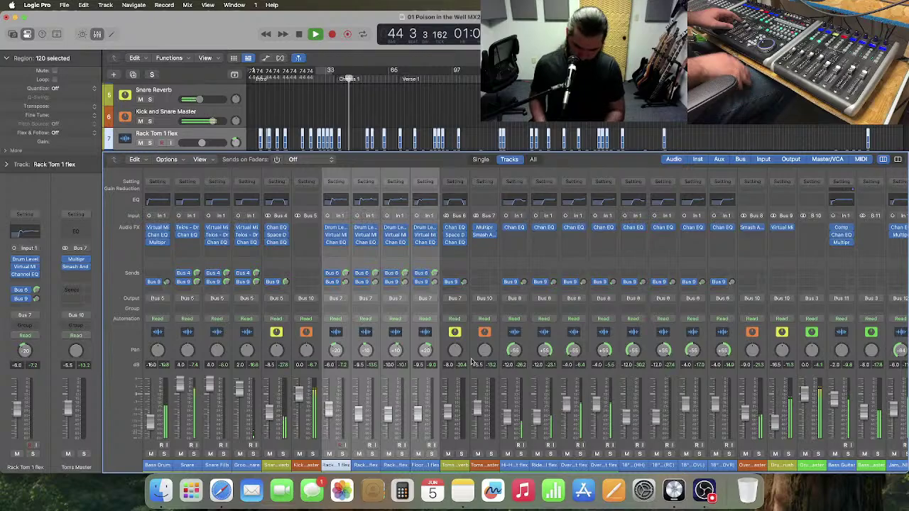
{"action": "key", "text": "space"}
{"action": "key", "text": "Return"}
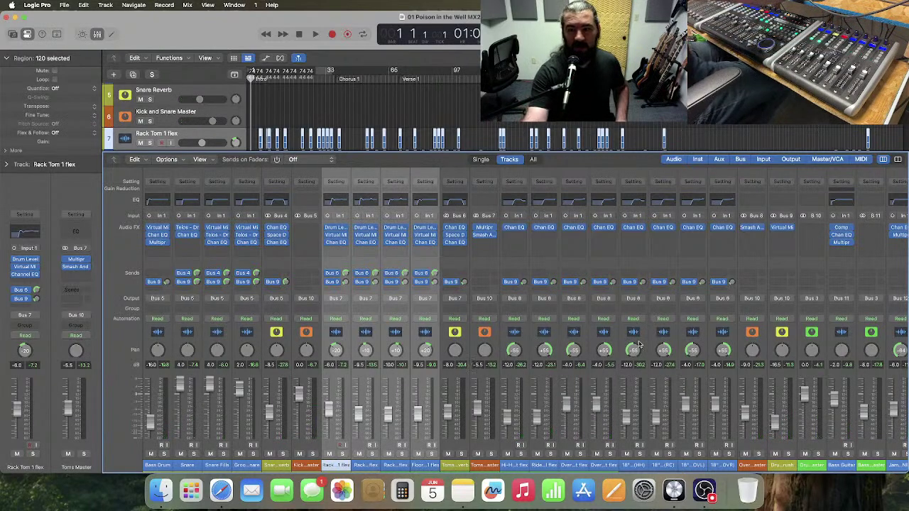
- Select the Kick and Snare Master, Toms Master, Overhead Master and Drums Crush channels together
{"action": "left_click", "coordinate": [805, 345]}
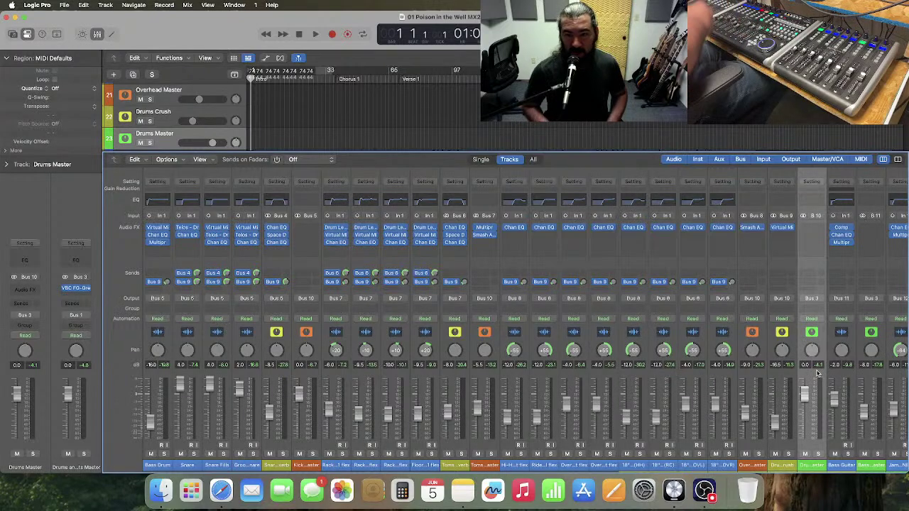
{"action": "left_click", "coordinate": [316, 346]}
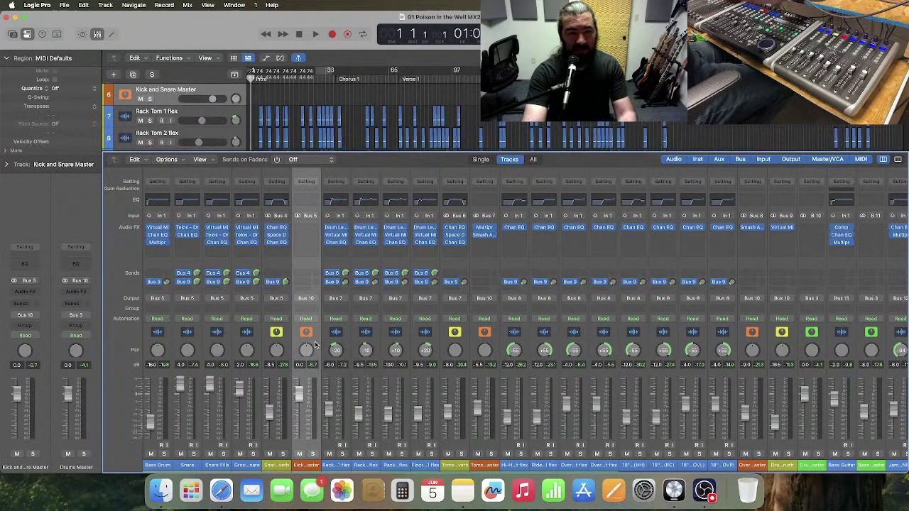
{"action": "left_click", "coordinate": [493, 345], "text": "super"}
{"action": "left_click", "coordinate": [761, 344], "text": "super"}
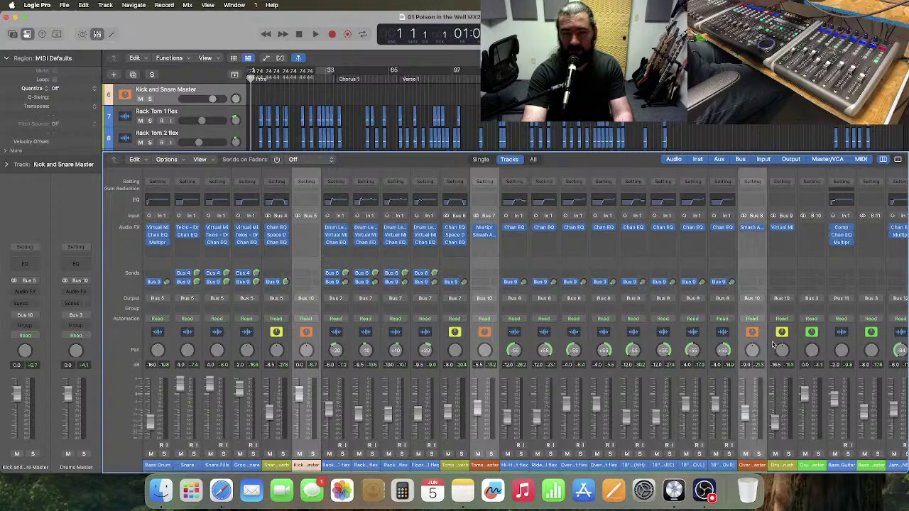
{"action": "left_click", "coordinate": [774, 346], "text": "super"}
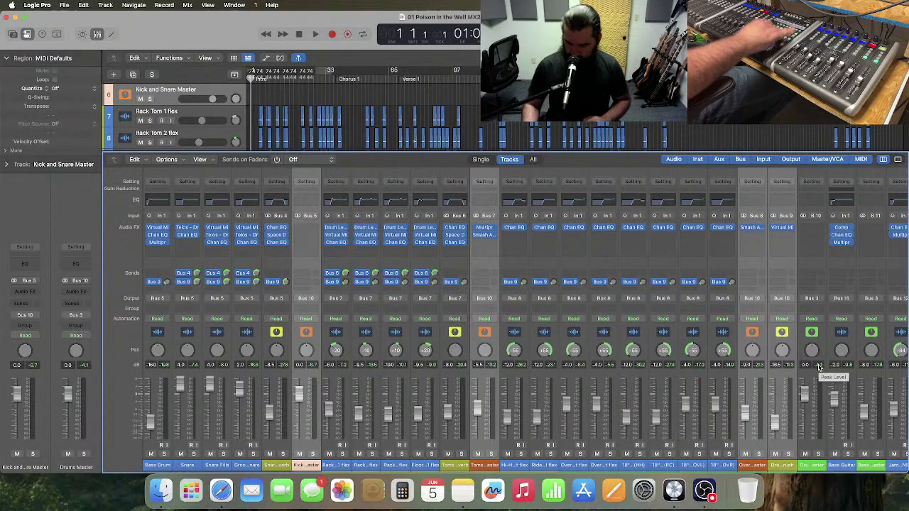
- Play the song from the start, review the channel levels across the whole mixer, and lower Snare Reverb to -9.5 dB
{"action": "key", "text": "space"}
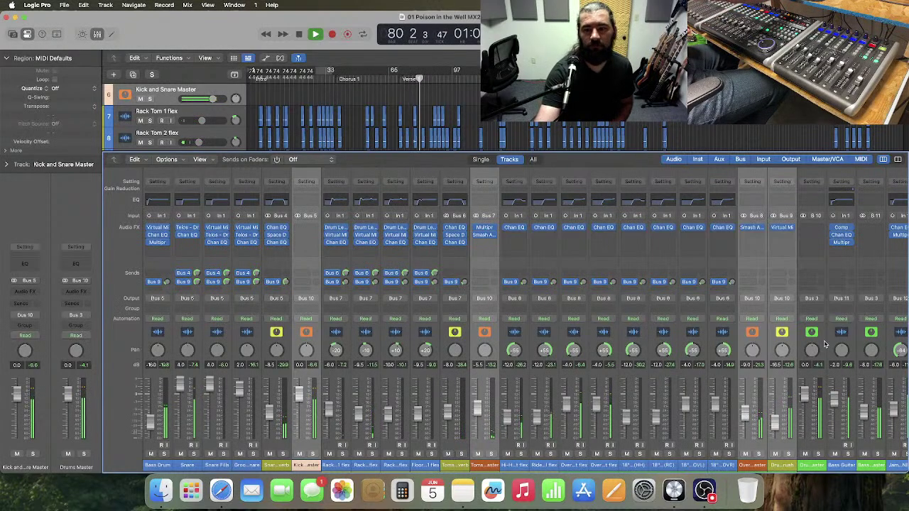
{"action": "scroll", "coordinate": [825, 344], "scroll_direction": "right", "scroll_amount": 2}
{"action": "scroll", "coordinate": [823, 348], "scroll_direction": "right", "scroll_amount": 5}
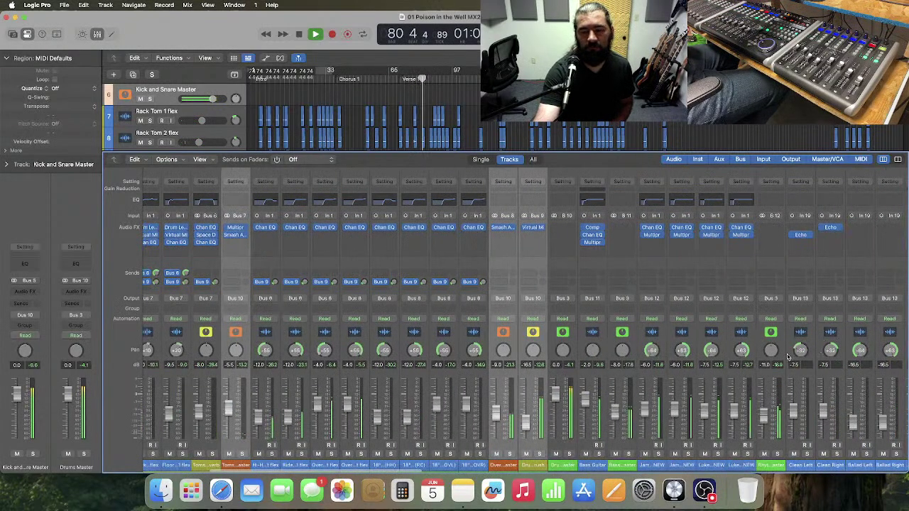
{"action": "scroll", "coordinate": [787, 355], "scroll_direction": "right", "scroll_amount": 5}
{"action": "scroll", "coordinate": [789, 355], "scroll_direction": "right", "scroll_amount": 8}
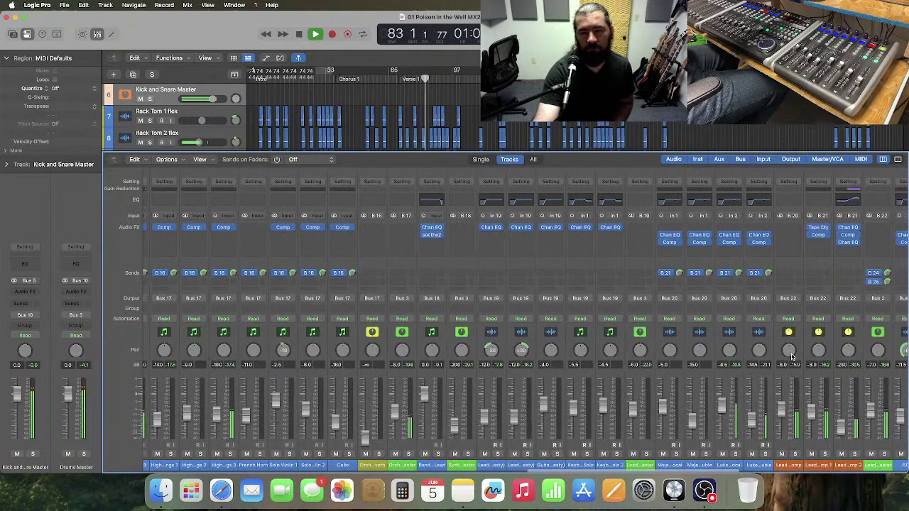
{"action": "scroll", "coordinate": [792, 355], "scroll_direction": "right", "scroll_amount": 8}
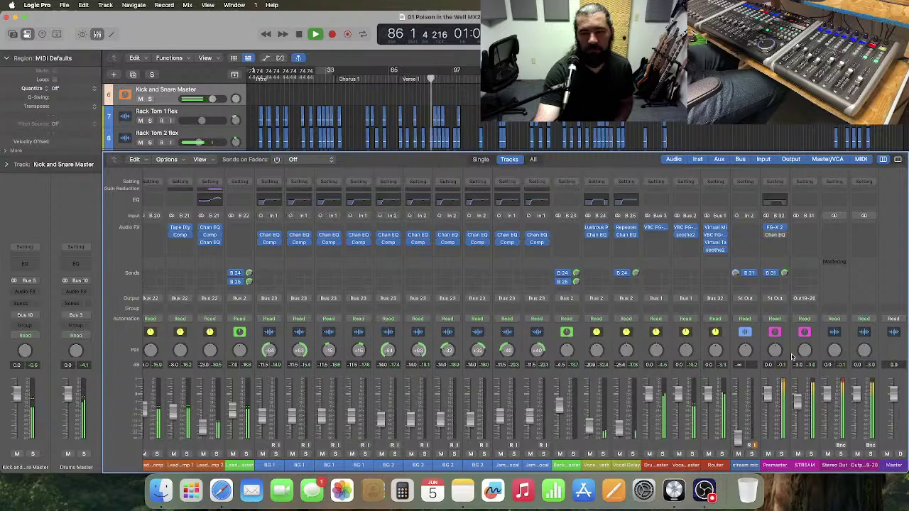
{"action": "scroll", "coordinate": [792, 355], "scroll_direction": "left", "scroll_amount": 8}
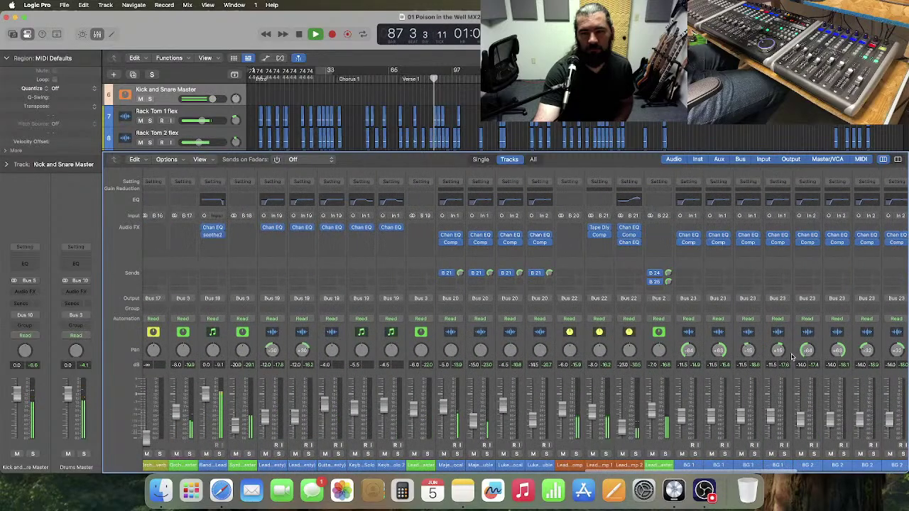
{"action": "scroll", "coordinate": [791, 356], "scroll_direction": "left", "scroll_amount": 8}
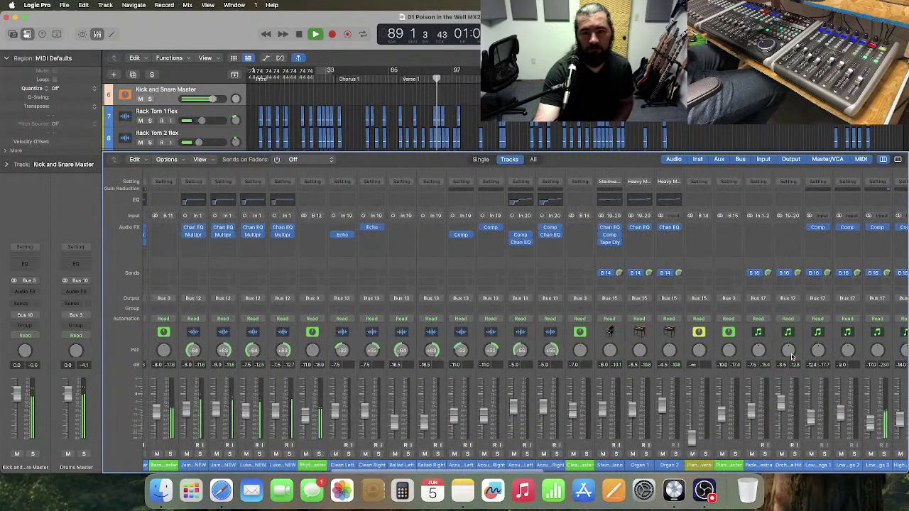
{"action": "scroll", "coordinate": [791, 356], "scroll_direction": "left", "scroll_amount": 8}
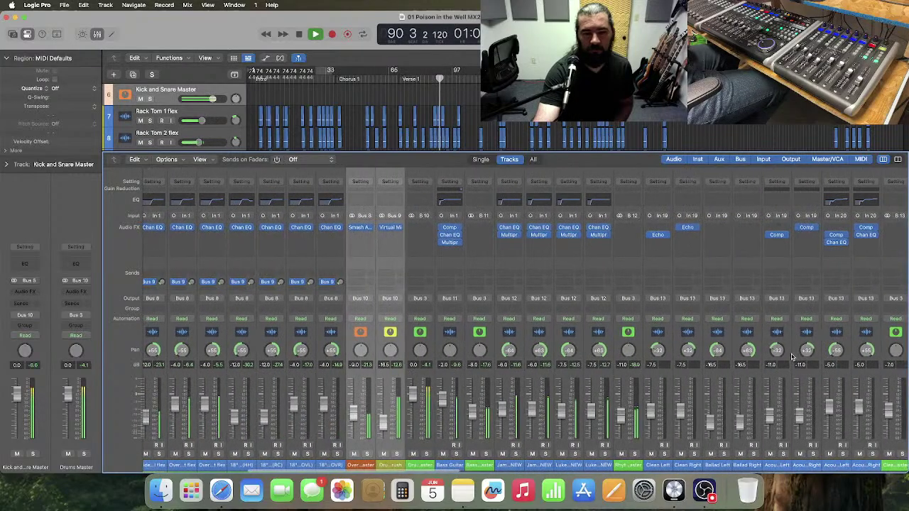
{"action": "scroll", "coordinate": [792, 356], "scroll_direction": "left", "scroll_amount": 8}
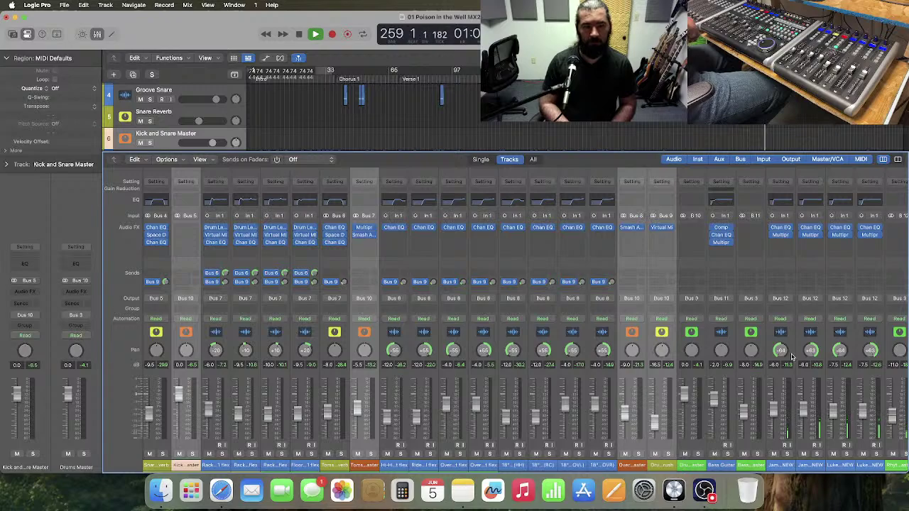
{"action": "scroll", "coordinate": [792, 357], "scroll_direction": "left", "scroll_amount": 4}
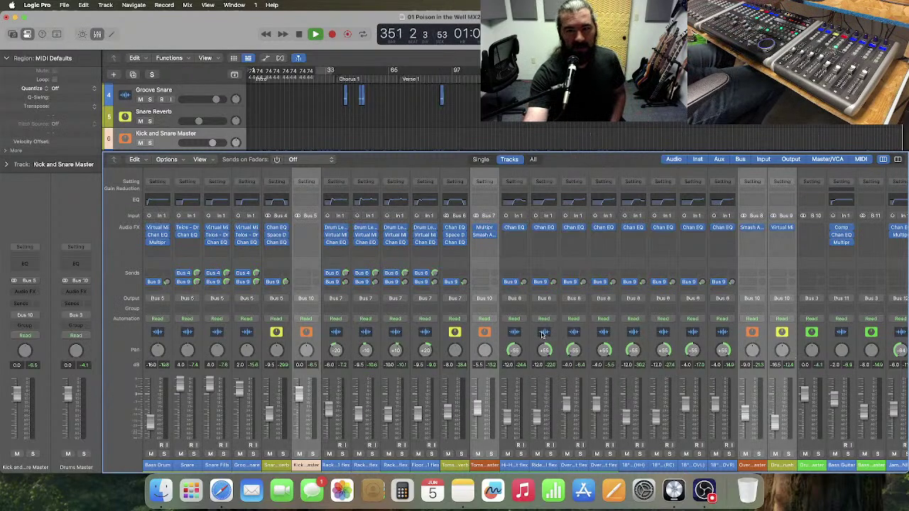
- Stop playback, lower the selected drum buses together with Kick and Snare Master at -3.0 dB, and set Drums Crush to -19.5 dB
{"action": "key", "text": "space"}
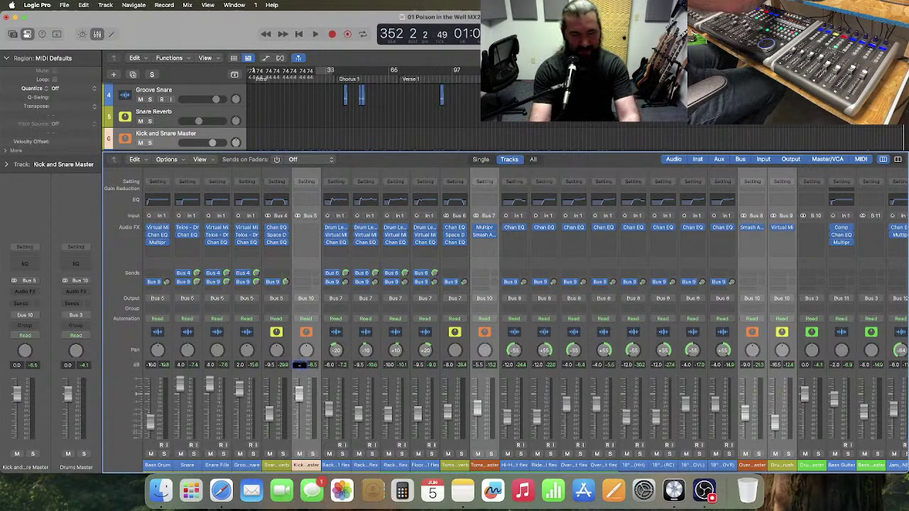
{"action": "key", "text": "Return"}
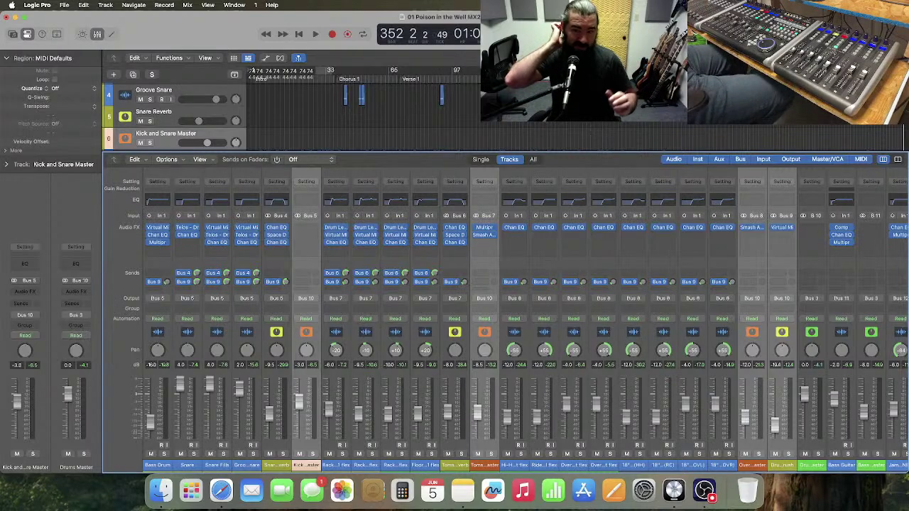
{"action": "left_click", "coordinate": [784, 350]}
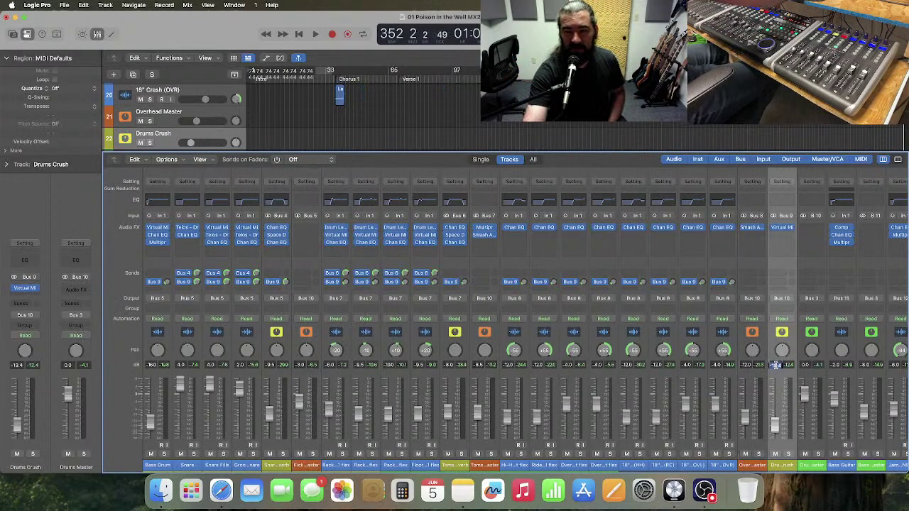
{"action": "type", "text": "-19.5"}
{"action": "key", "text": "Return"}
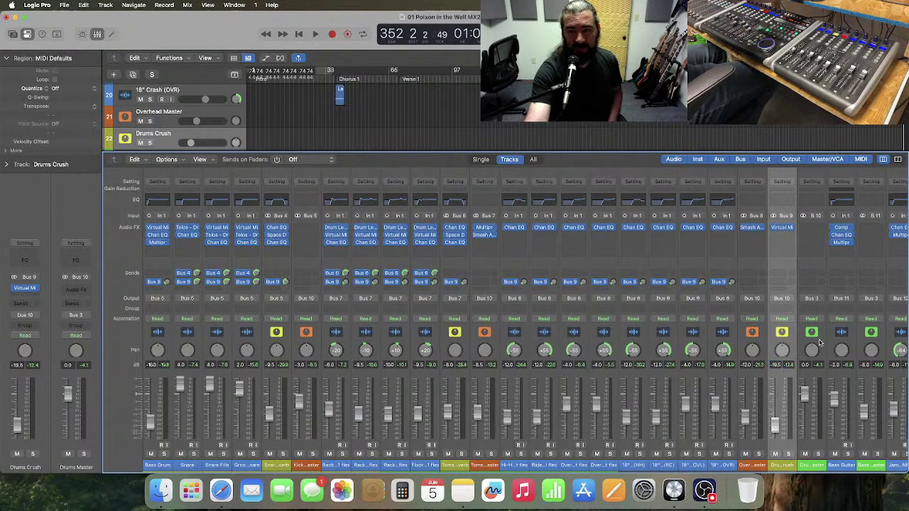
- Select the Drums Master channel, followed by the Kick and Snare Master channel
{"action": "left_click", "coordinate": [824, 348]}
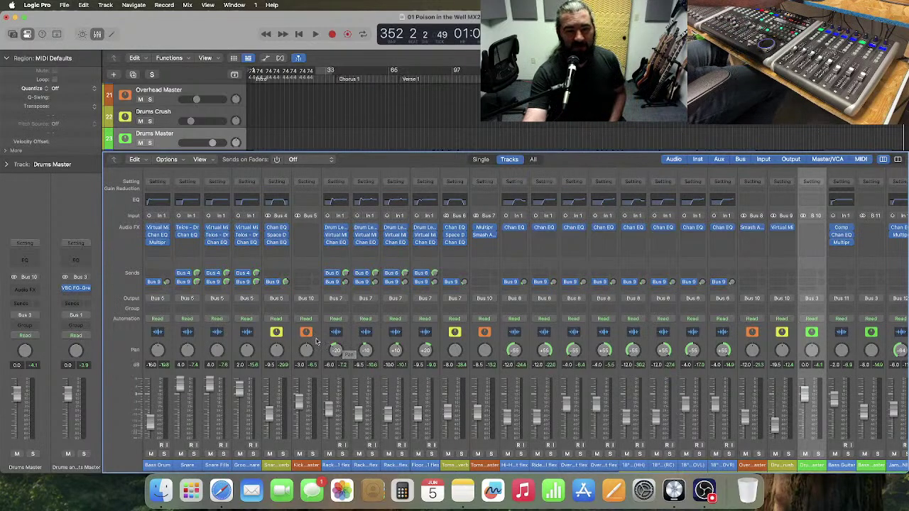
{"action": "left_click", "coordinate": [317, 343]}
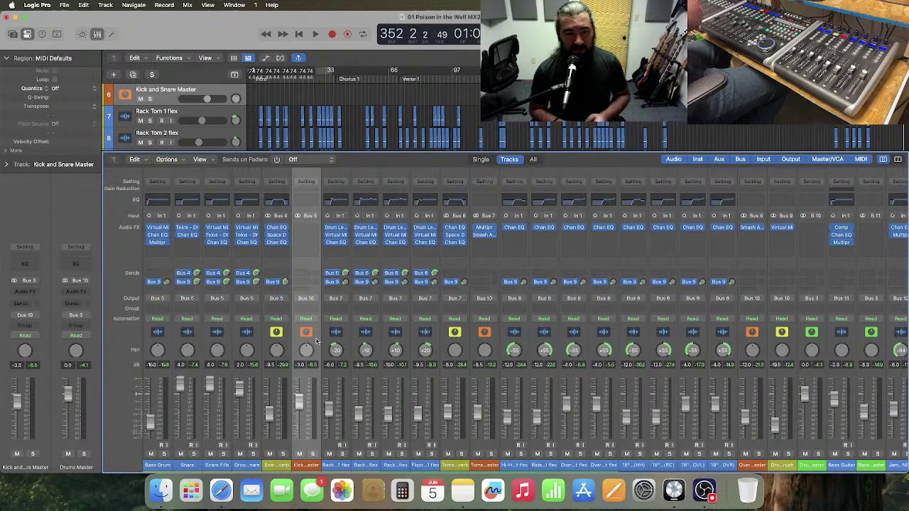